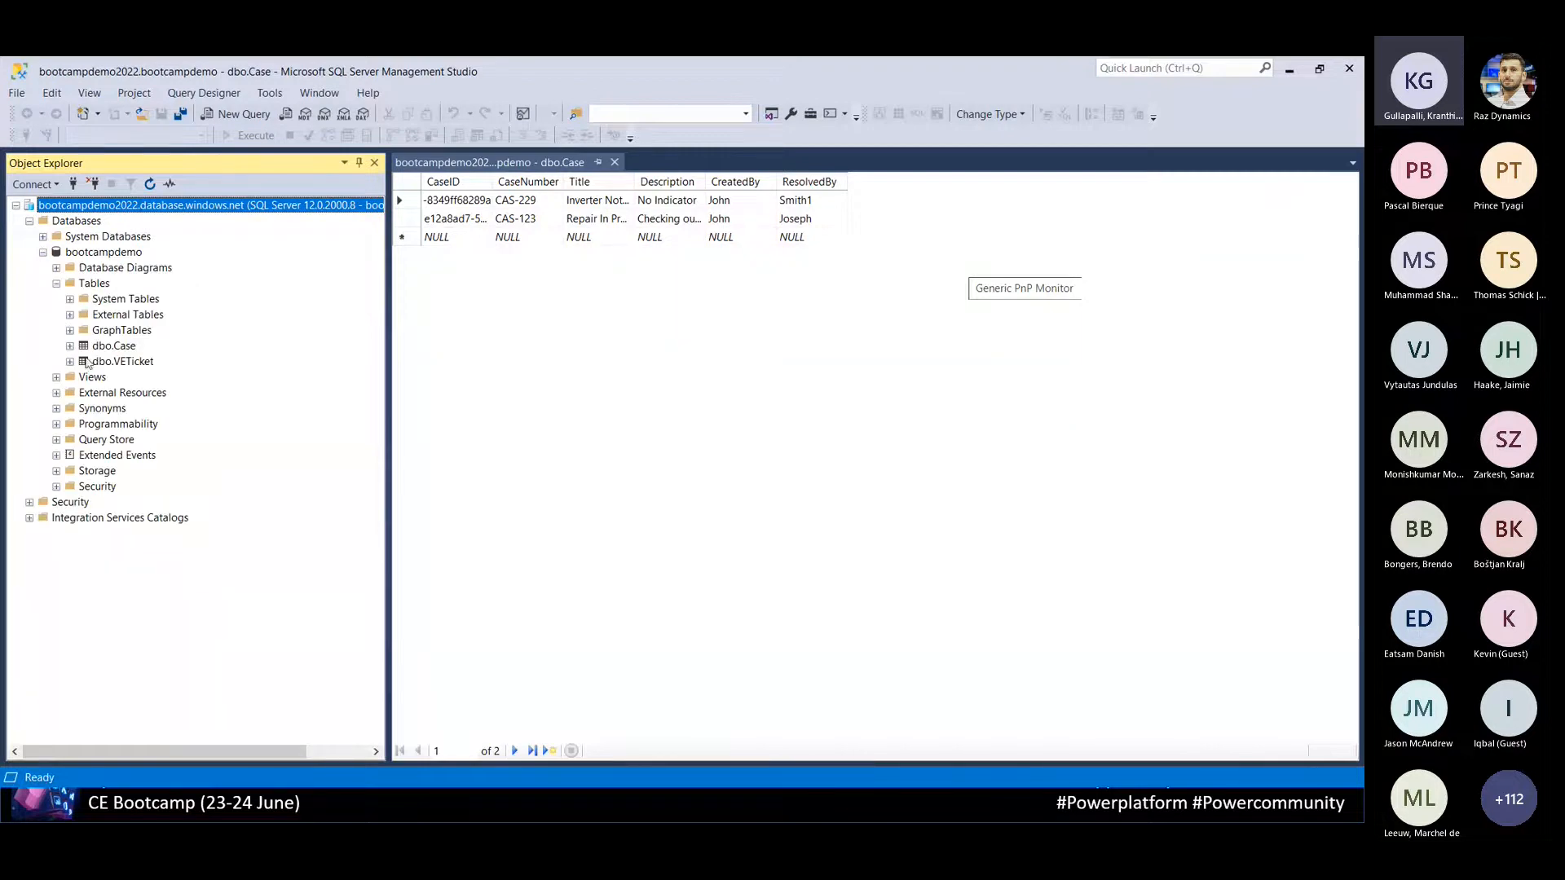
Open the top 200 rows of the dbo.Case table for editing in SSMS
click(70, 346)
right_click(121, 352)
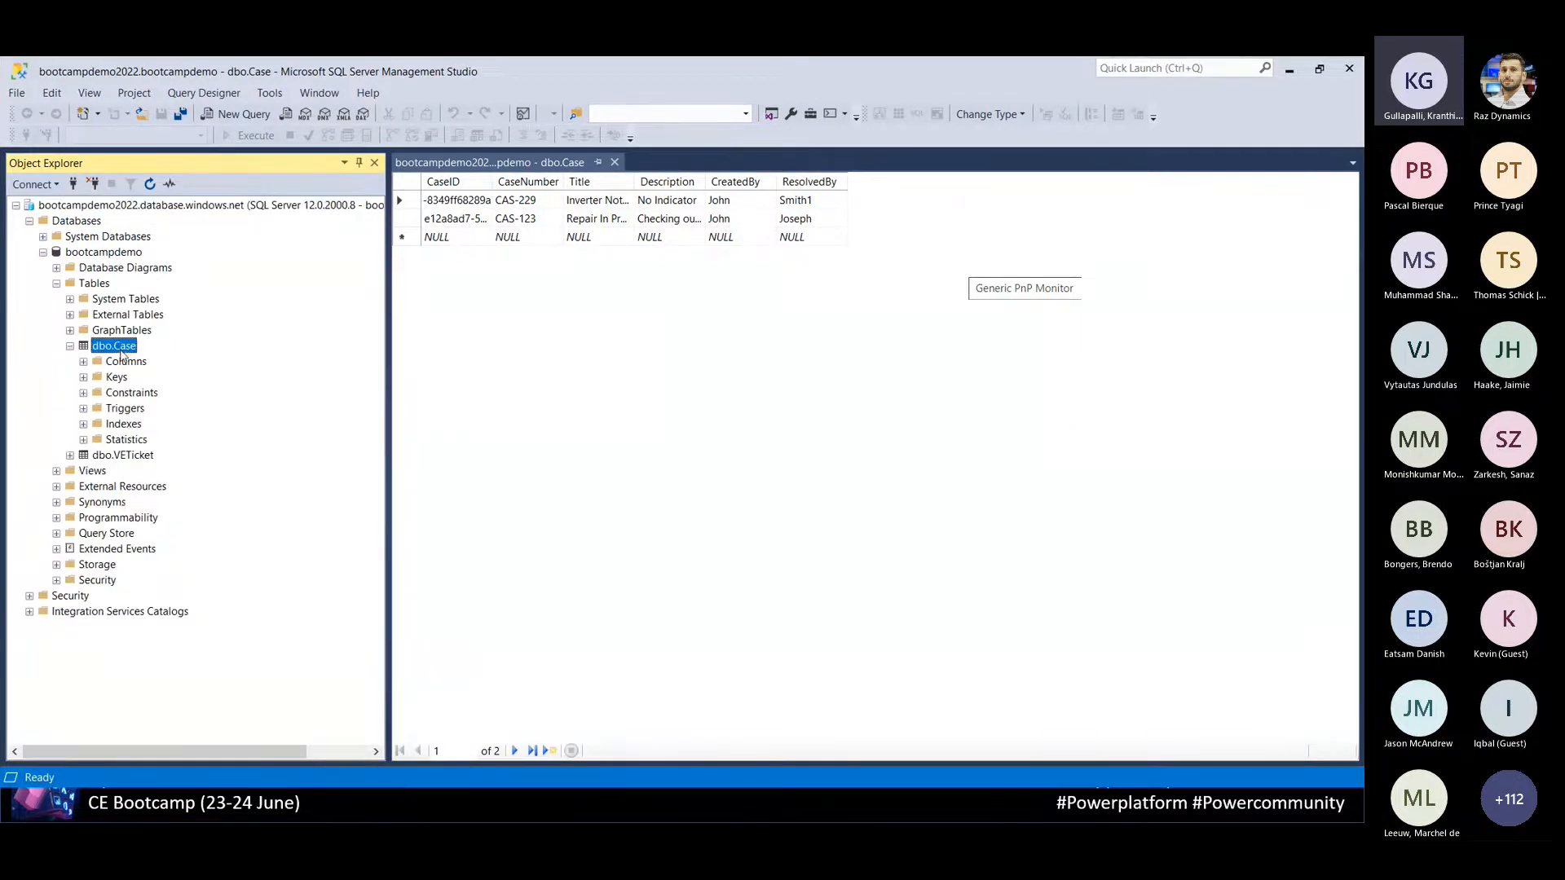
click(189, 410)
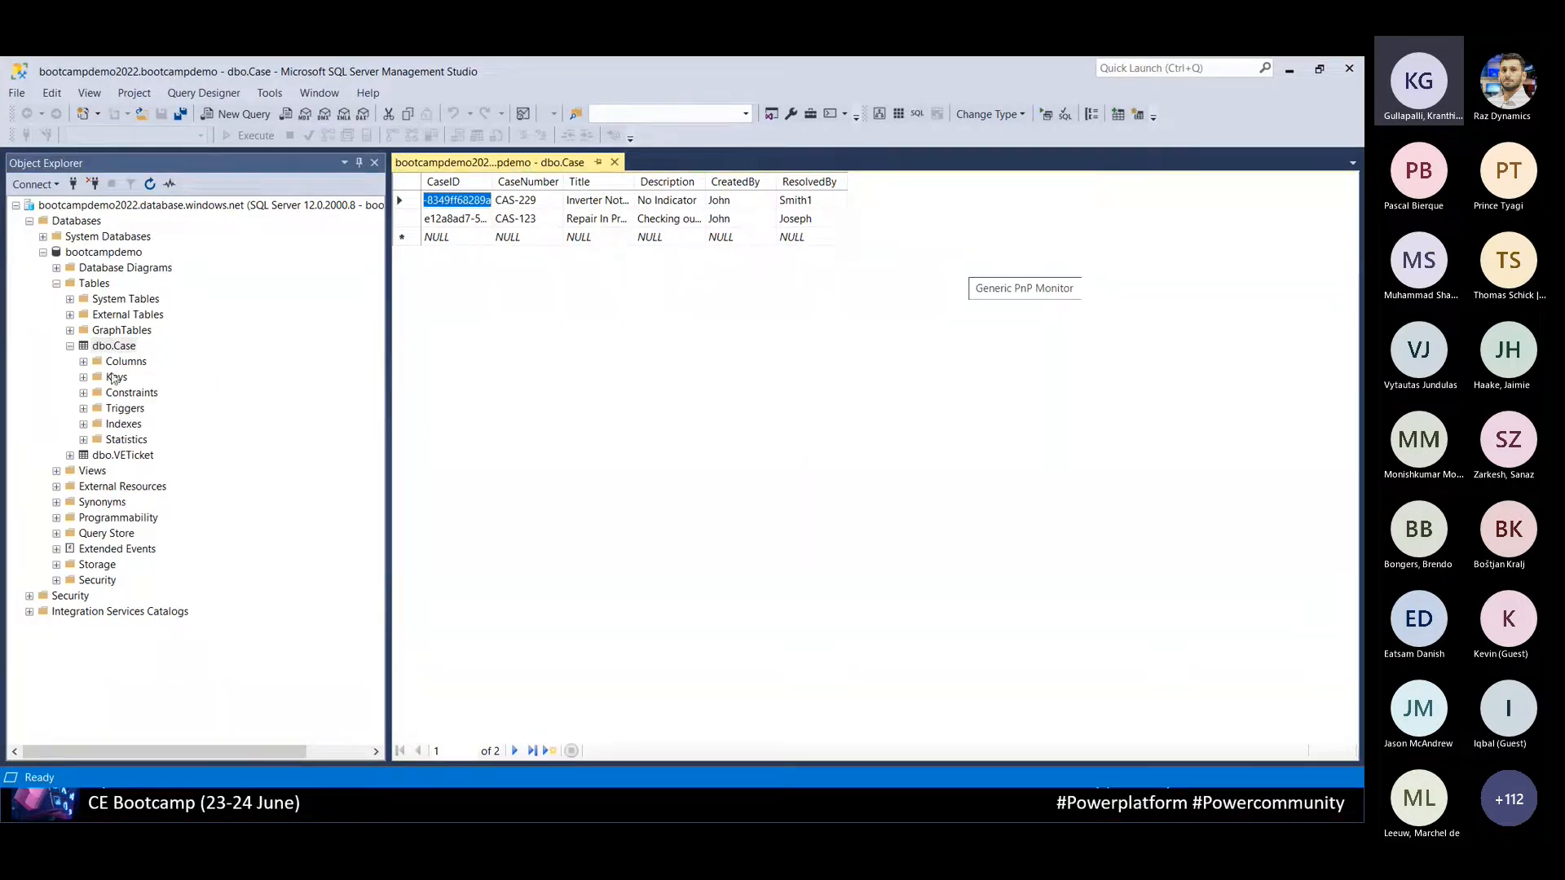
Return to the Demo slide and reveal the Plugin Development and Registration bullet
click(70, 346)
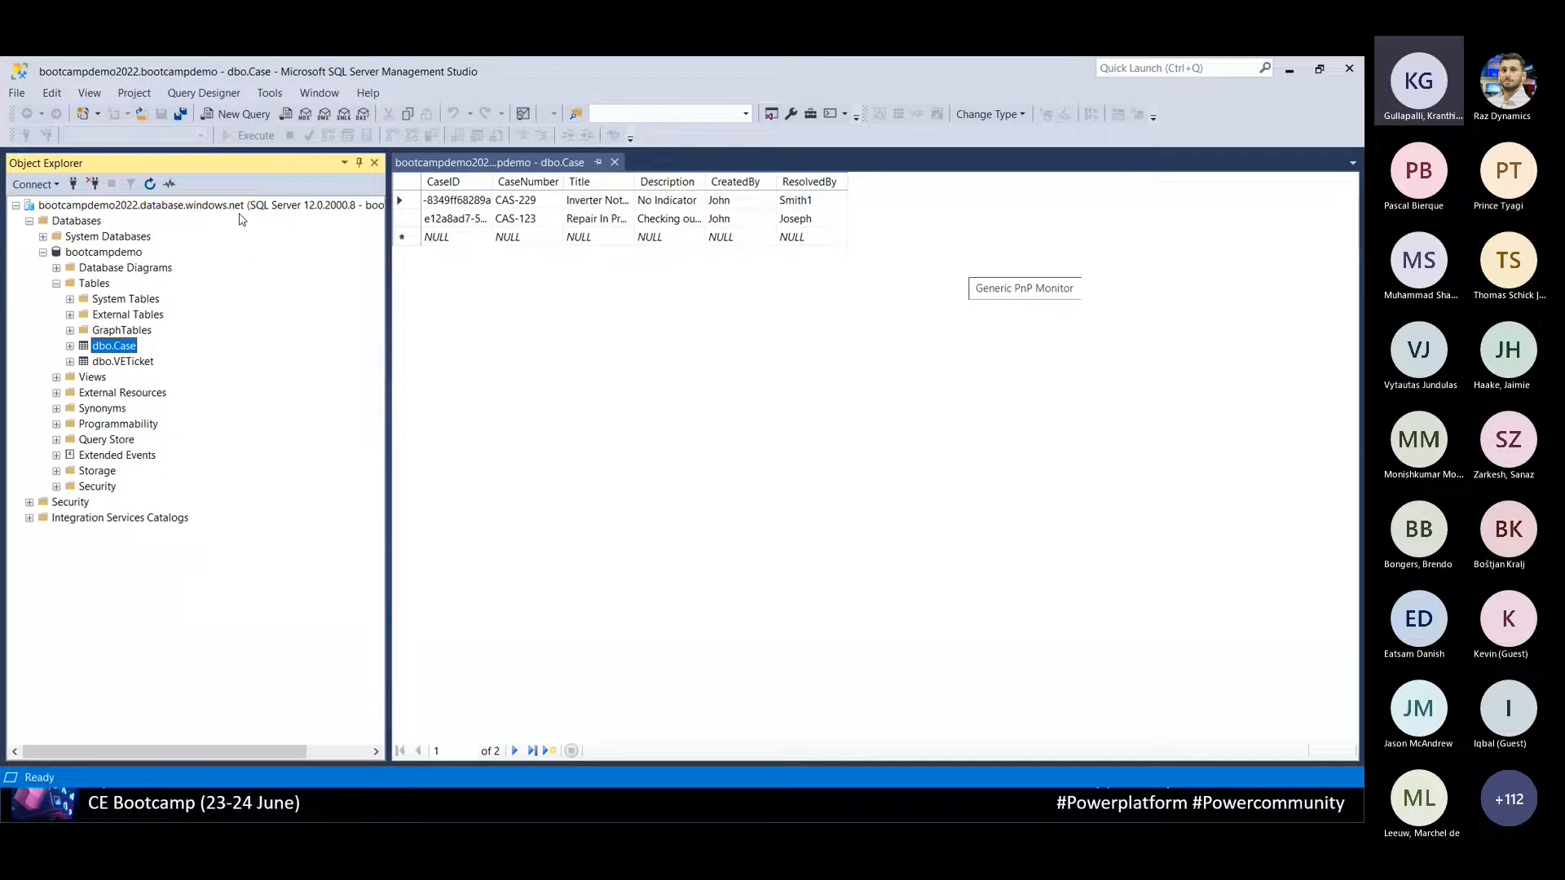
key(alt+Tab)
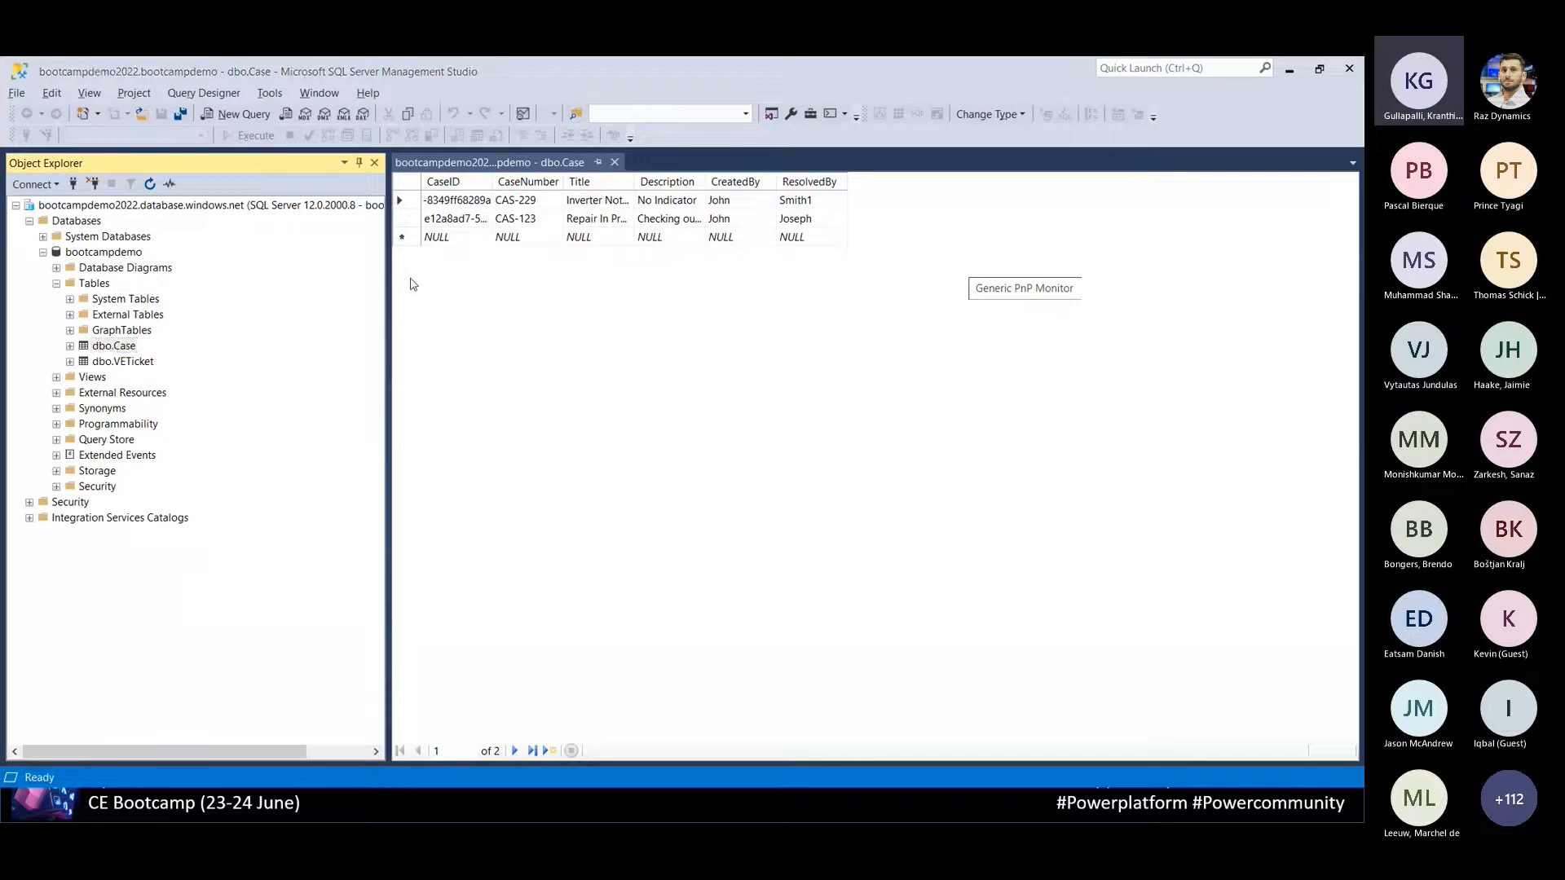
key(Right)
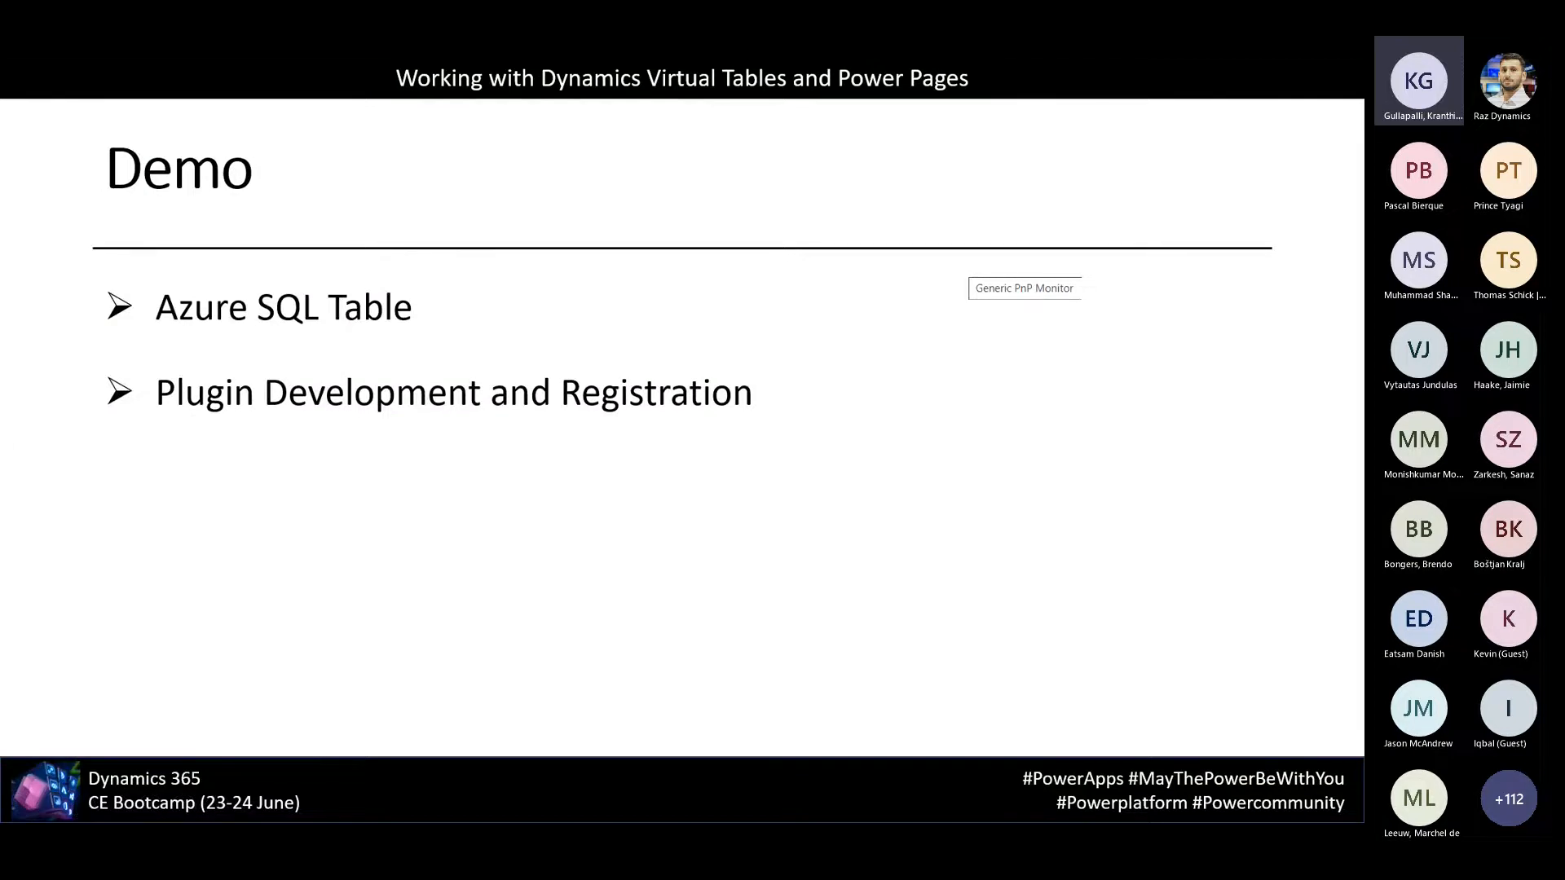
Leave the slideshow via SSMS and bring up the Edge window showing Dynamics 365 Data Sources
key(alt+Tab)
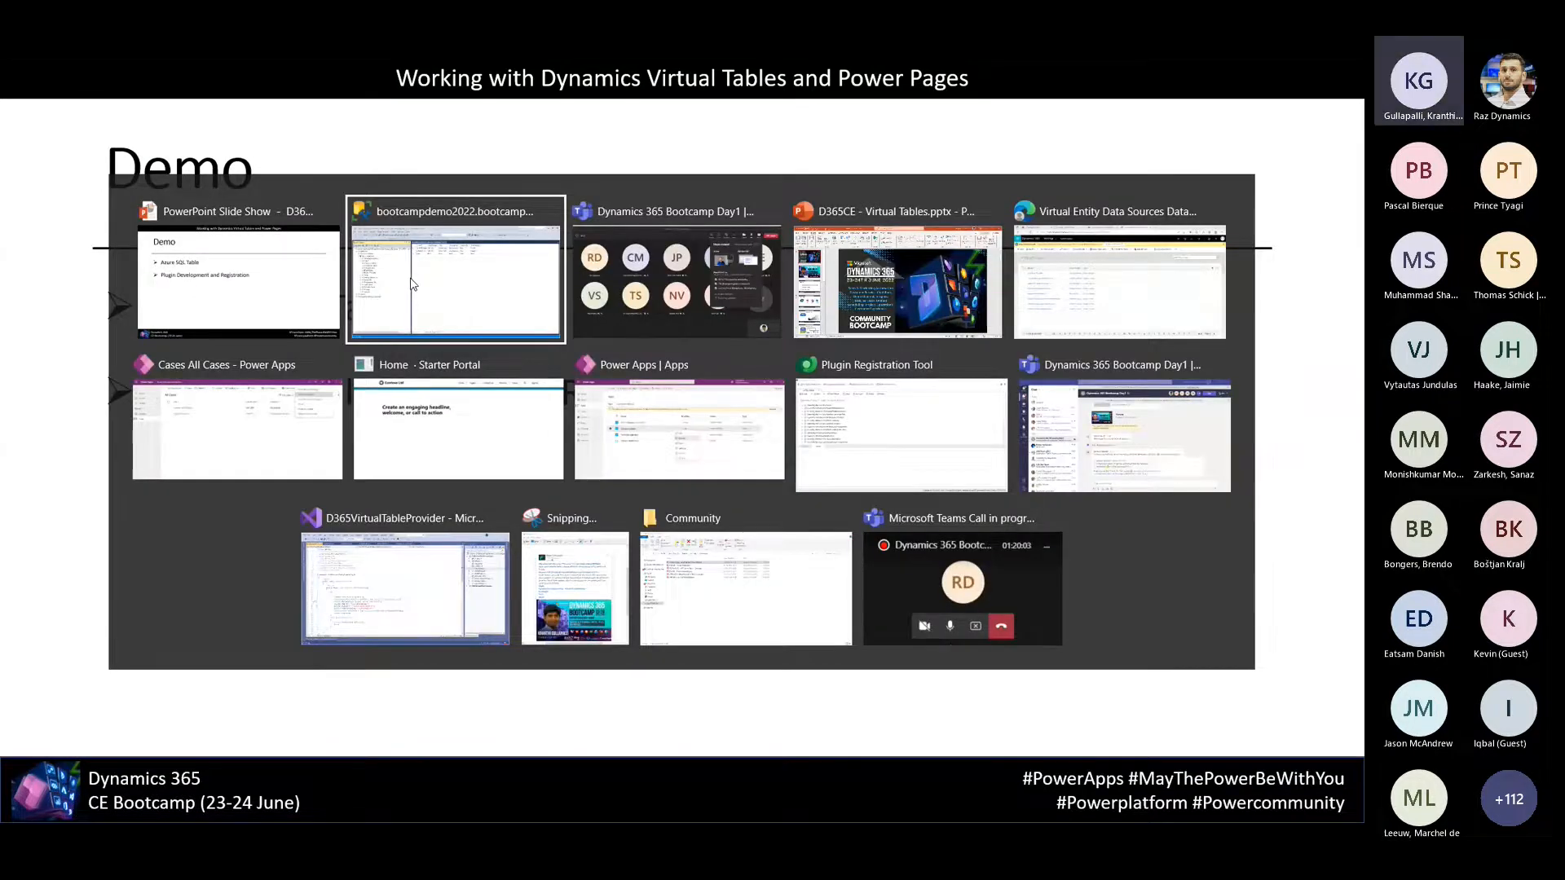
click(411, 284)
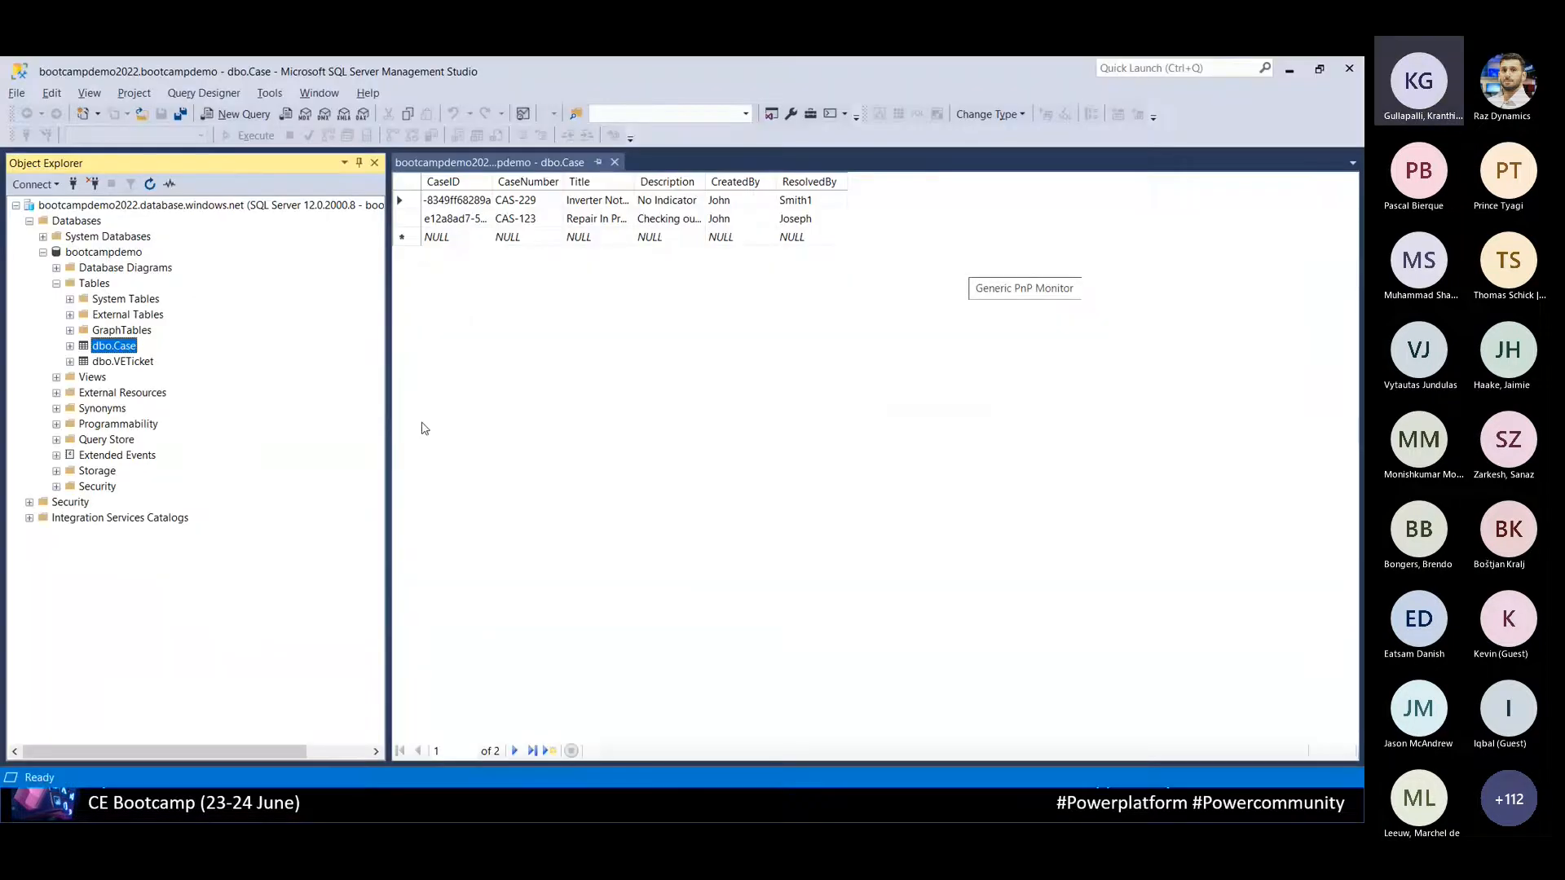
key(super)
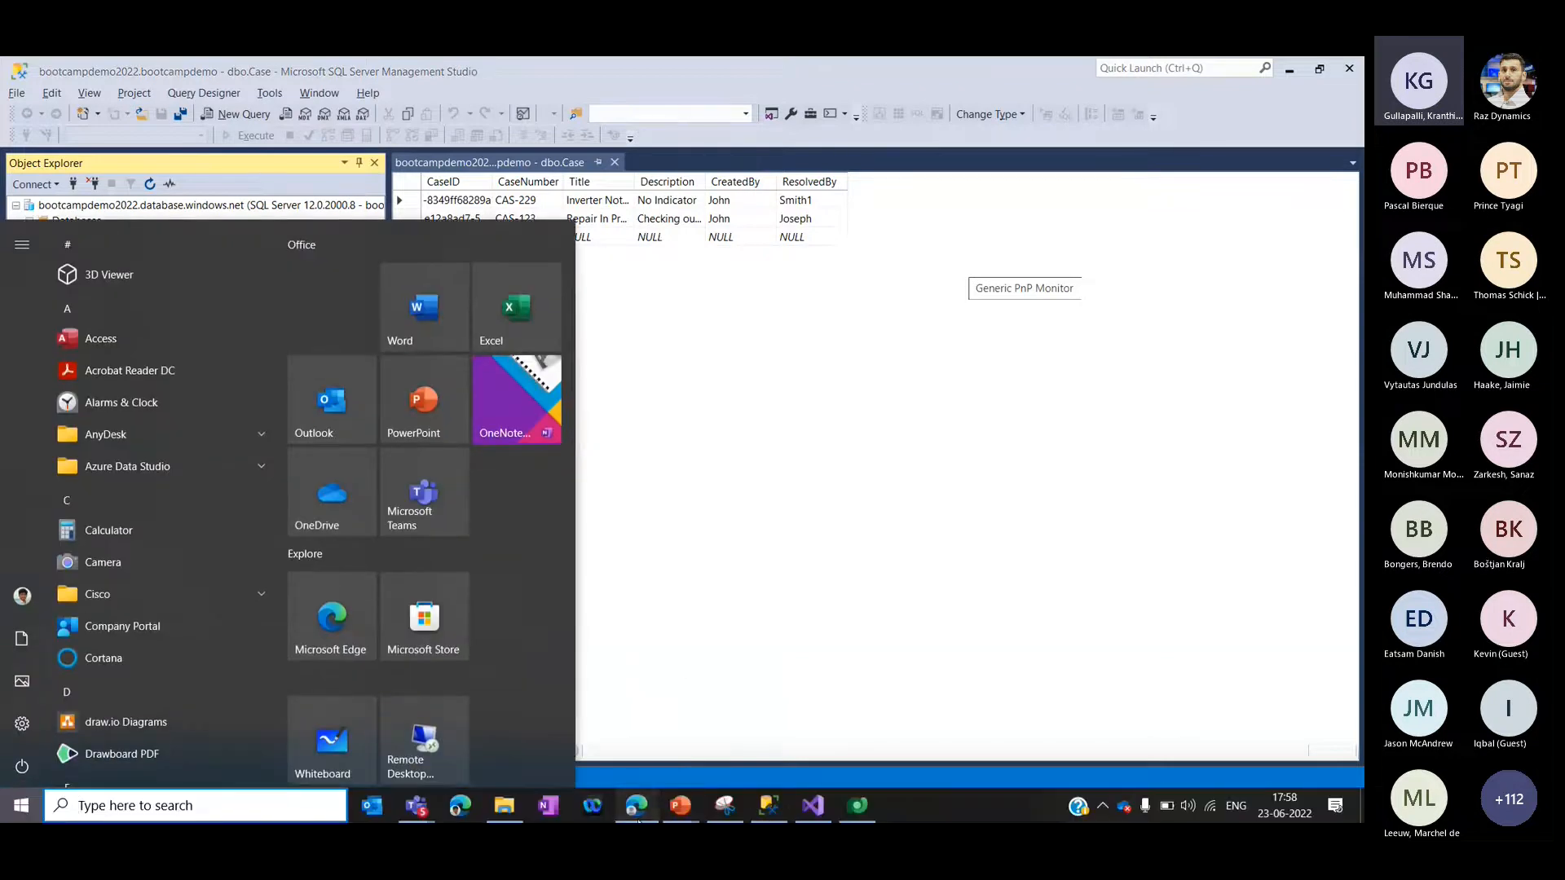
click(638, 806)
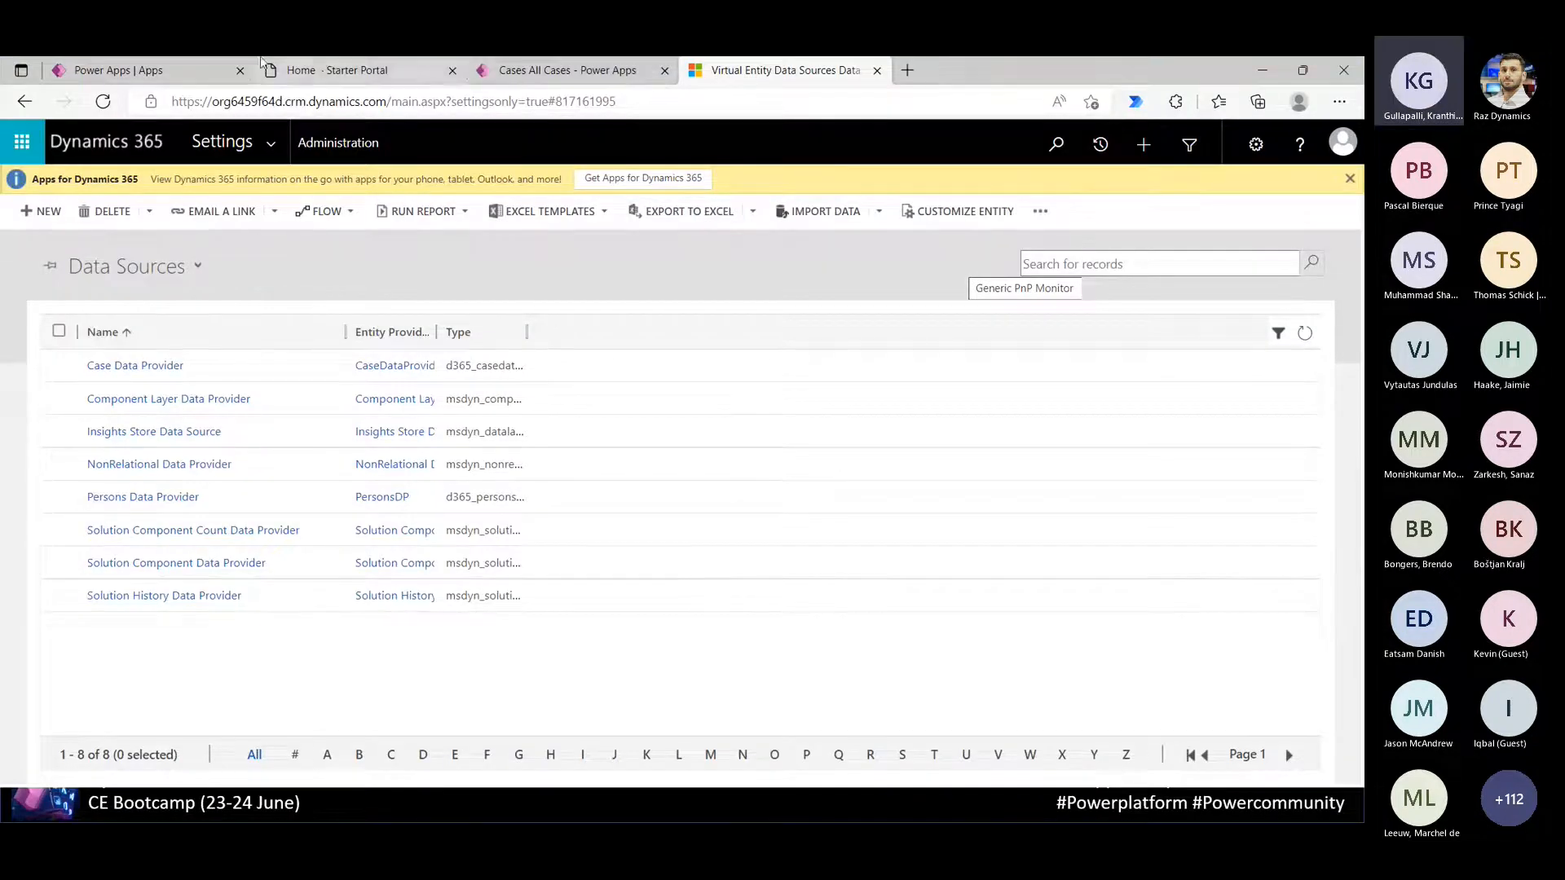
Bing-search 'docs.microsoft.com virtual tables crud' in a new tab and open the CRUD virtual table provider sample
click(907, 70)
text(docs.mic)
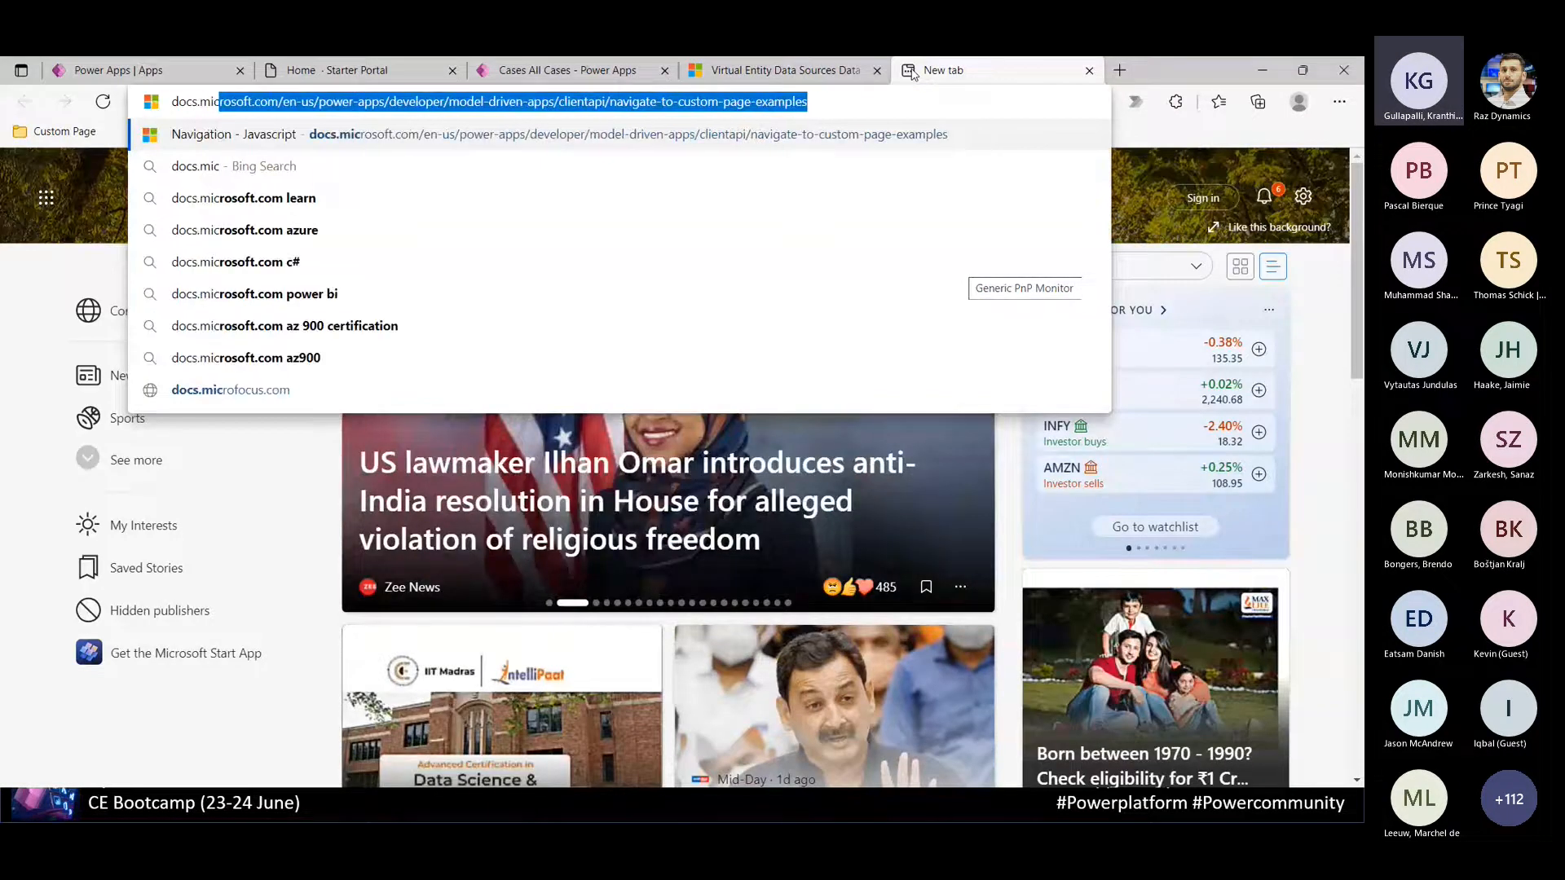
text(ros)
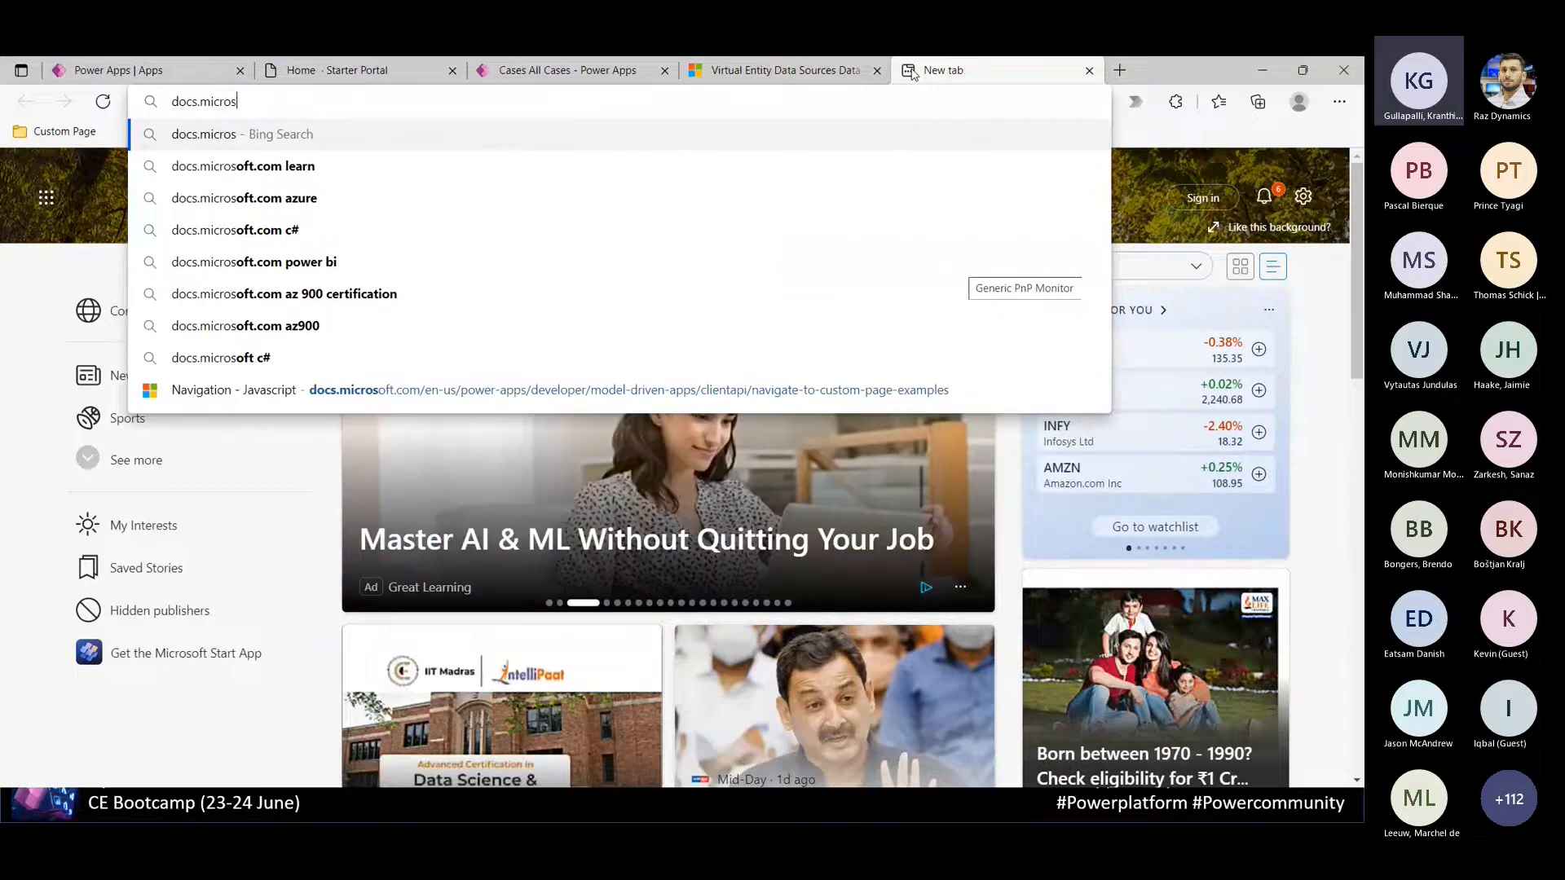
text(oft.com )
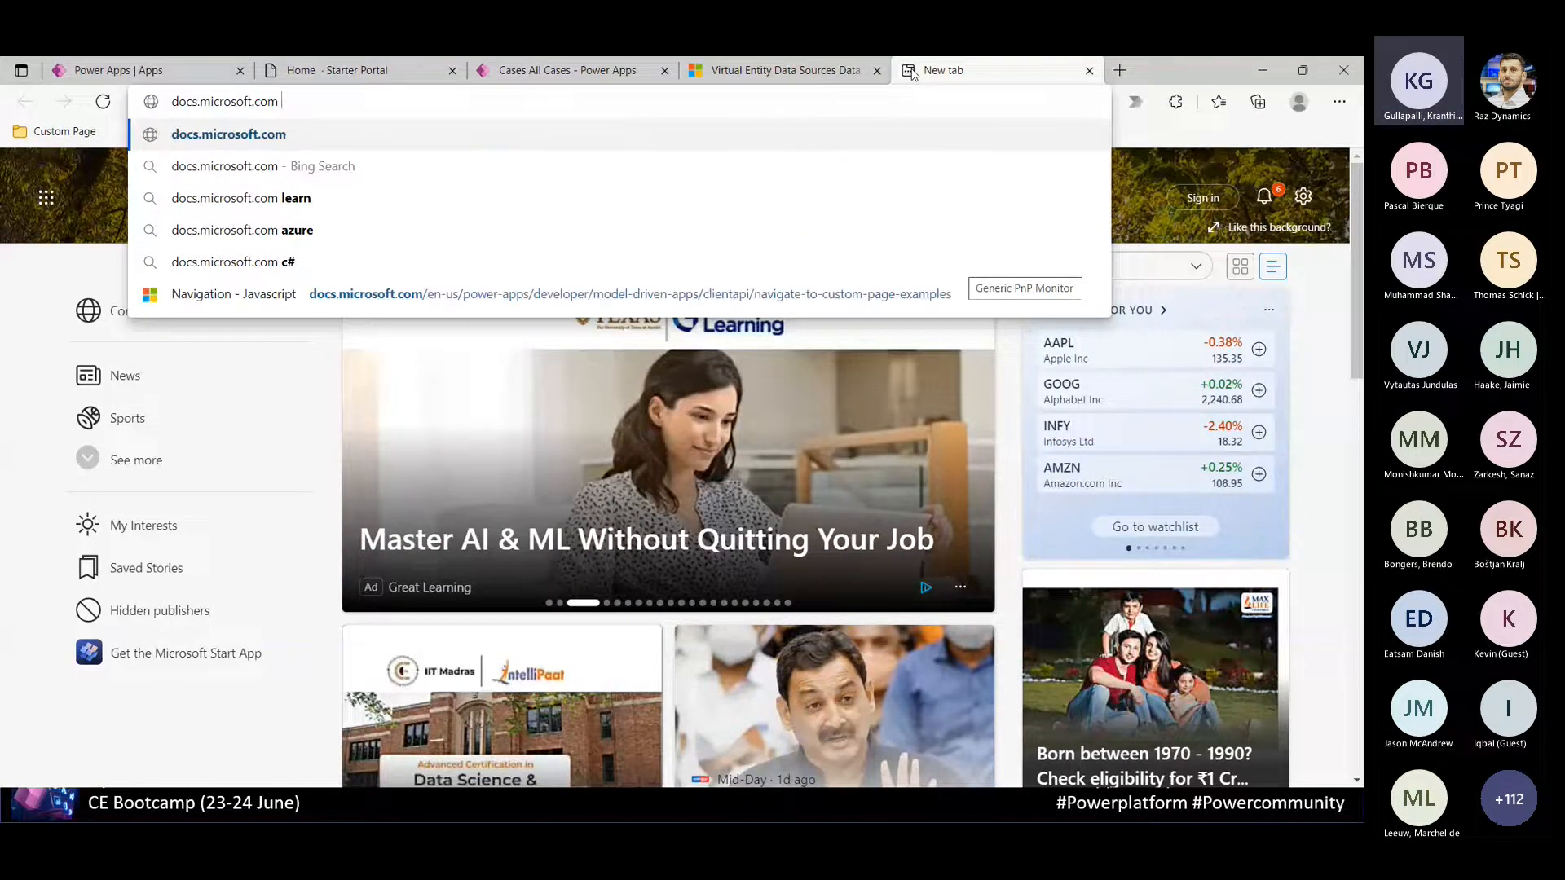
text(virtual tables crud)
key(Return)
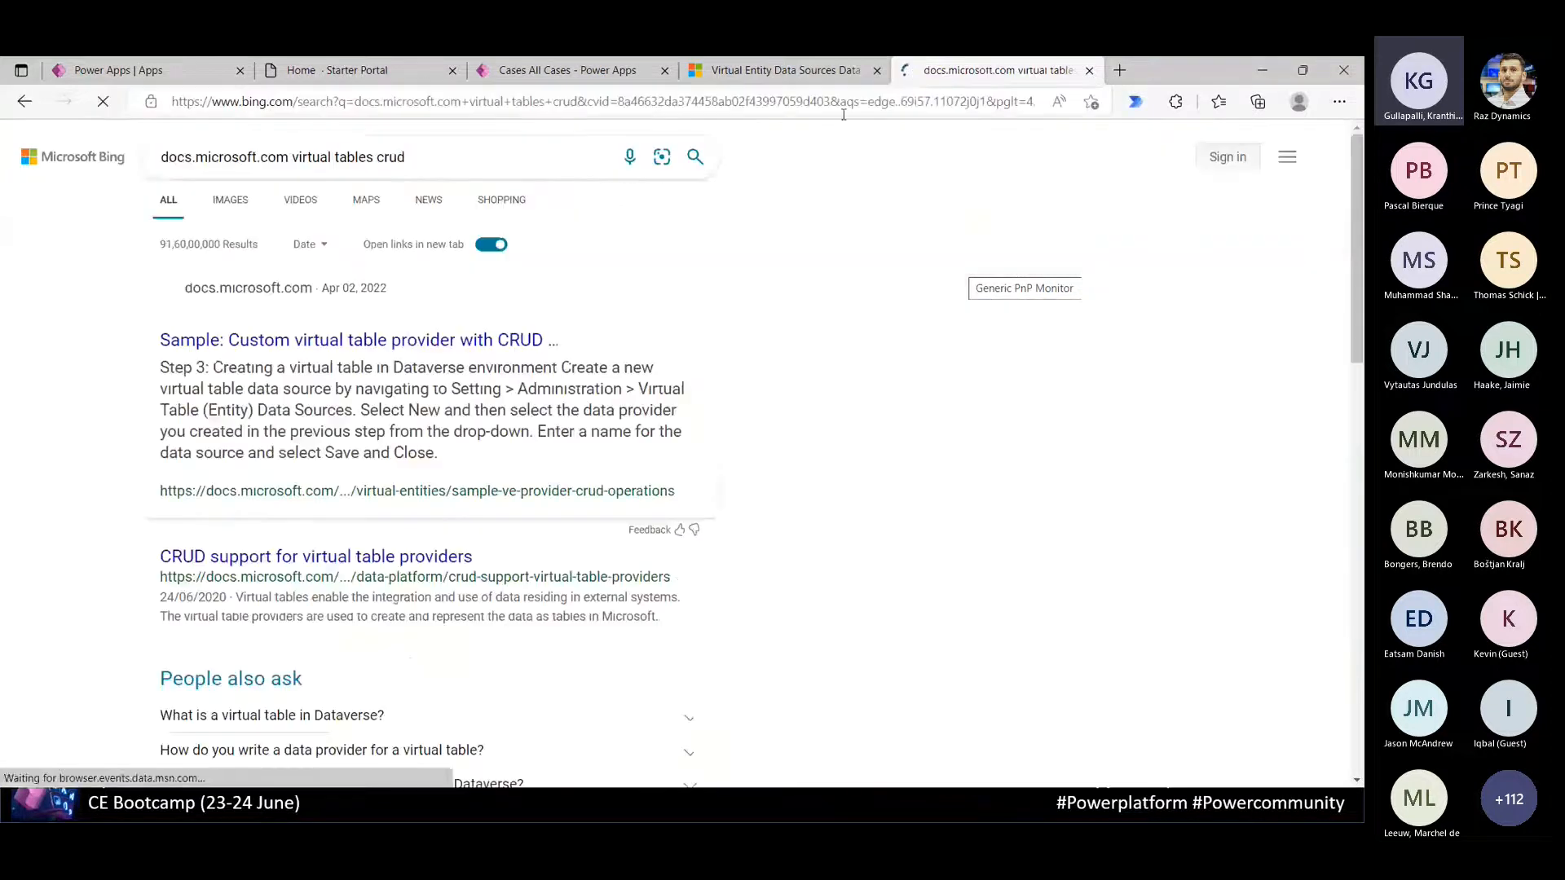
click(364, 342)
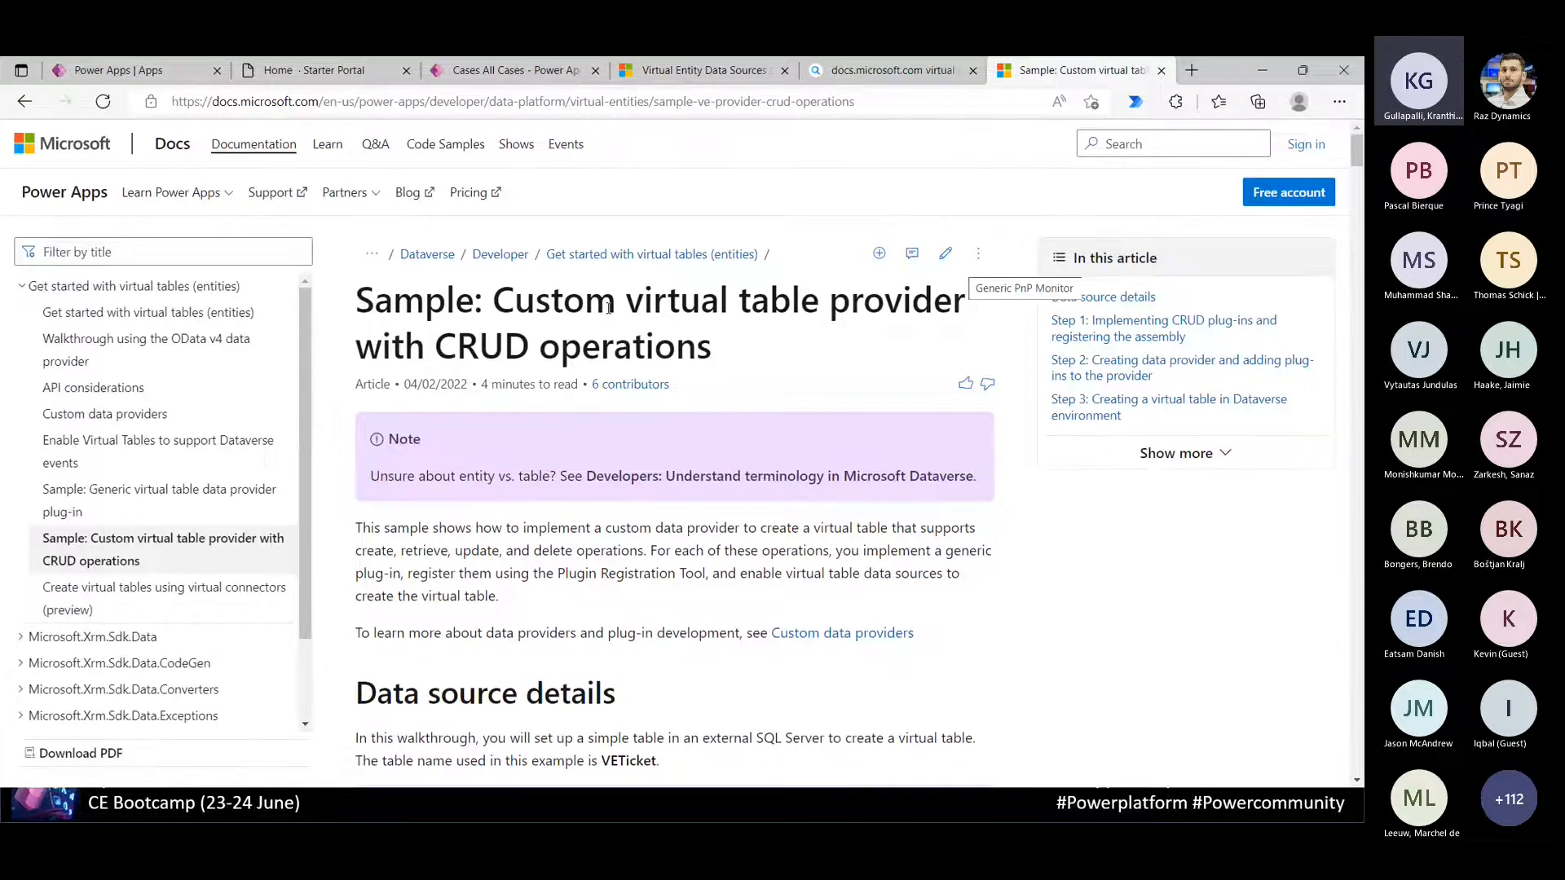
Review the sample's VETicket column table and the StubProvider solution instructions
scroll(609, 310, down, 6)
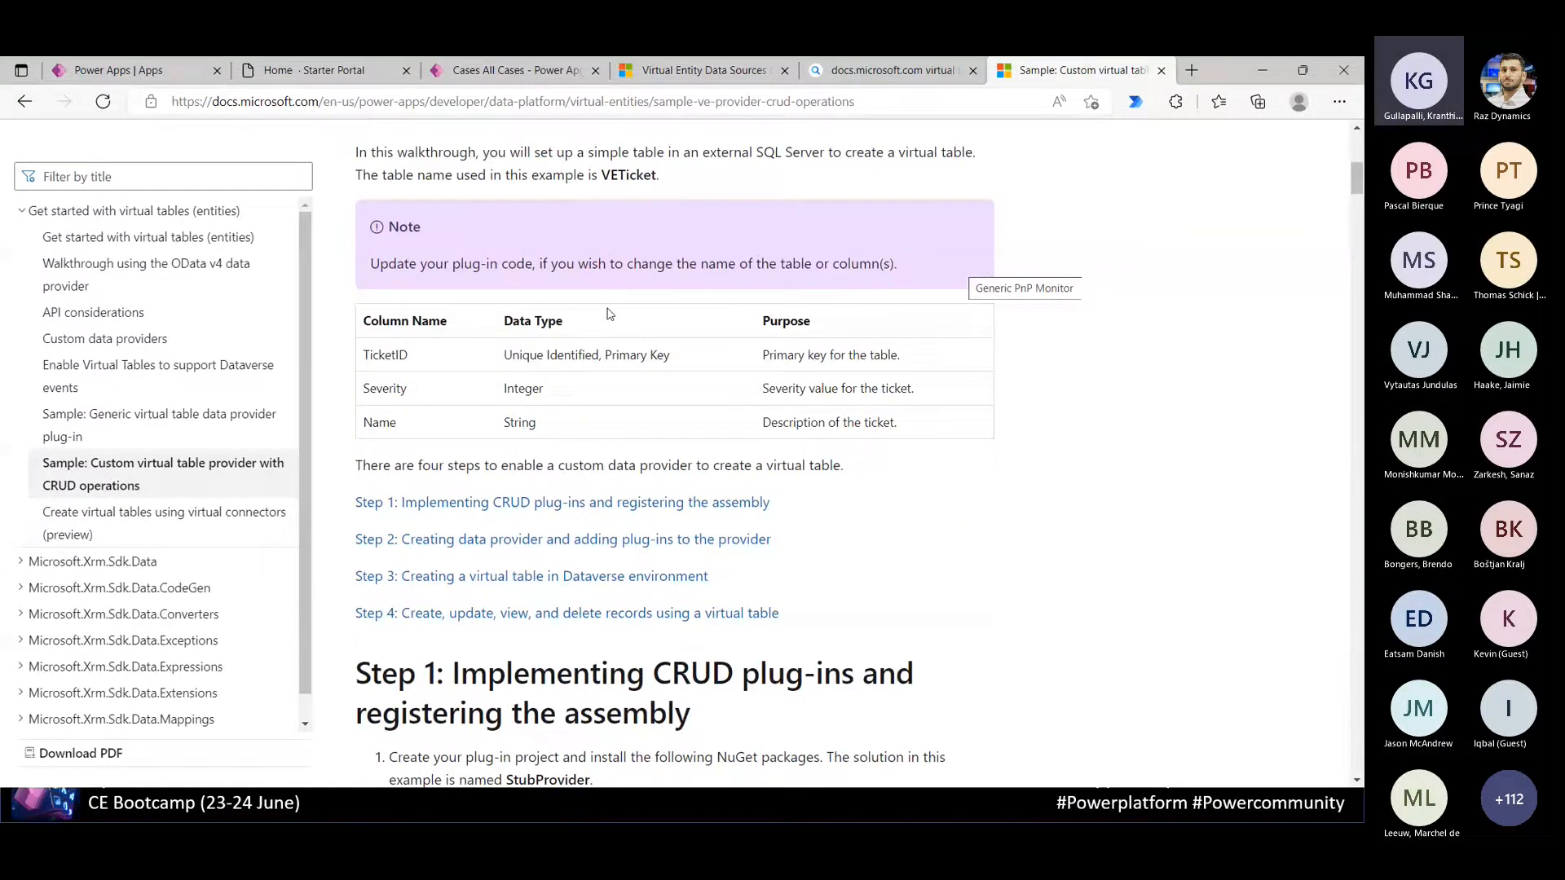
scroll(608, 314, up, 1)
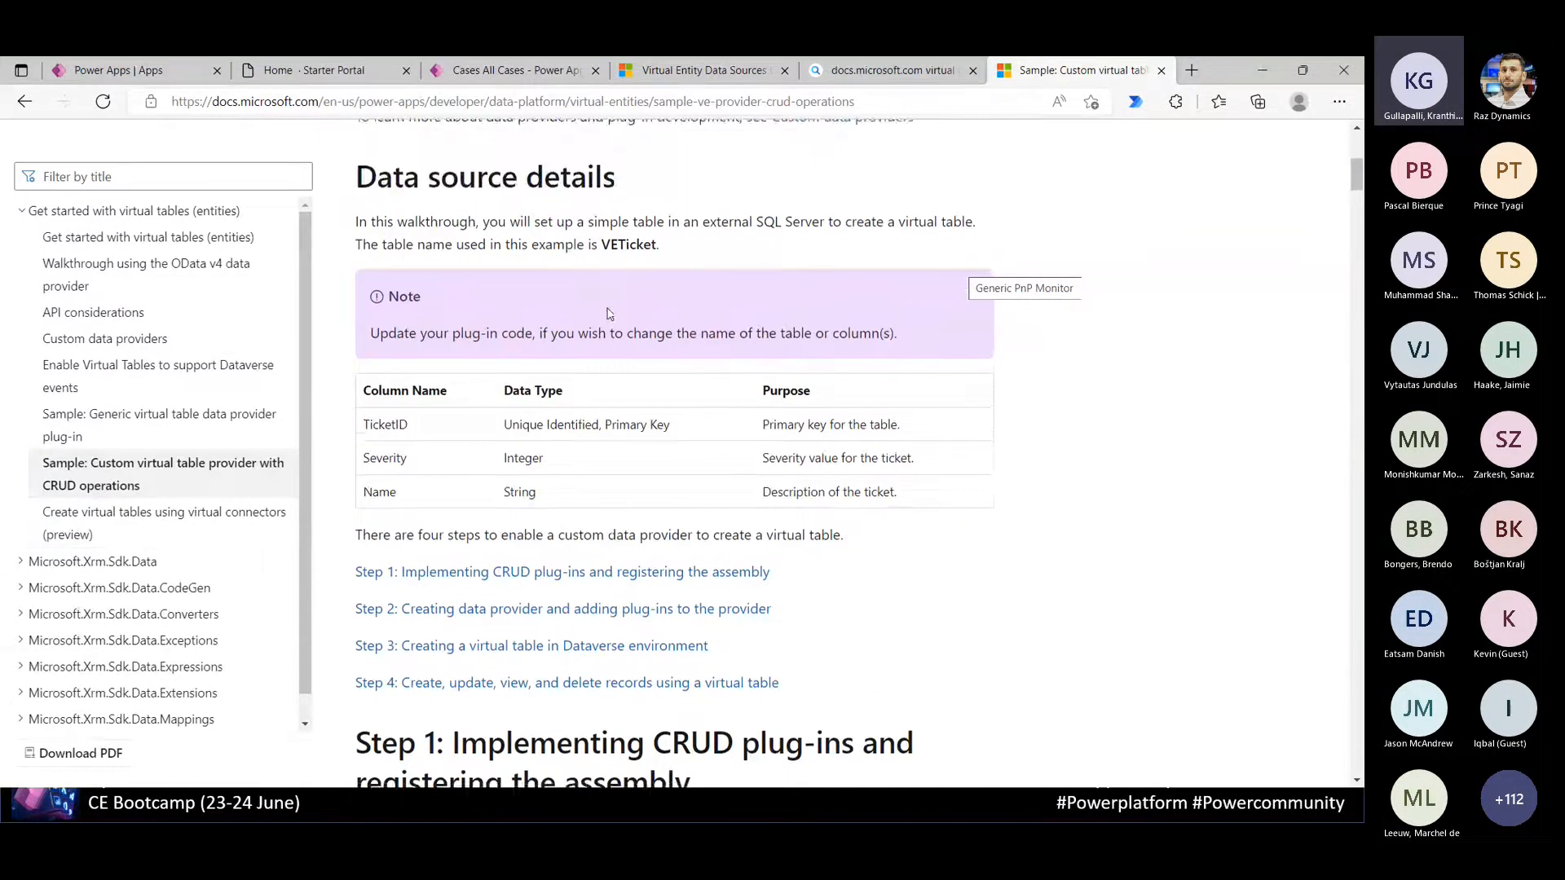
drag(920, 509, 374, 405)
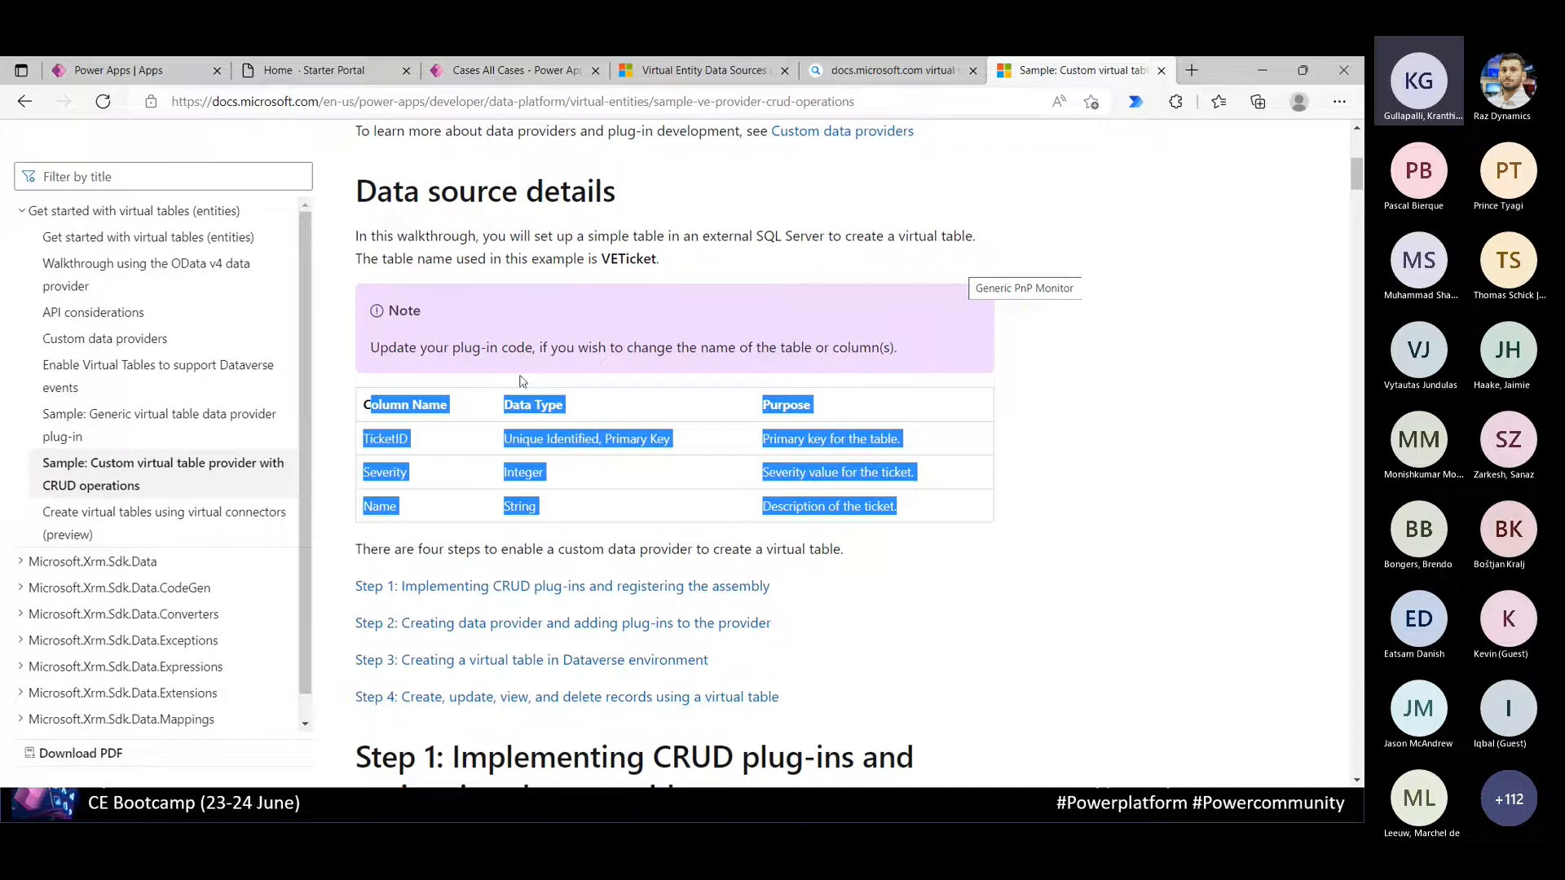
double_click(628, 258)
scroll(632, 267, down, 1)
scroll(630, 267, down, 5)
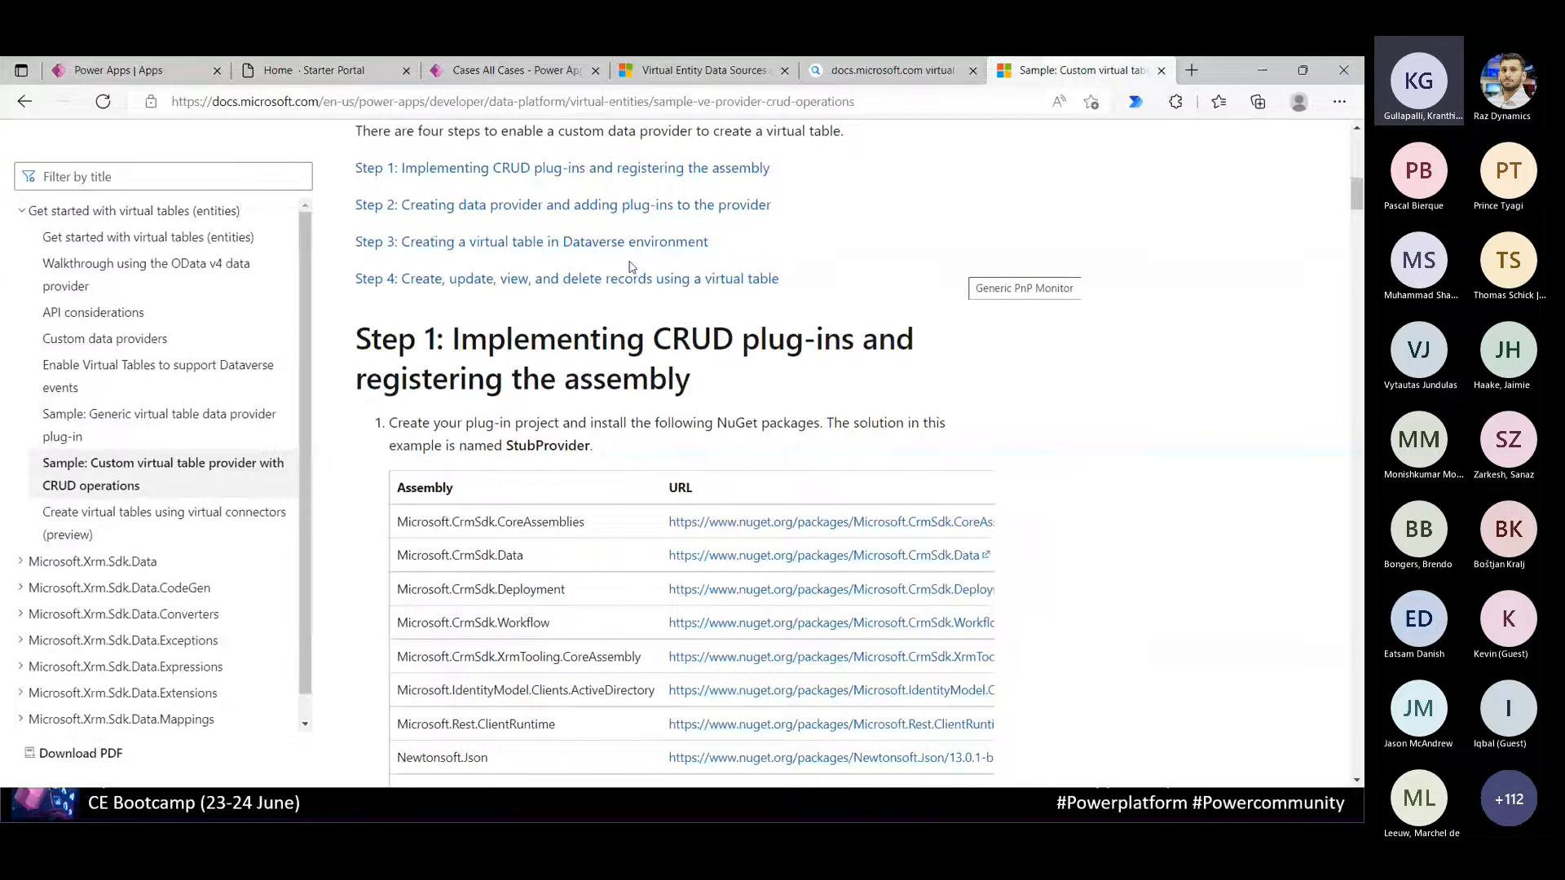
scroll(632, 267, down, 1)
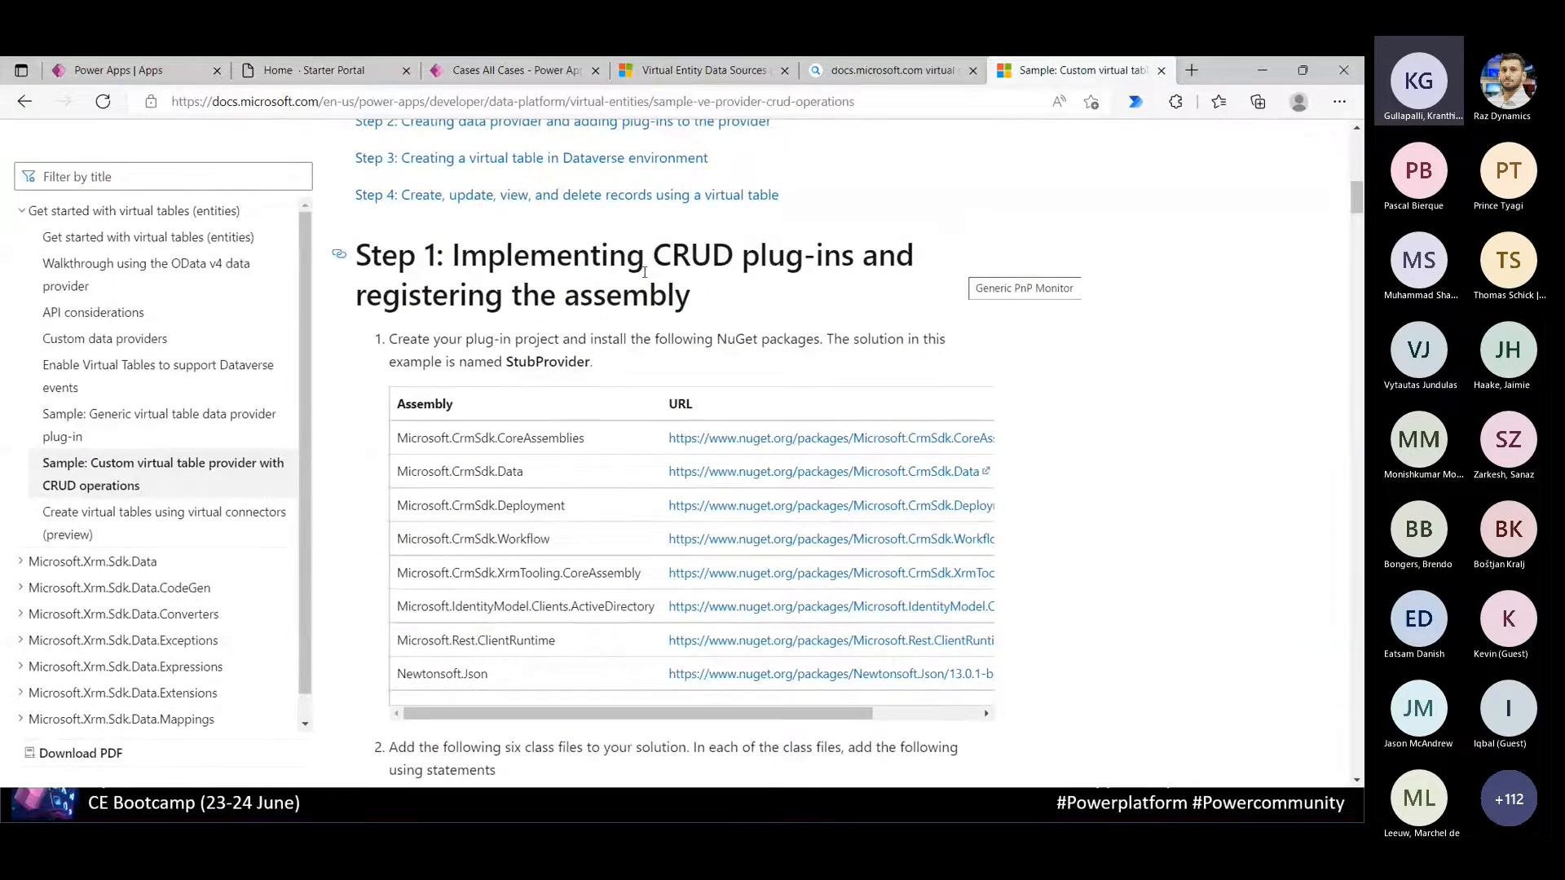
drag(594, 364, 391, 339)
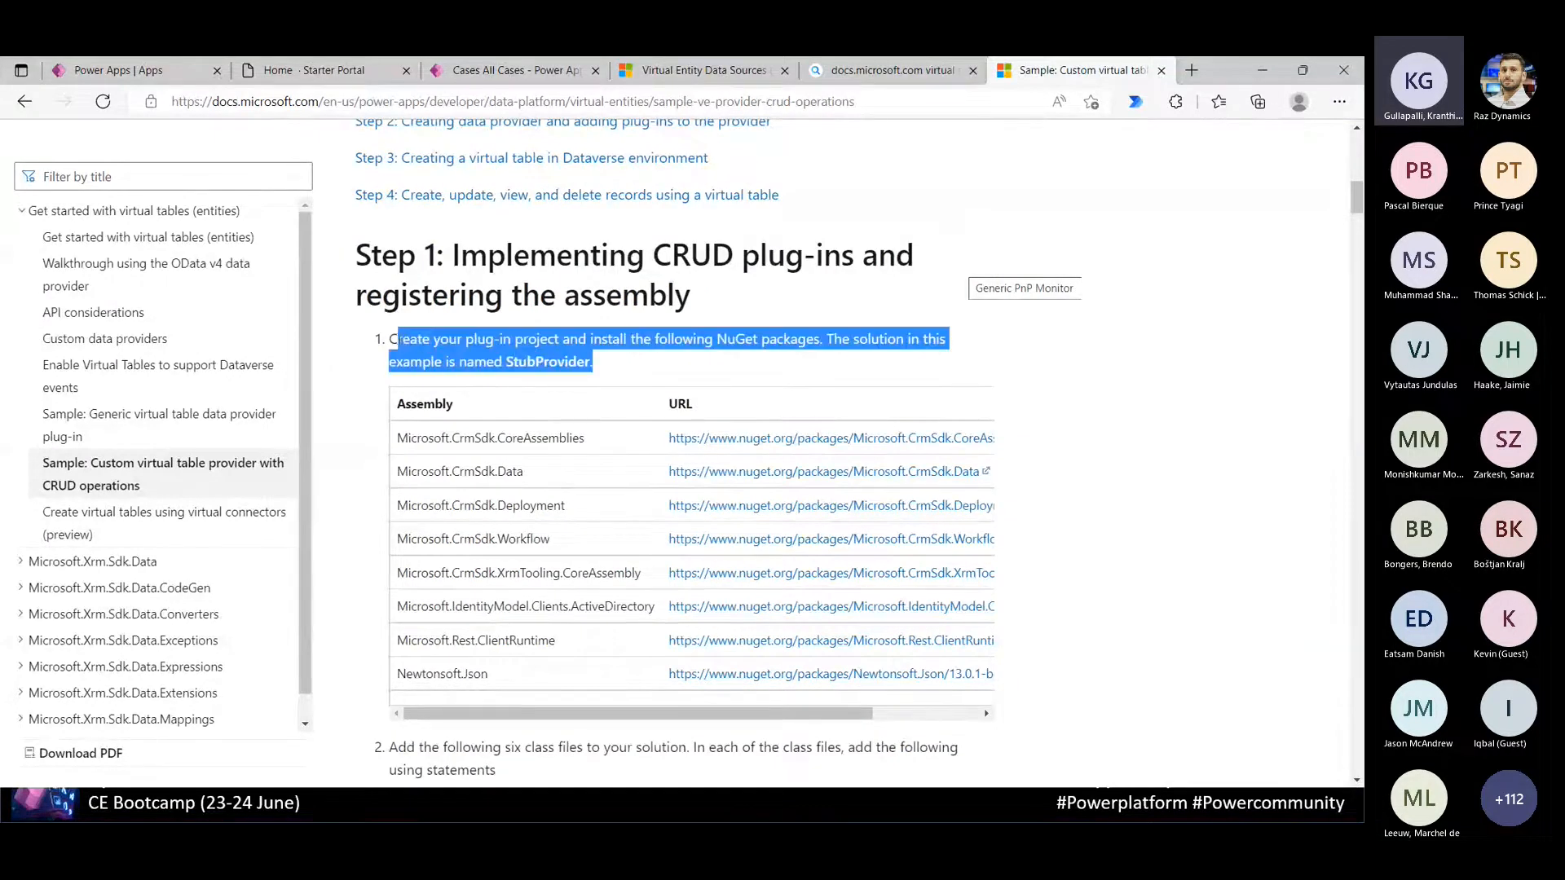
click(665, 342)
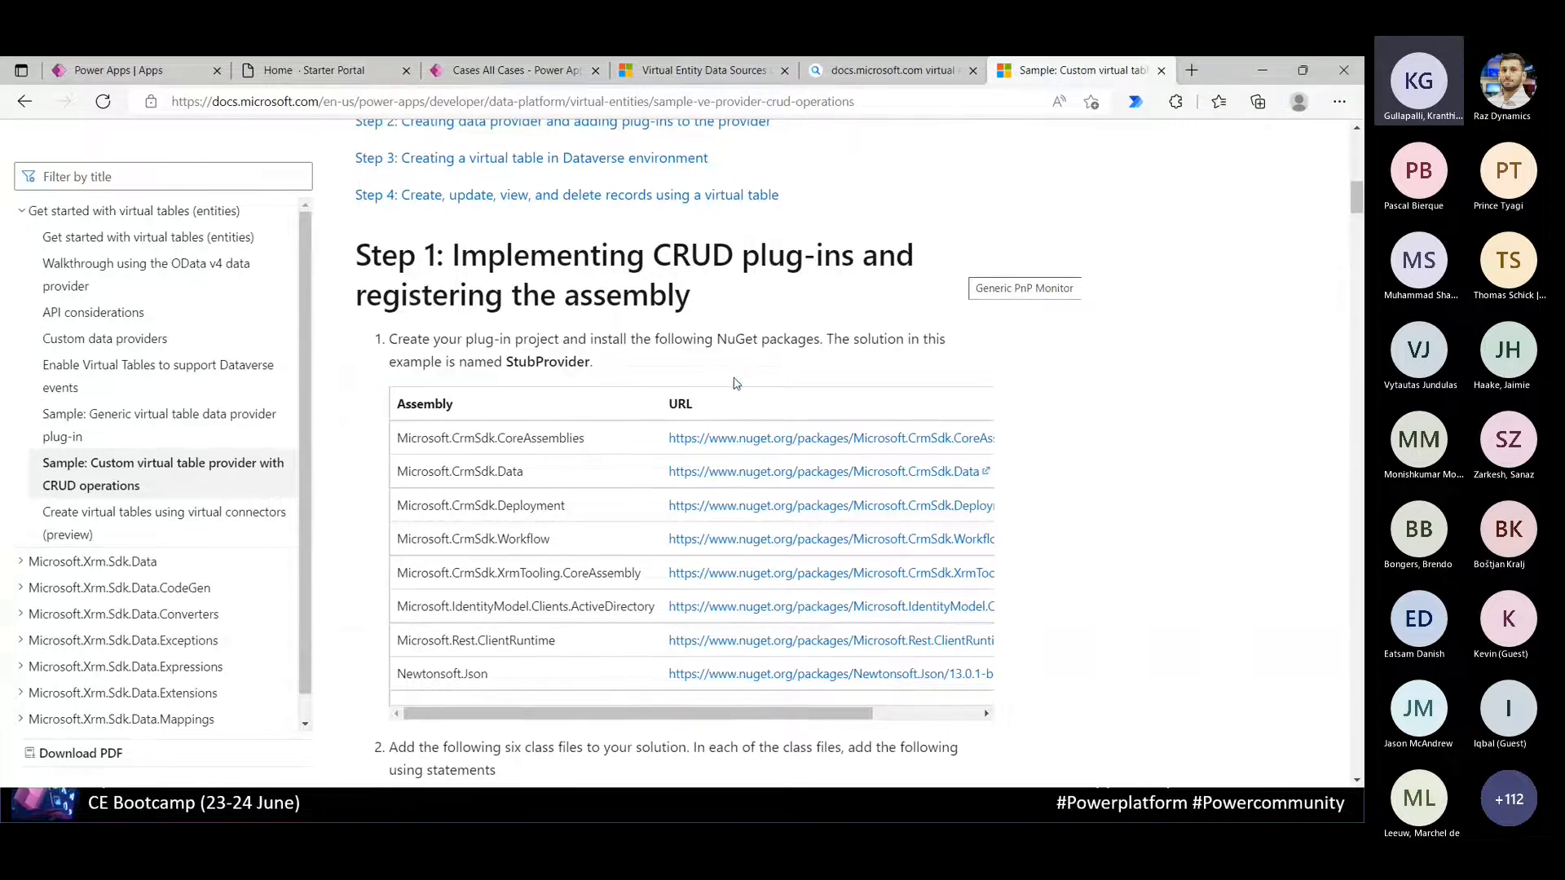
Scroll down to the sample's Connection.cs code, then go to Visual Studio
scroll(735, 383, down, 5)
scroll(736, 383, down, 1)
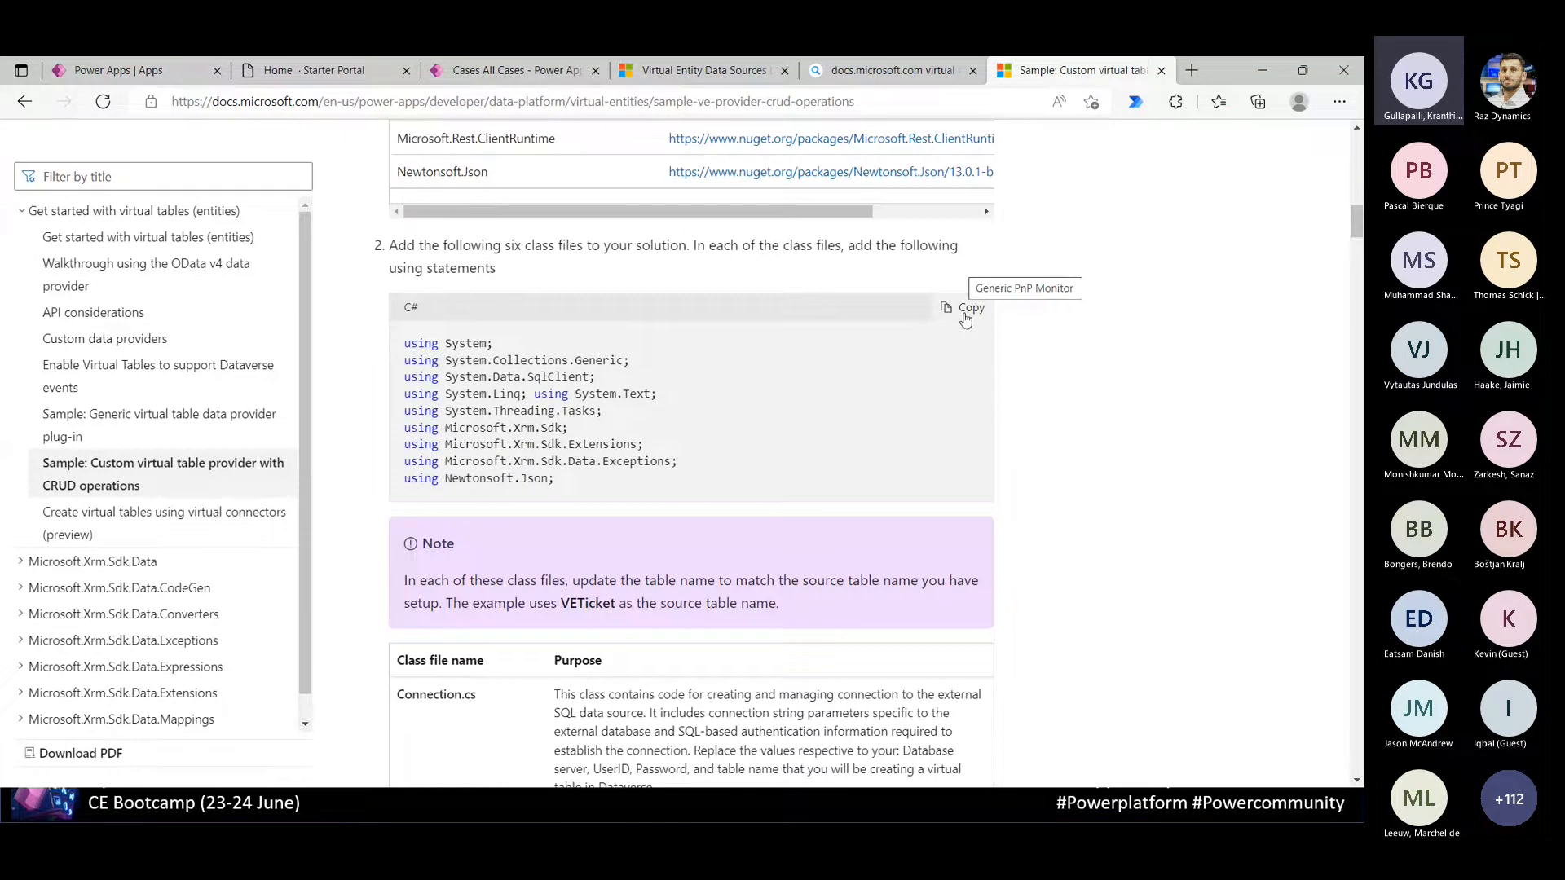
scroll(965, 320, down, 5)
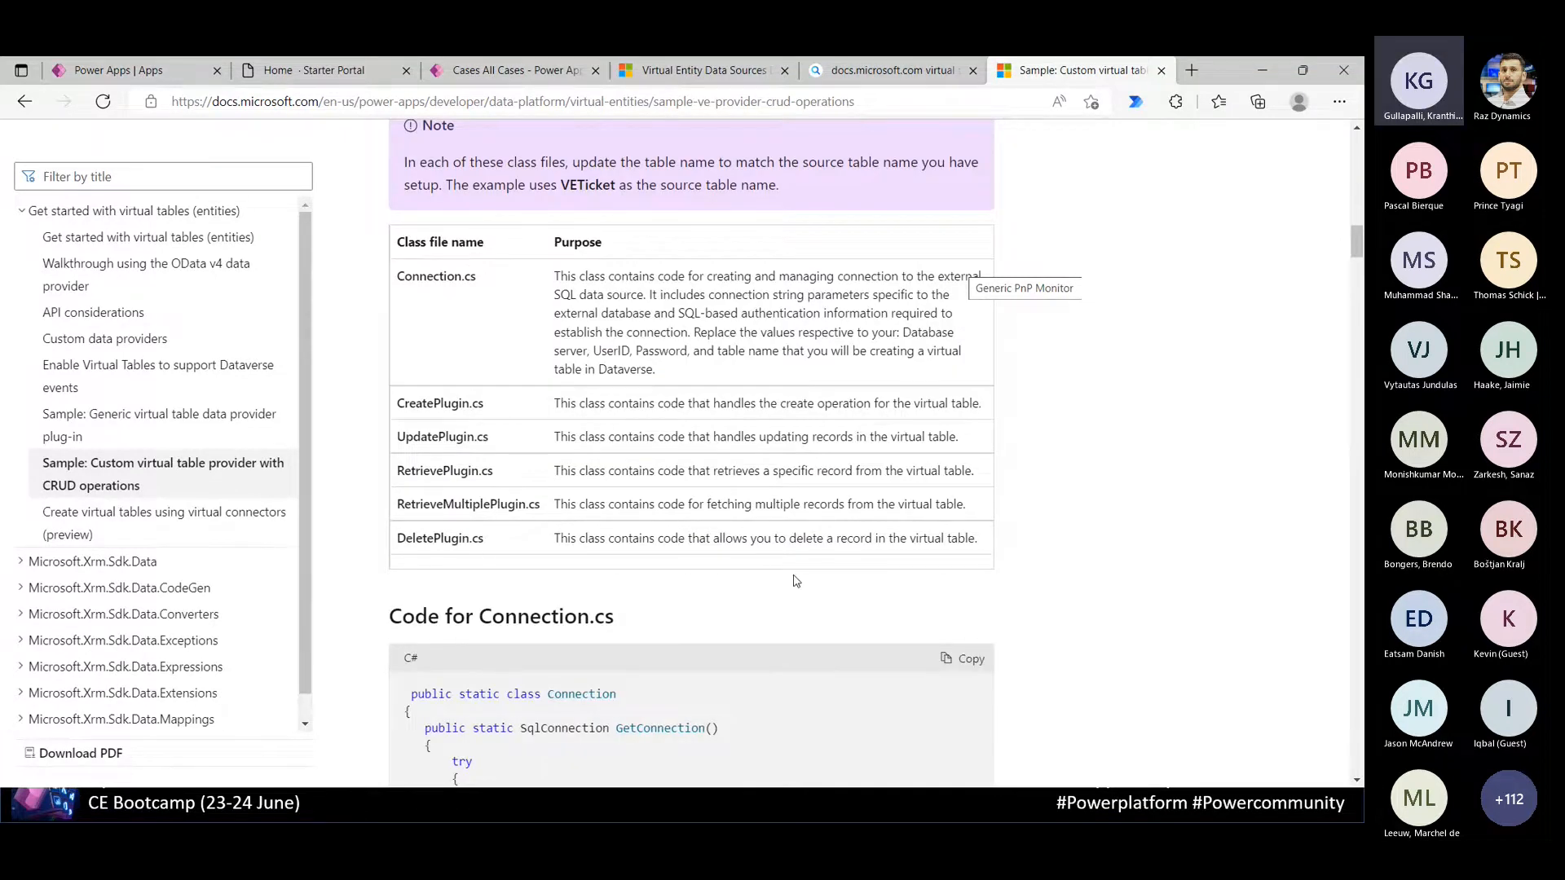
scroll(795, 580, down, 1)
scroll(796, 581, down, 4)
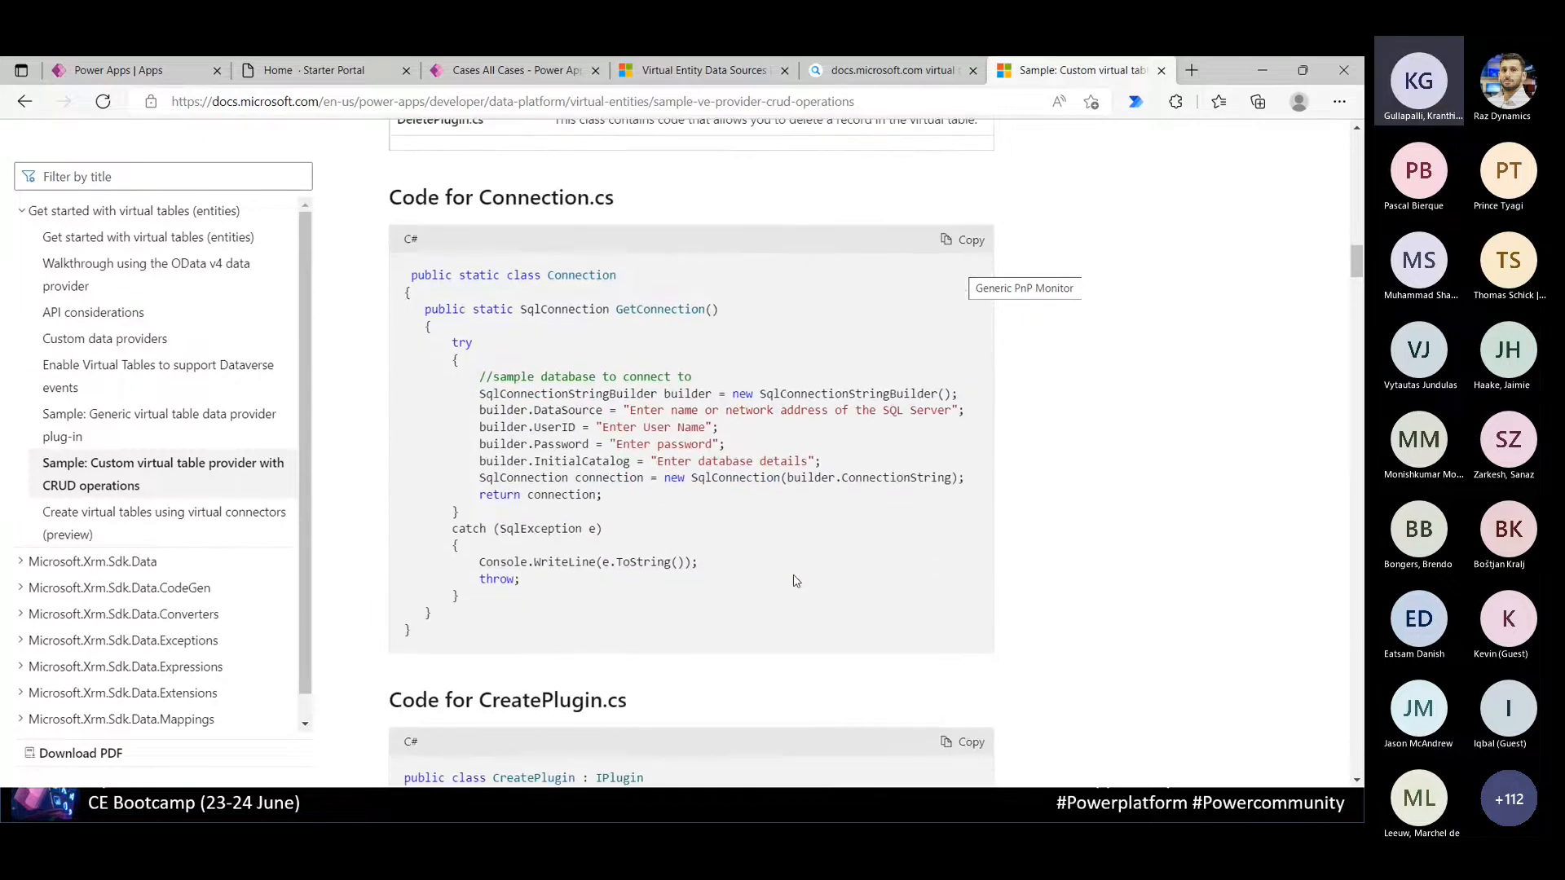
key(super)
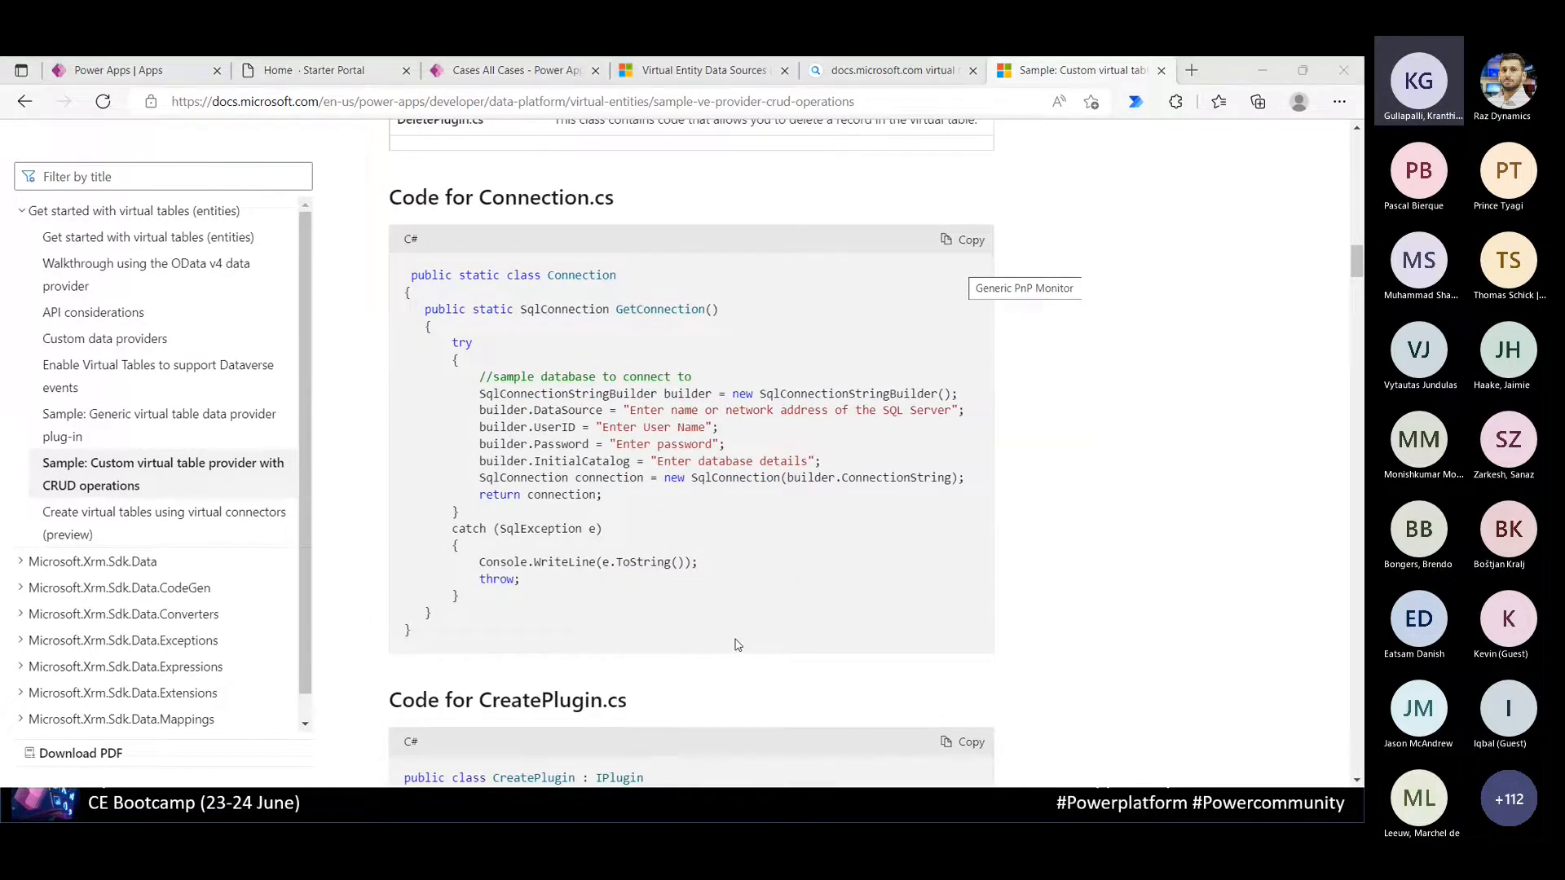
click(790, 805)
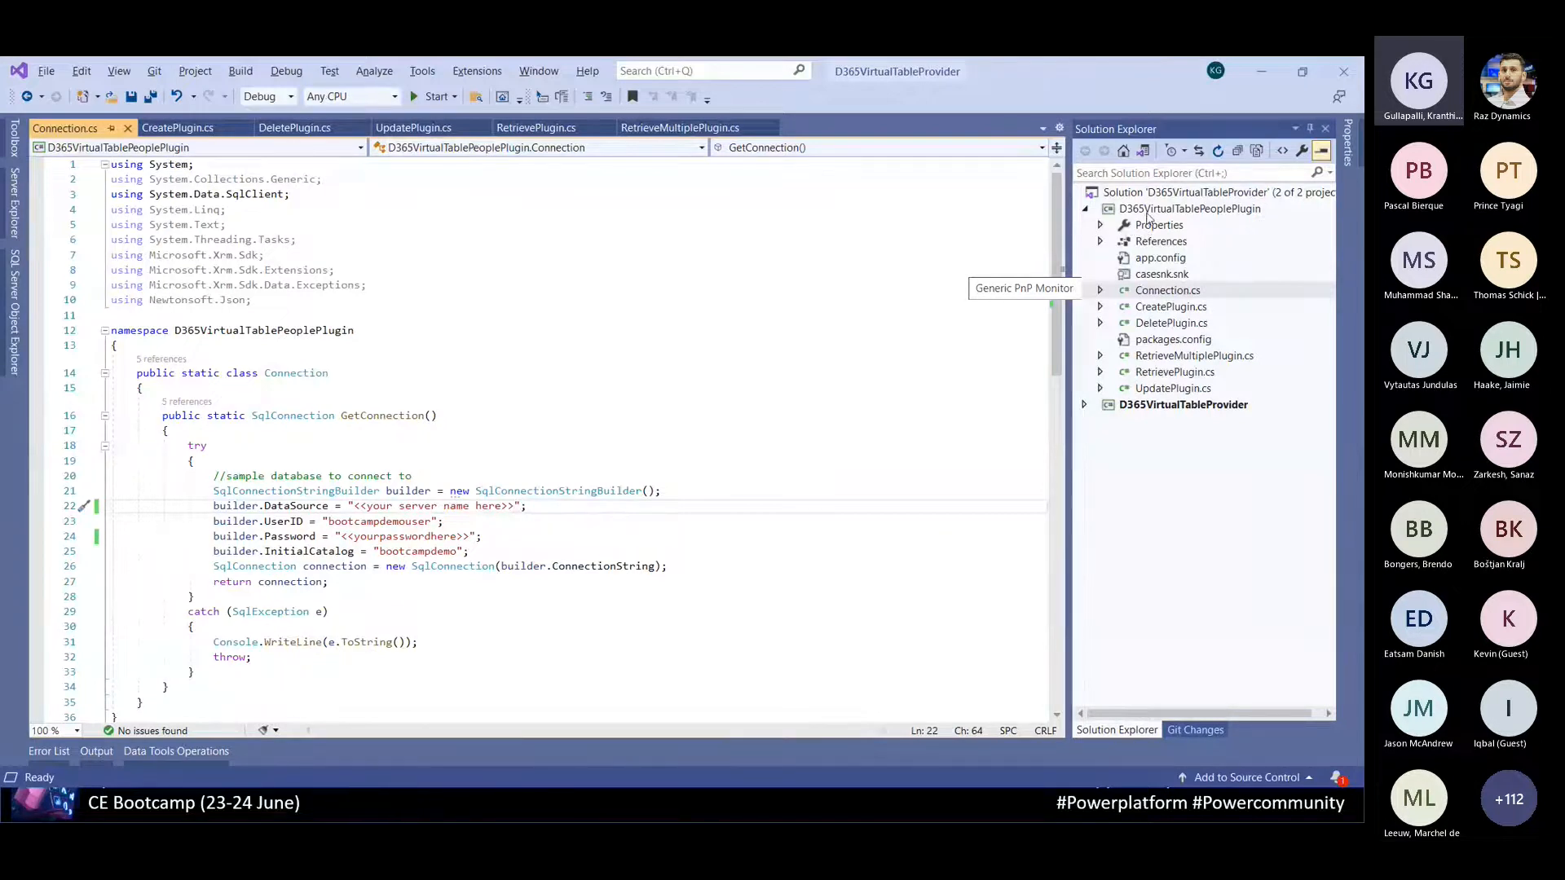
Open Connection.cs in D365VirtualTablePeoplePlugin and compare it with the docs sample's connection code
click(1146, 214)
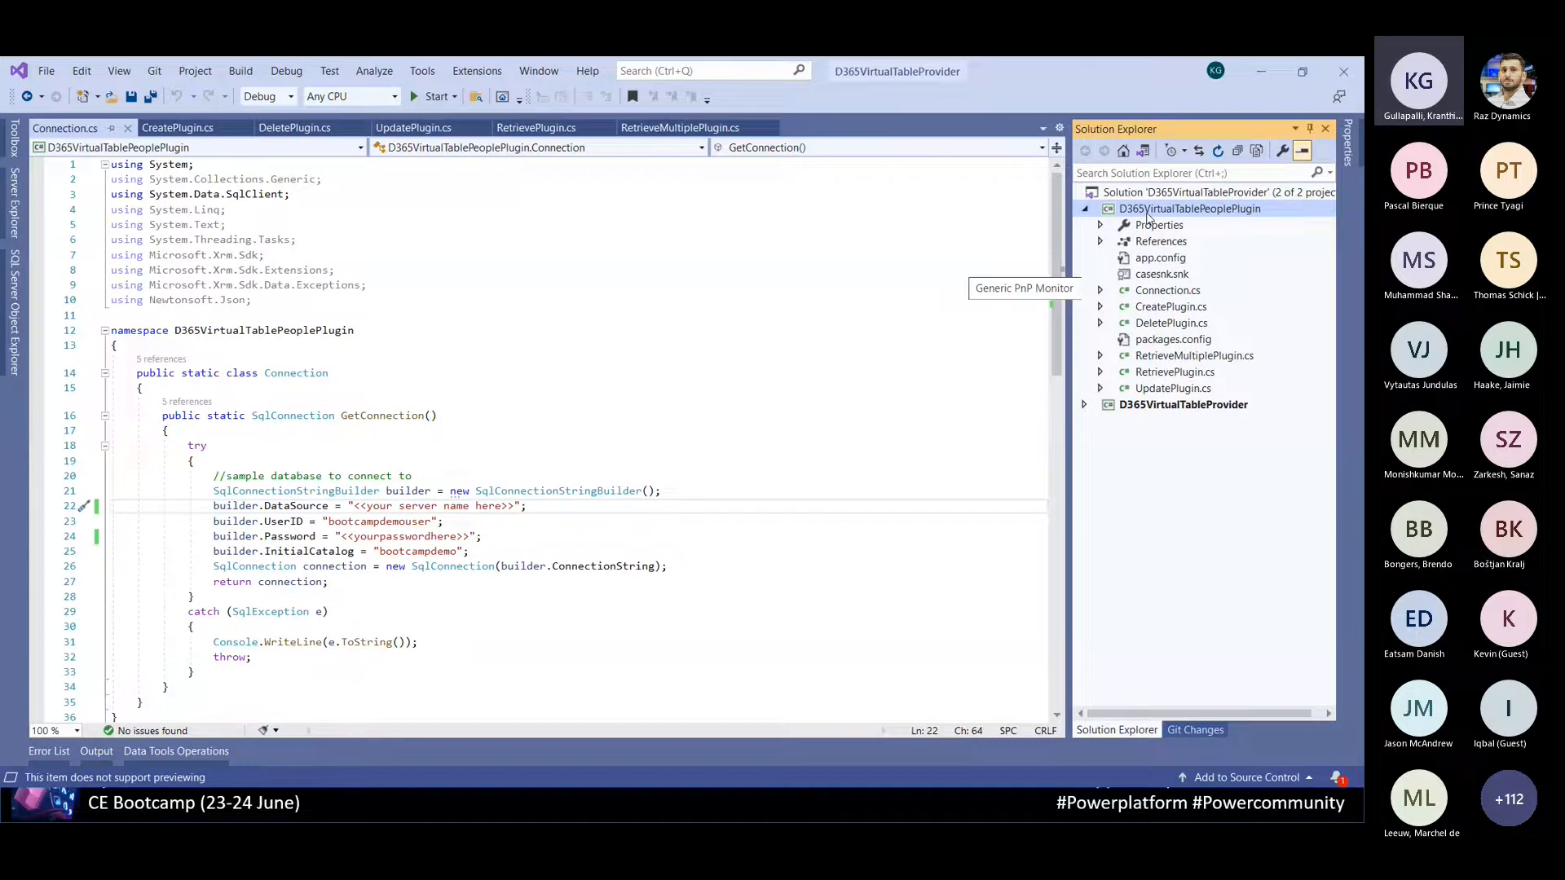
double_click(1157, 297)
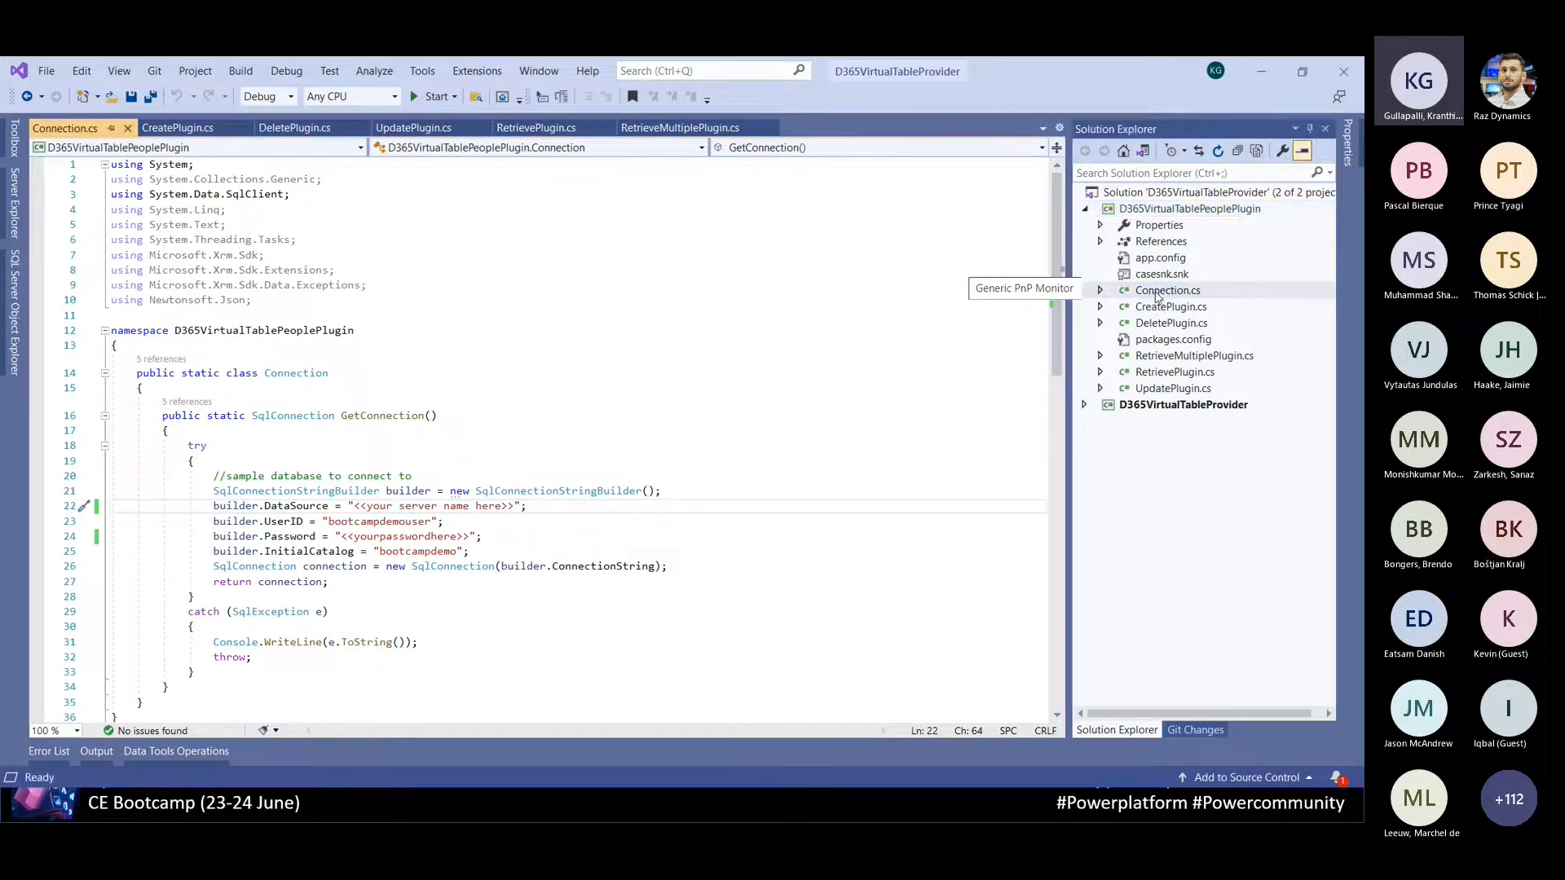
click(608, 444)
key(alt+Tab)
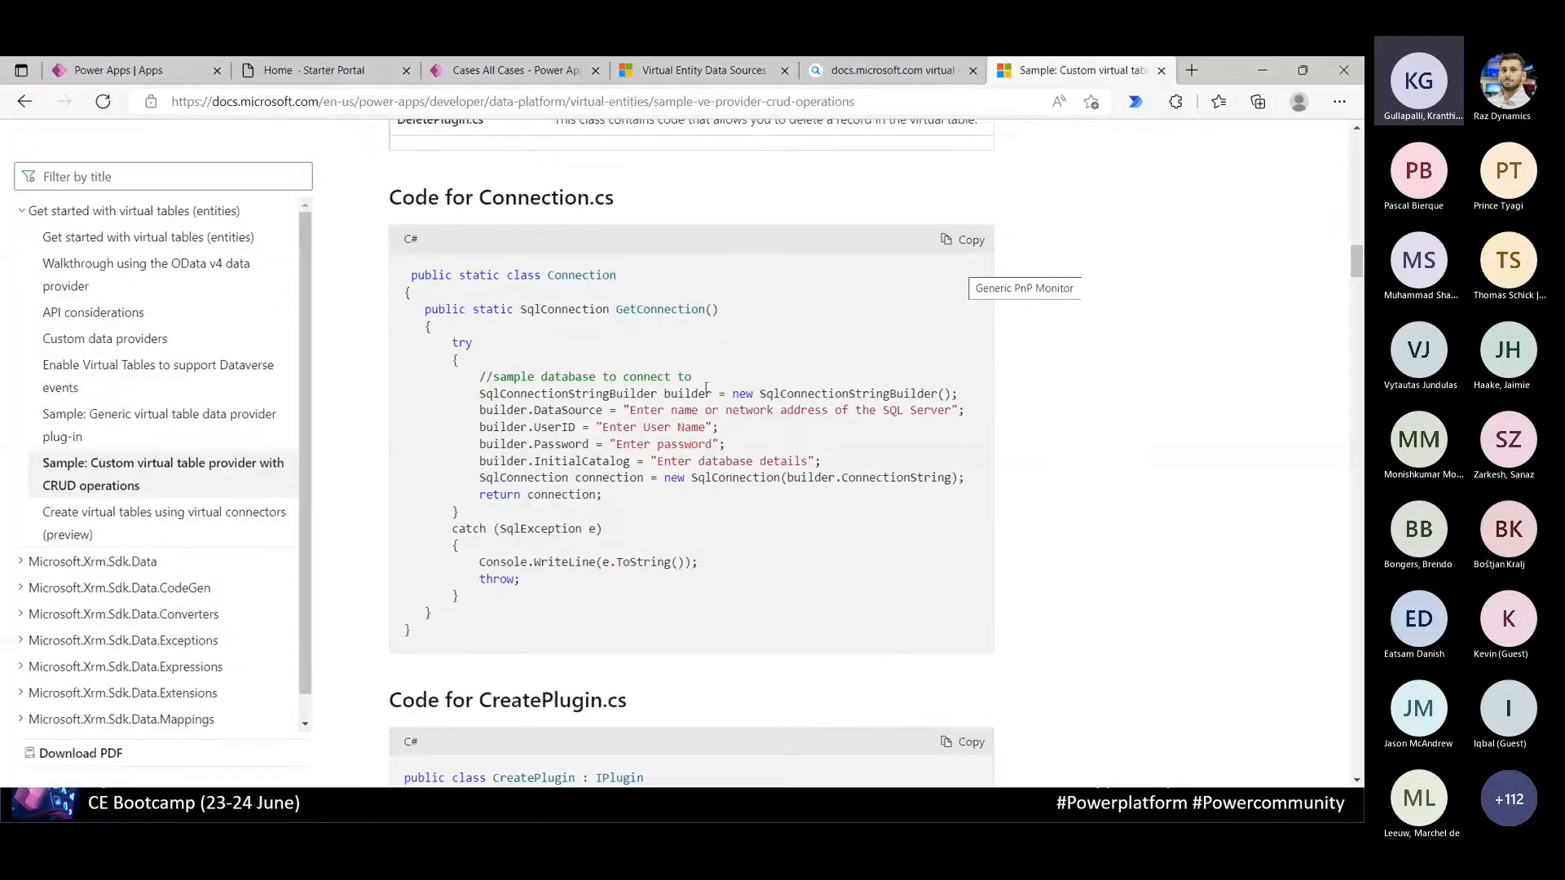
click(977, 248)
key(alt+Tab)
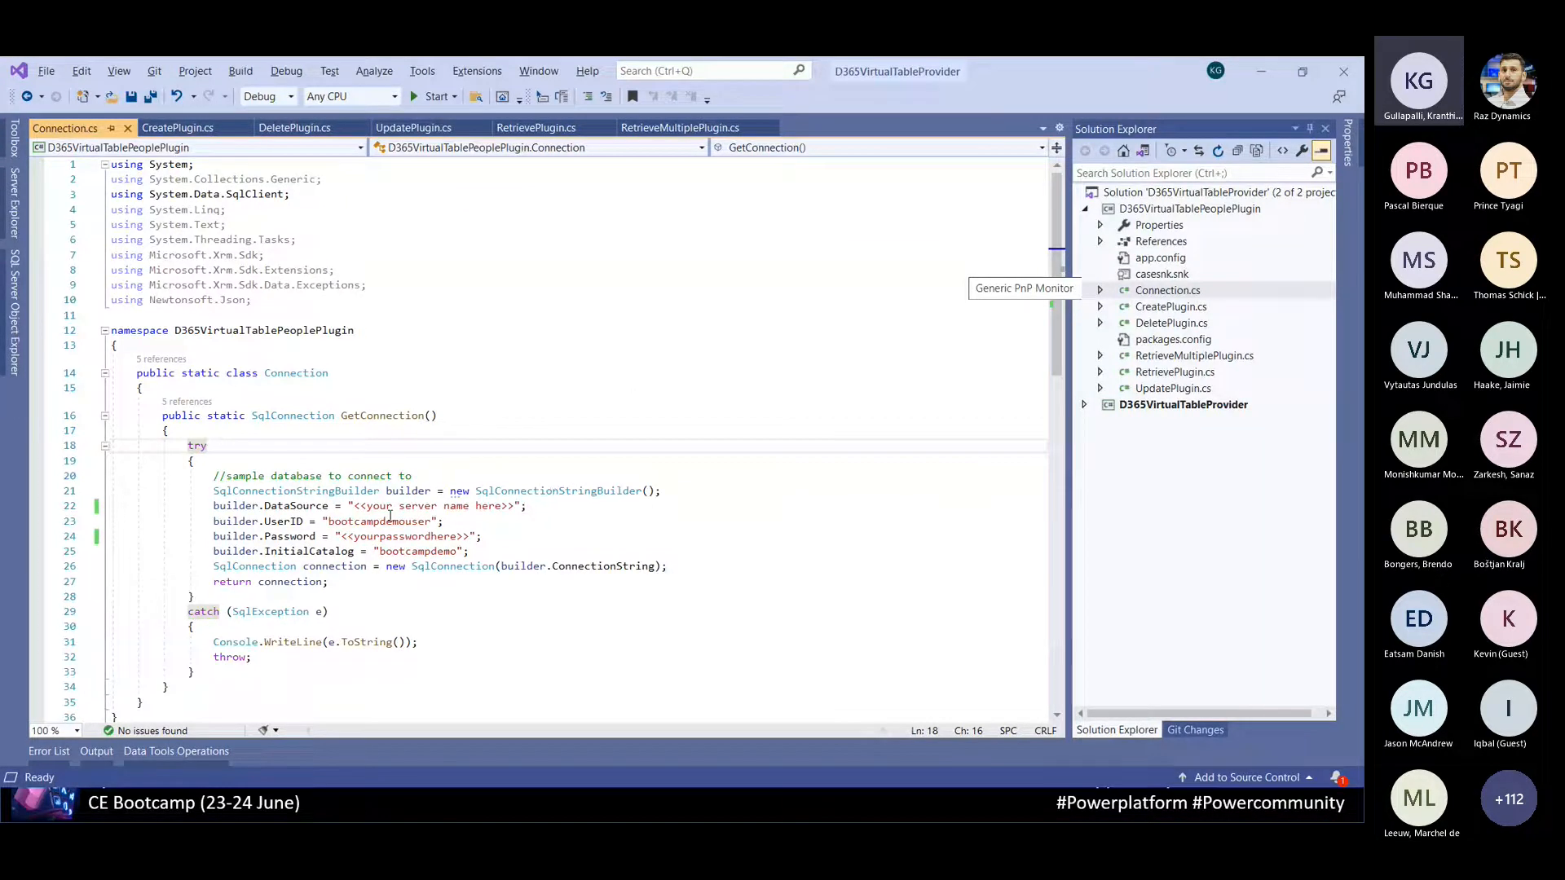
Check the placeholder server name on line 22, then scroll the docs toward CreatePlugin.cs
drag(353, 506, 507, 506)
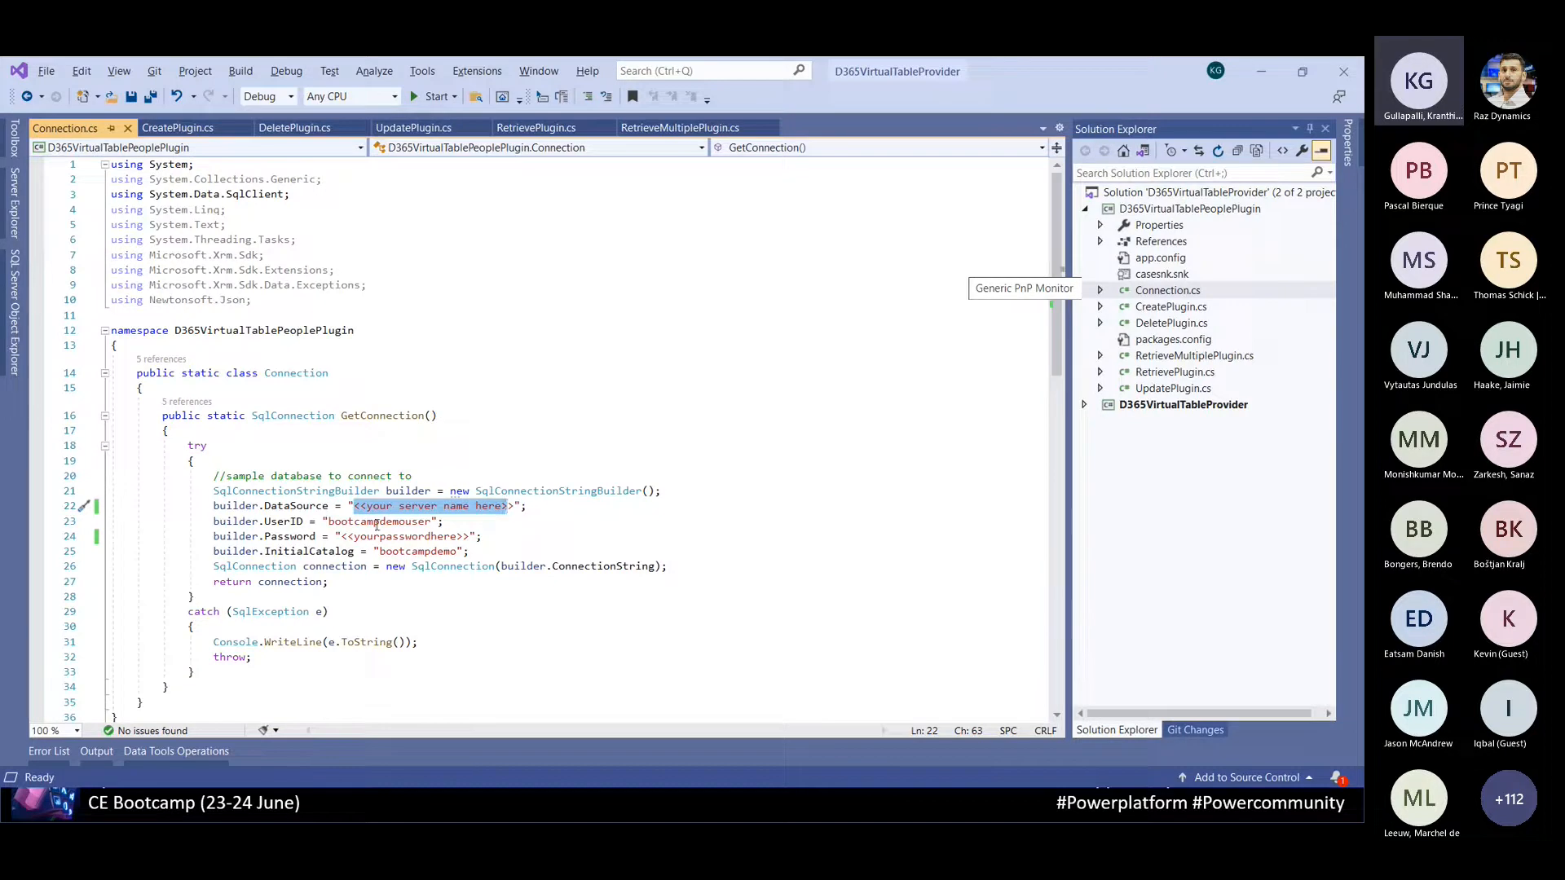
click(379, 577)
key(alt+Tab)
scroll(1026, 341, down, 3)
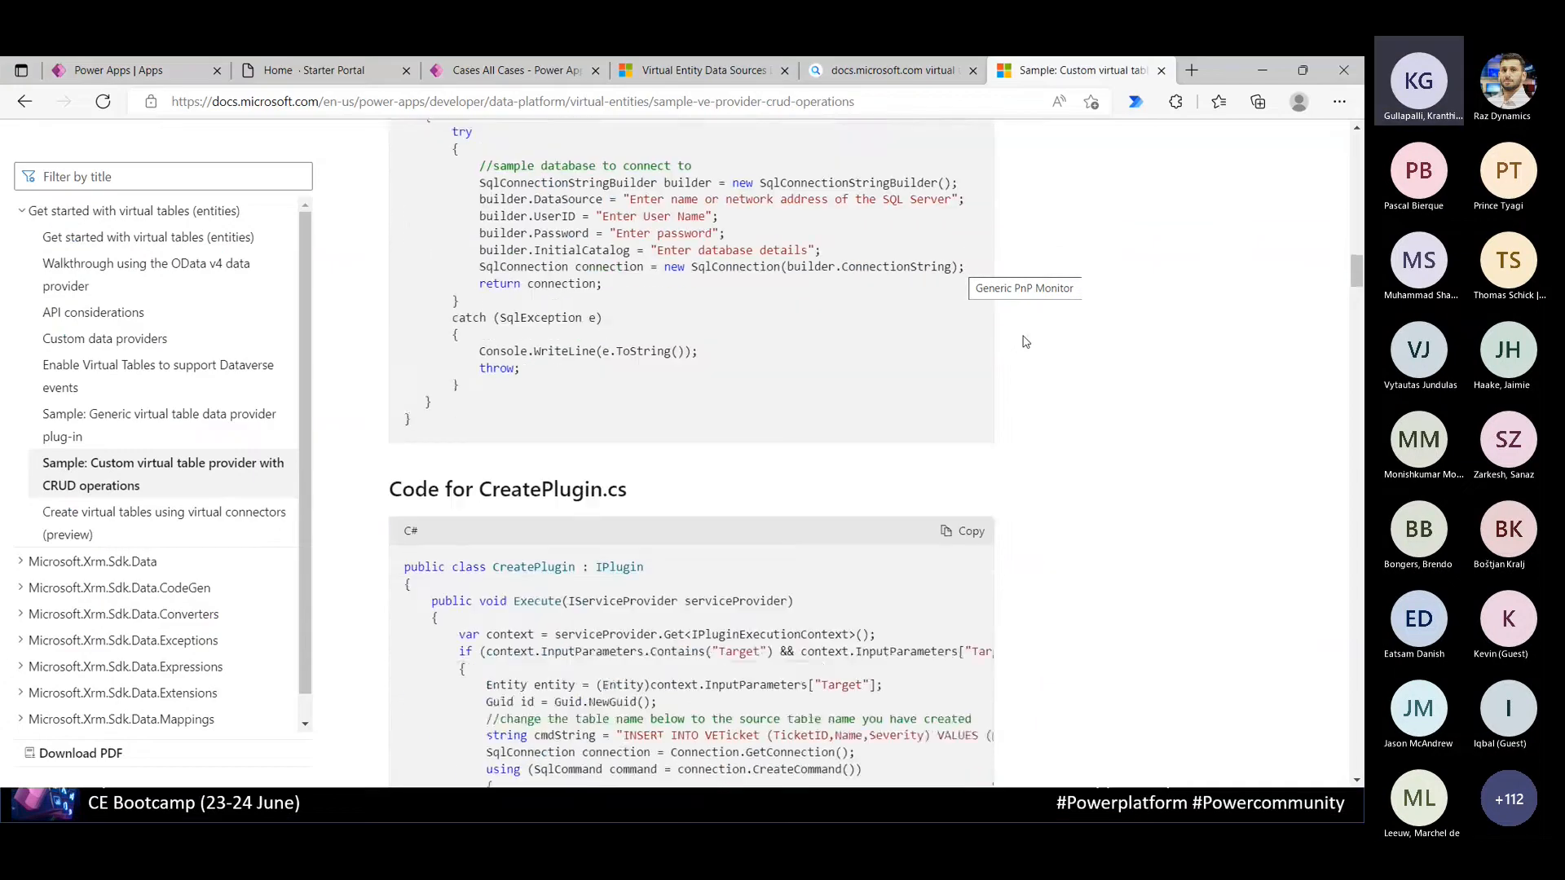
Highlight the CreatePlugin class name and INSERT INTO VETicket statement in the docs sample
scroll(1025, 341, down, 1)
key(alt+Tab)
key(alt+shift+Tab)
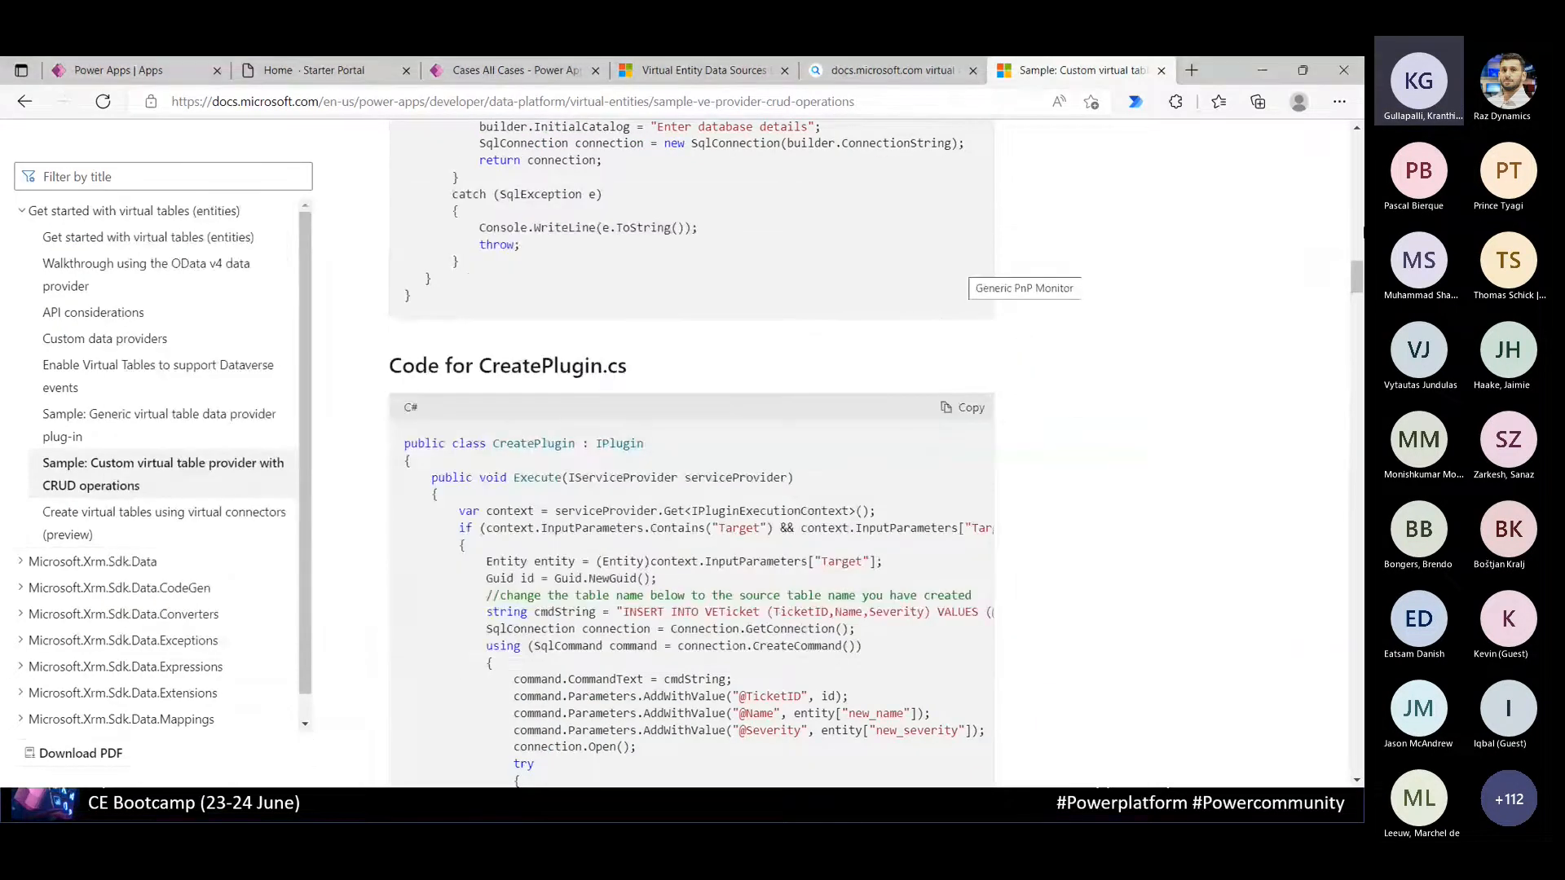
scroll(523, 259, down, 2)
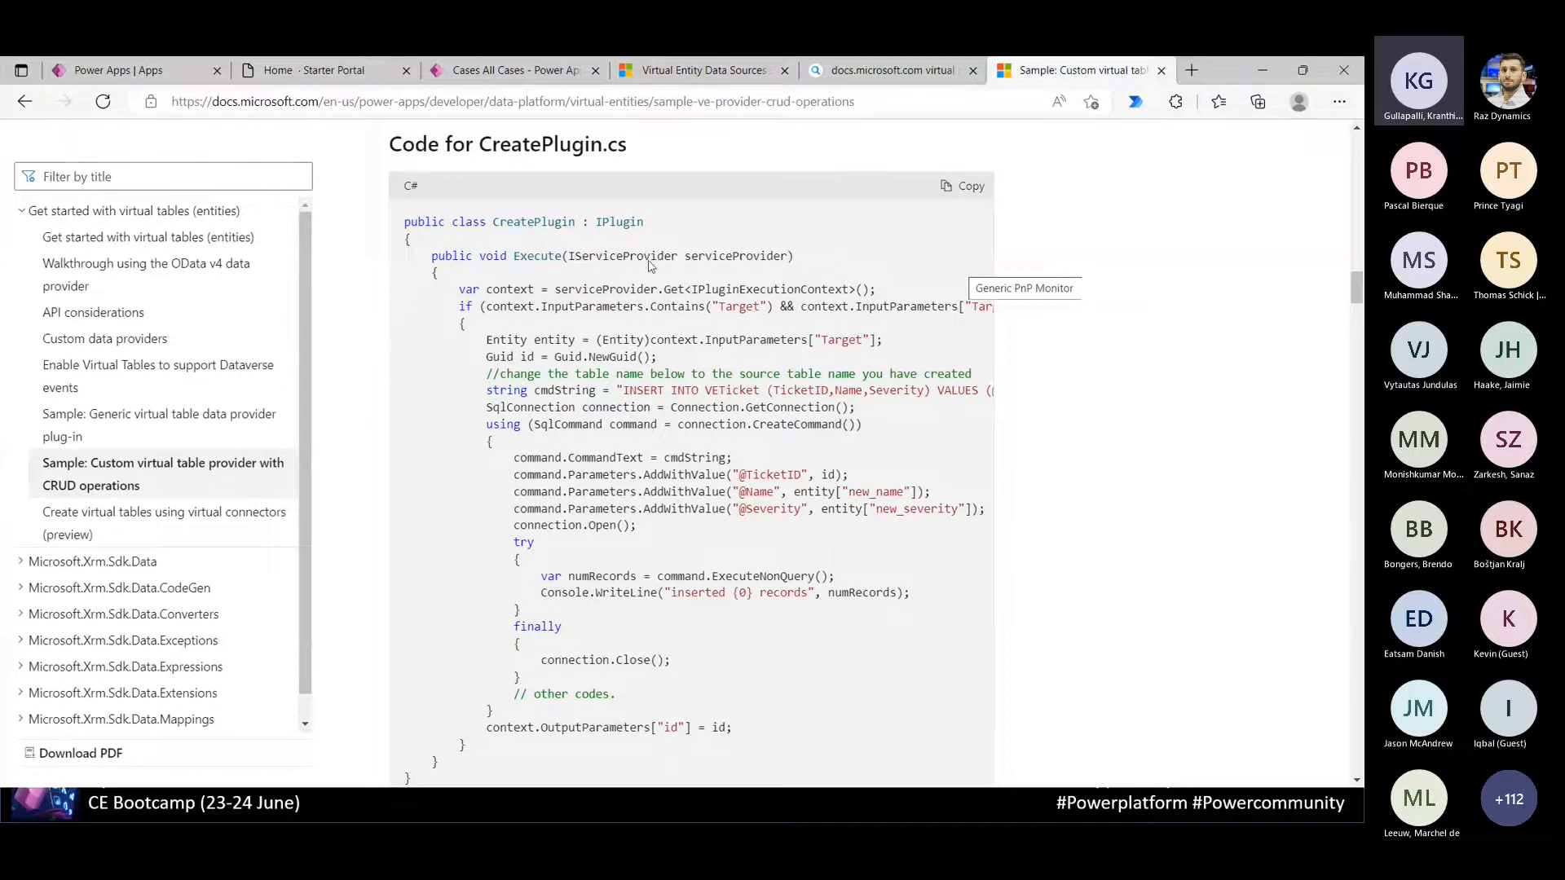
drag(492, 221, 547, 222)
drag(624, 392, 950, 392)
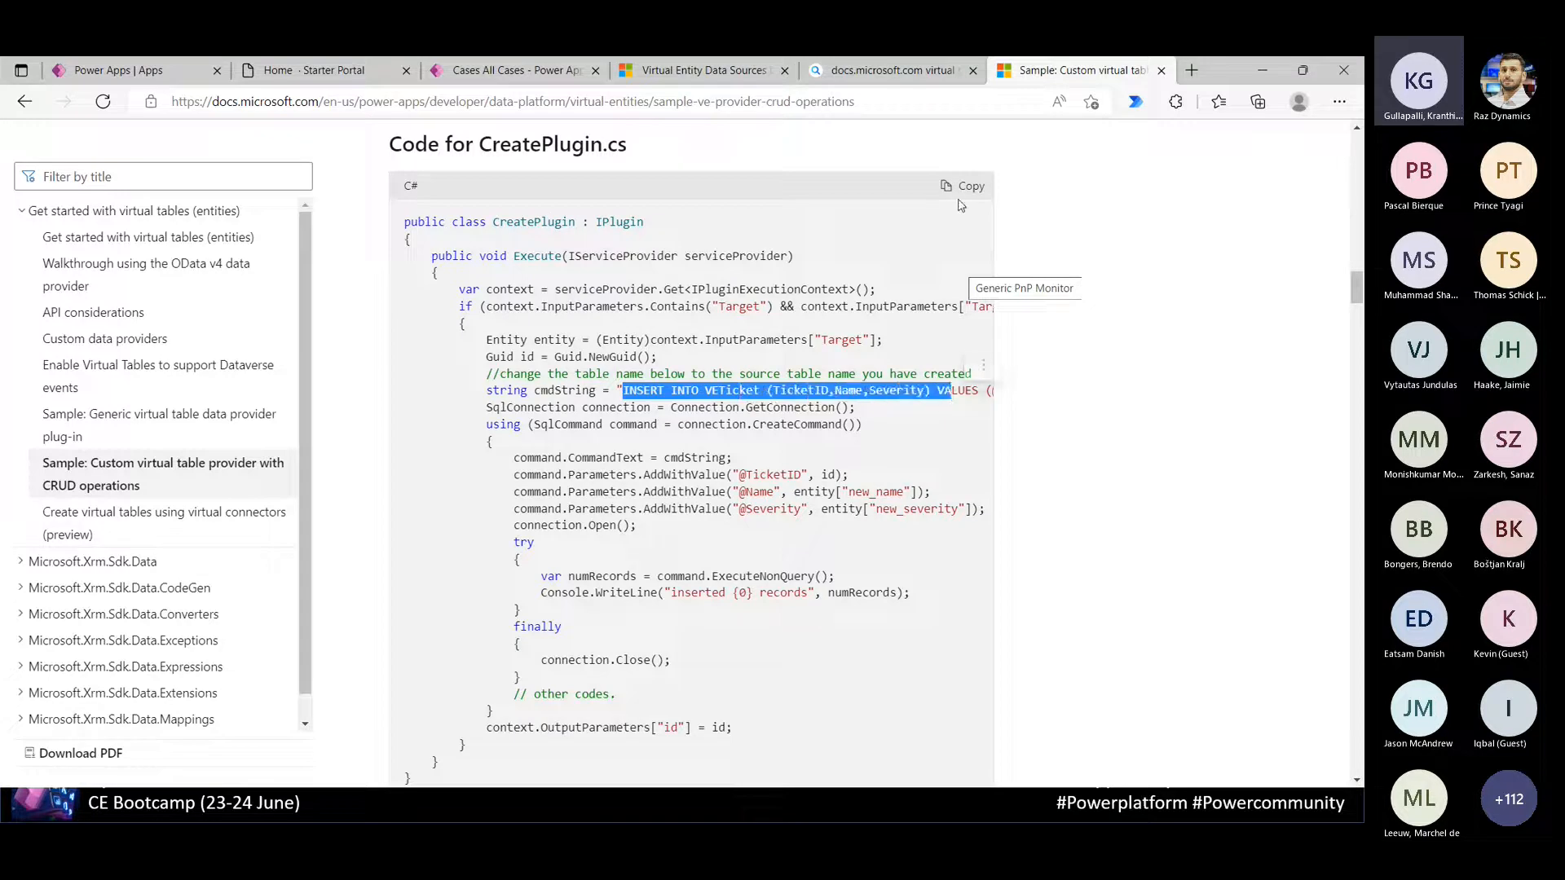
key(alt+Tab)
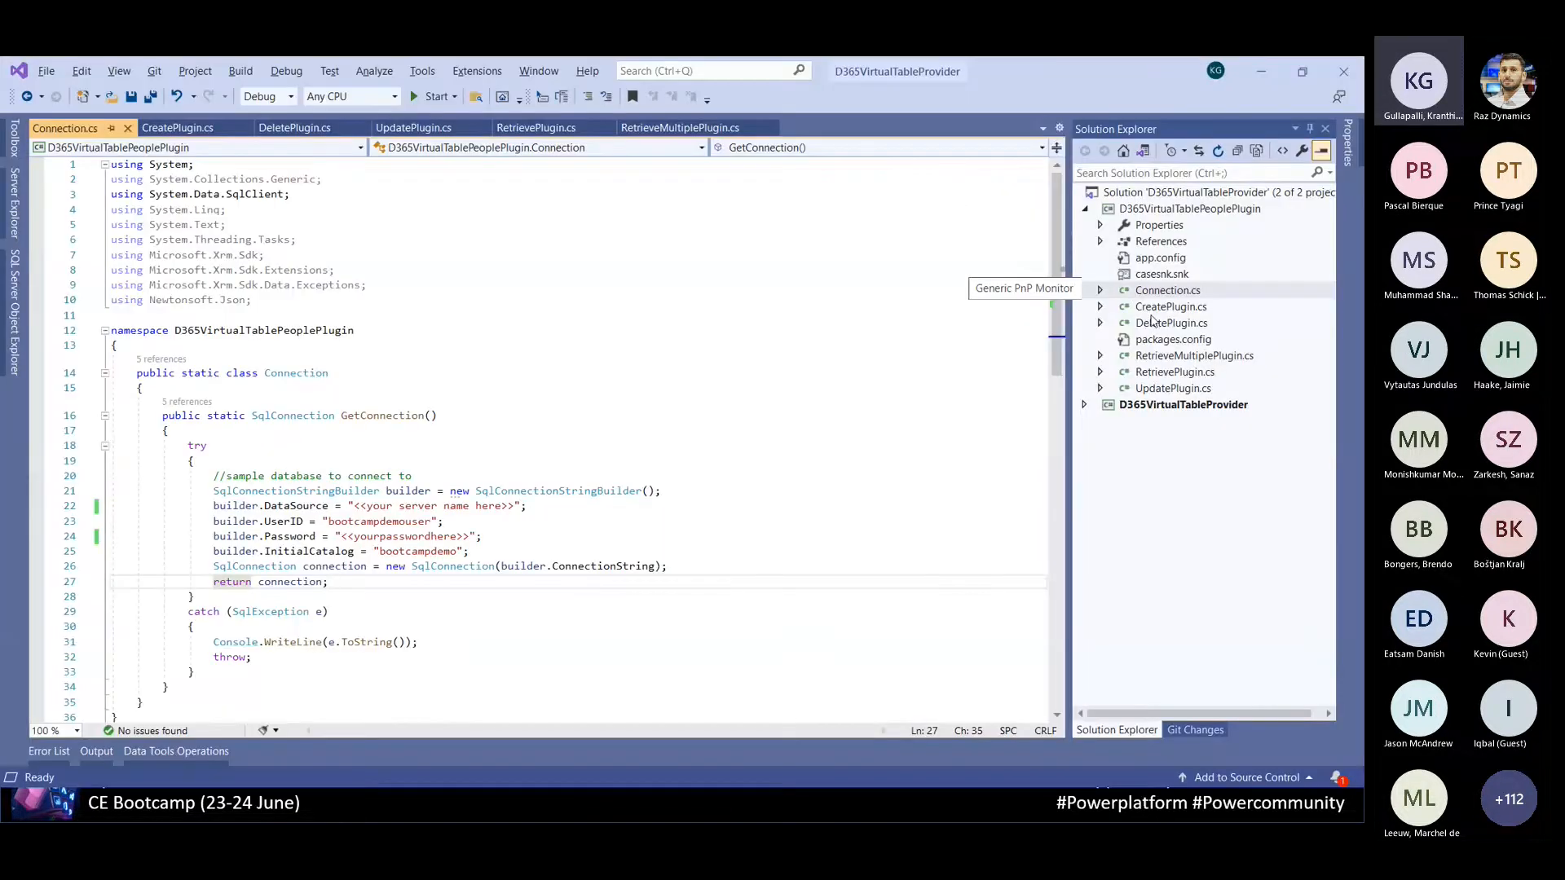
Open CreatePlugin.cs and compare its INSERT INTO [dbo].[Case] with the sample's insert block
double_click(1158, 310)
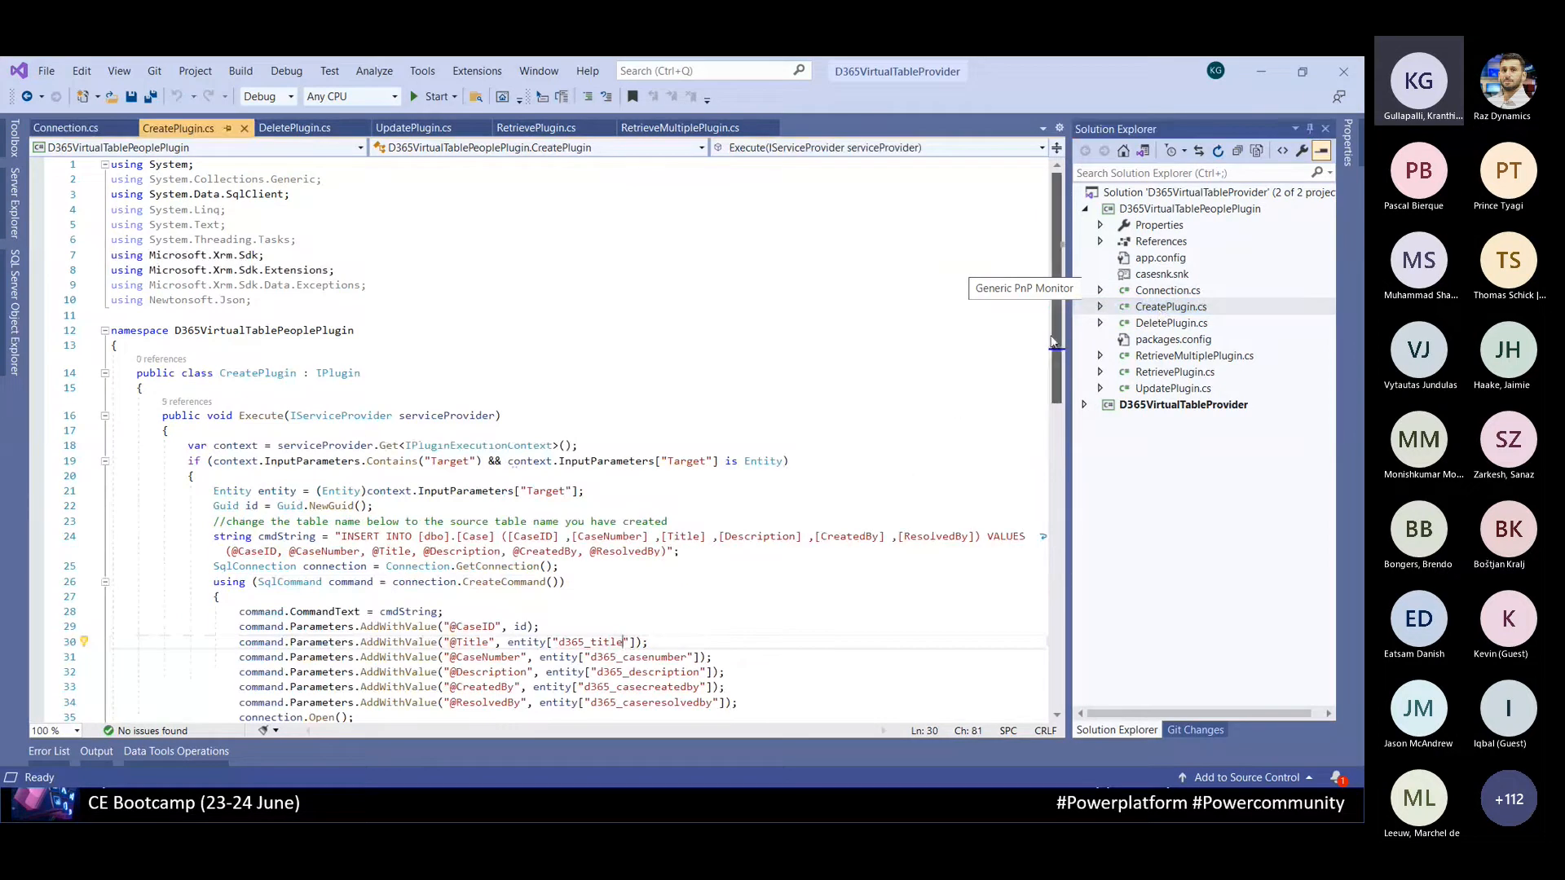
scroll(1058, 366, down, 6)
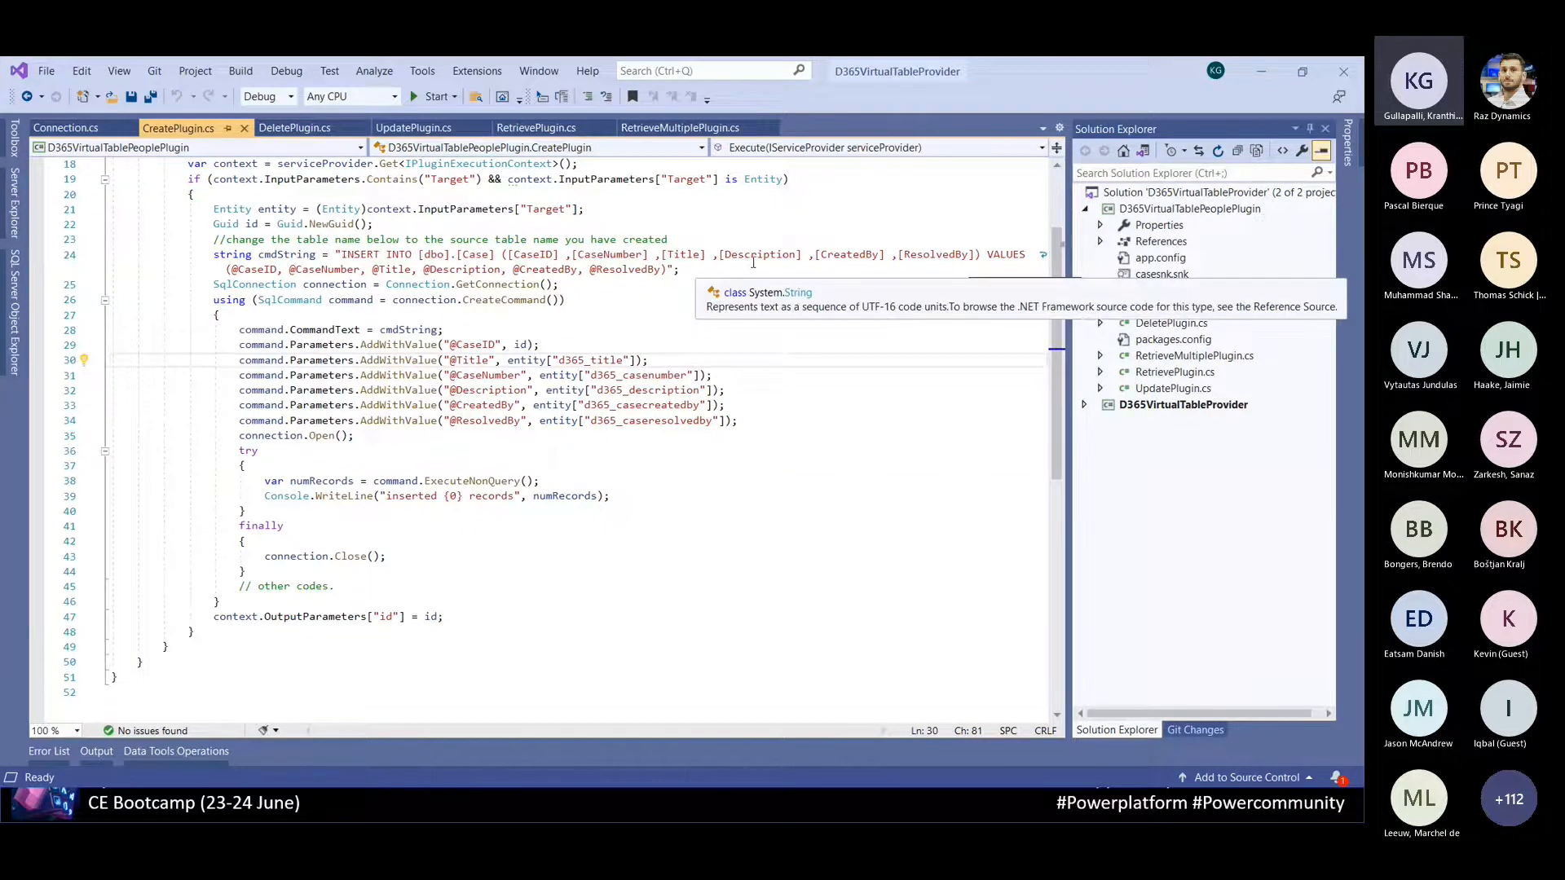
key(alt+Tab)
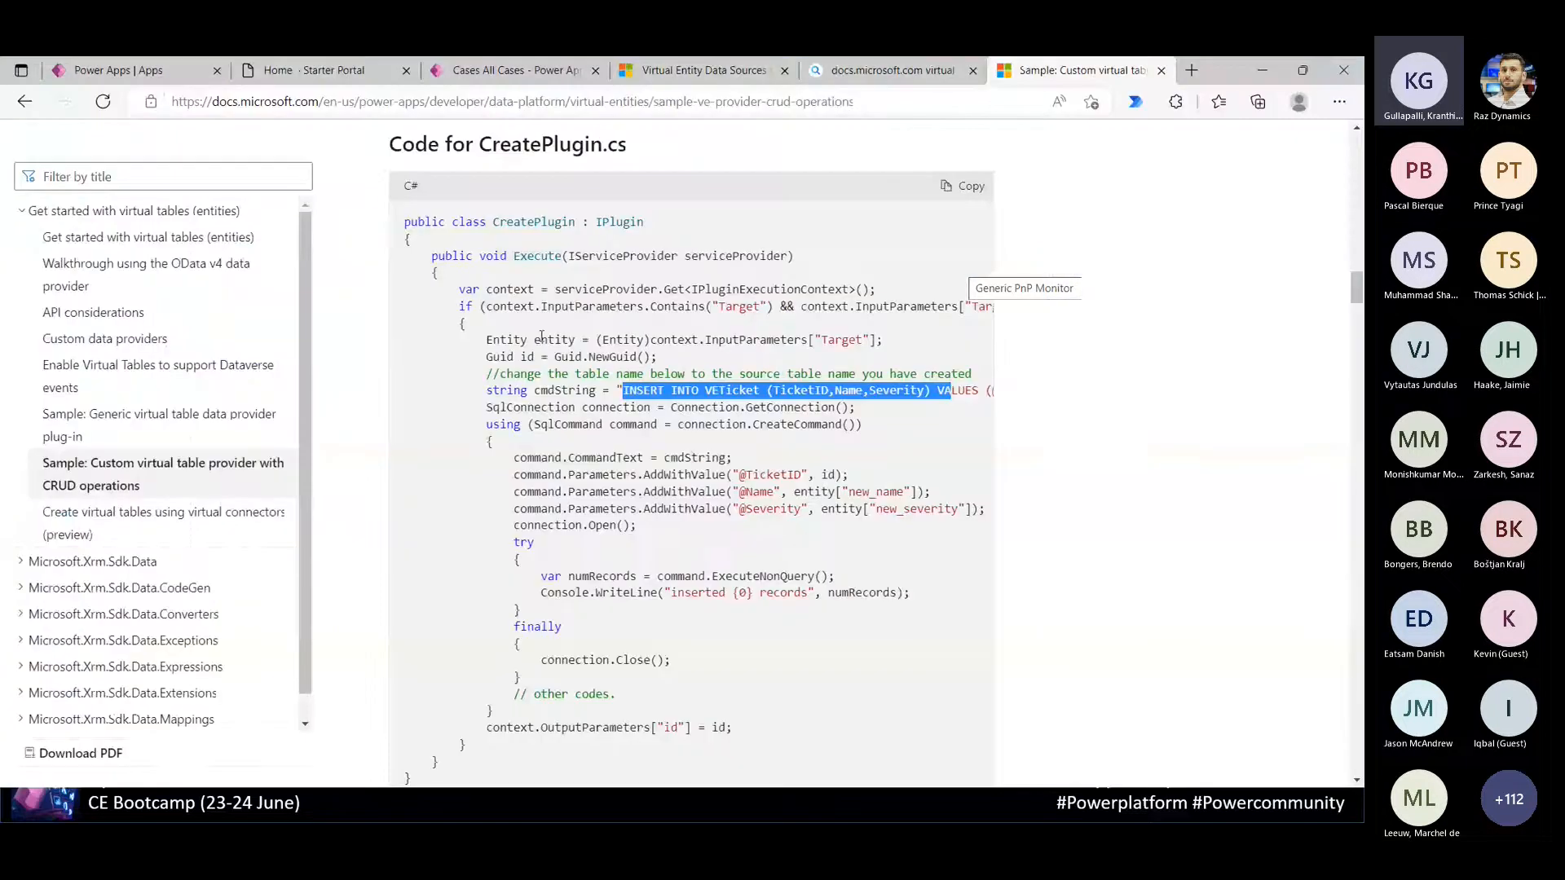
drag(494, 711, 482, 351)
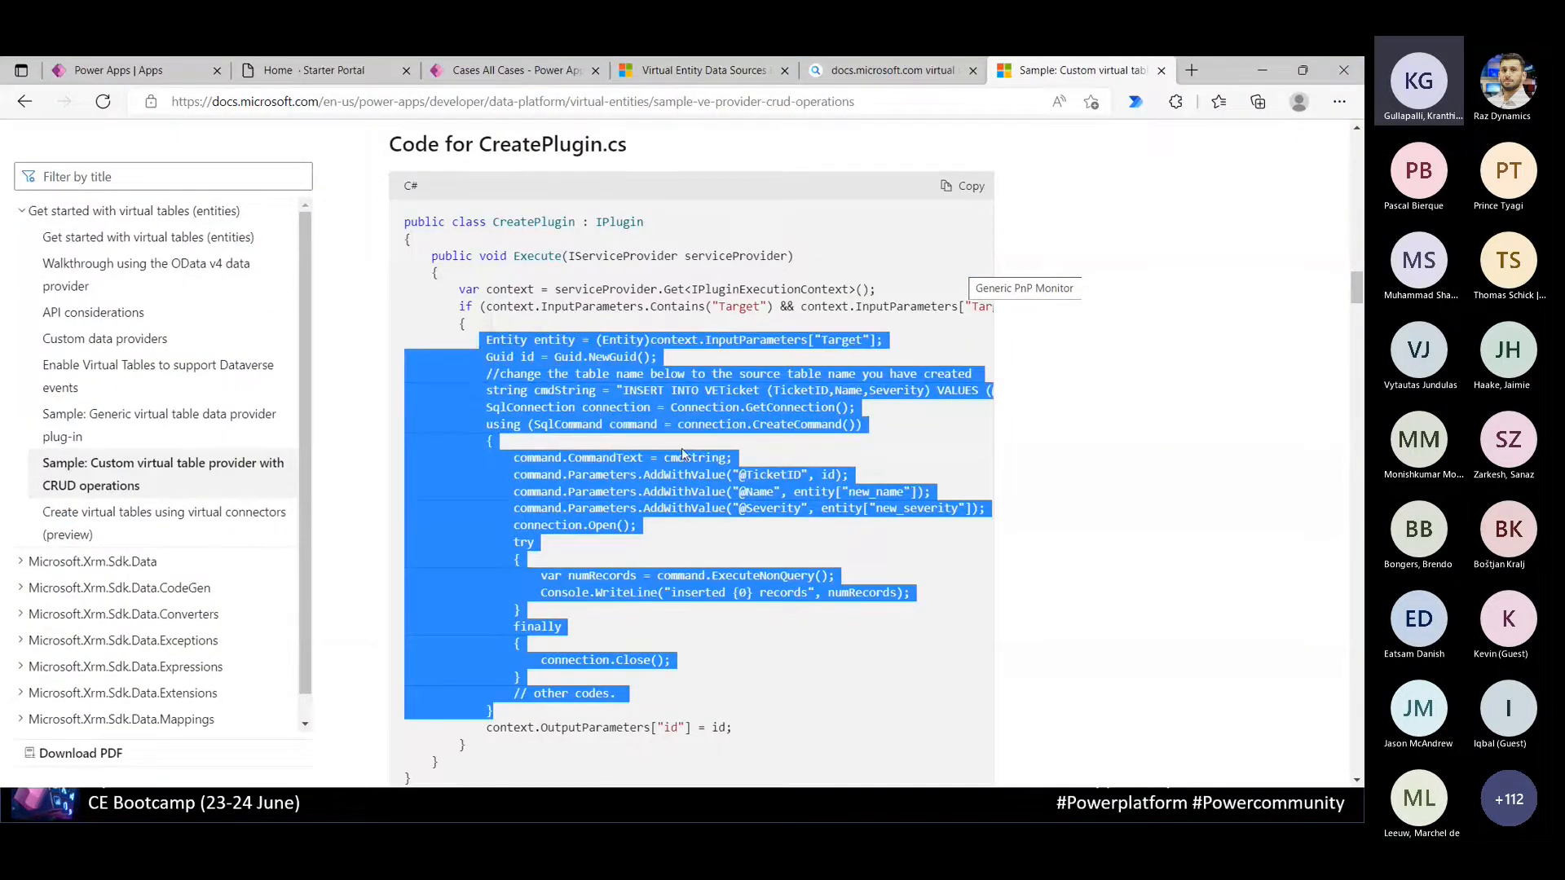
key(alt+Tab)
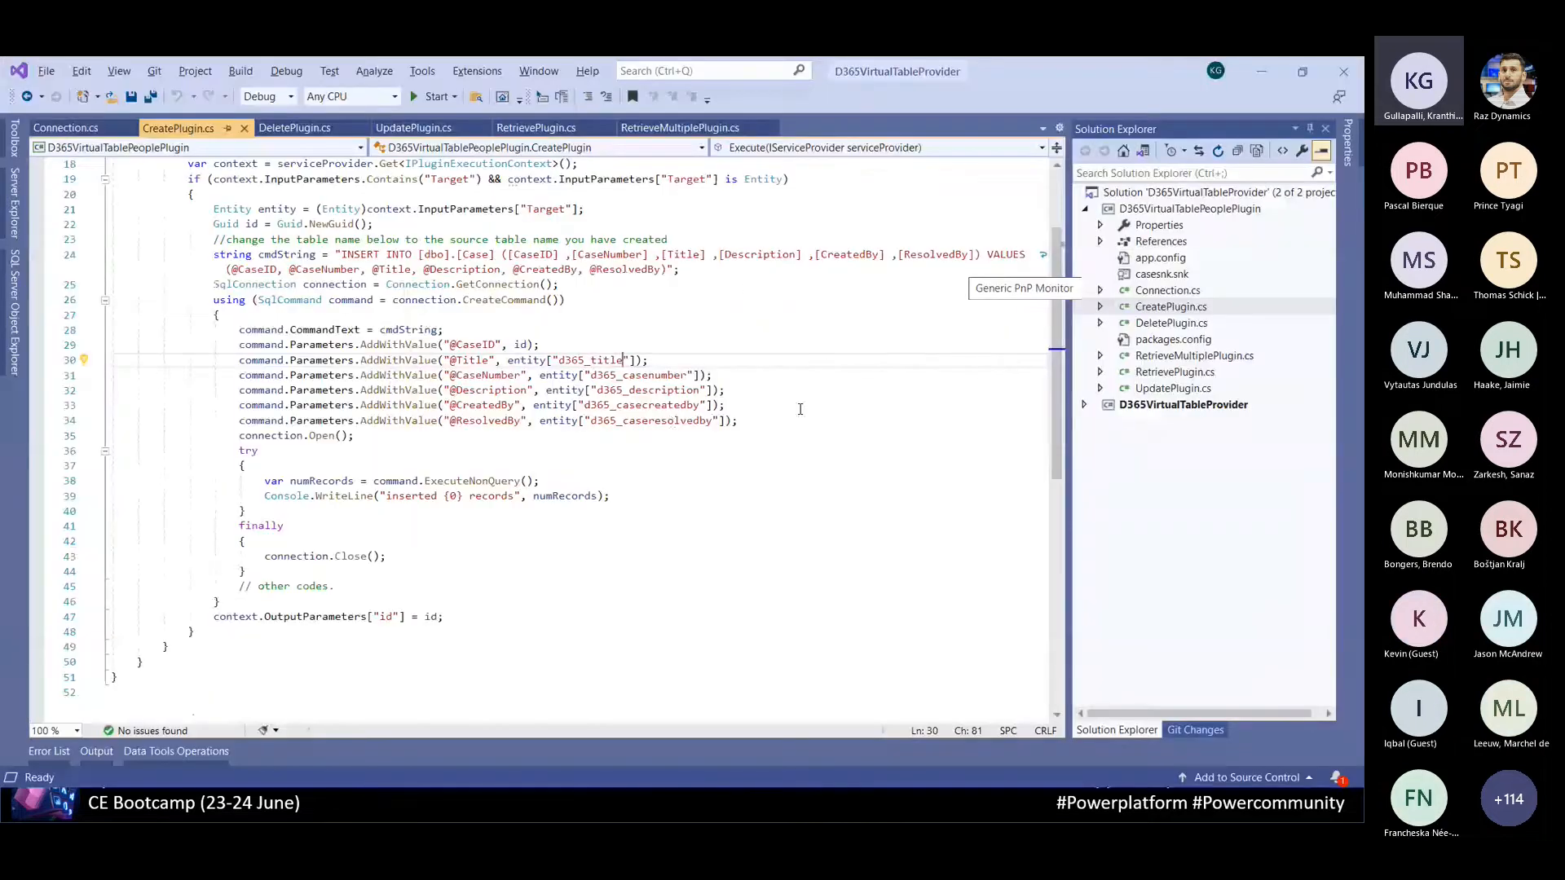
key(alt+Tab)
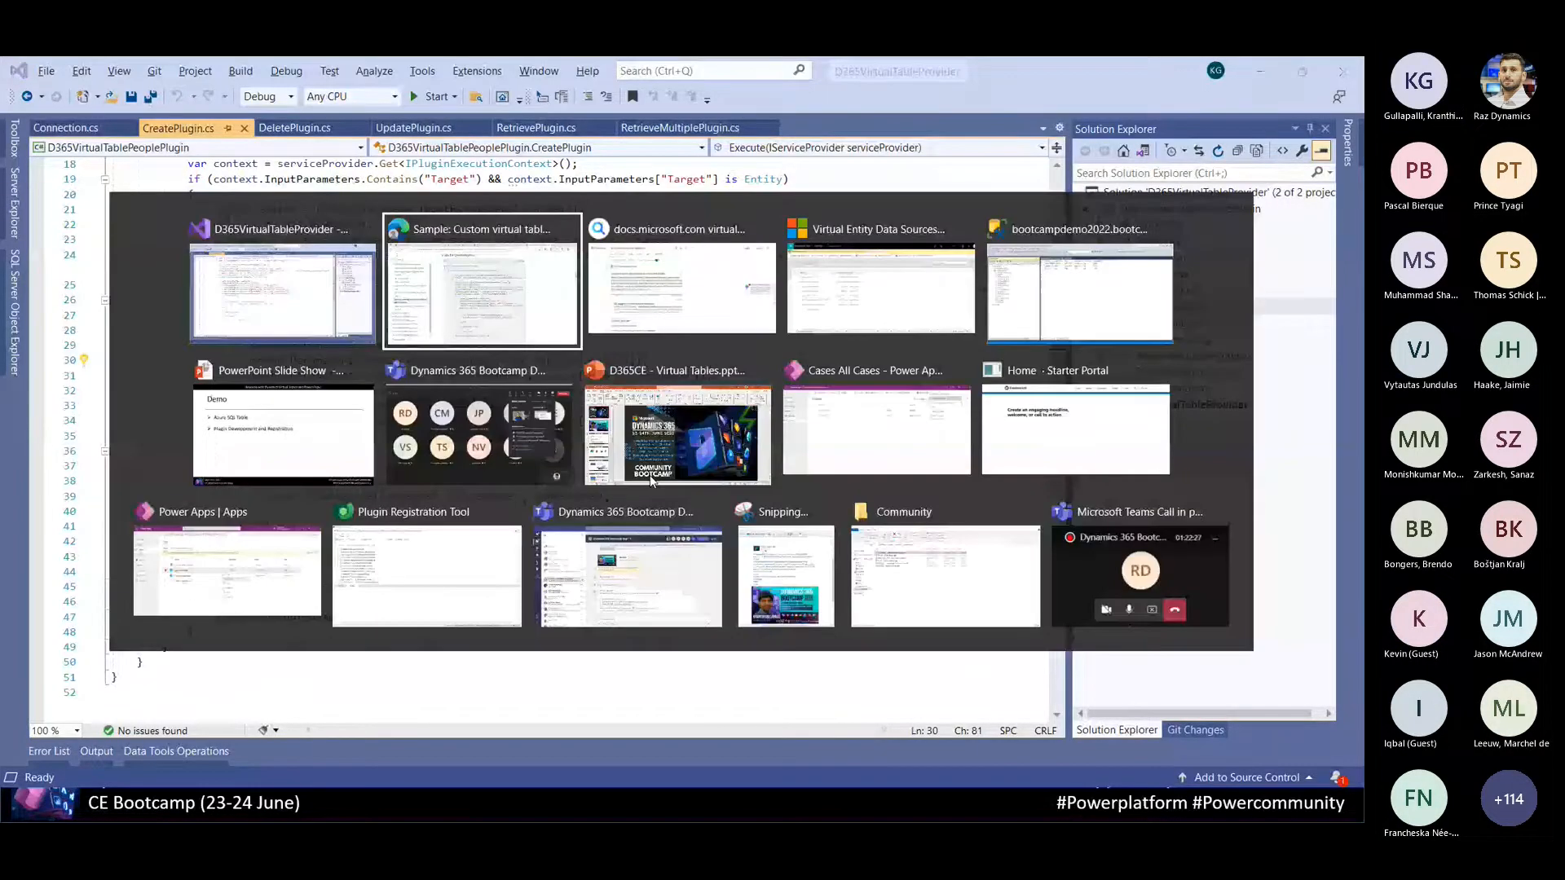
Scroll through the Update, Retrieve, RetrieveMultiple and Delete samples, highlighting the DELETE VETicket statement
scroll(651, 475, down, 9)
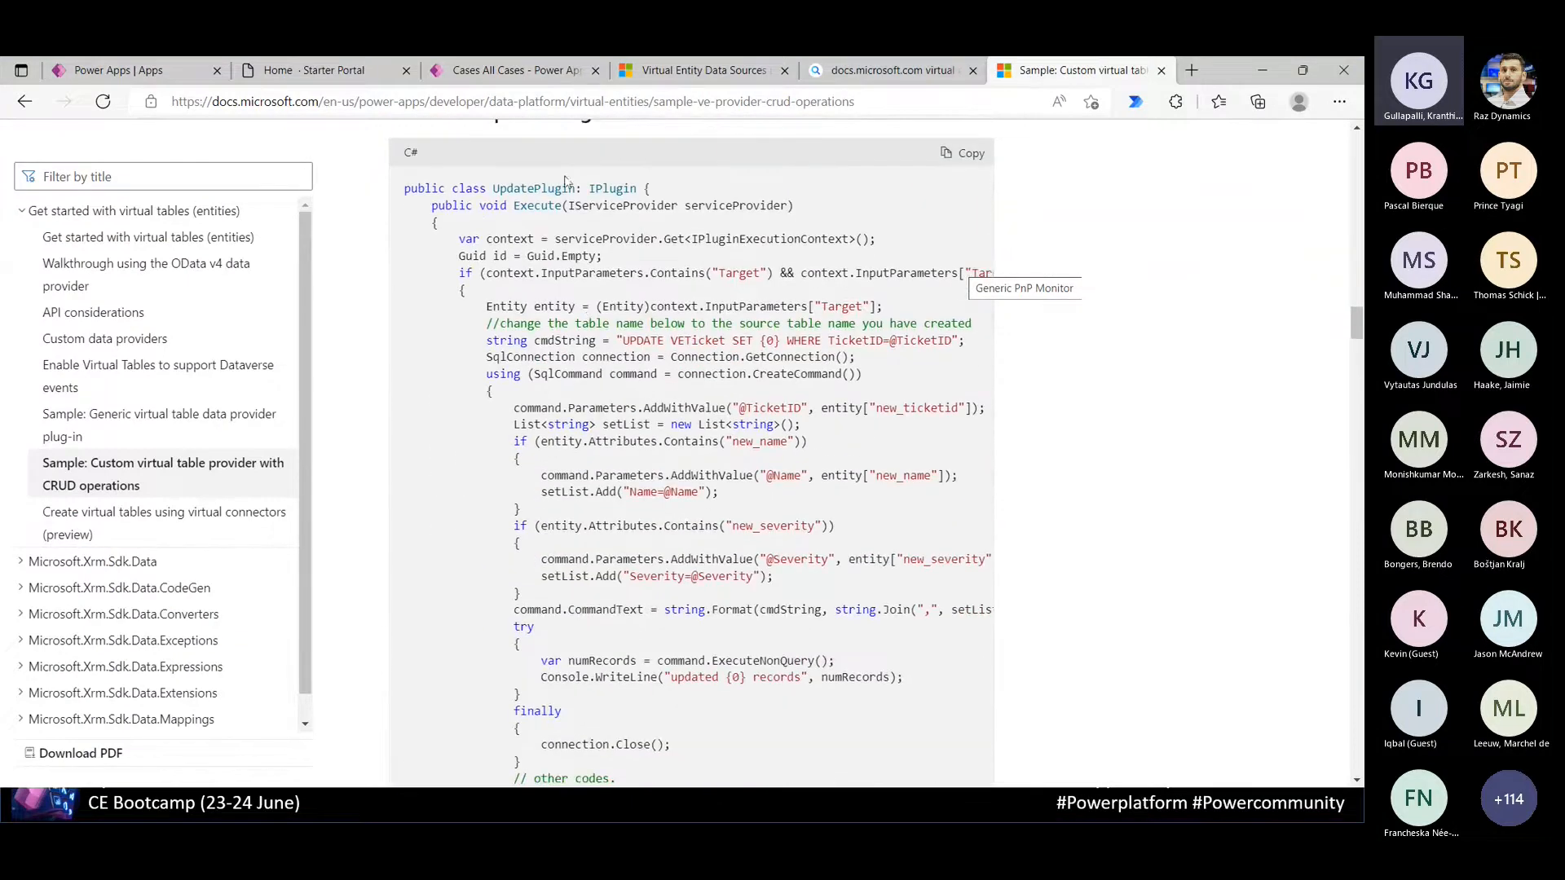
drag(624, 341, 749, 341)
scroll(747, 334, down, 1)
scroll(746, 335, down, 7)
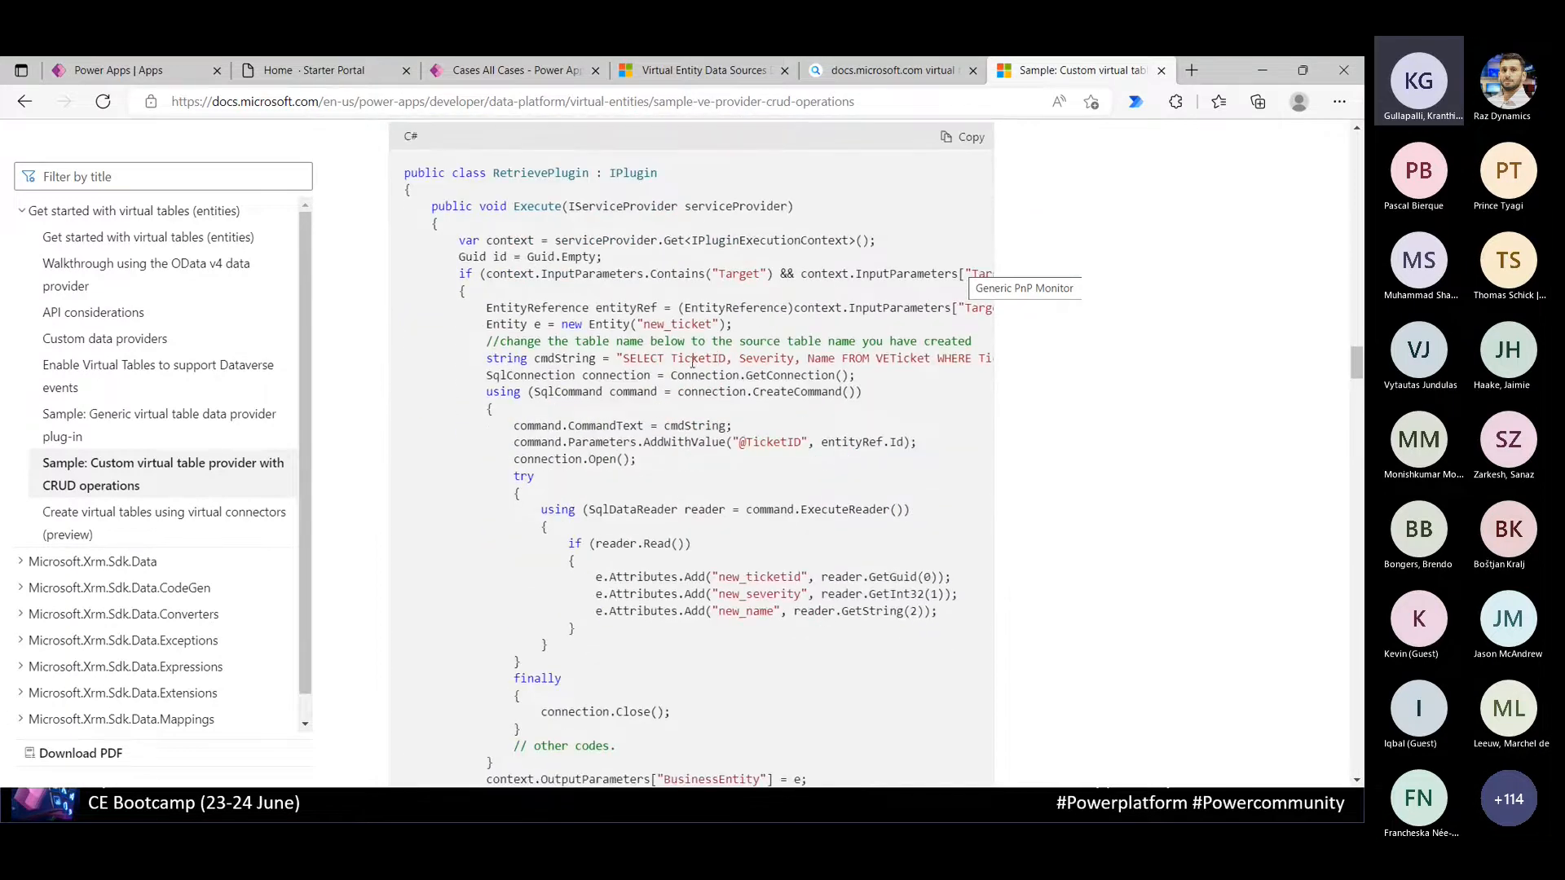
scroll(895, 353, down, 8)
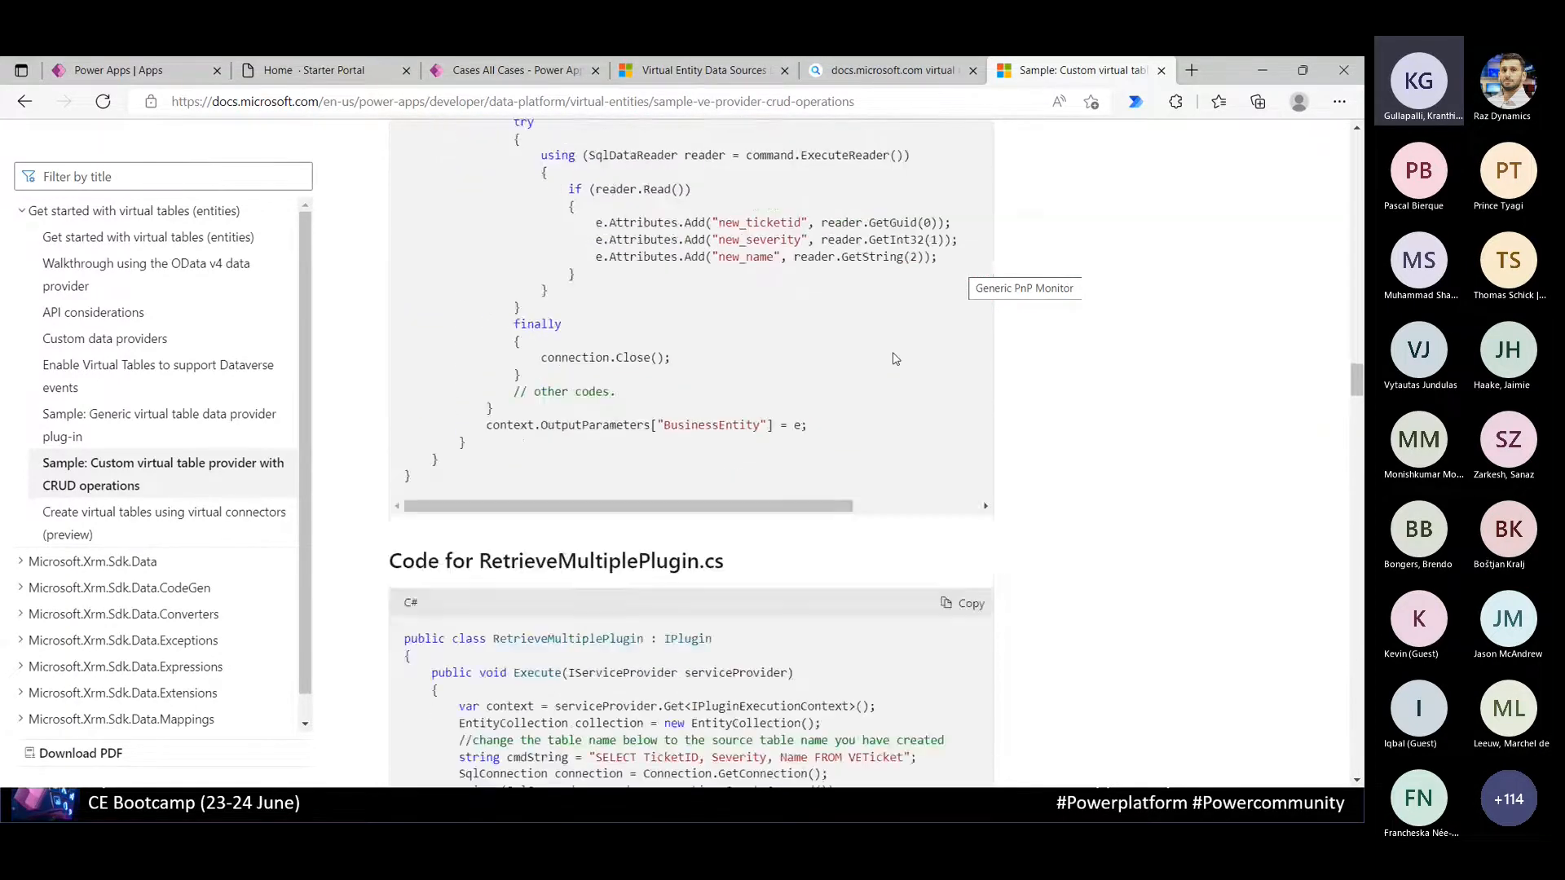
scroll(896, 359, down, 1)
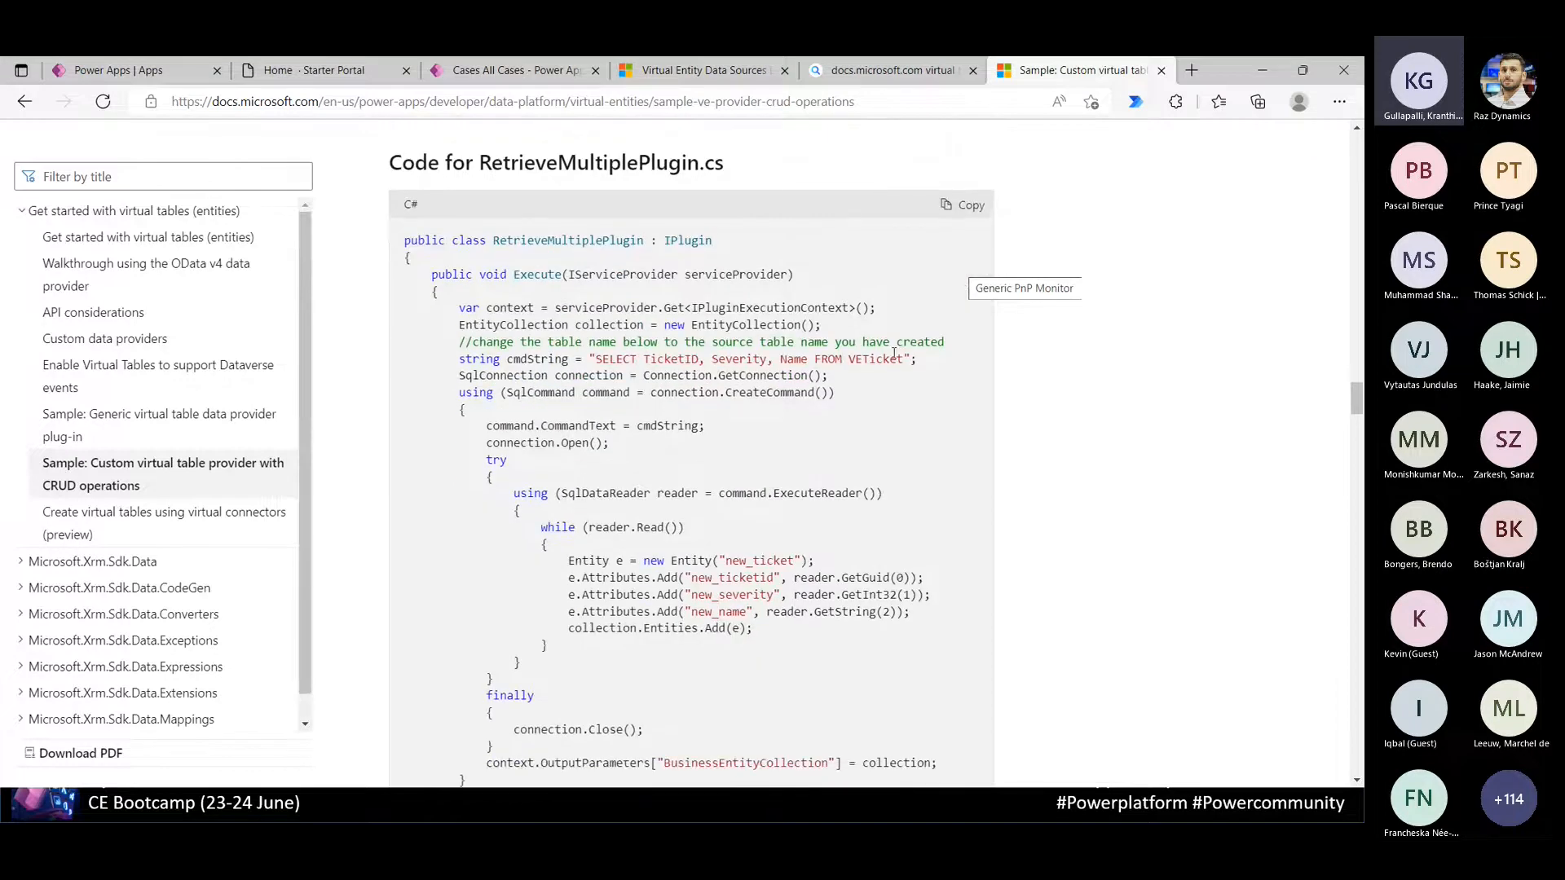
scroll(894, 353, down, 1)
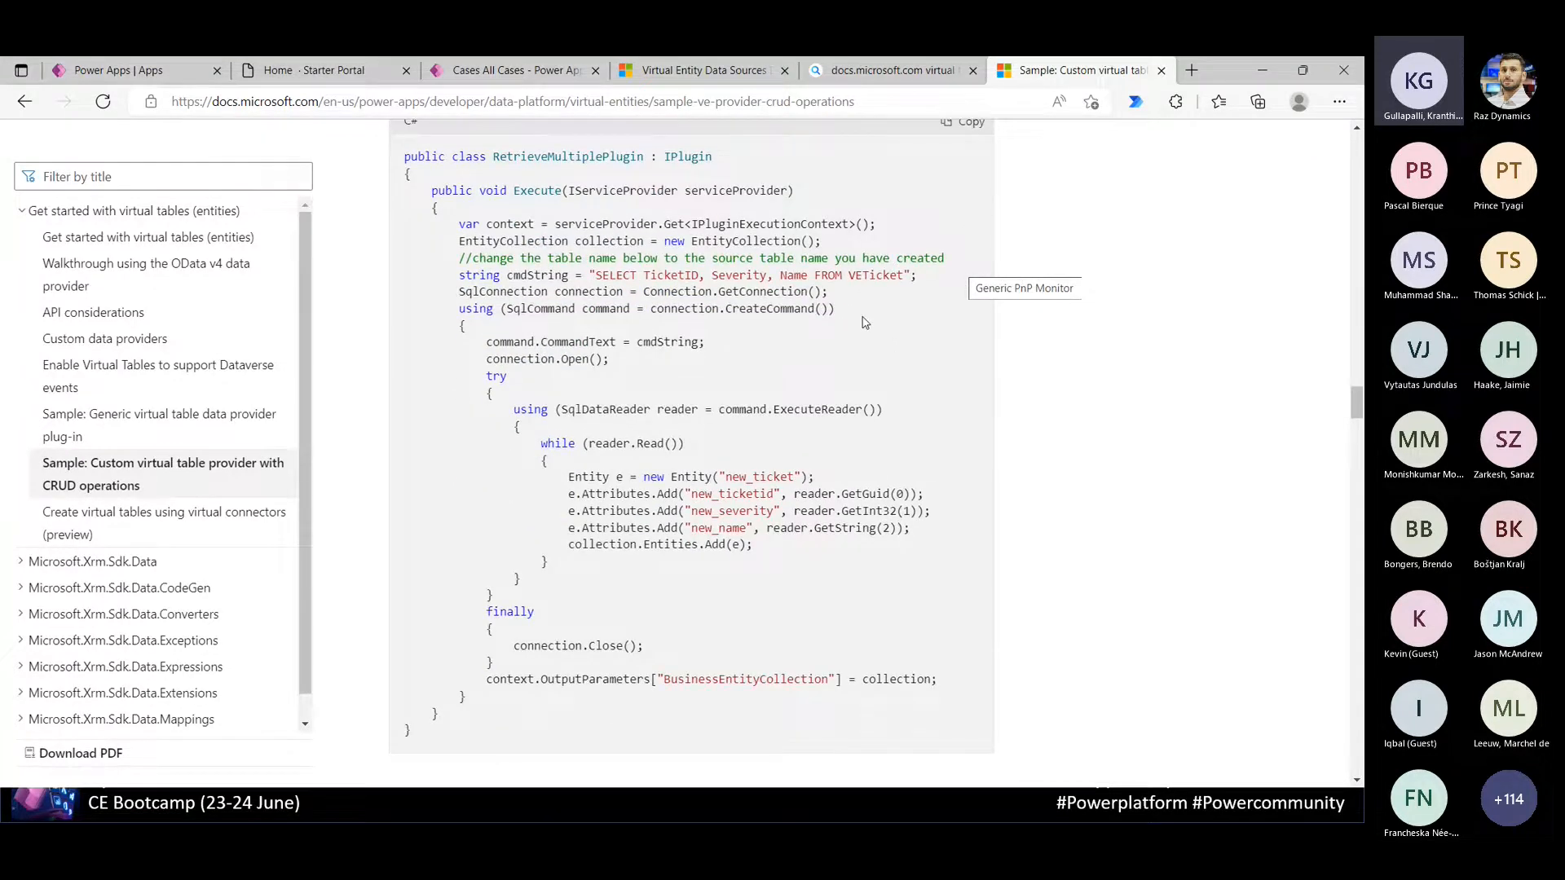
scroll(866, 322, down, 1)
scroll(866, 322, down, 6)
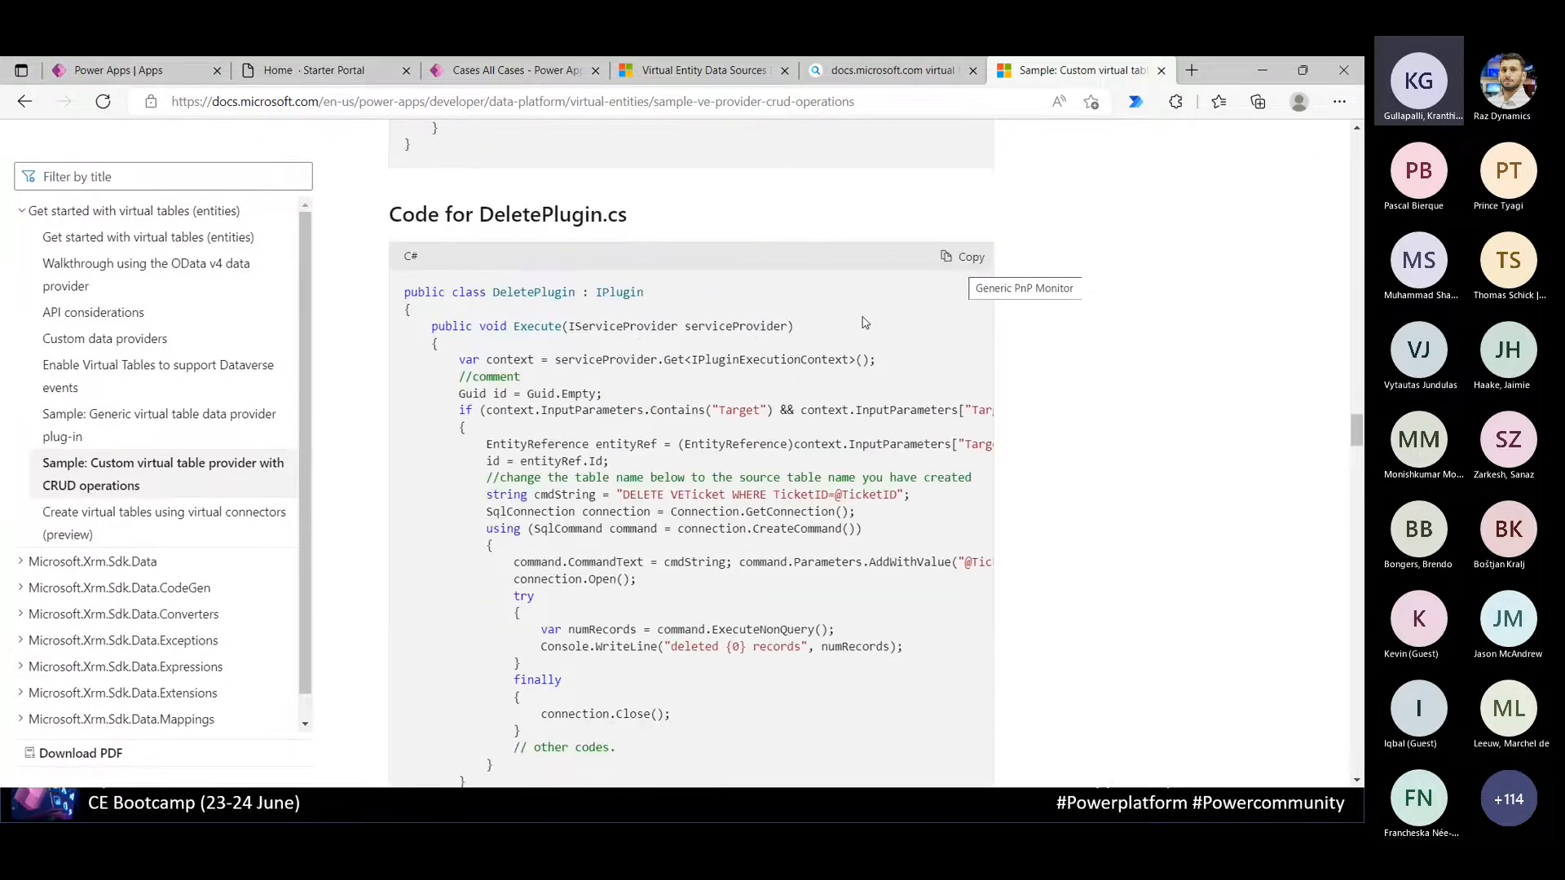
drag(623, 495, 897, 495)
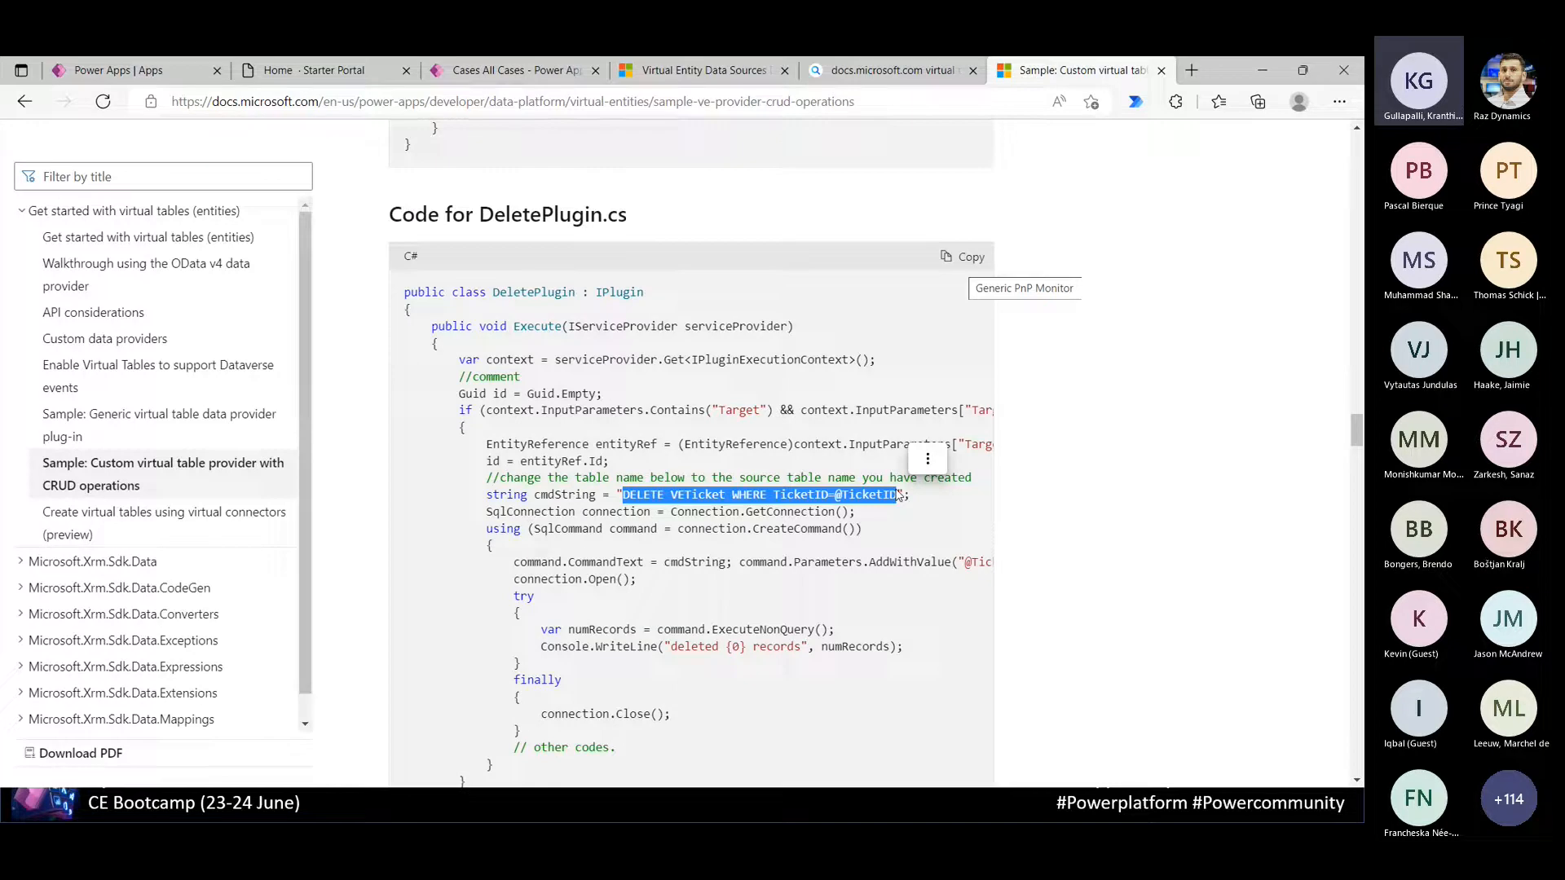
key(alt+Tab)
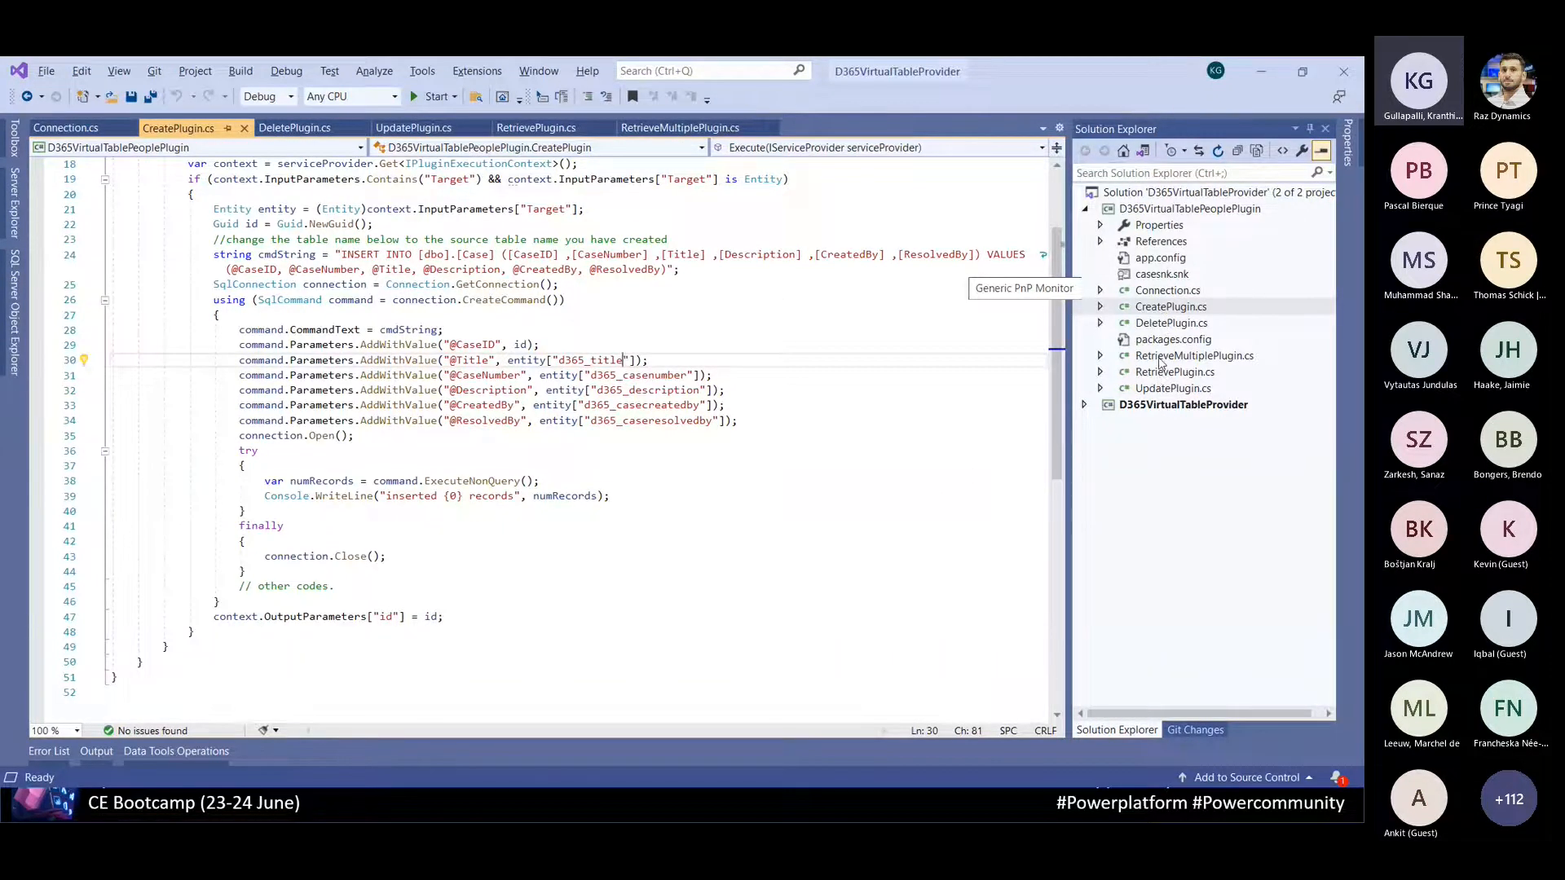
Collapse the D365VirtualTablePeoplePlugin project and page the docs down to the build and registration steps
double_click(1168, 277)
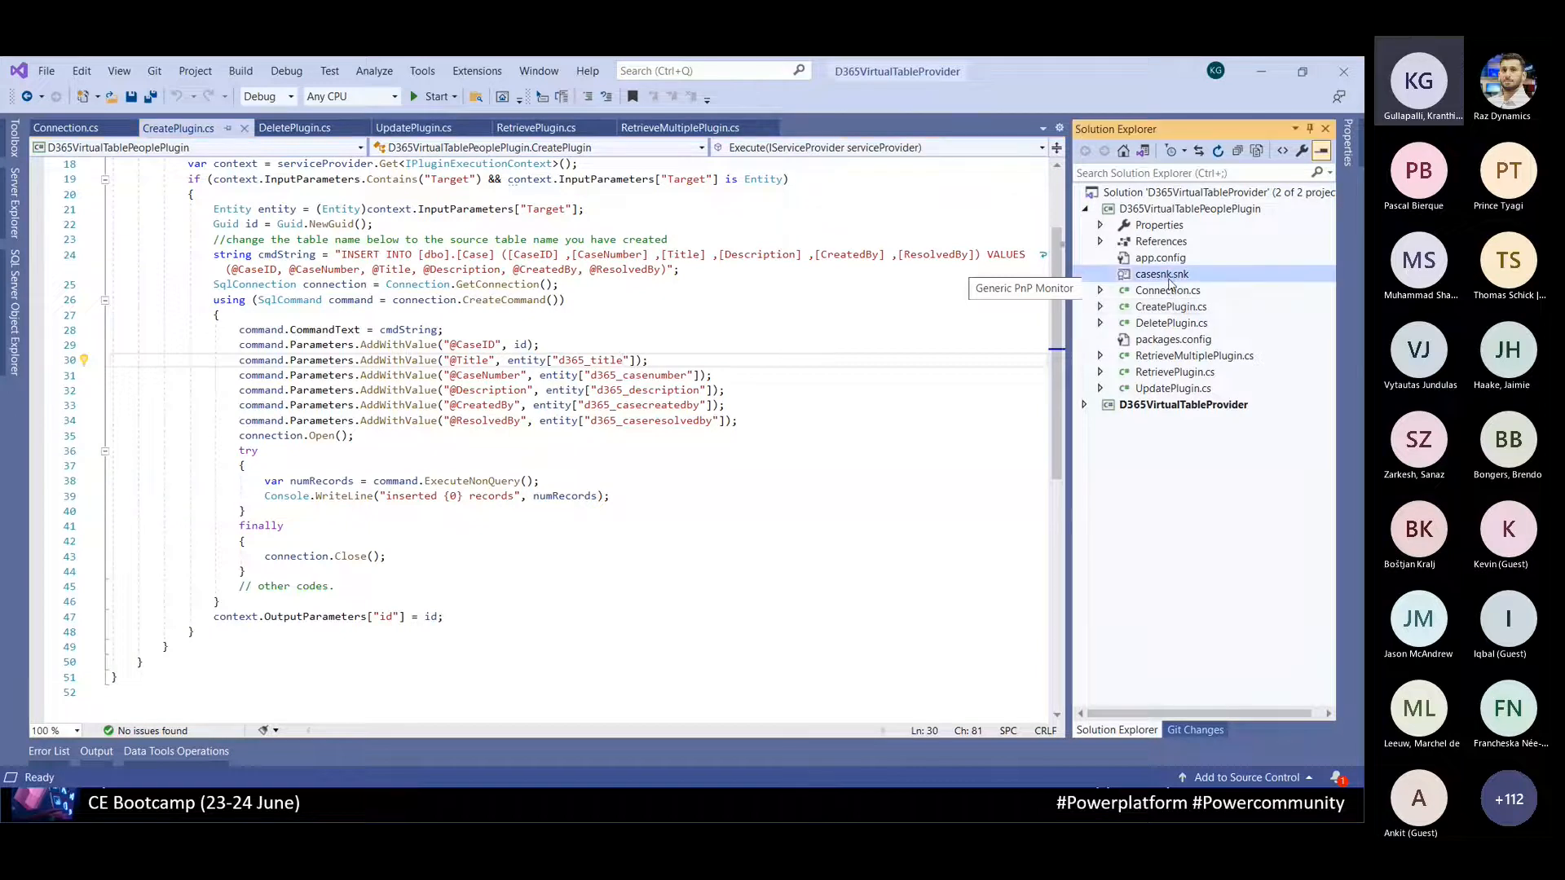
click(1087, 210)
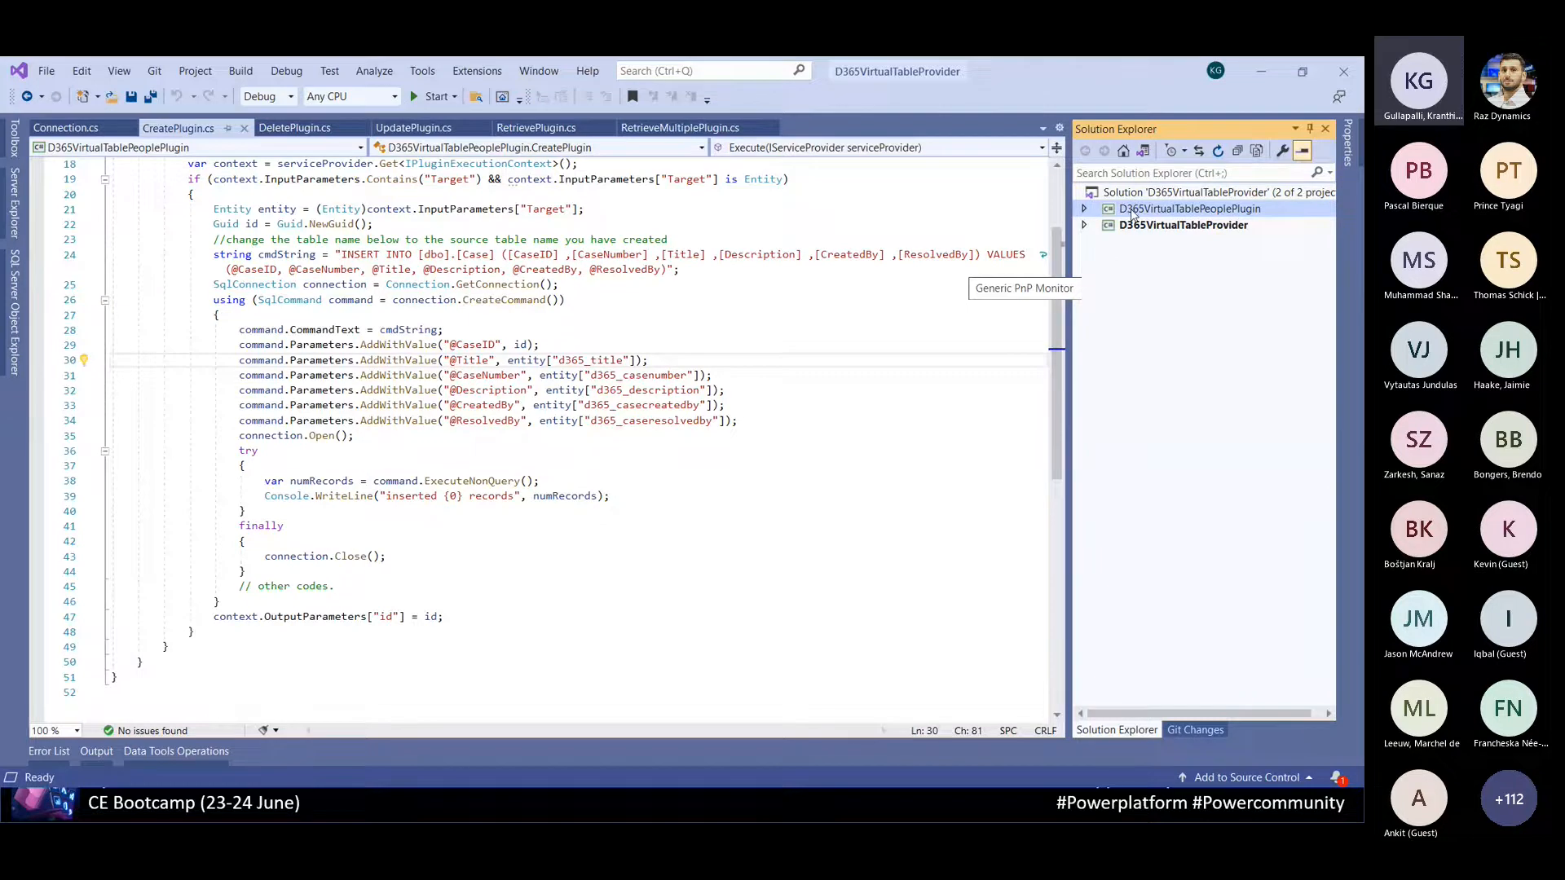
key(alt+Tab)
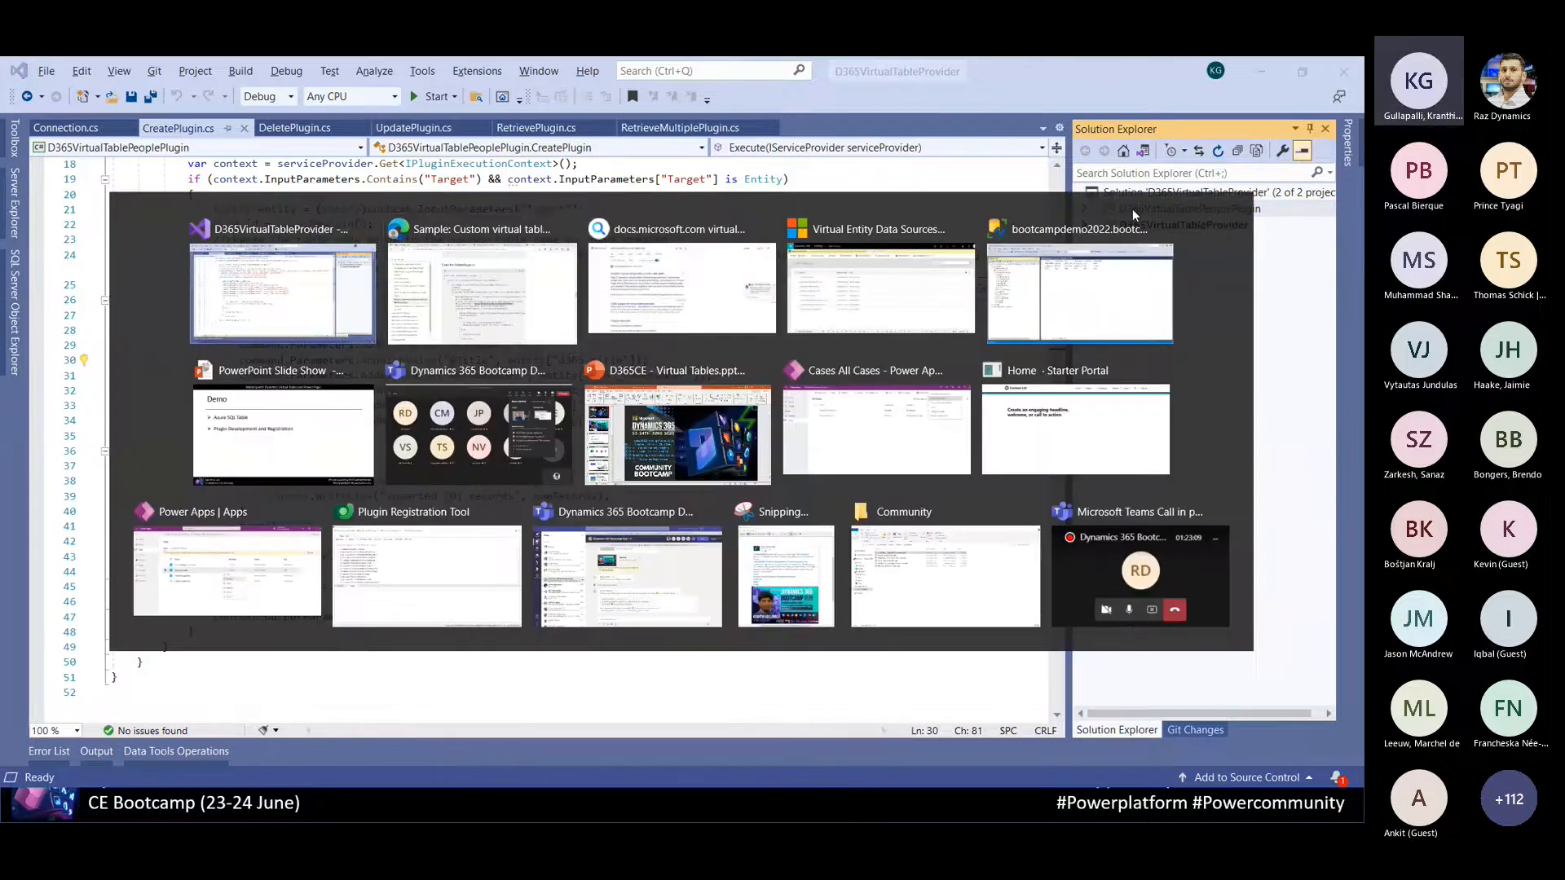
key(Page_Down)
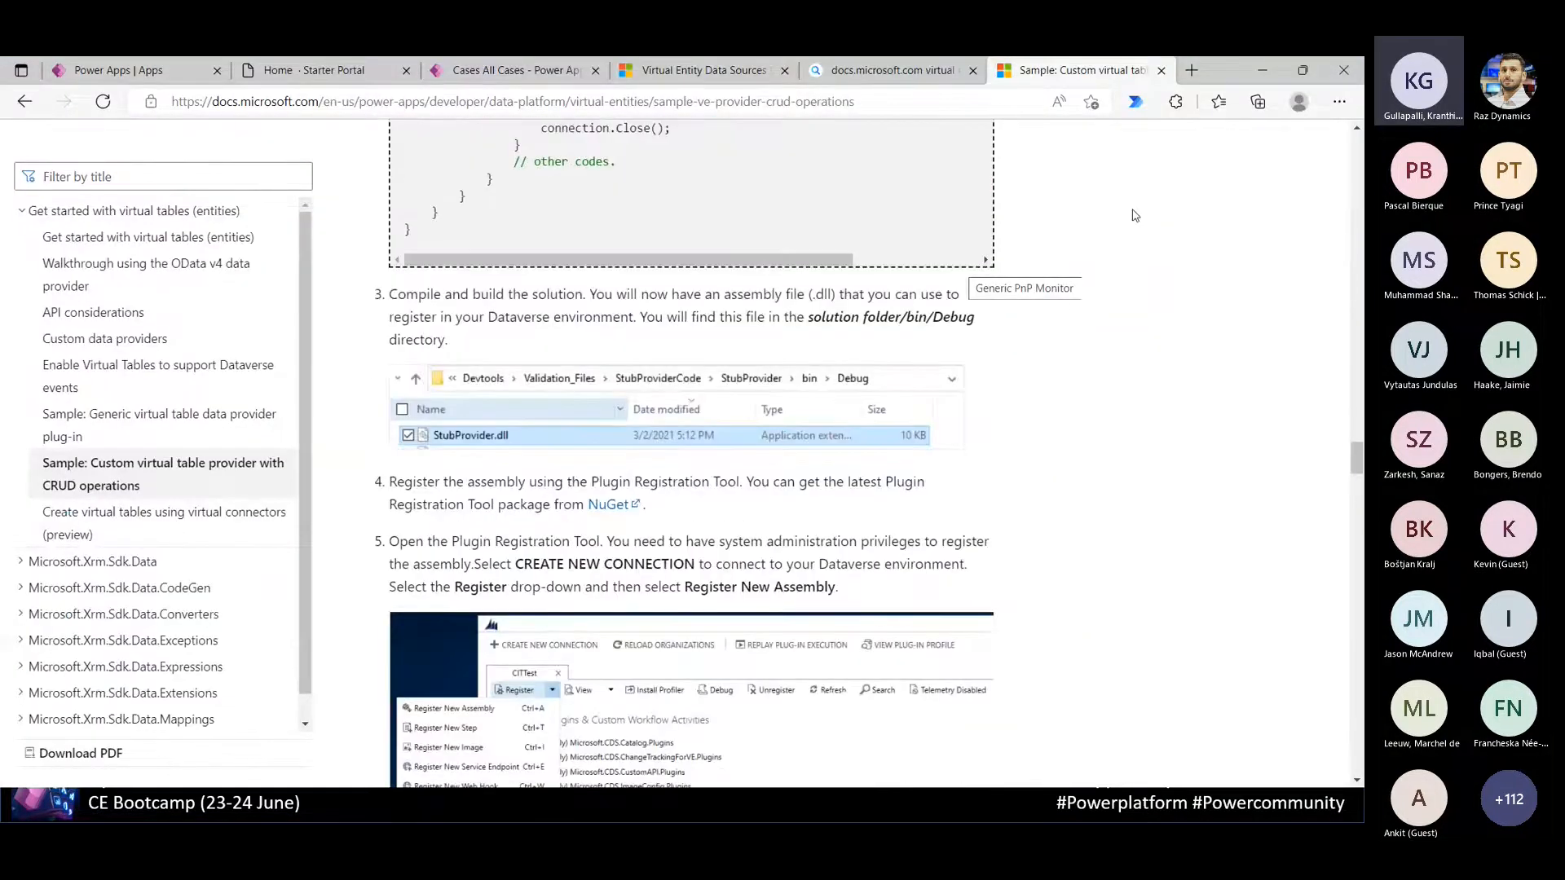
Read through steps 3–6 on building the solution and registering the assembly's plug-ins
drag(472, 348, 401, 294)
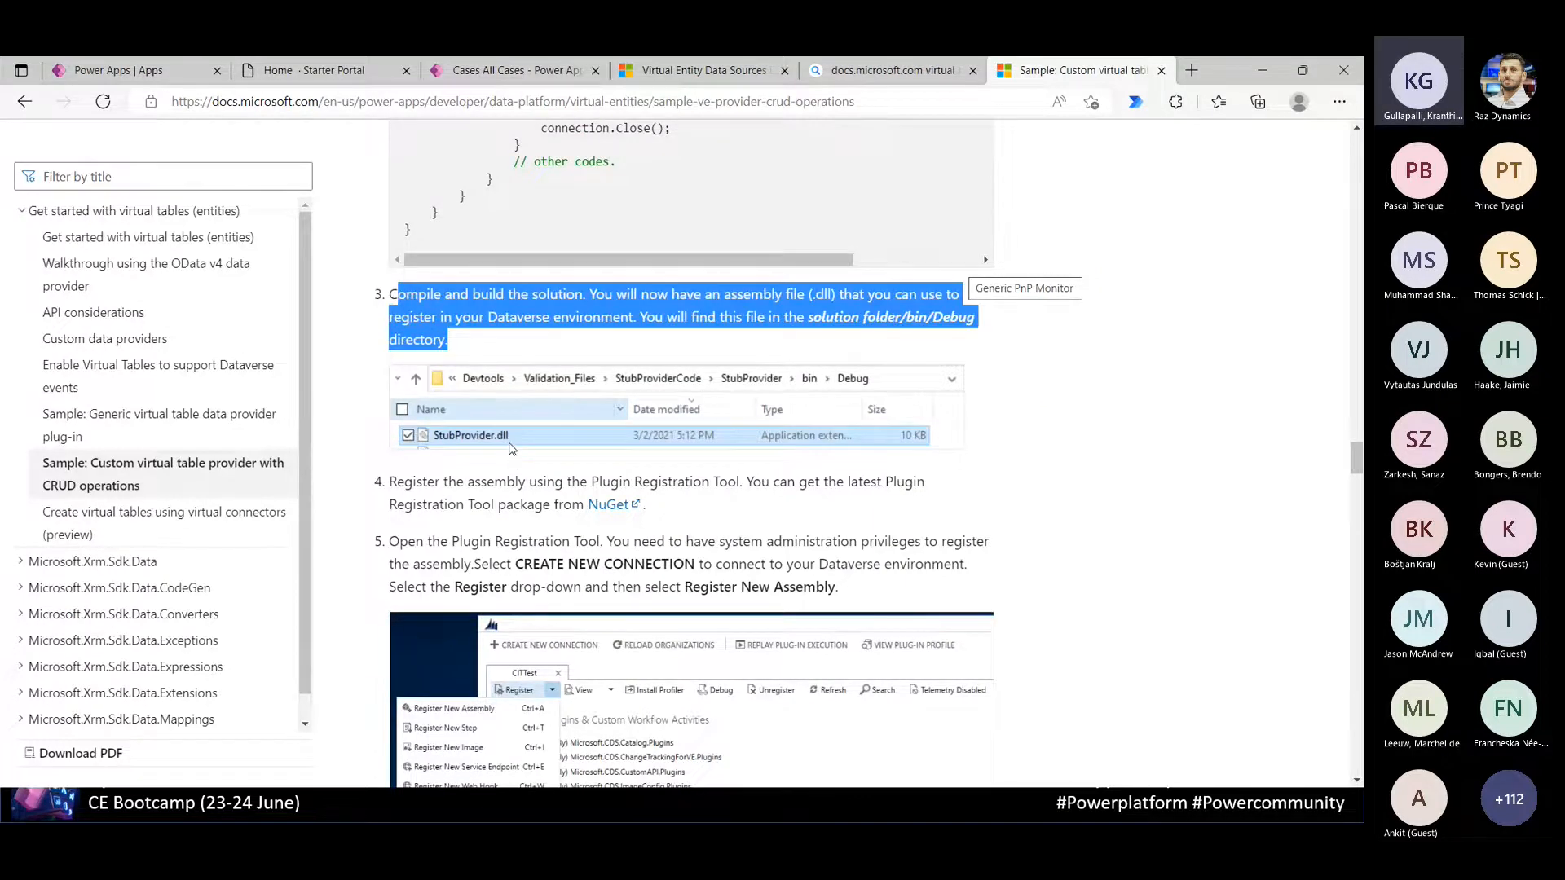
click(503, 505)
scroll(503, 505, down, 1)
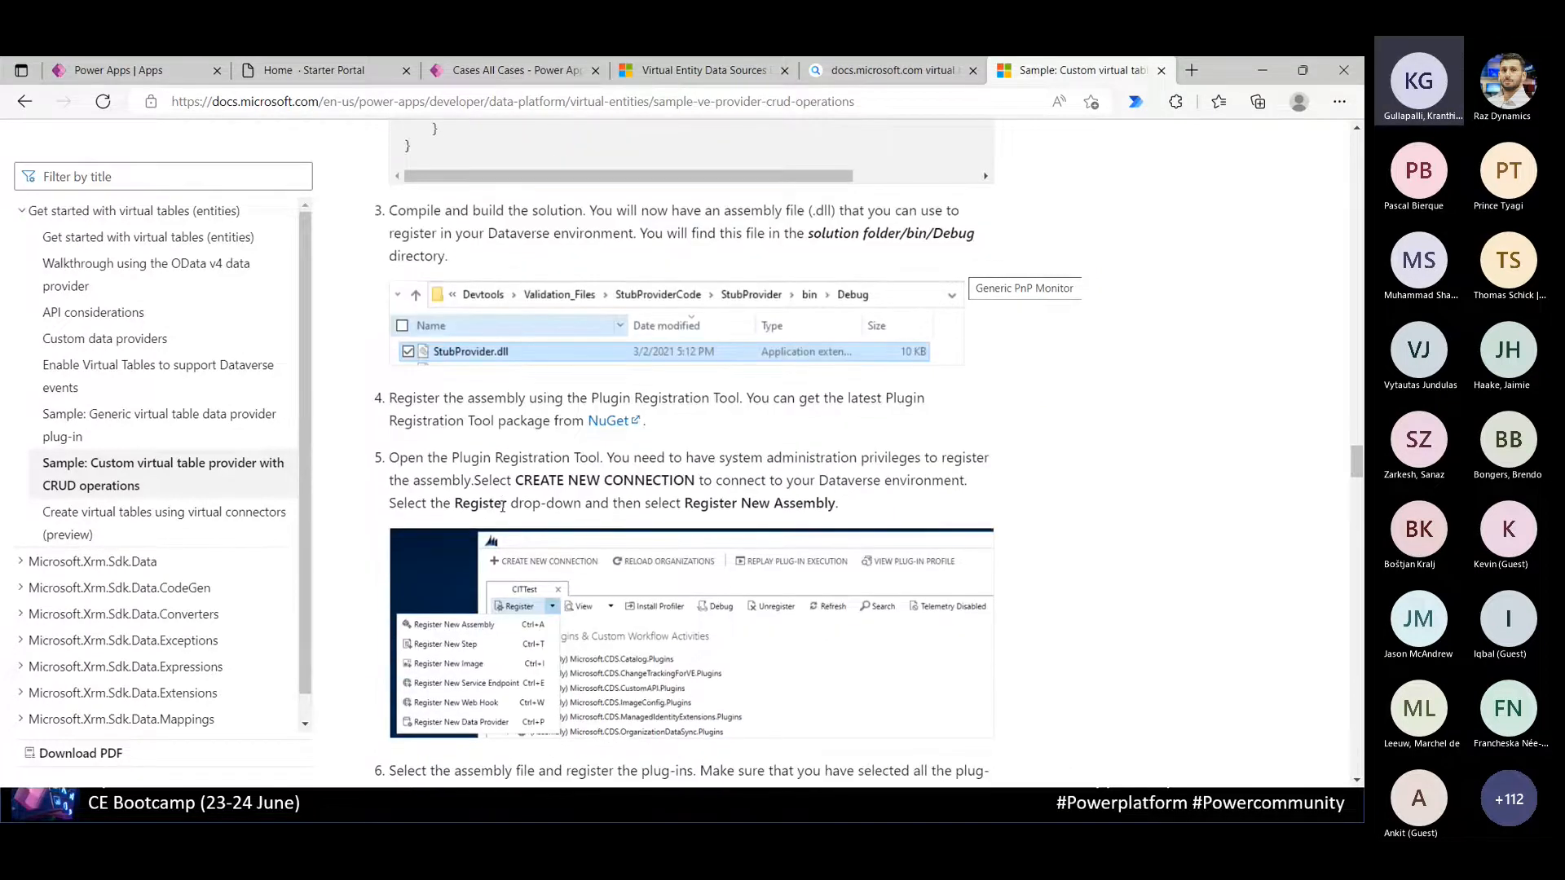
scroll(503, 506, down, 3)
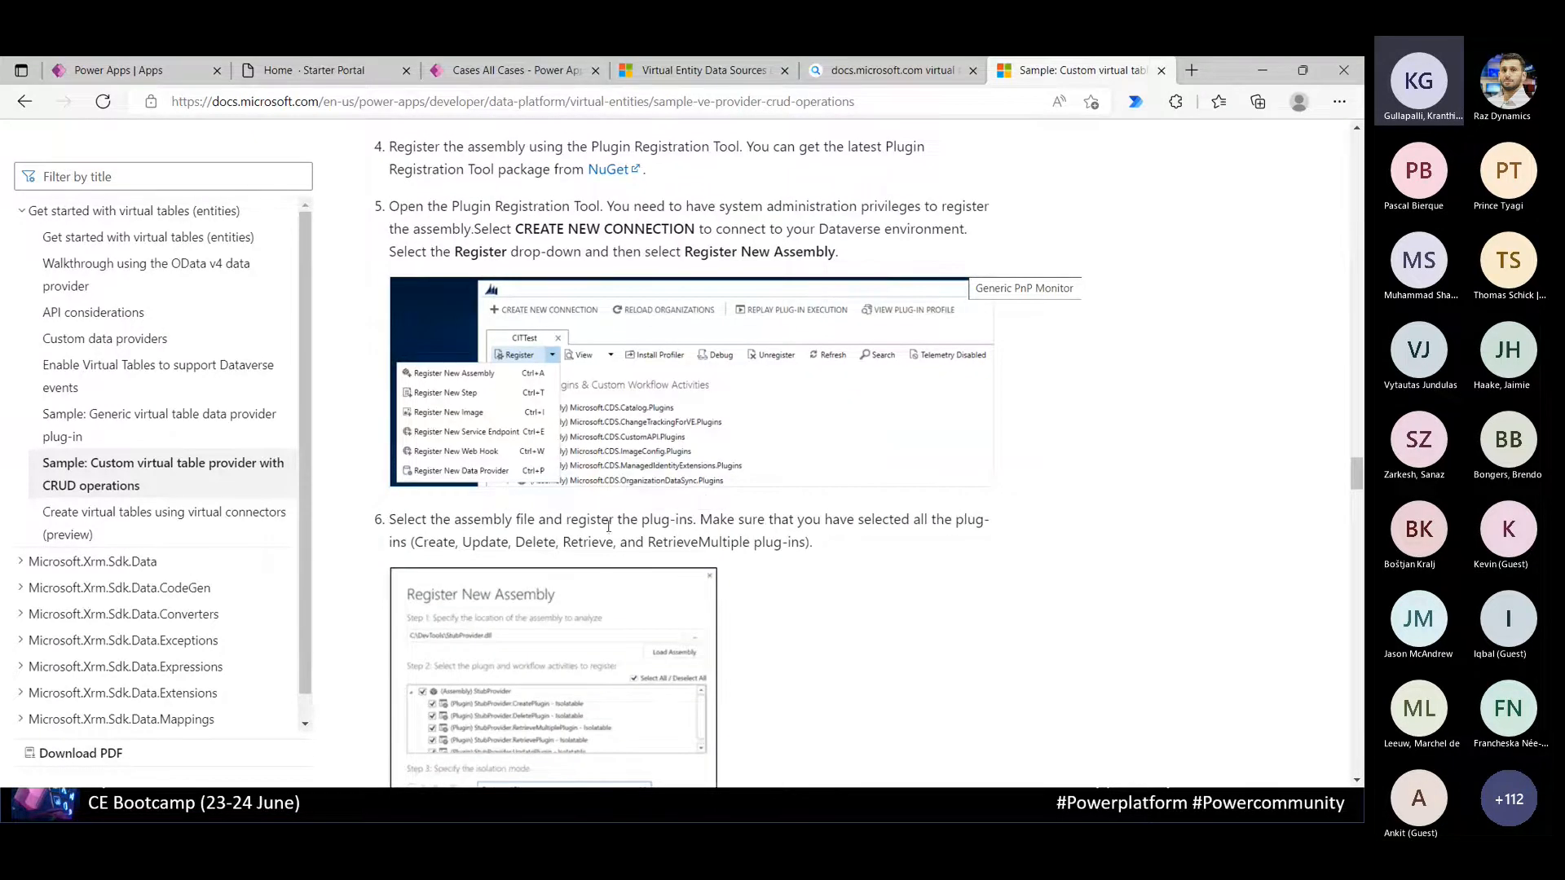
scroll(607, 531, down, 4)
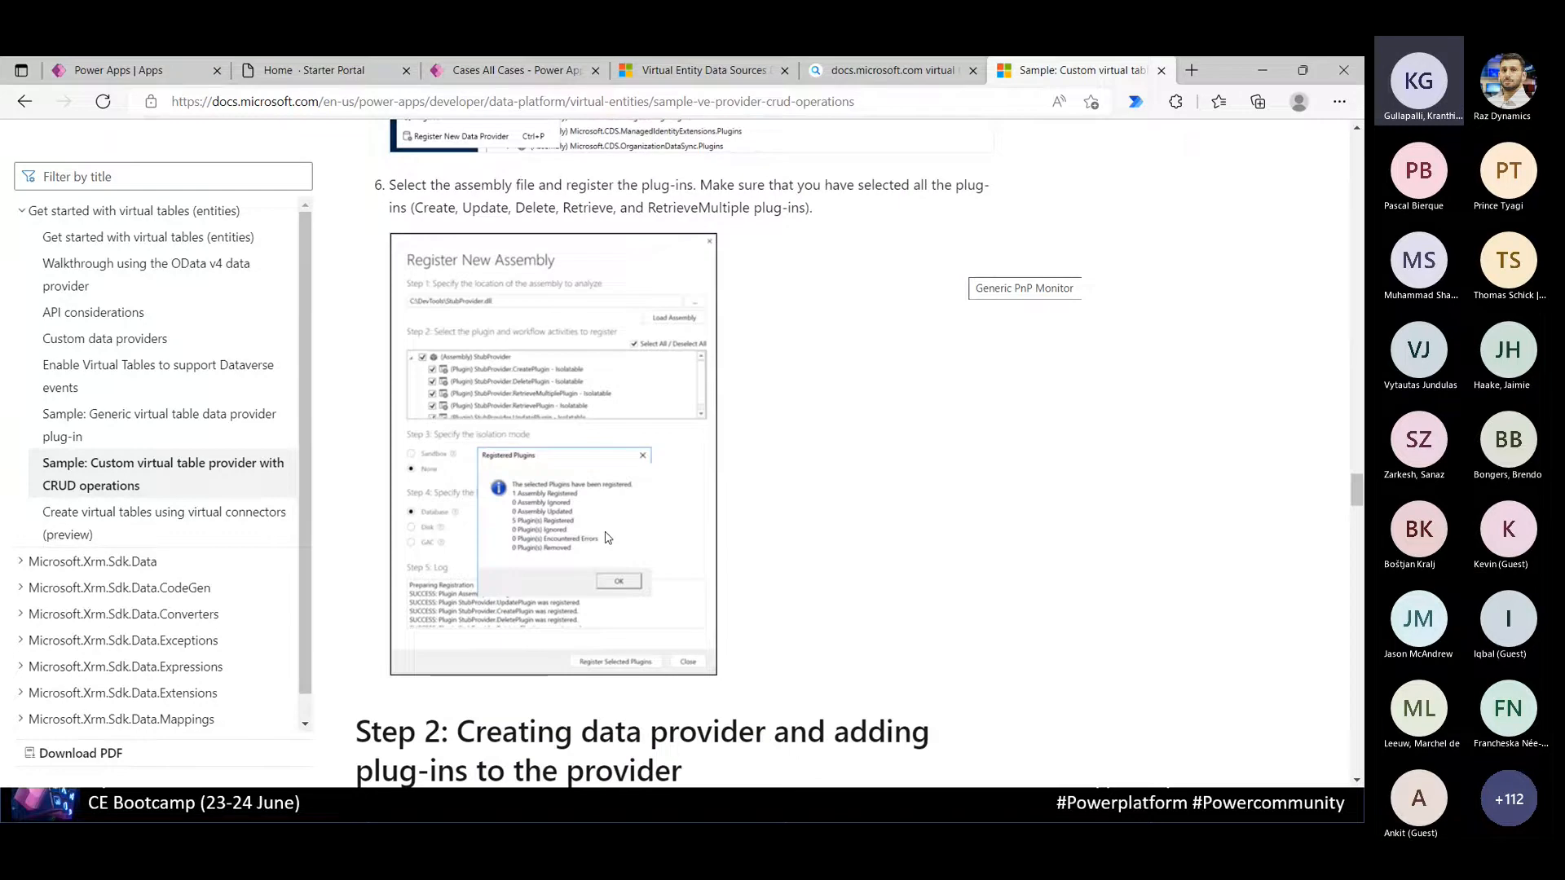
key(alt+Tab)
key(alt+Tab)
key(alt+Tab)
key(alt+Tab)
key(alt+Tab)
key(alt+Tab)
key(alt+Tab)
key(alt+Tab)
key(alt+Tab)
key(alt+Tab)
key(alt+Tab)
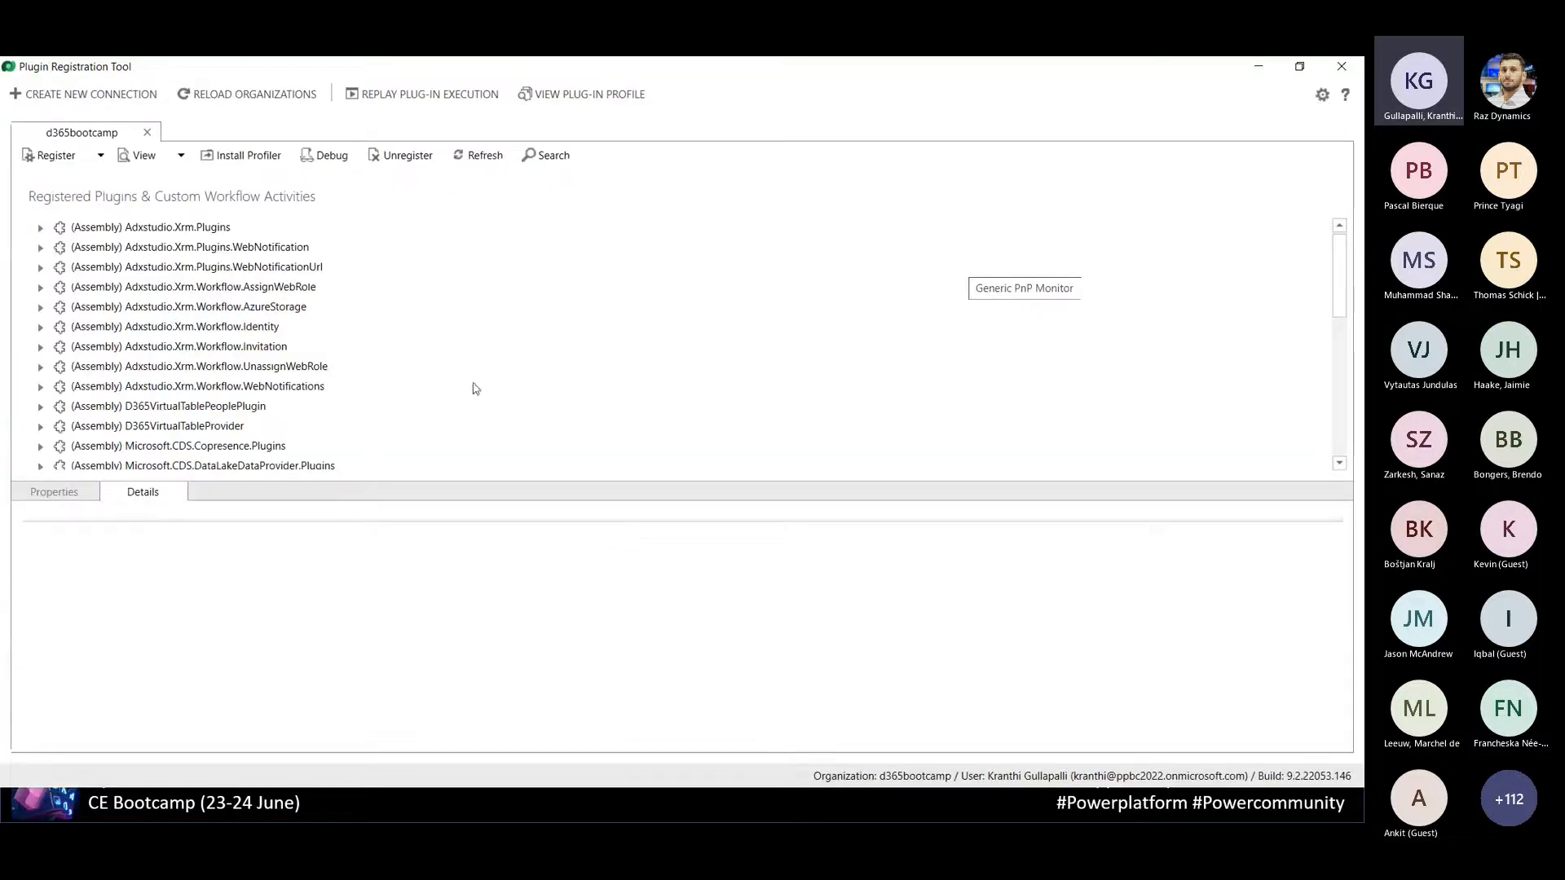
Start registering a new assembly, browse for a file, then cancel and close the registration window
click(100, 155)
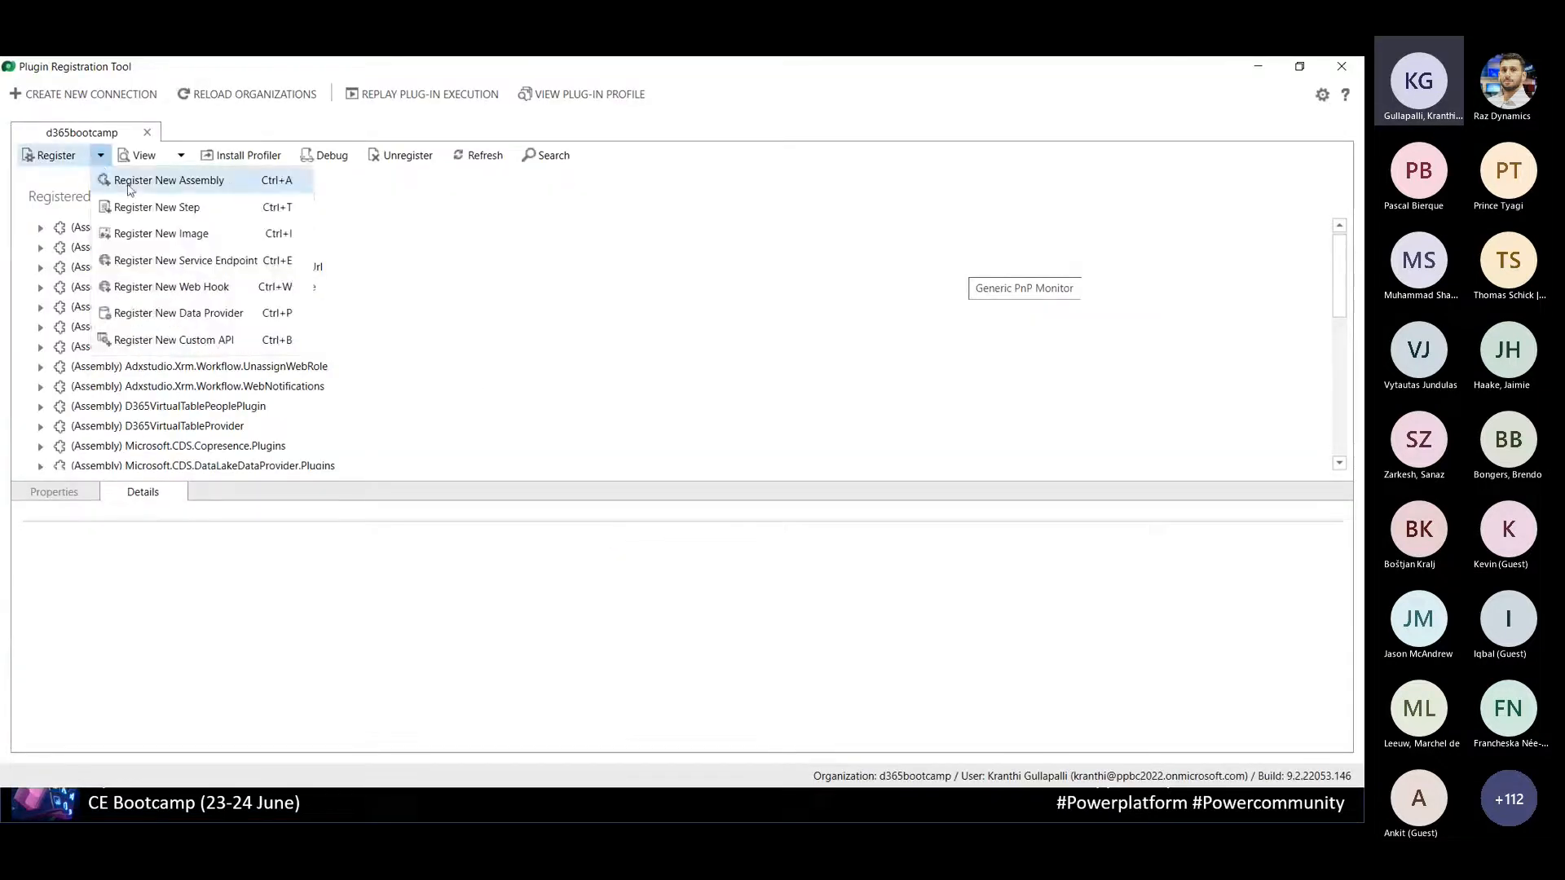
click(159, 185)
click(911, 215)
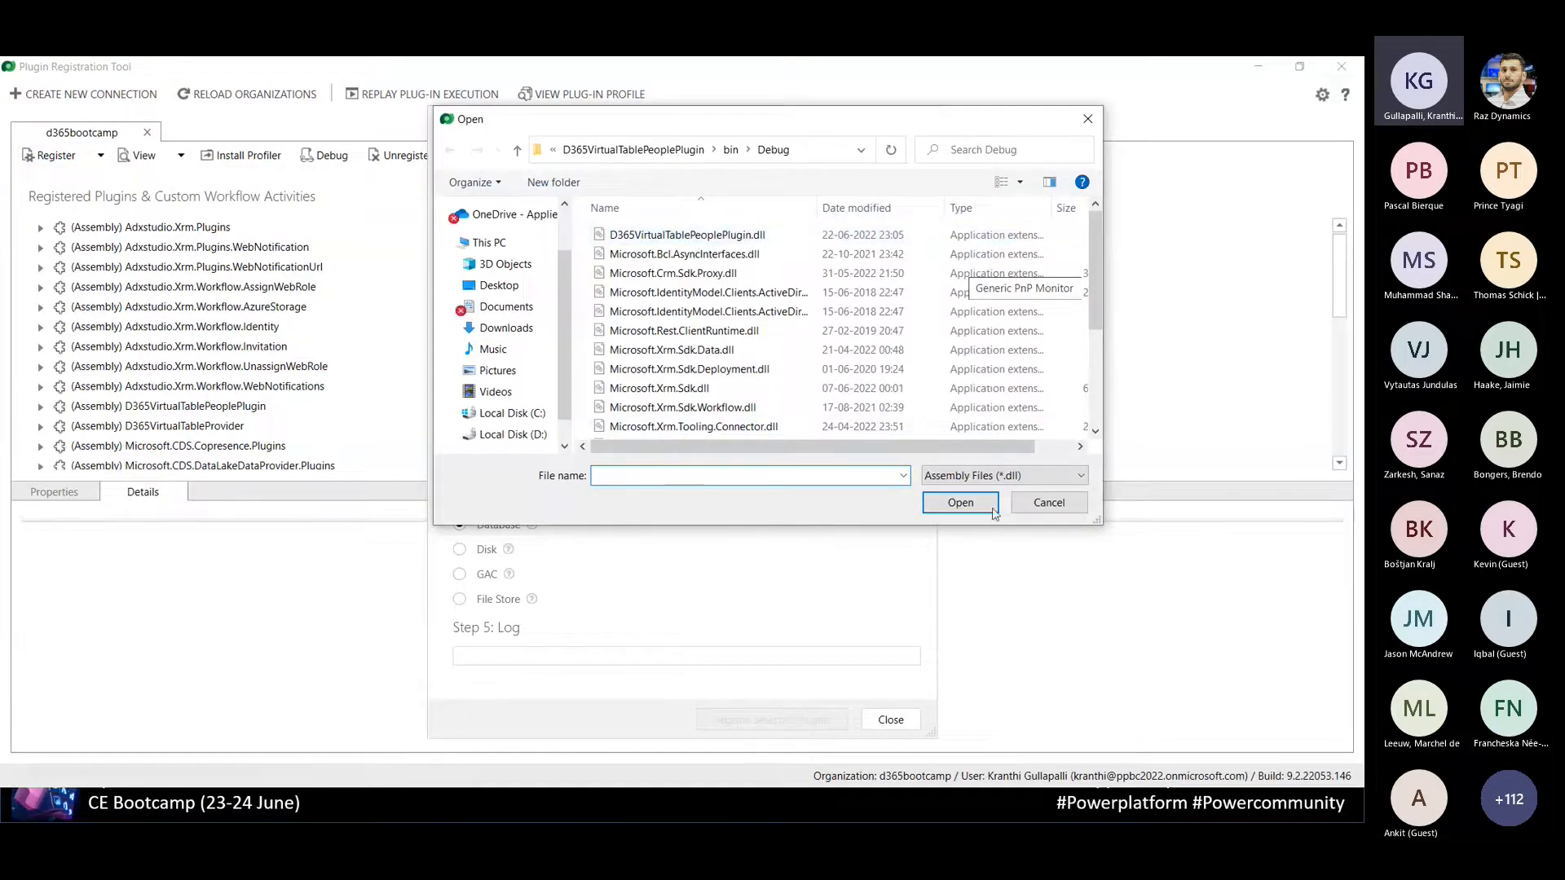
click(1046, 503)
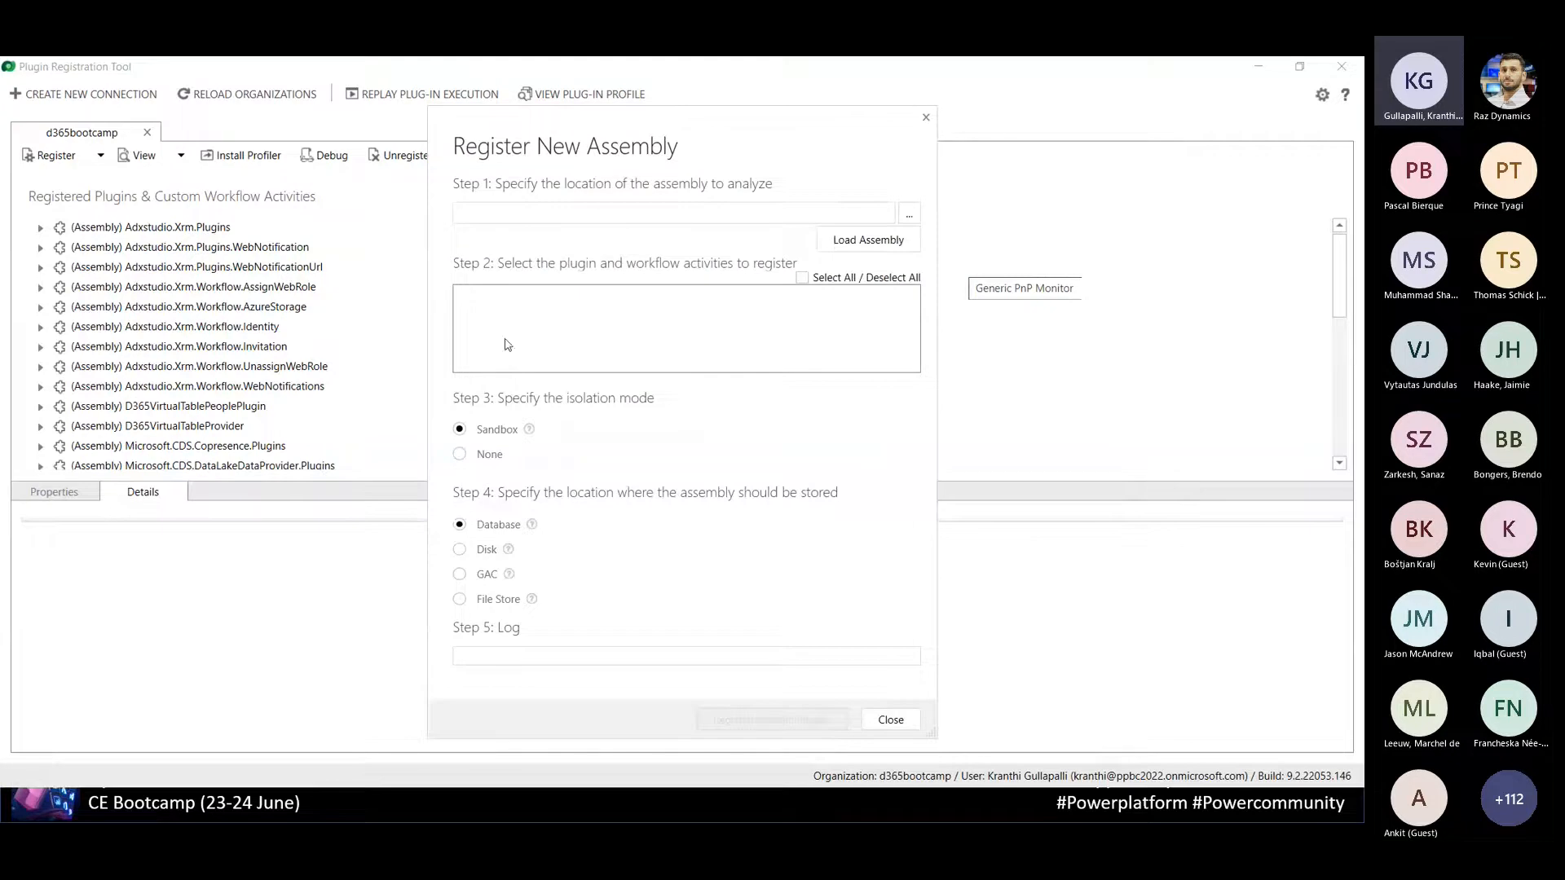
click(891, 720)
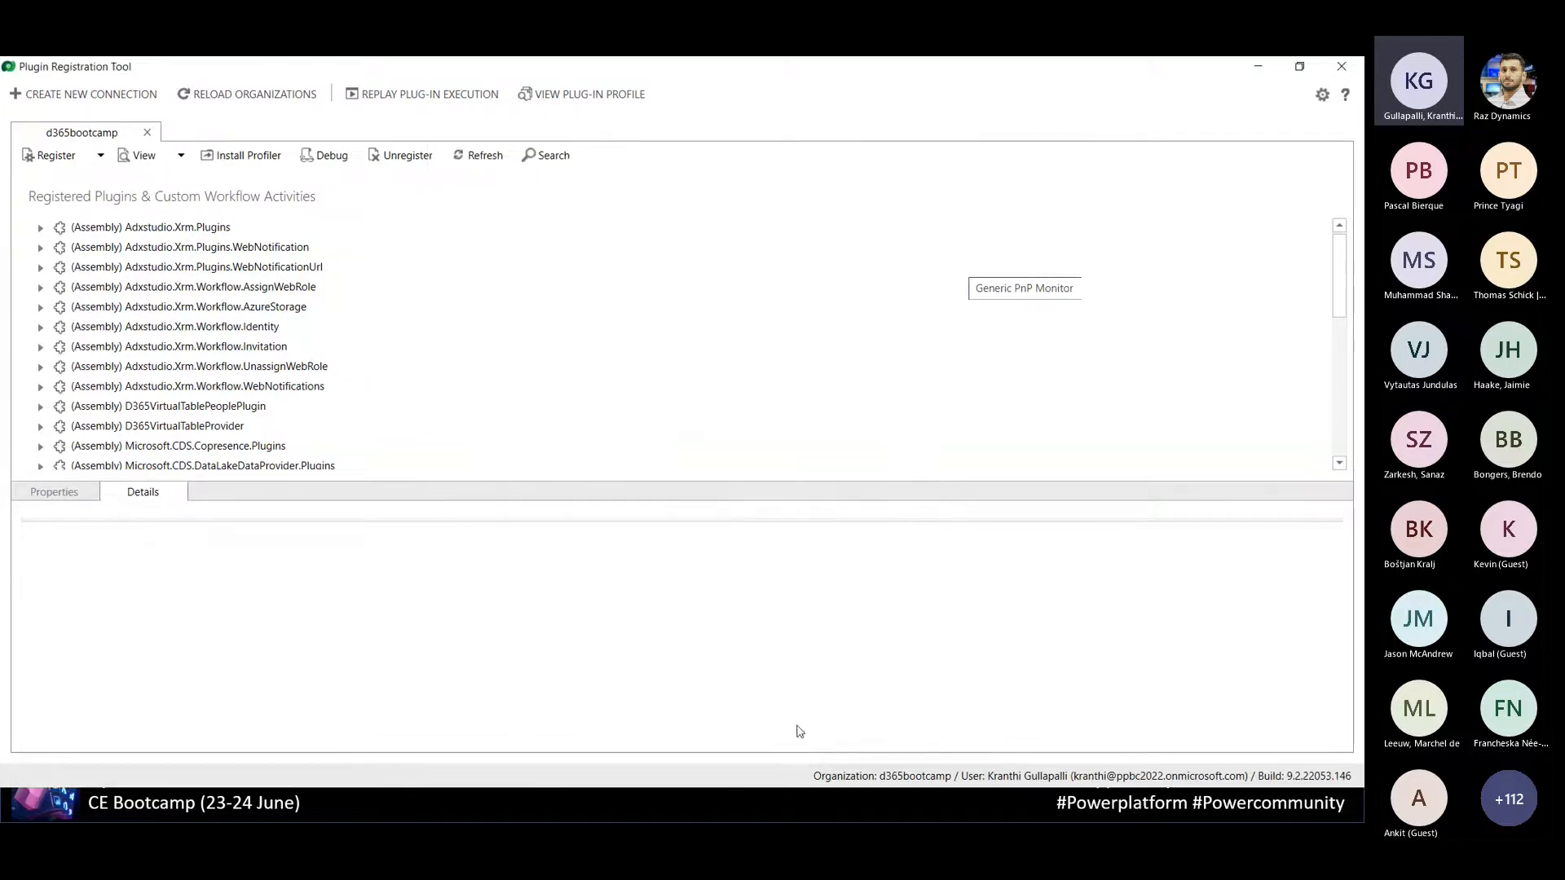
Expand D365VirtualTablePeoplePlugin to show its five plugins, then return to the PowerPoint slide show
click(41, 407)
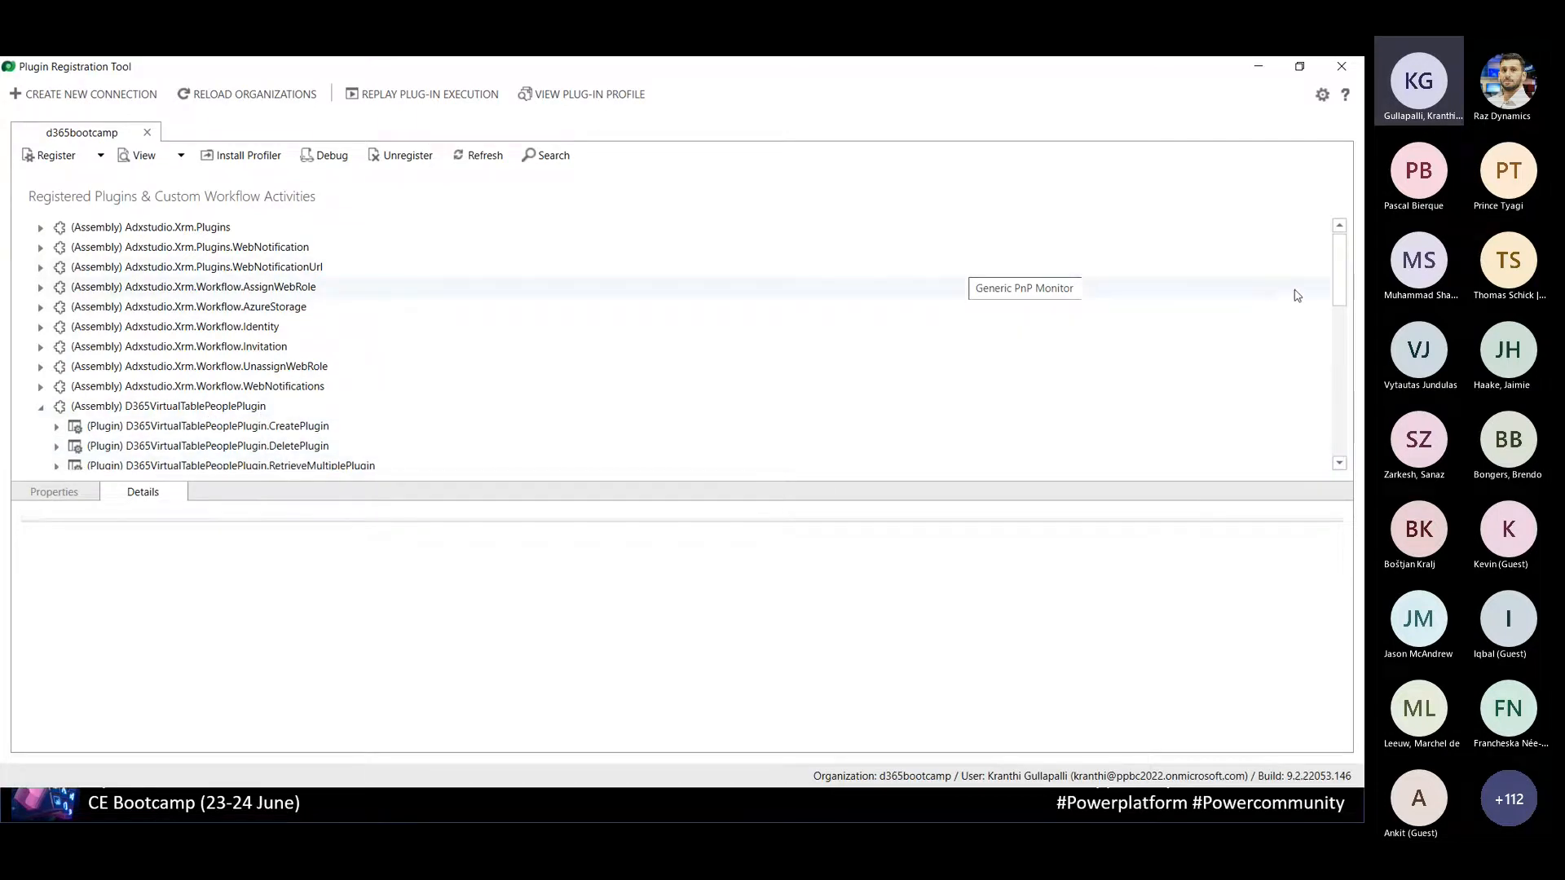
drag(1341, 289, 1343, 307)
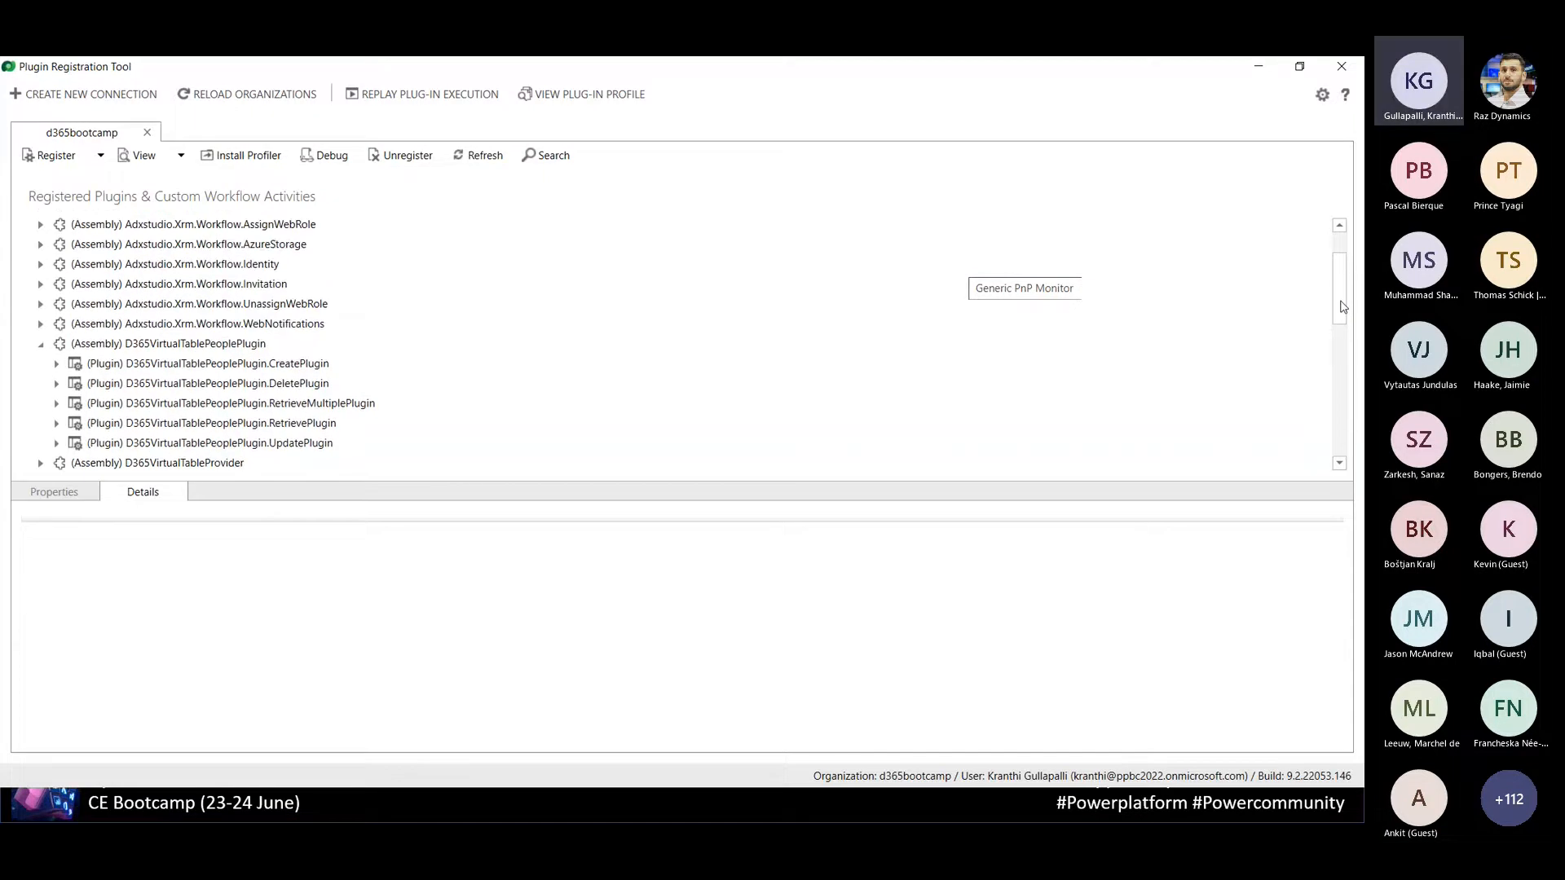
key(alt+Tab)
key(alt+Tab)
key(alt+Tab)
key(alt+Tab)
key(alt+Tab)
key(alt+Tab)
key(Left)
key(Left)
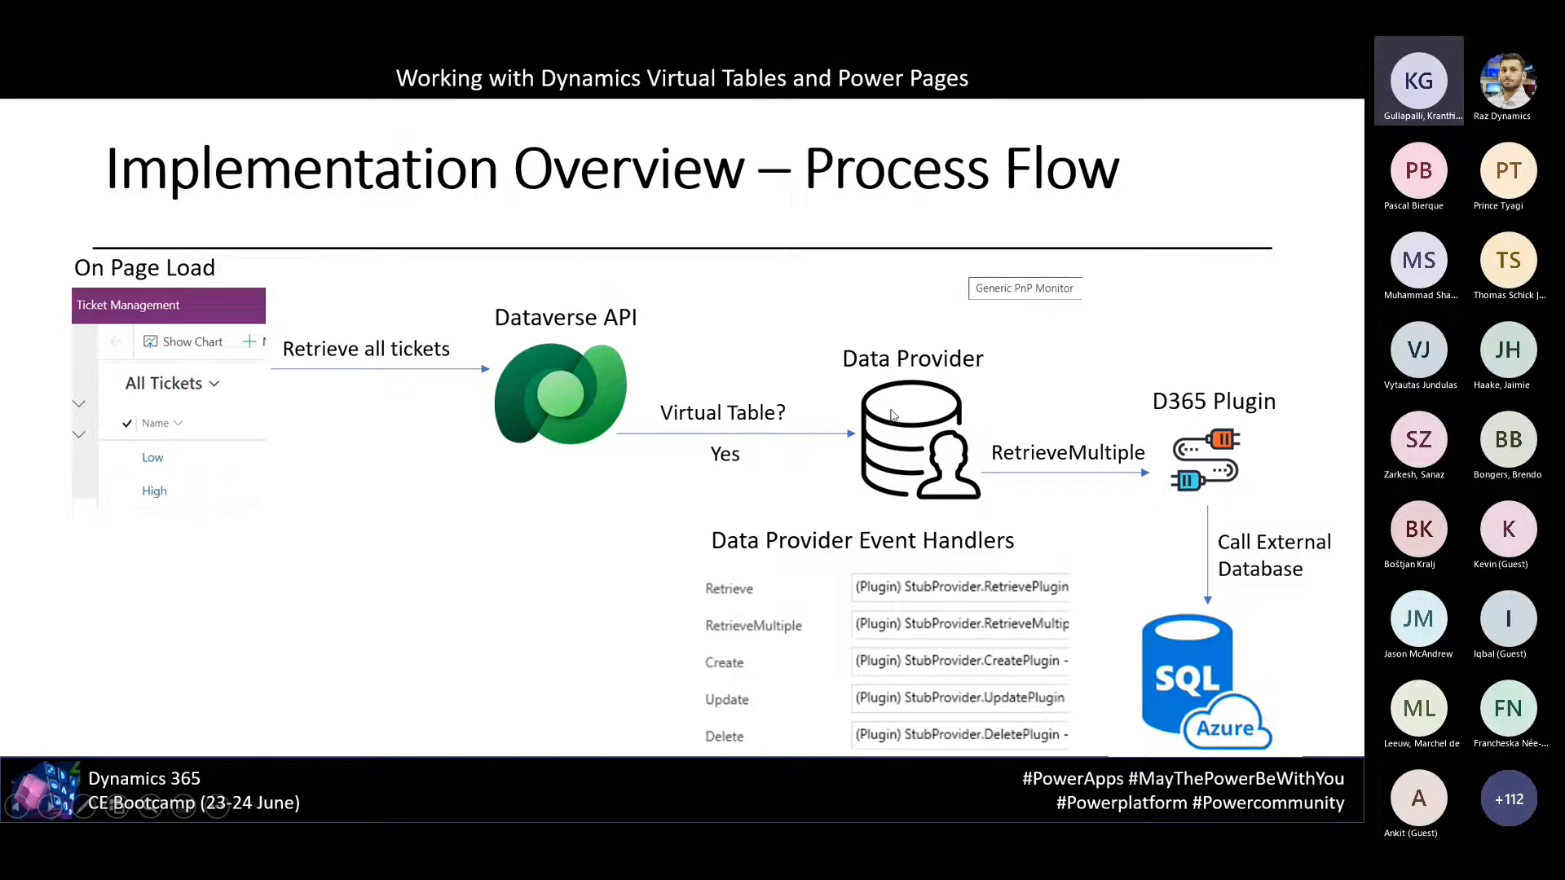
Leave the Process Flow slide and switch back to the Plugin Registration Tool
key(alt+Tab)
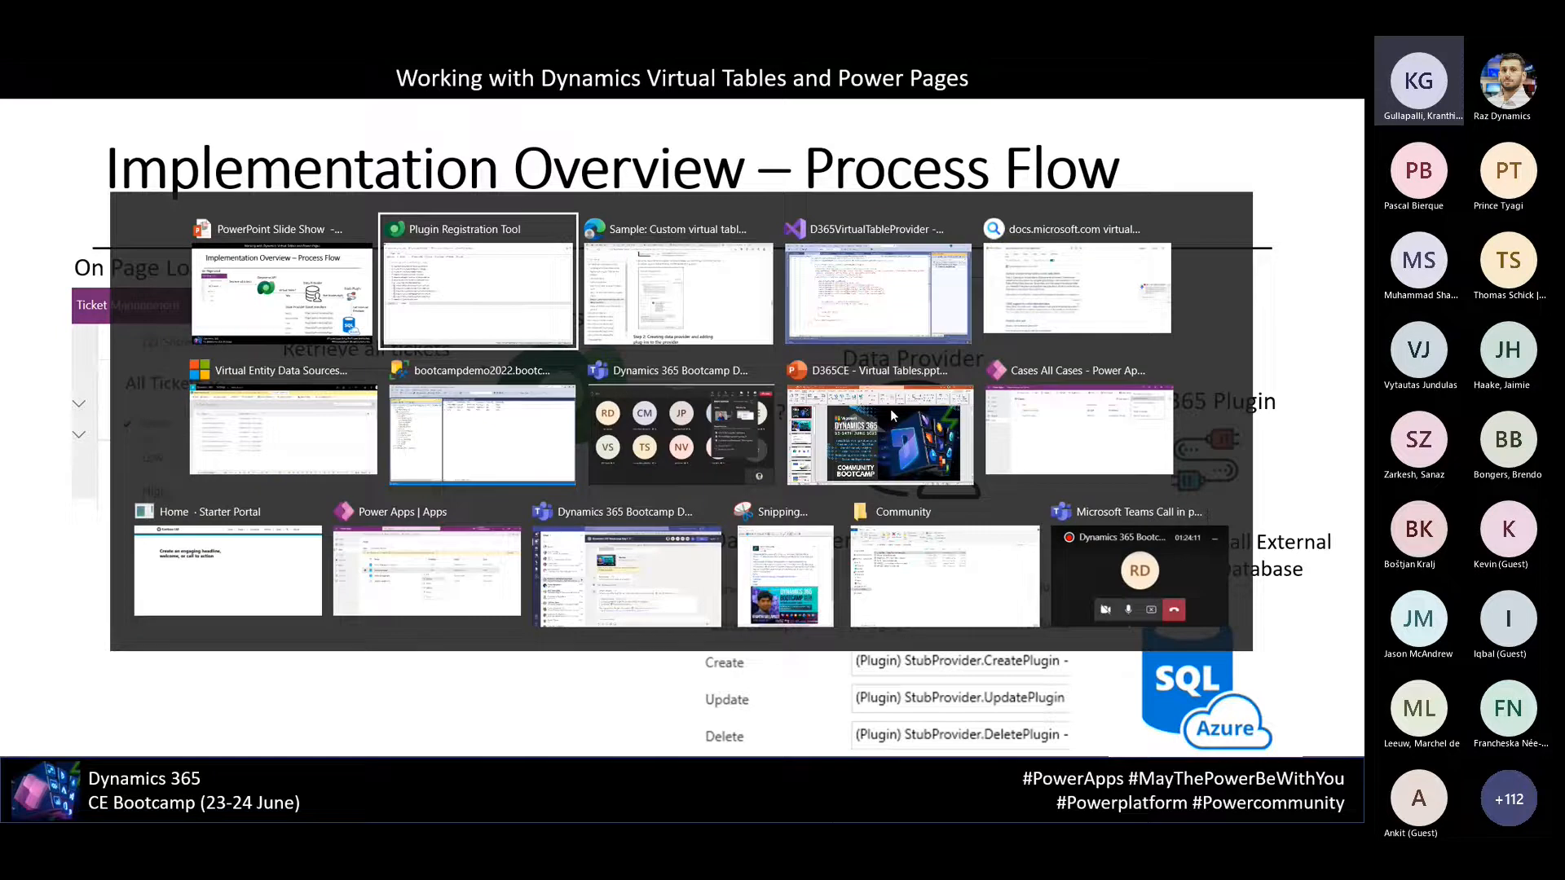
click(97, 156)
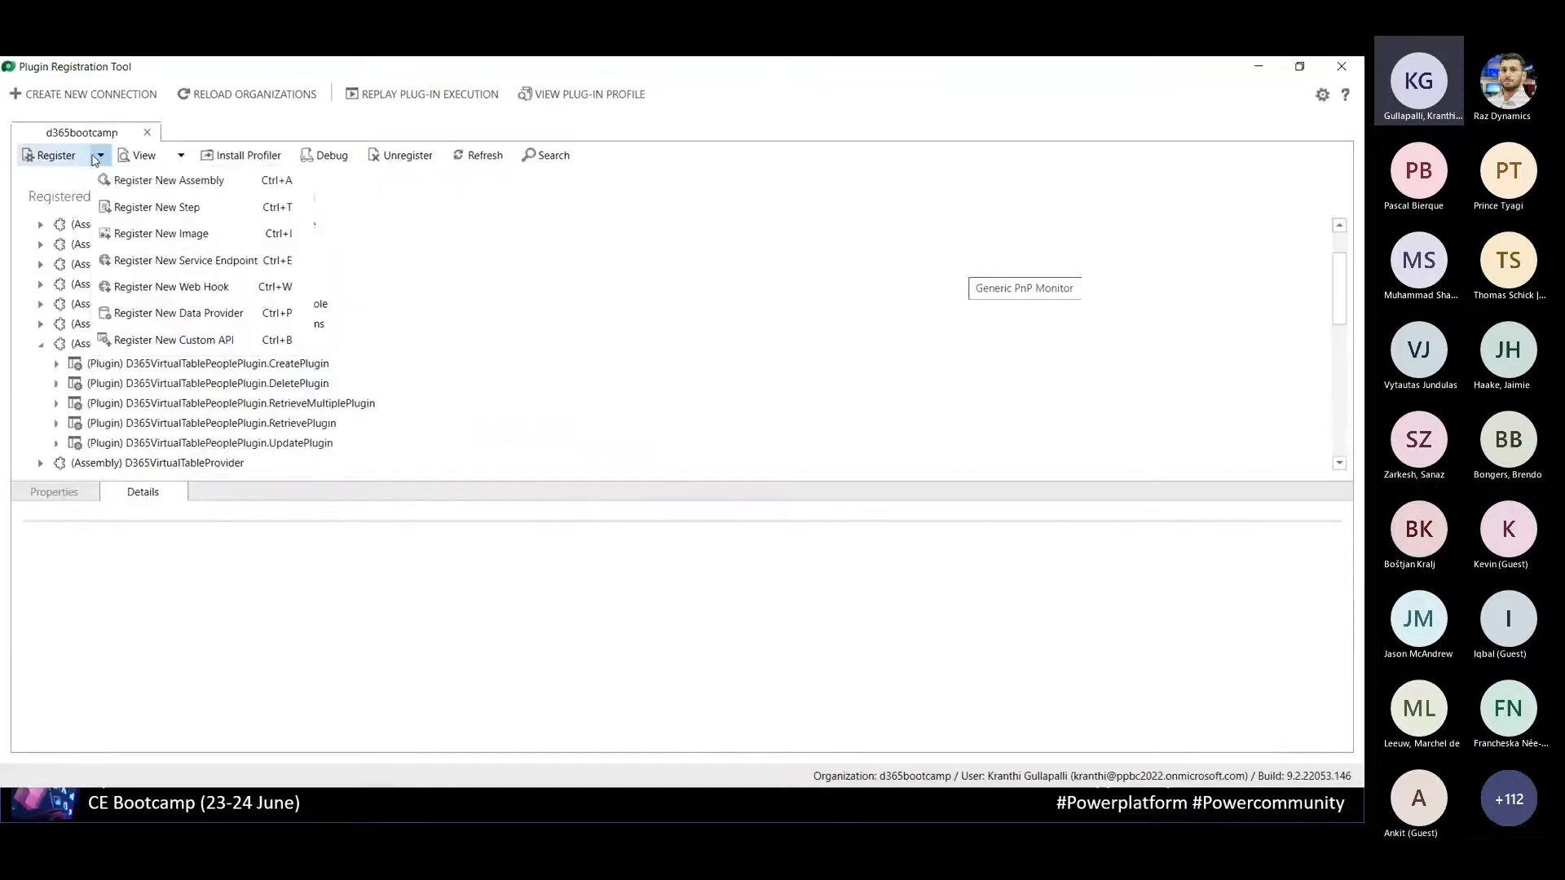
click(184, 322)
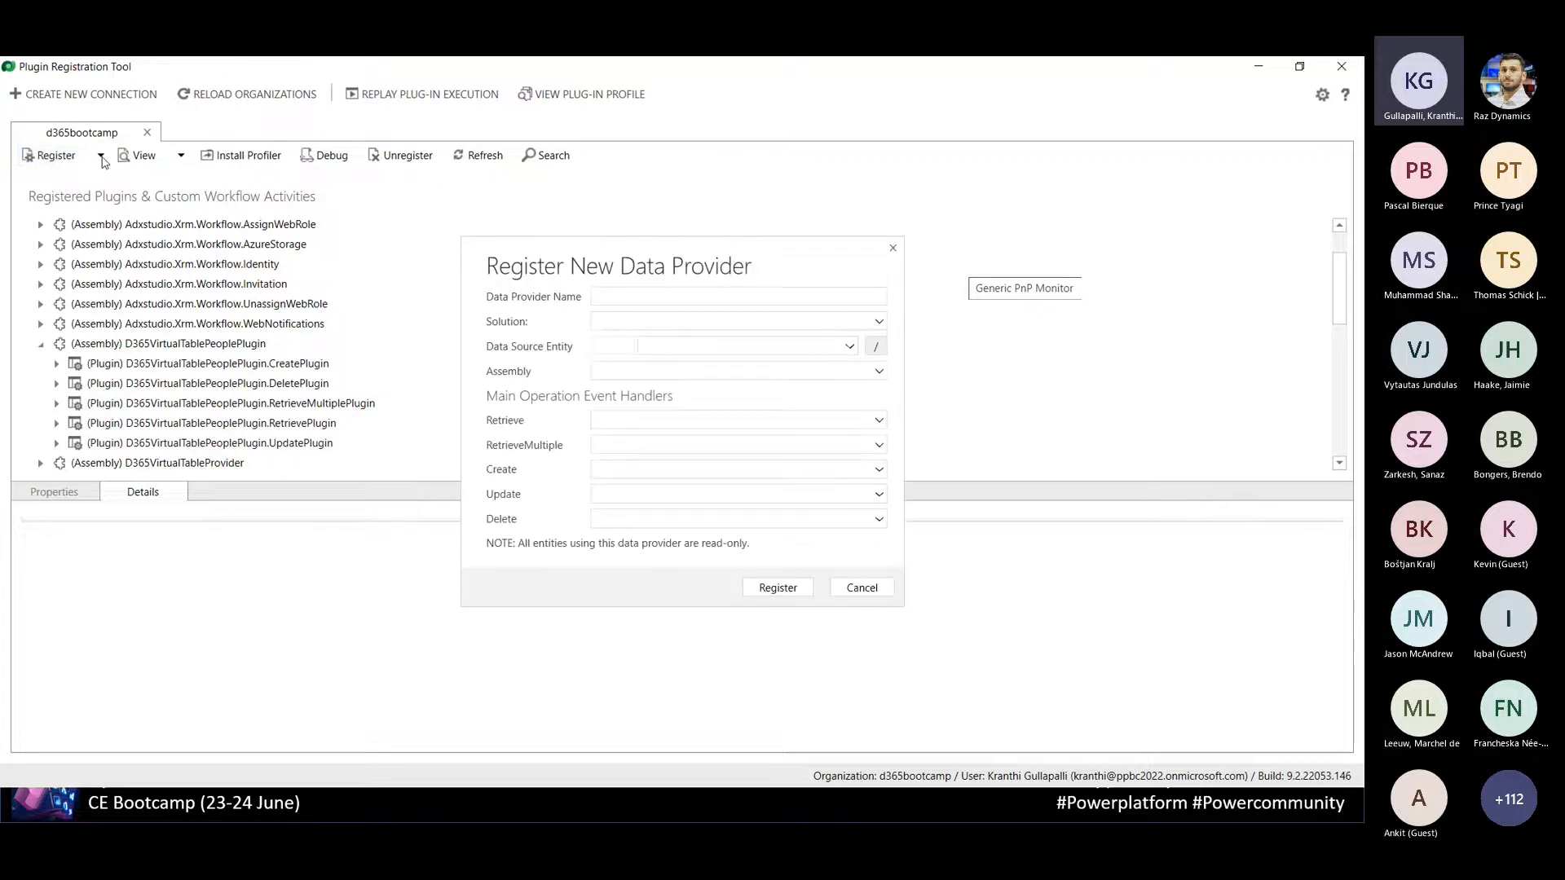
click(616, 293)
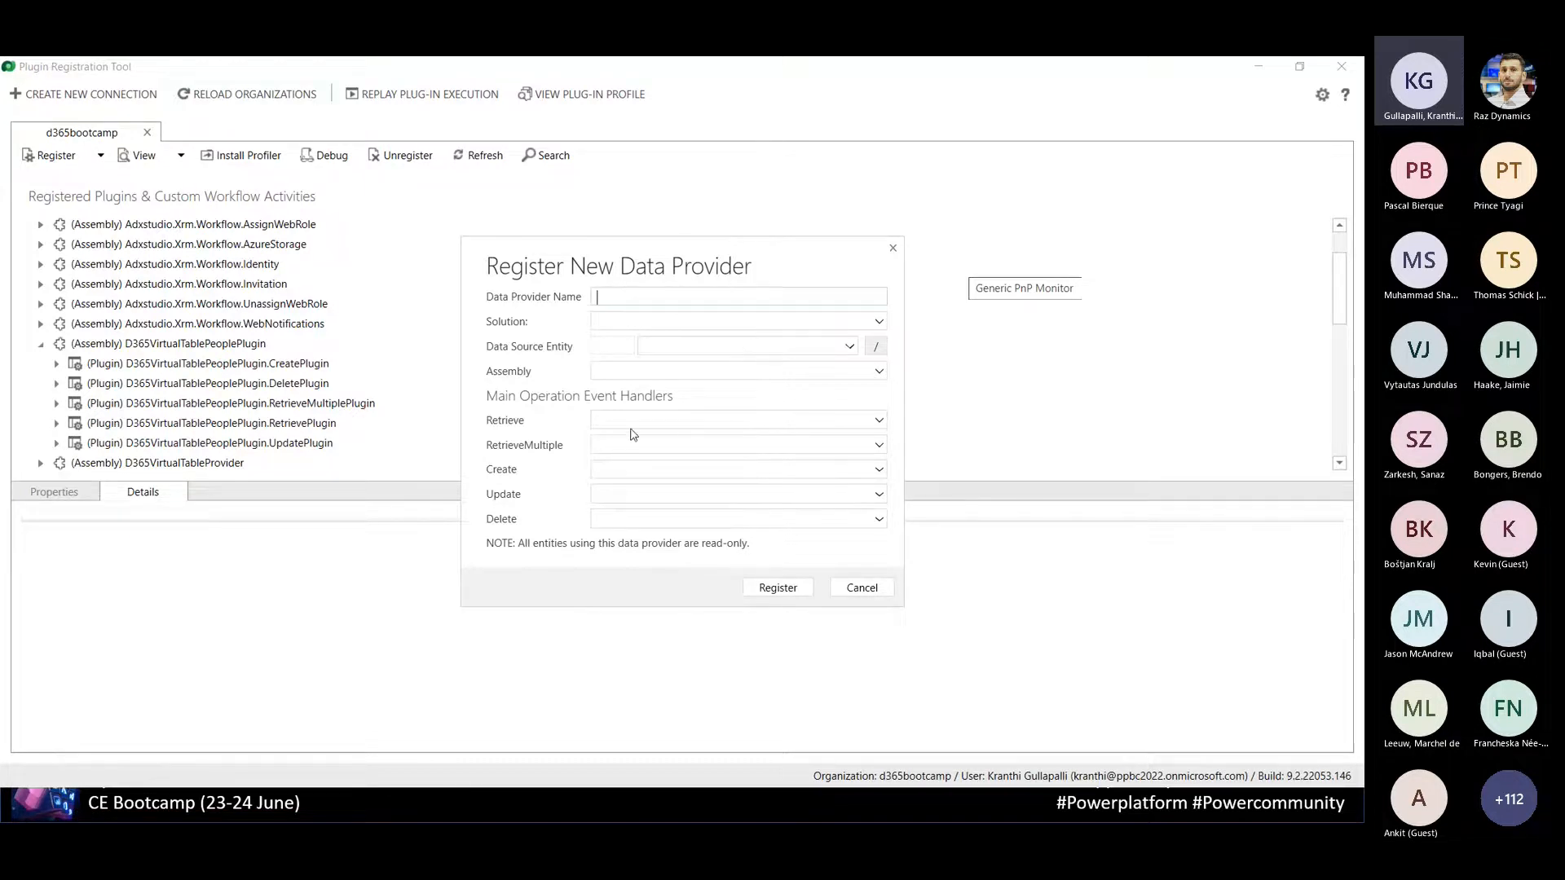
click(745, 371)
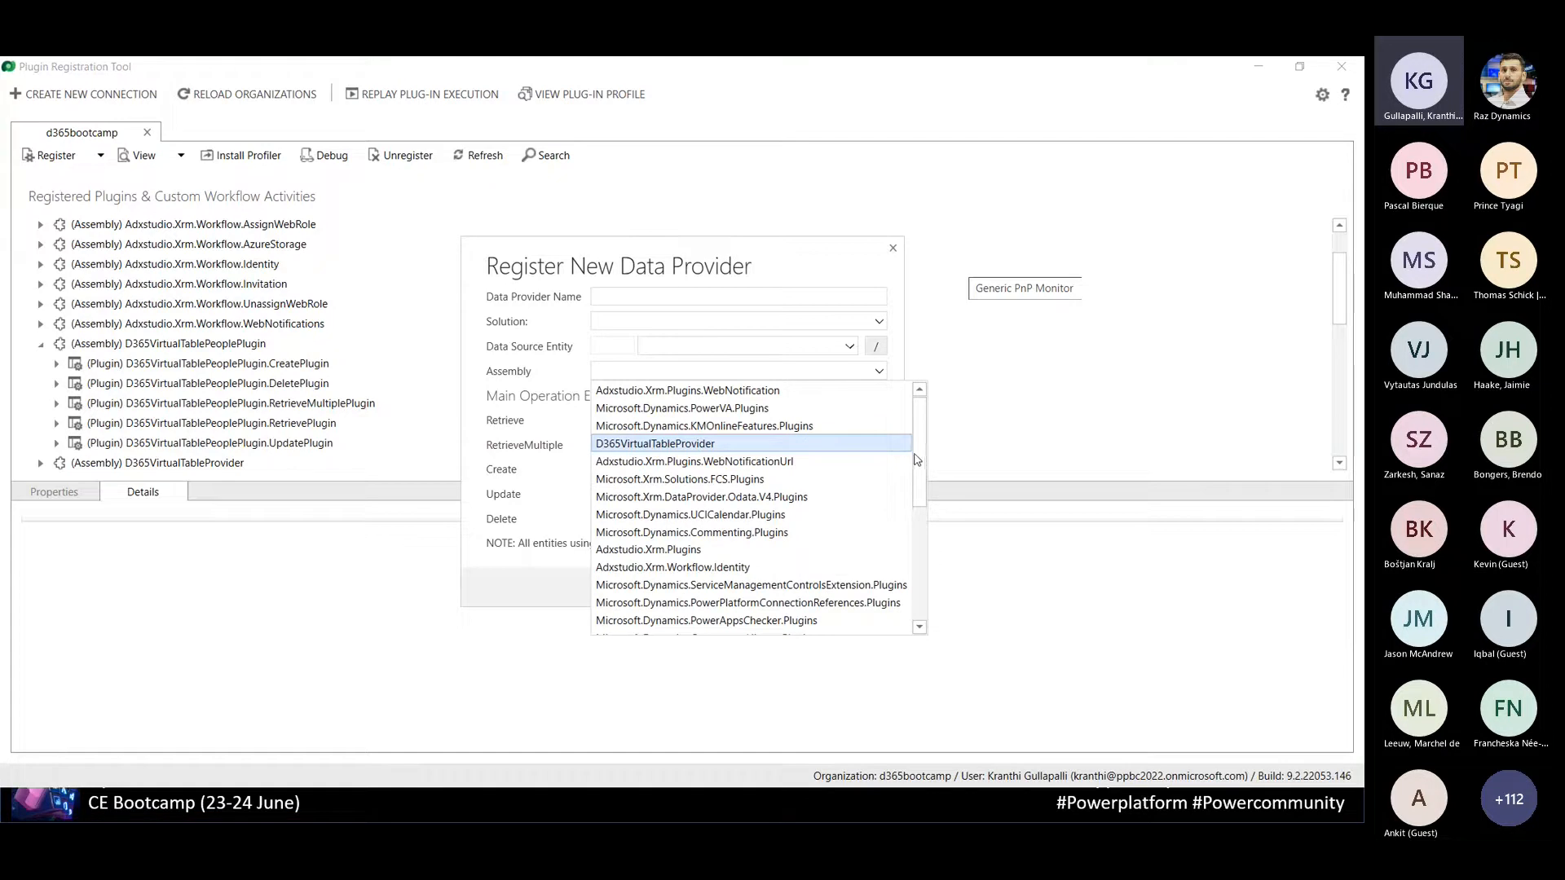
click(881, 448)
click(766, 420)
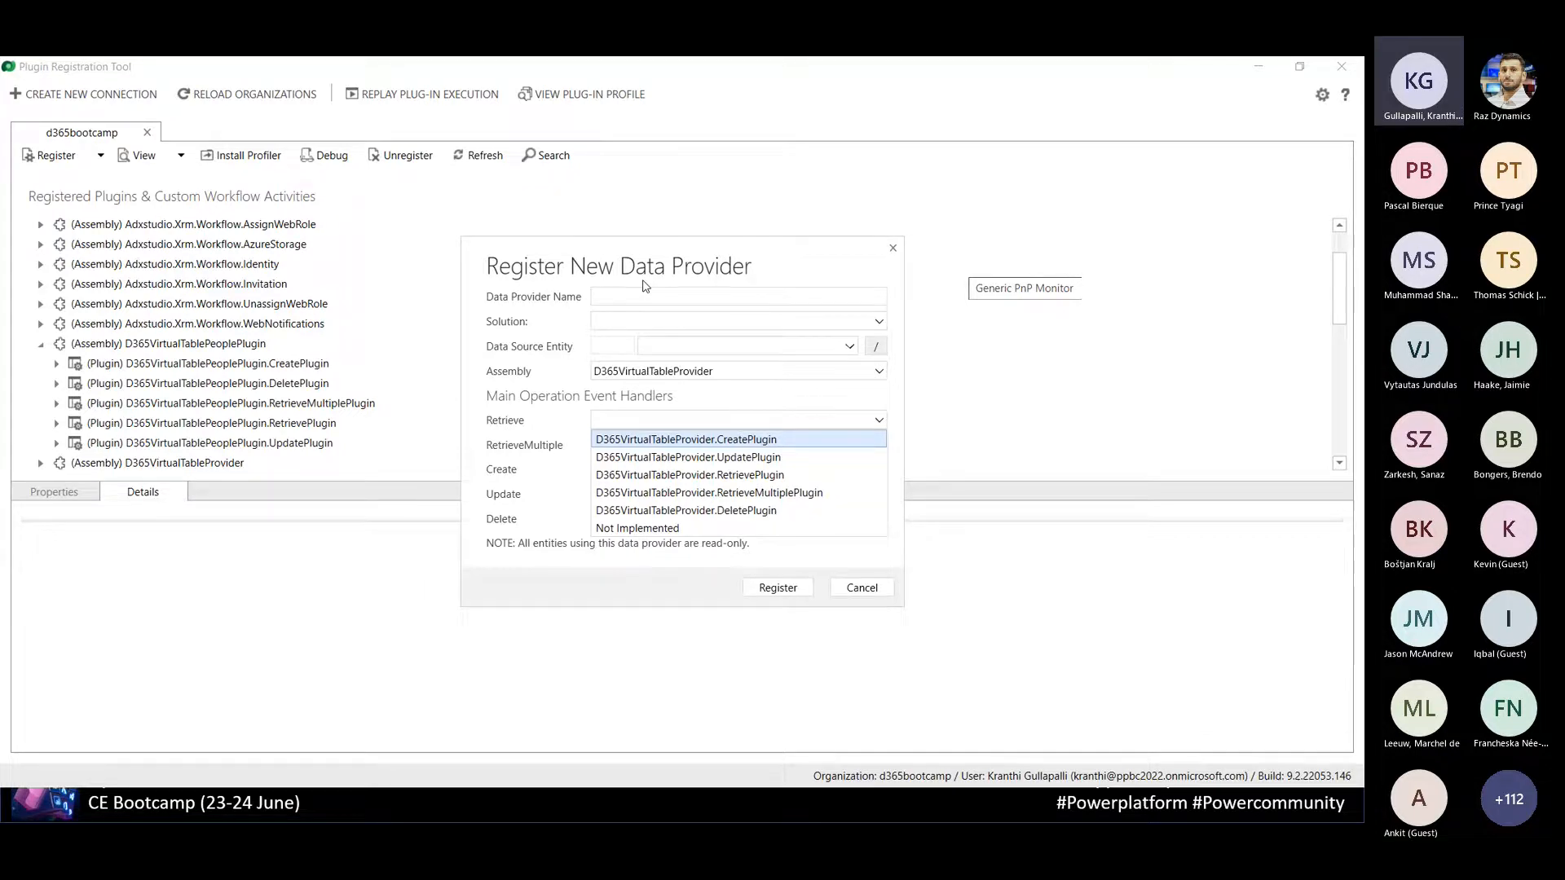
click(714, 476)
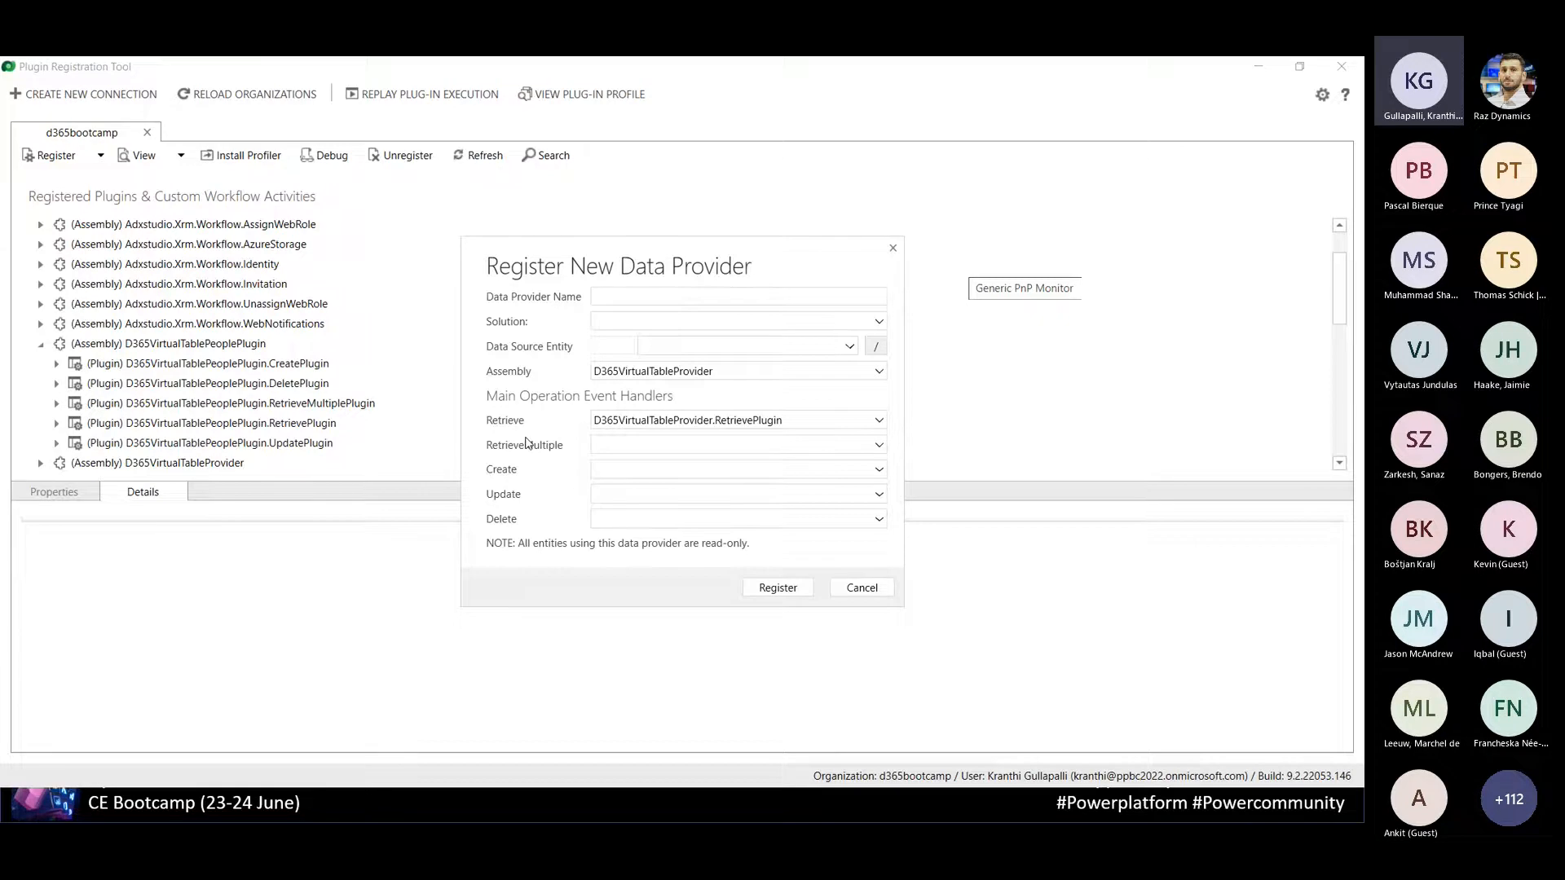
click(647, 452)
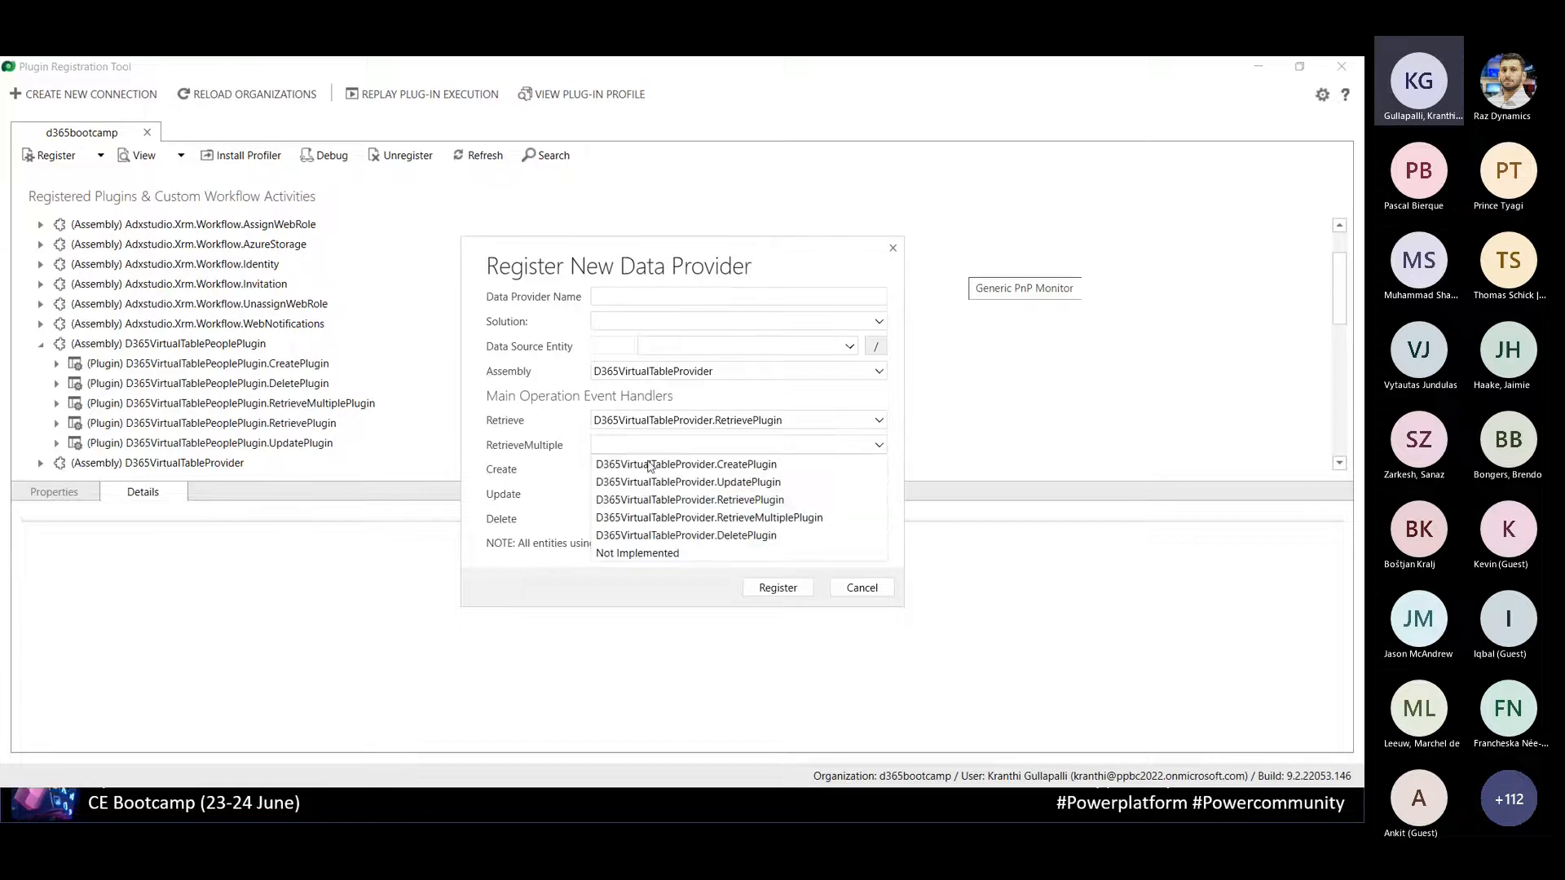
click(663, 517)
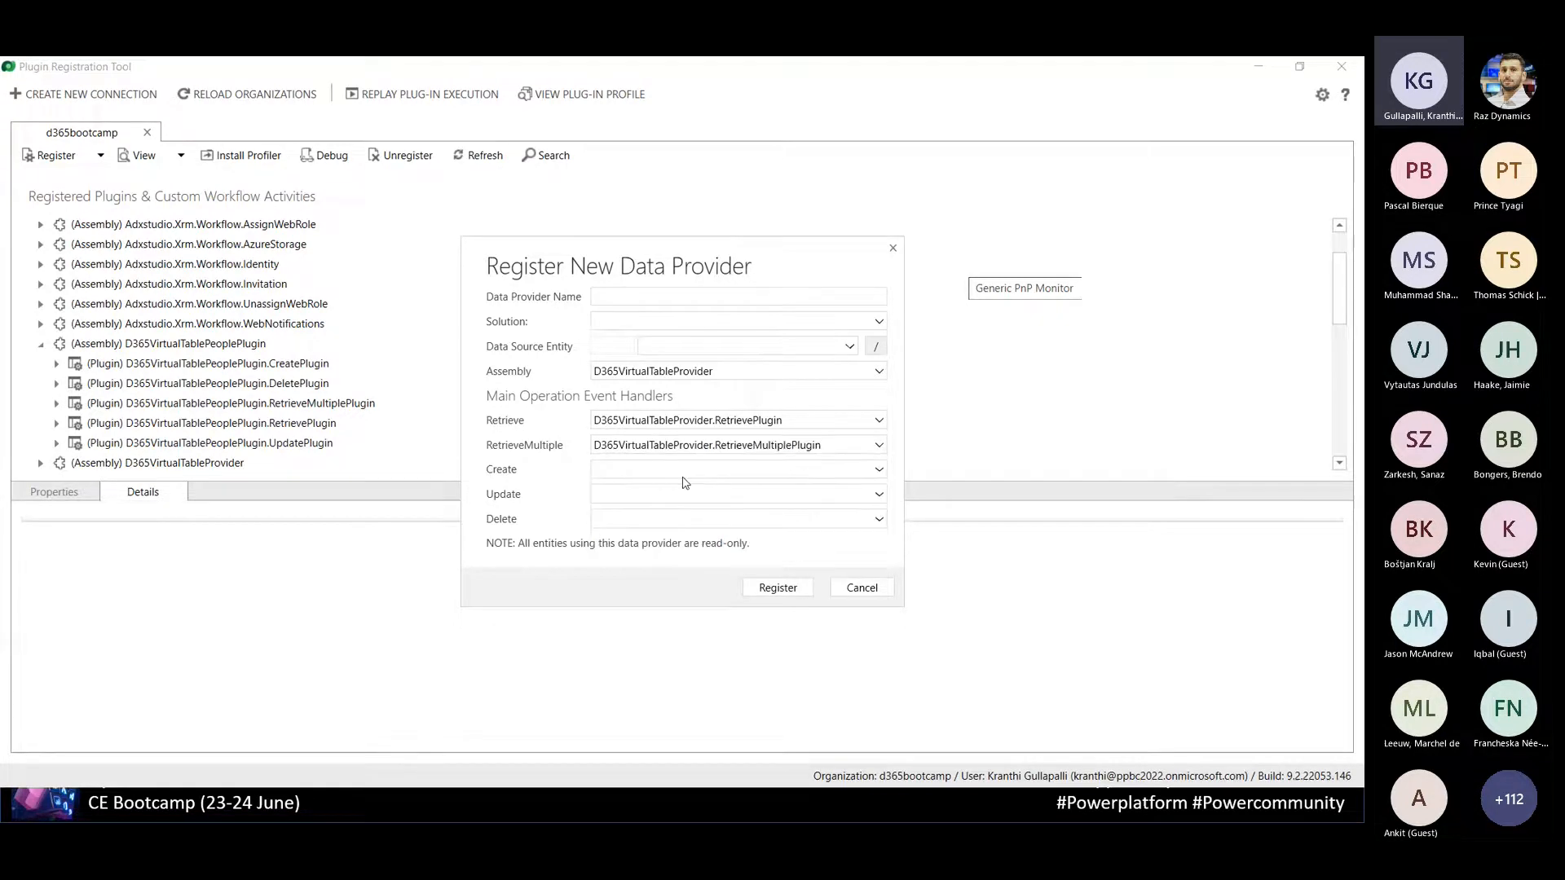
click(850, 590)
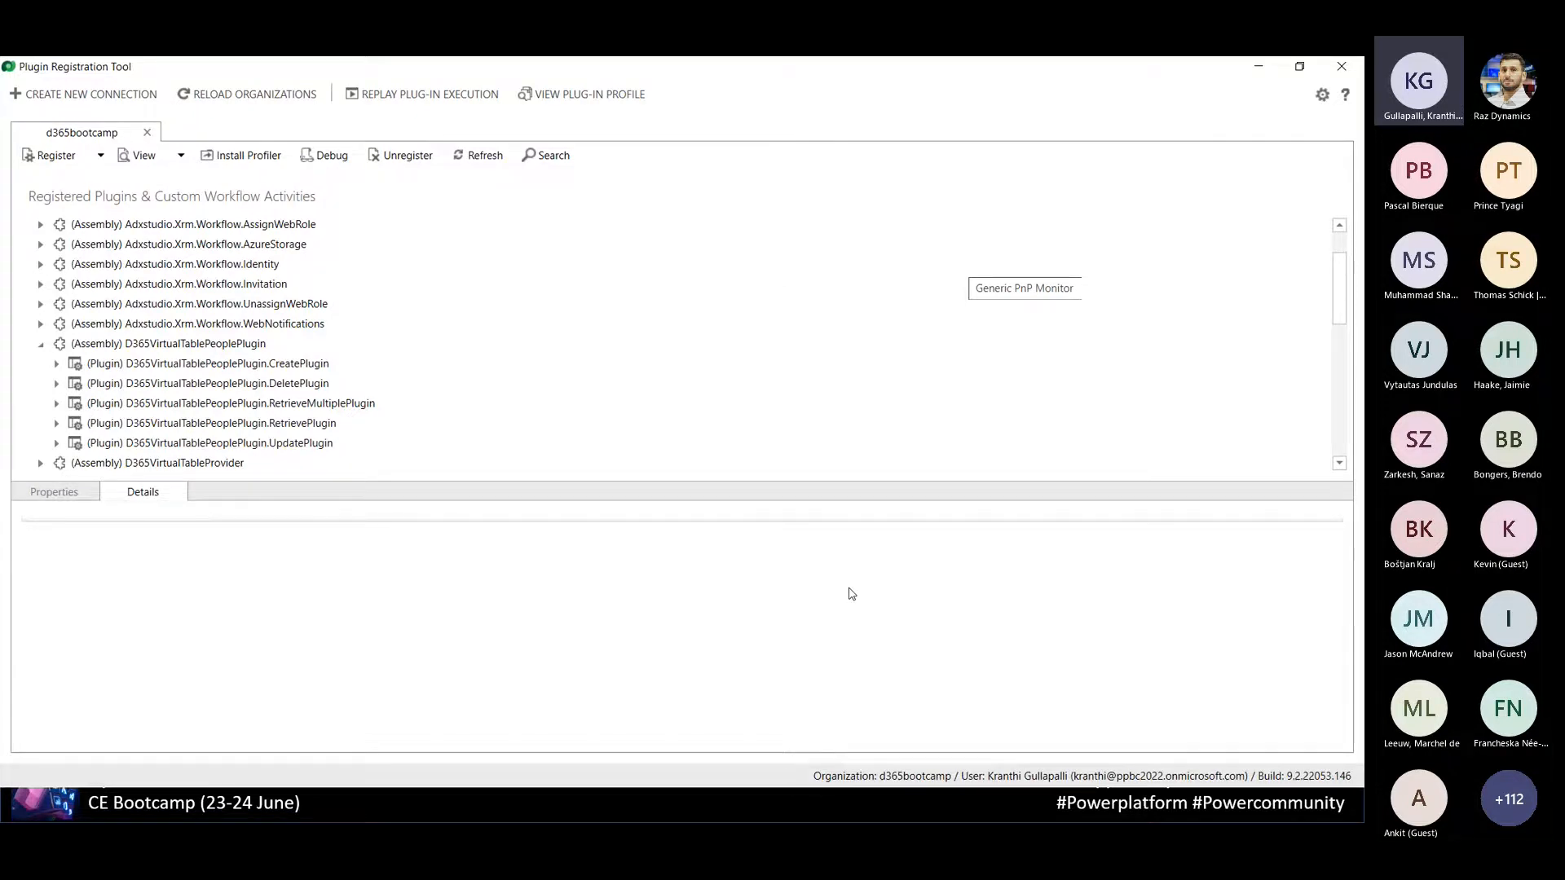
Show the Process Flow slide again, then cycle through the open windows to the Edge browser
key(alt+Tab)
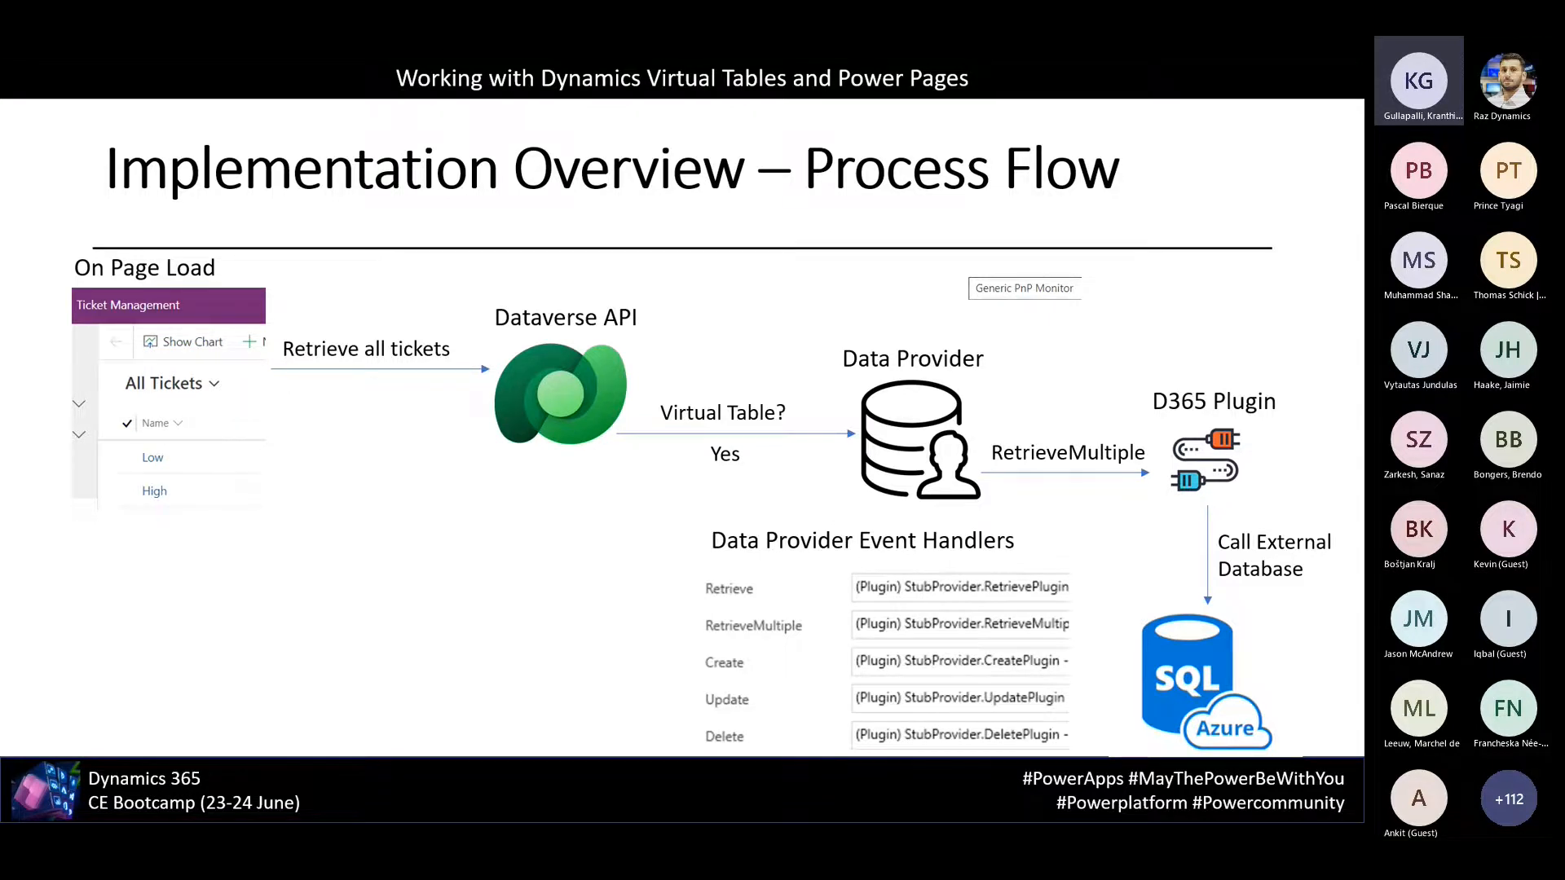
key(alt+Tab)
key(alt+Tab)
key(alt+Tab)
key(alt+Tab)
key(alt+Tab)
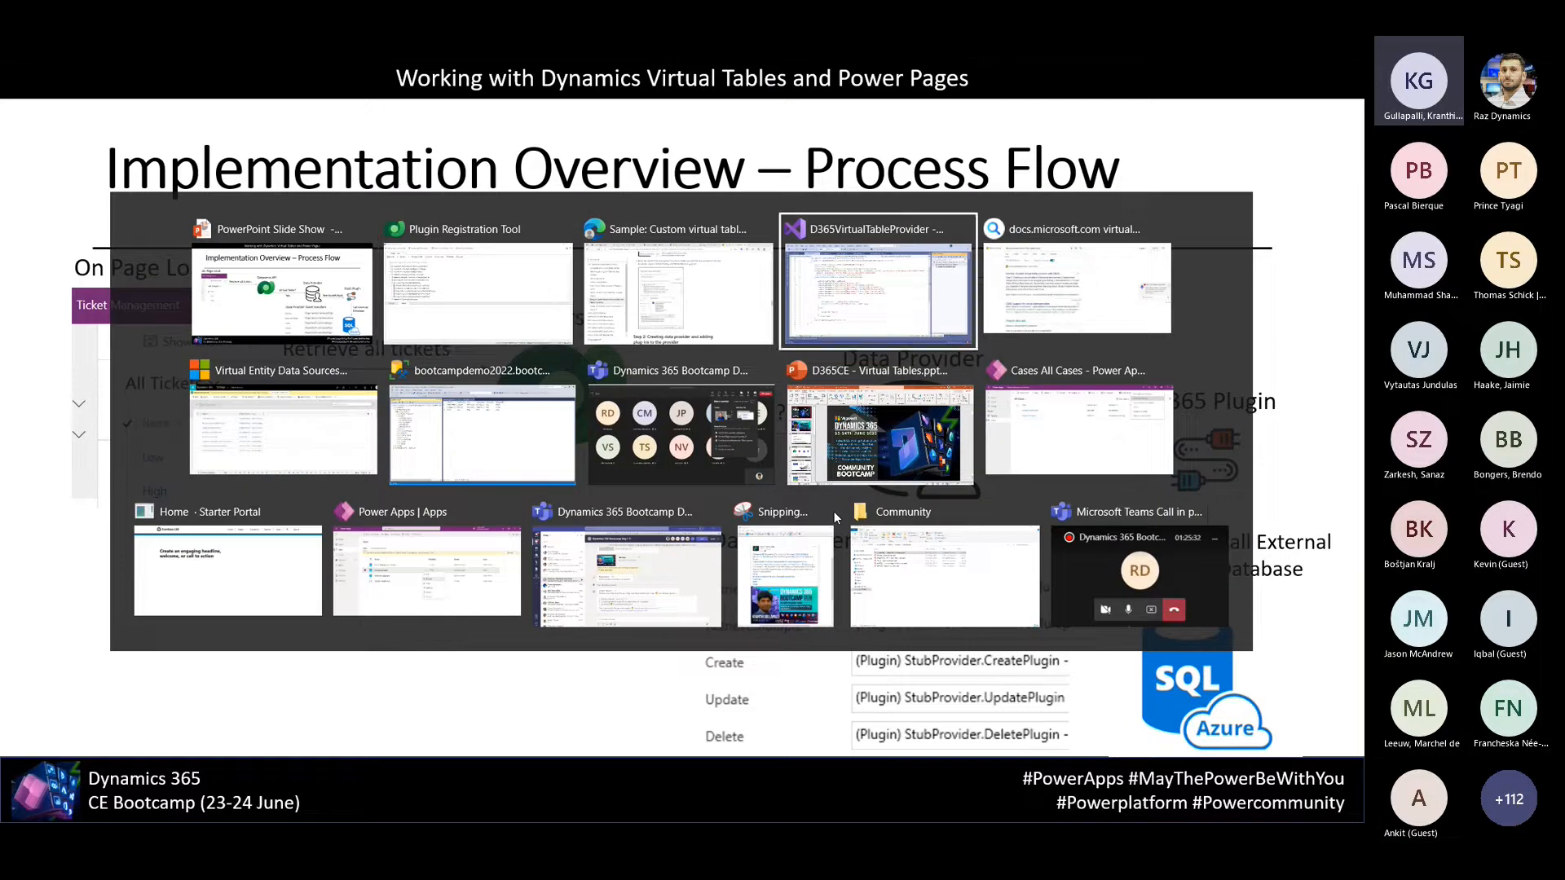
key(alt+Tab)
key(alt+Tab)
key(alt+Tab)
key(alt+Tab)
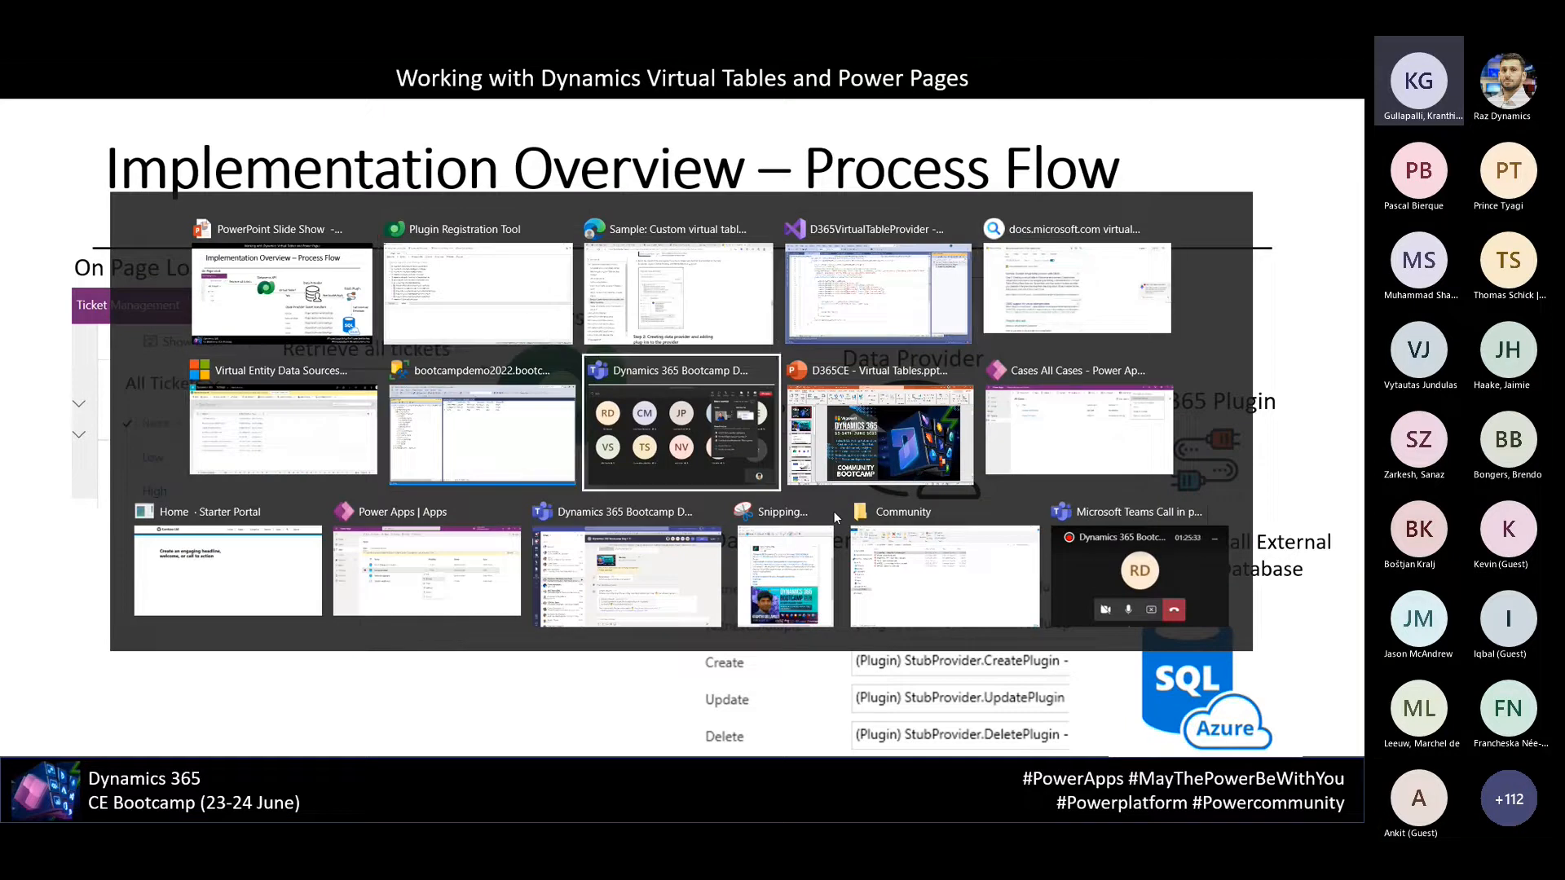
key(alt+Tab)
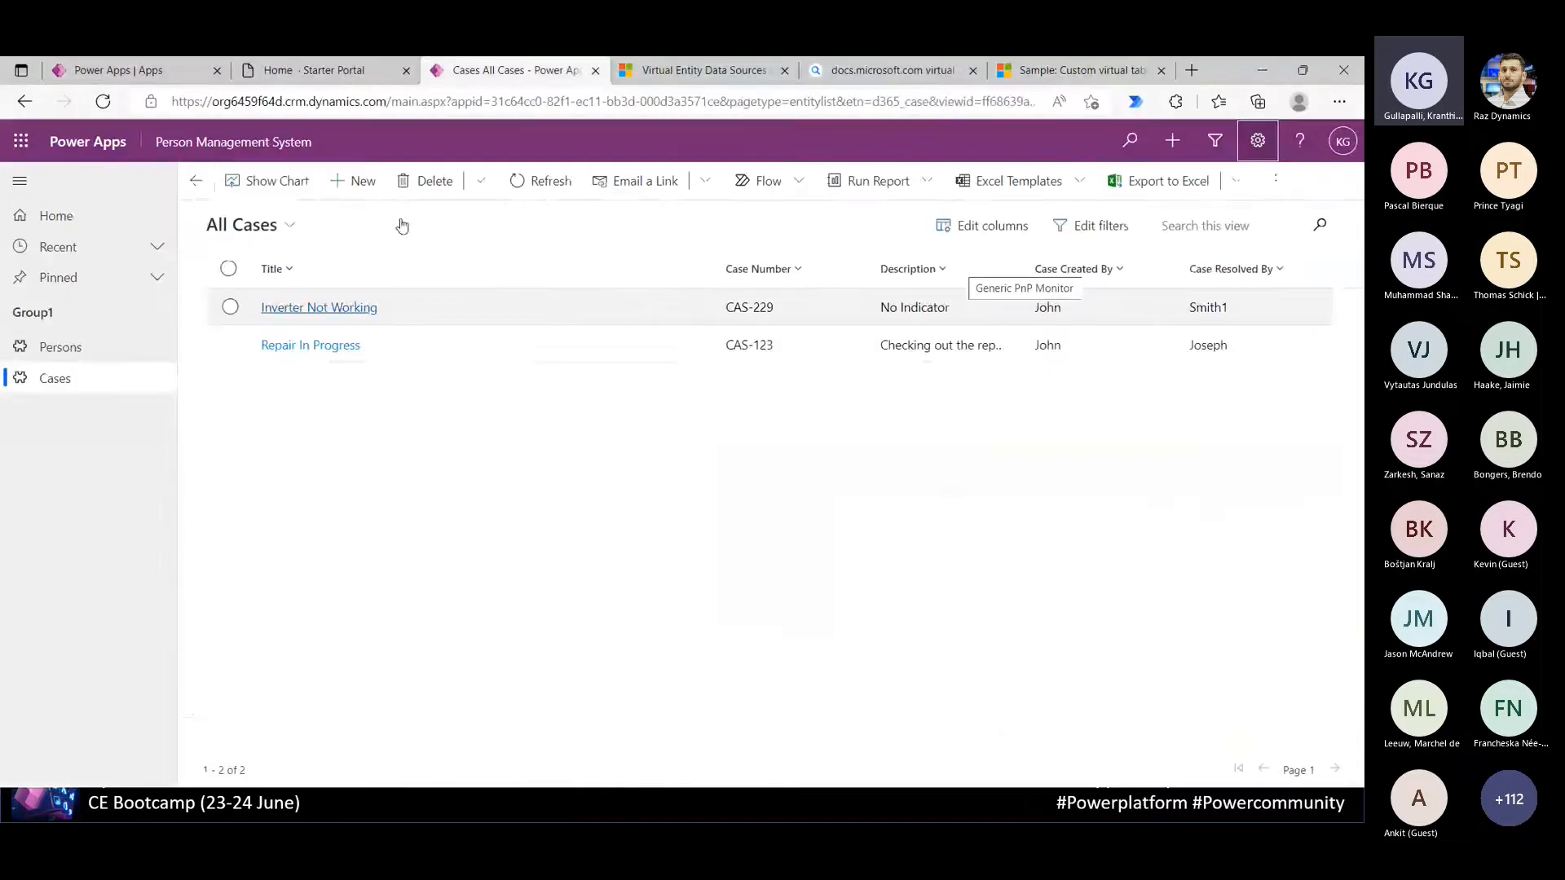
Open the VT Sample solution from the Solutions list and choose New > Table
click(163, 70)
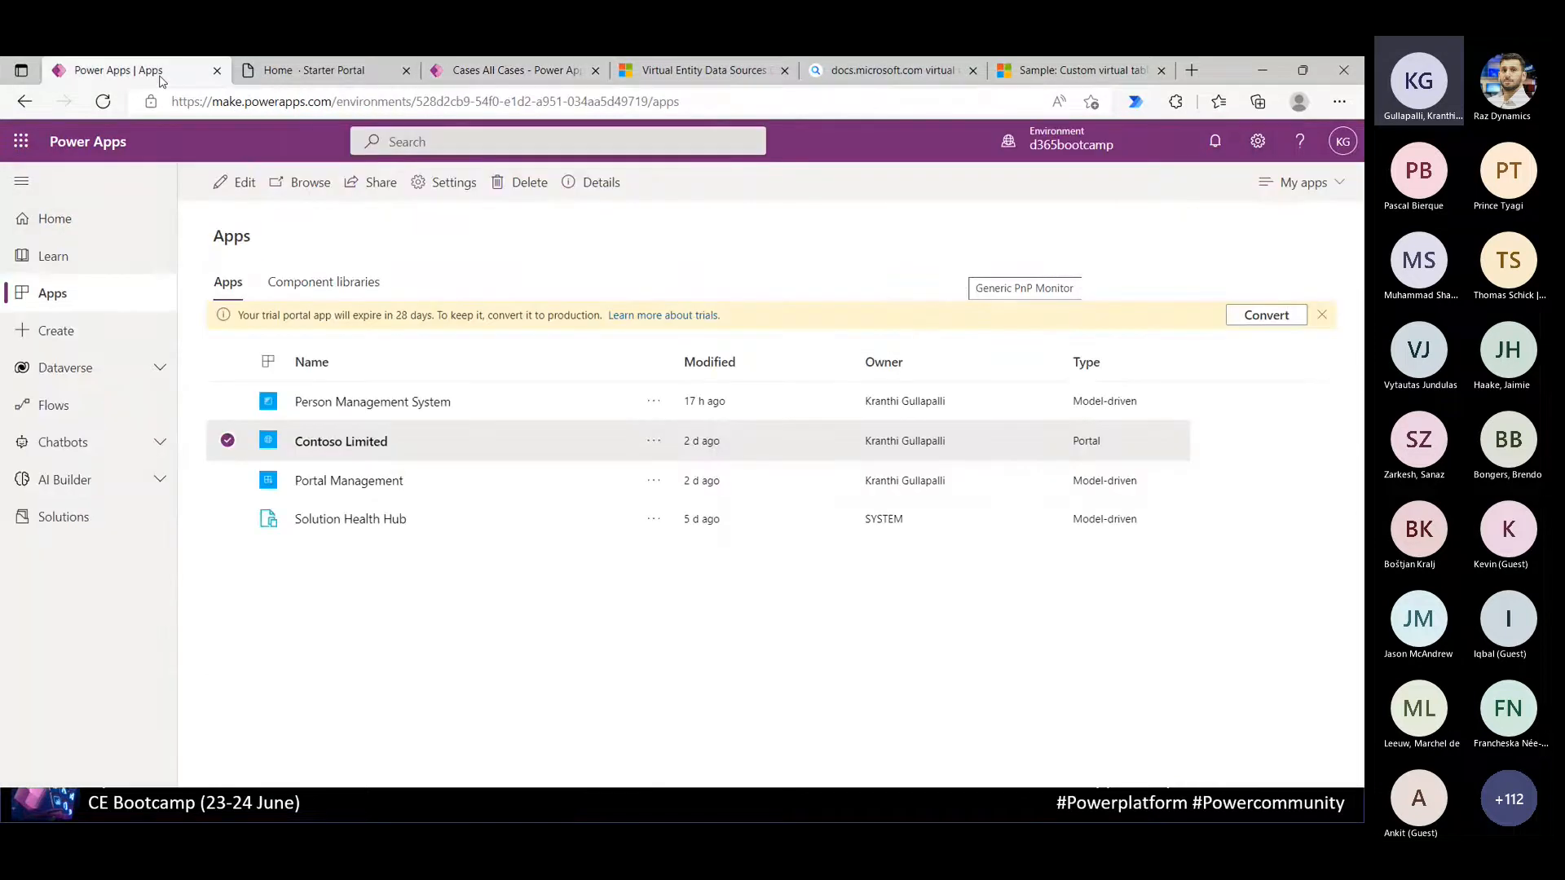
click(121, 518)
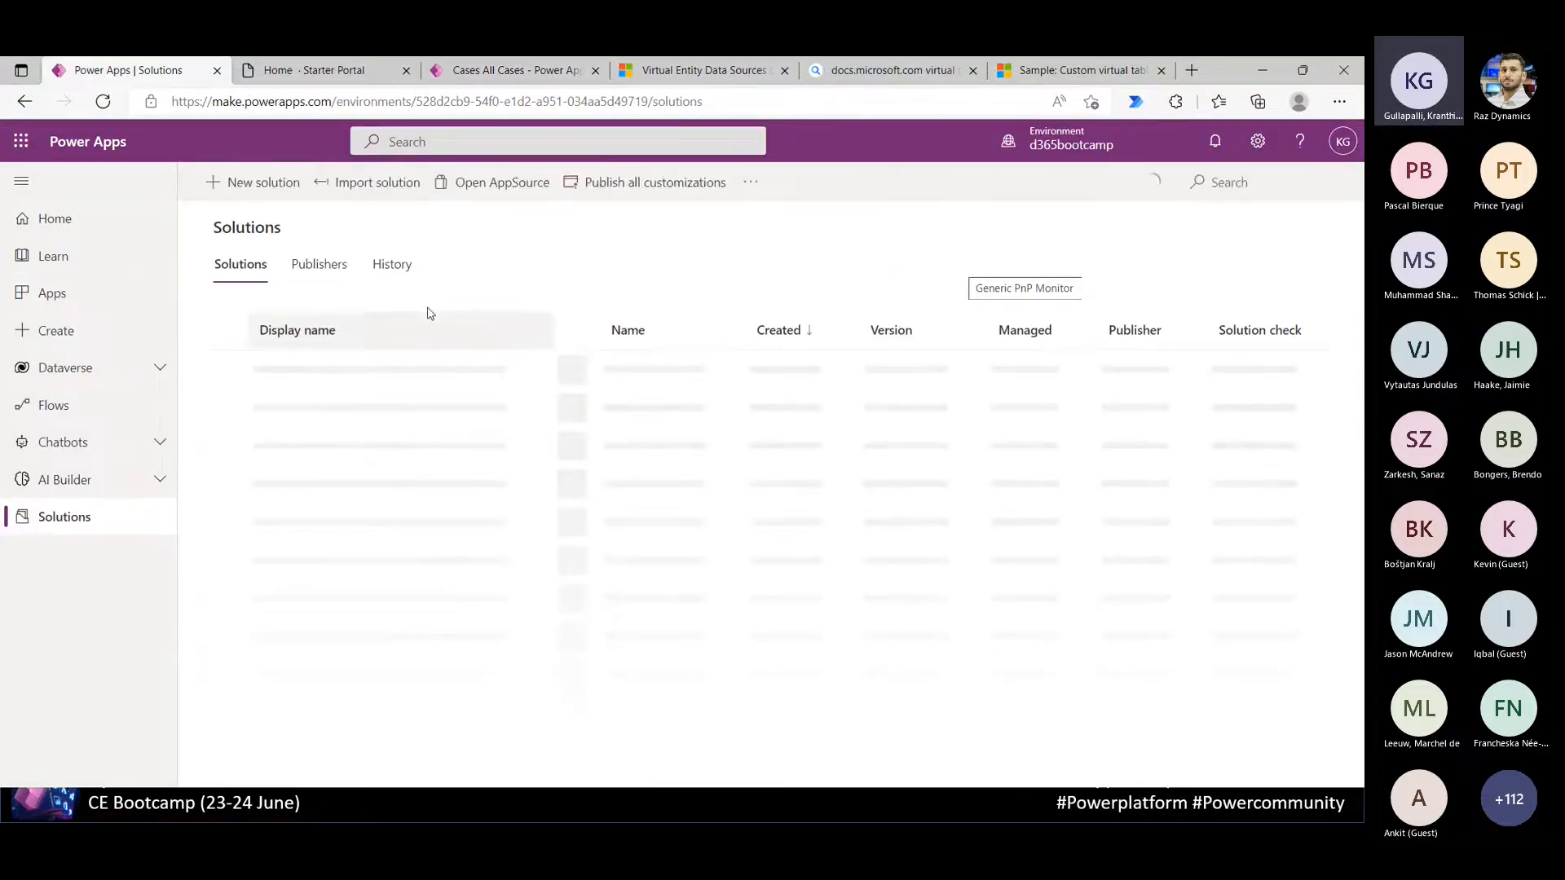
click(300, 370)
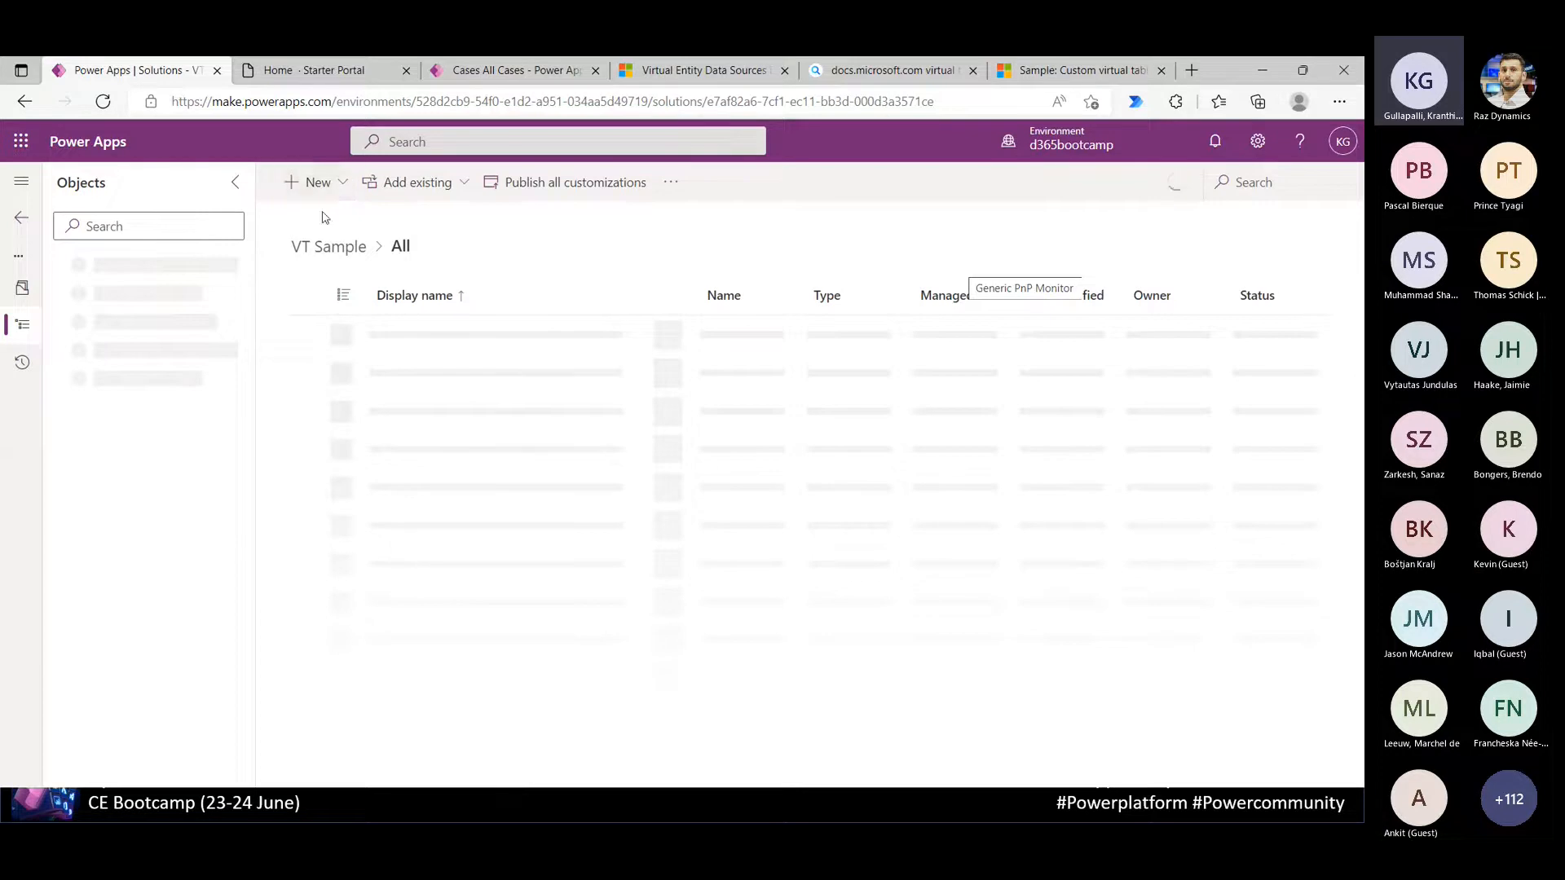
click(323, 191)
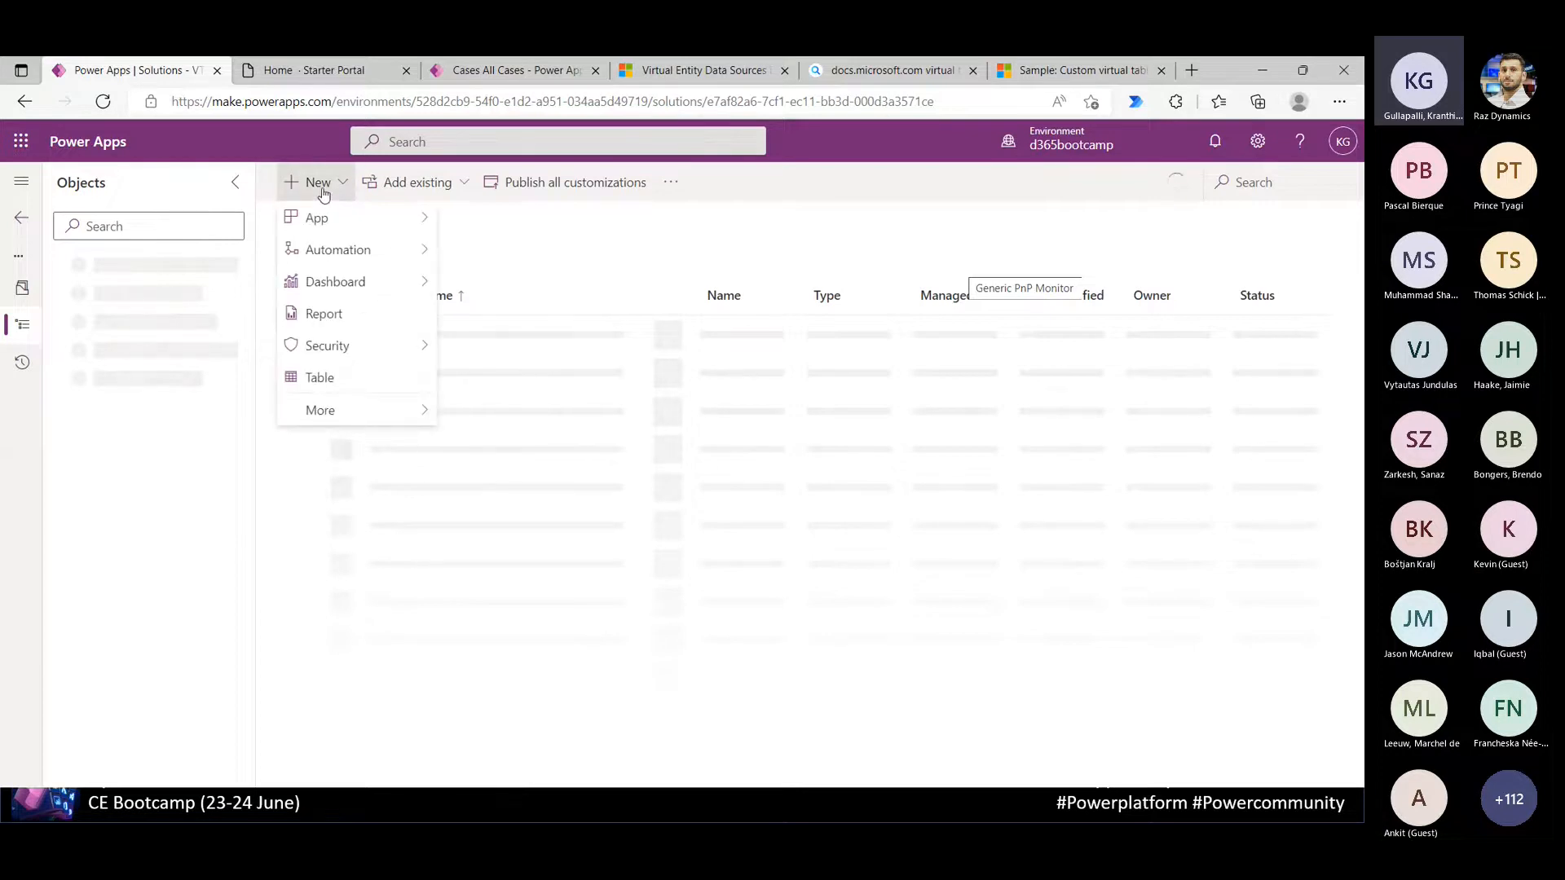
click(501, 258)
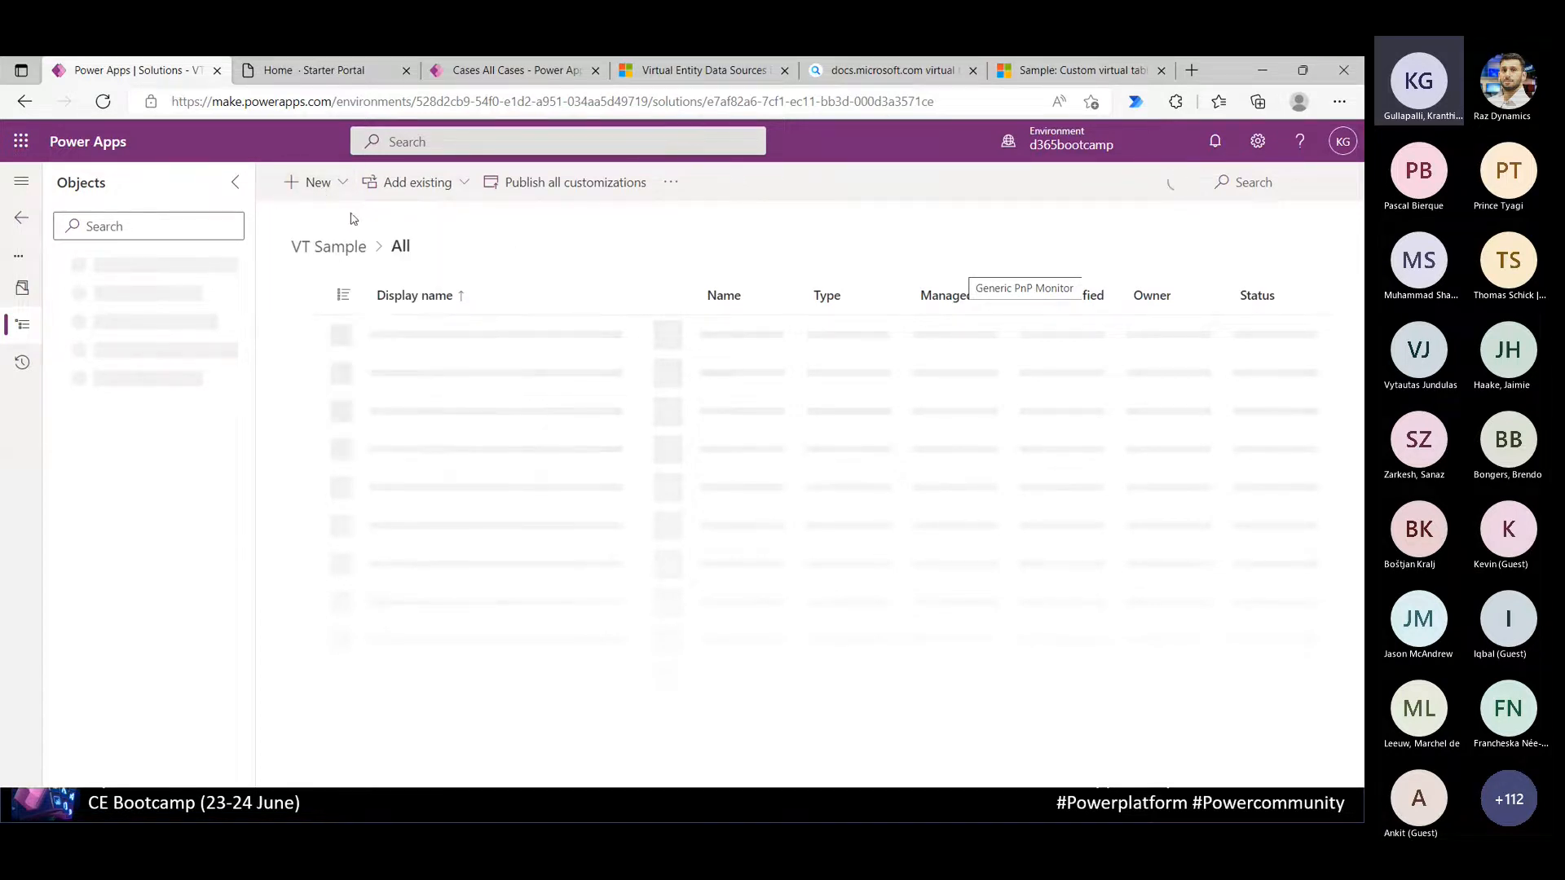
click(330, 193)
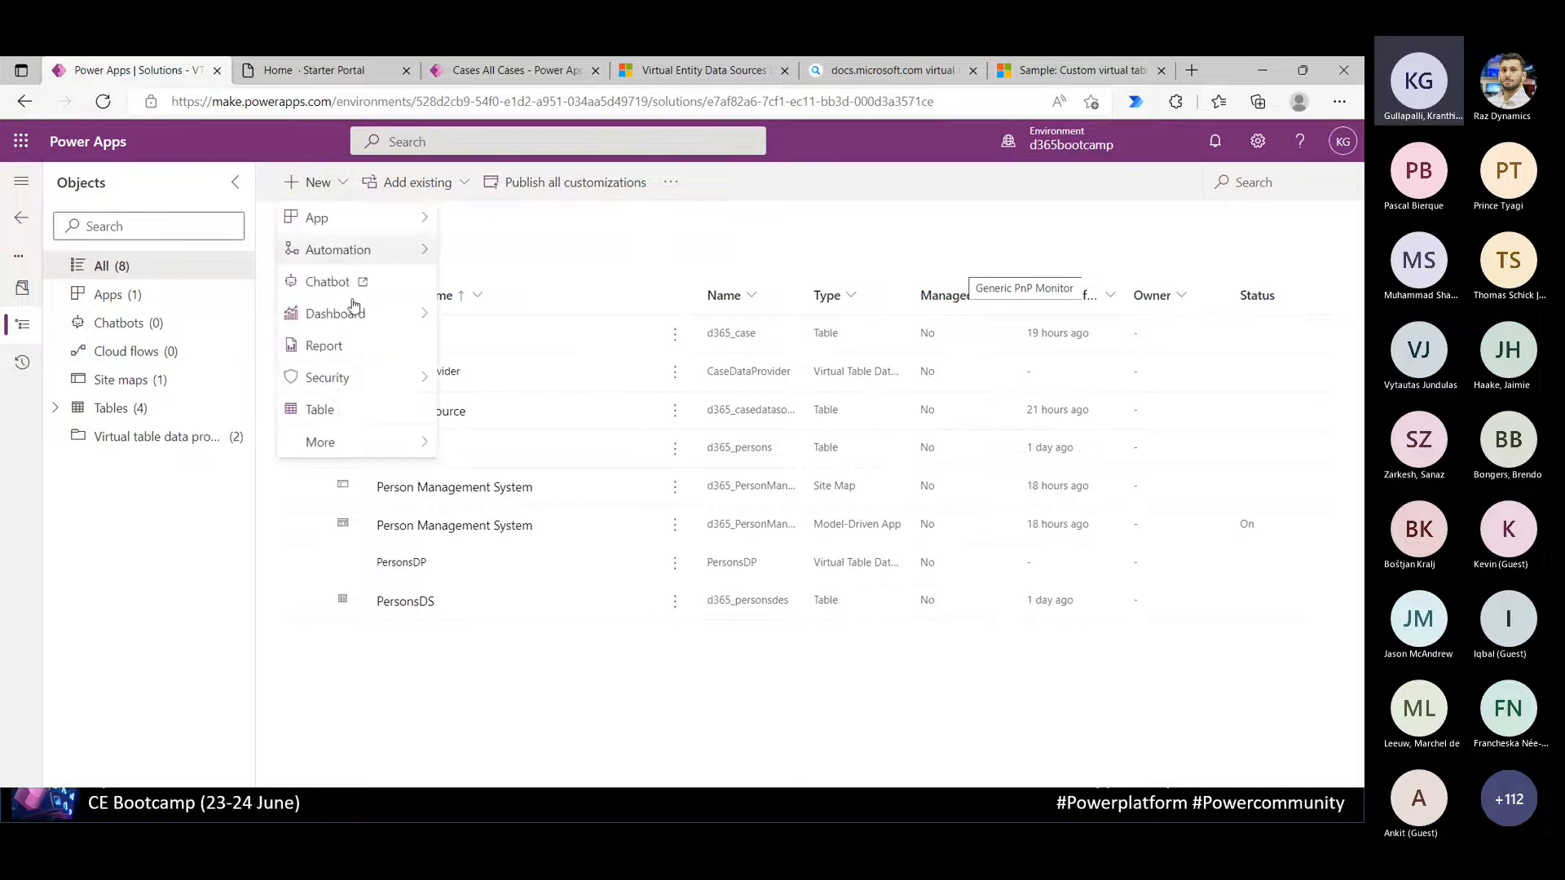
click(321, 412)
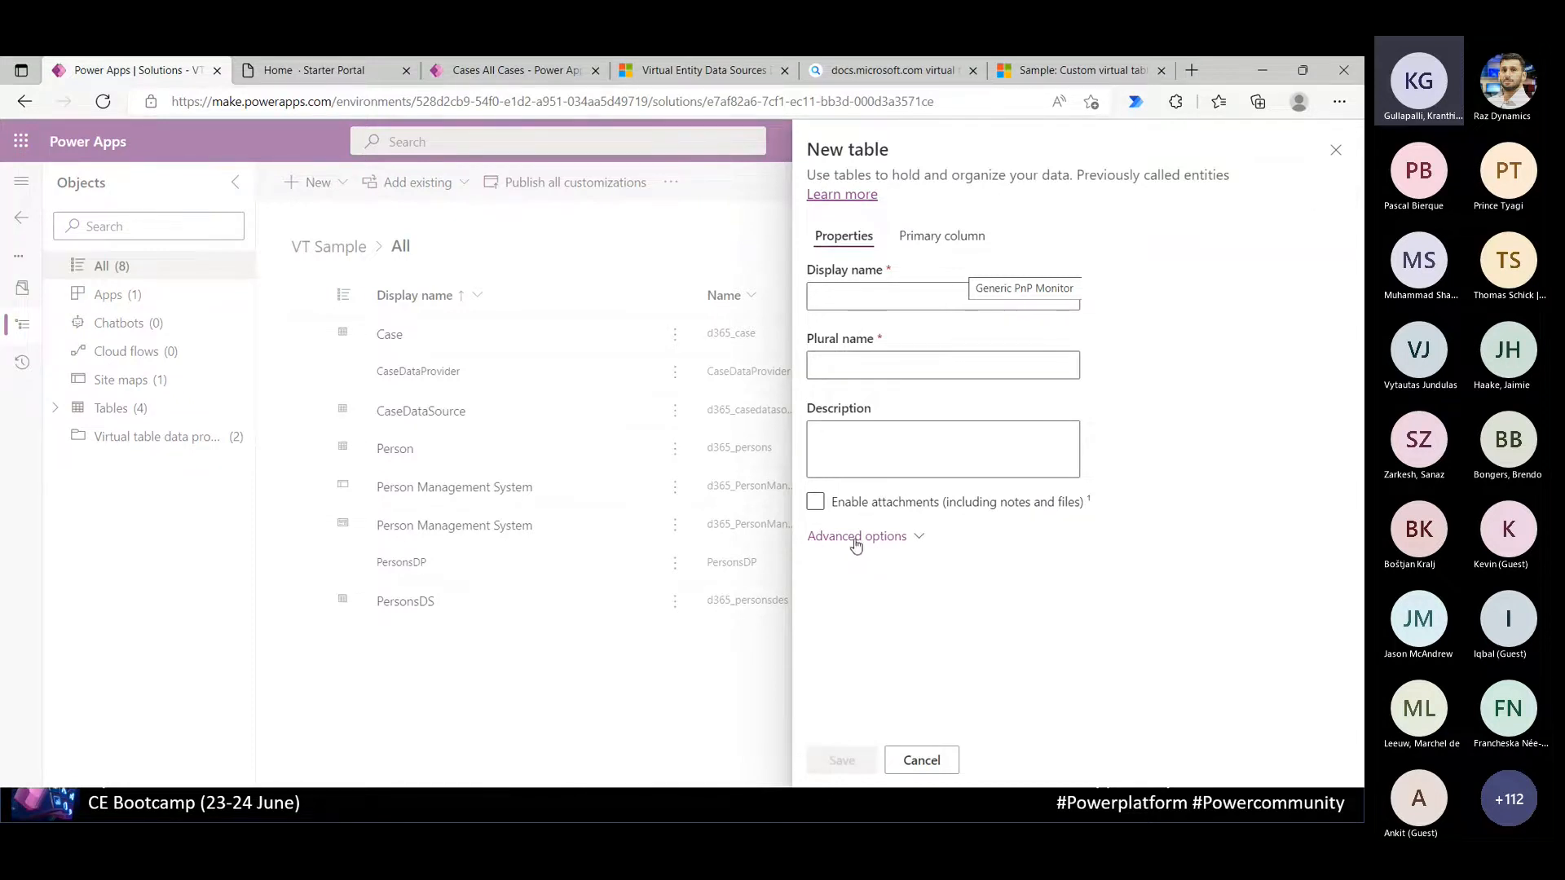
click(856, 537)
scroll(1353, 486, down, 4)
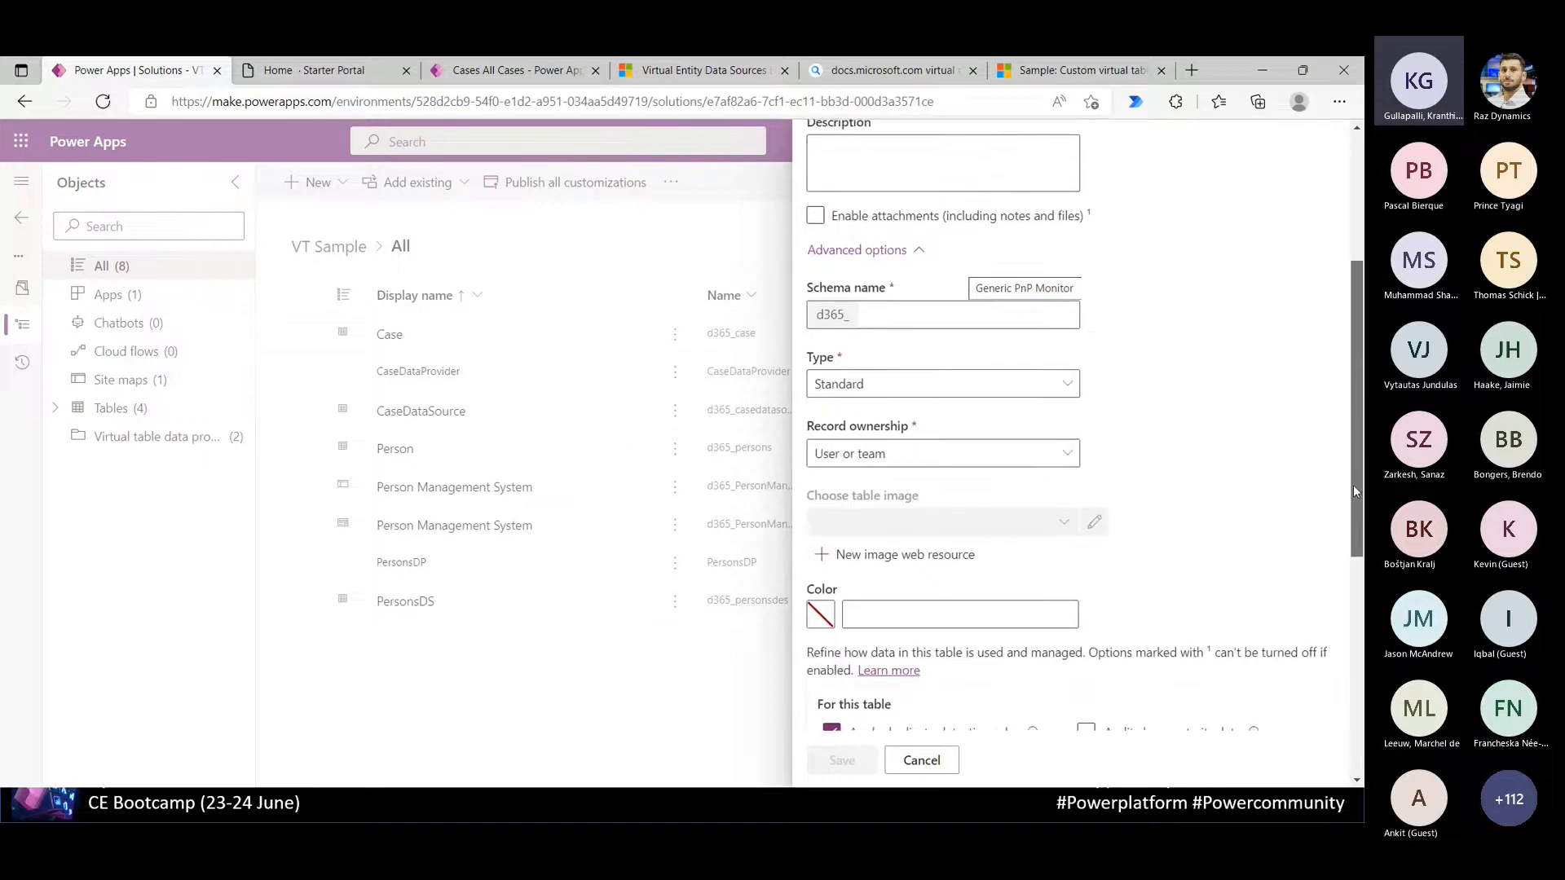
scroll(1353, 486, down, 1)
click(836, 318)
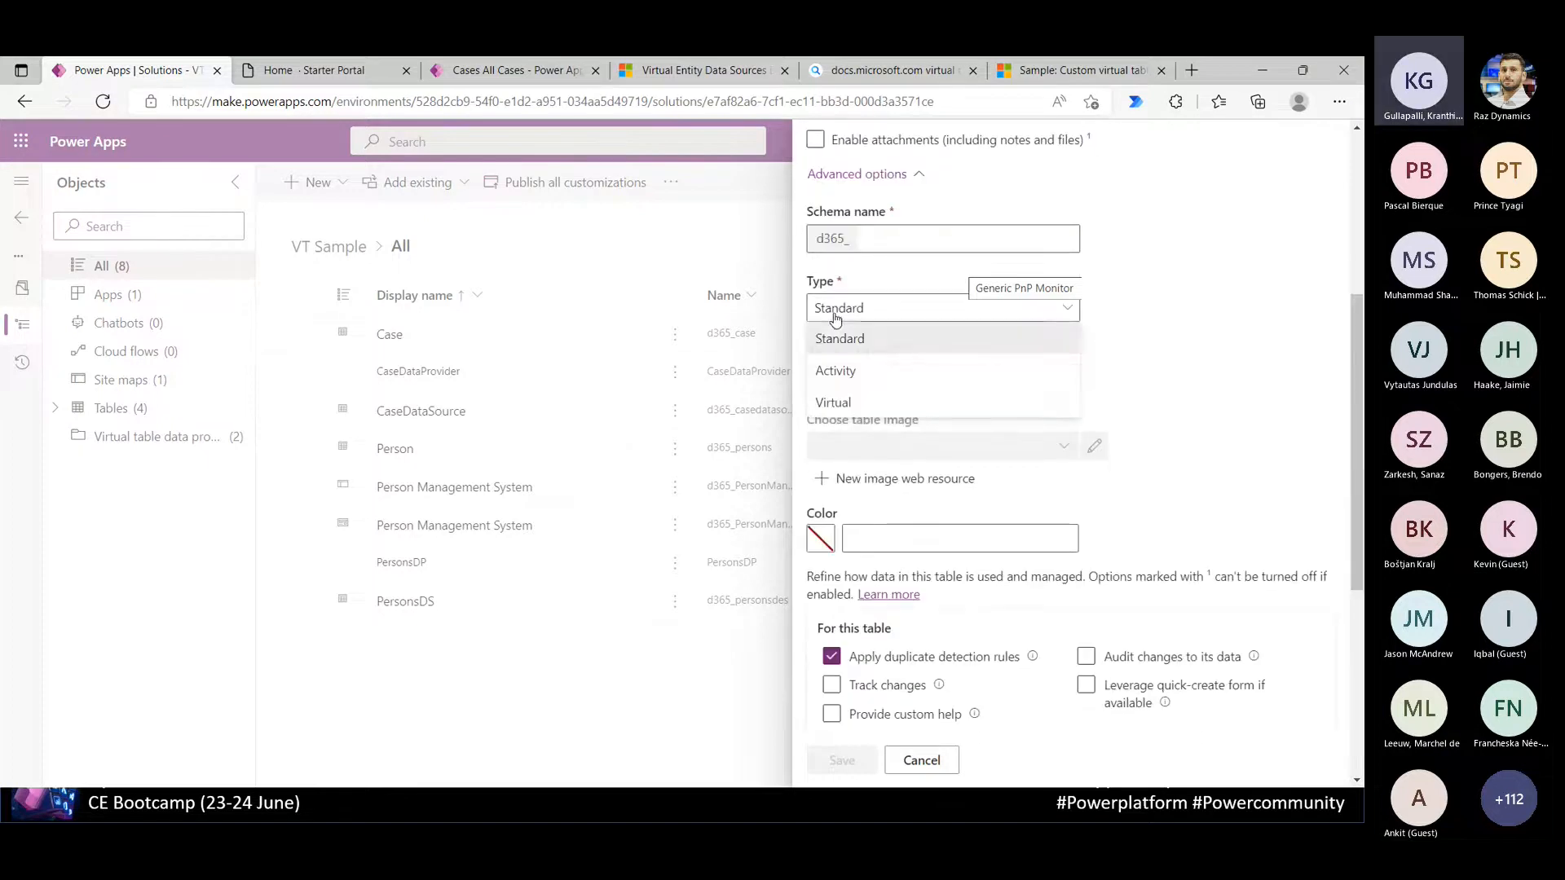
click(852, 404)
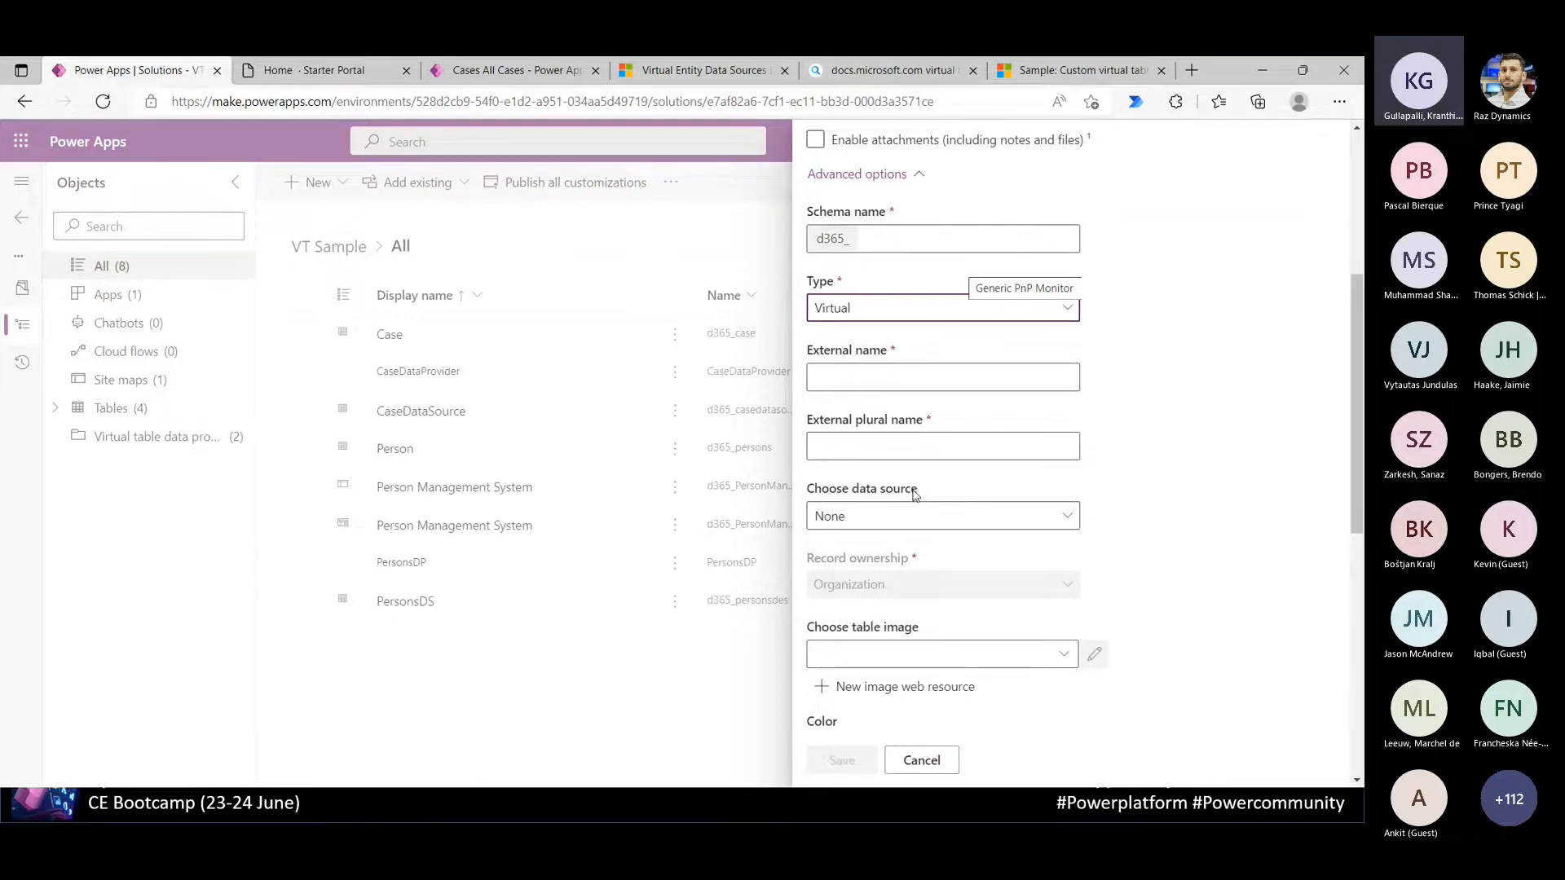
click(868, 377)
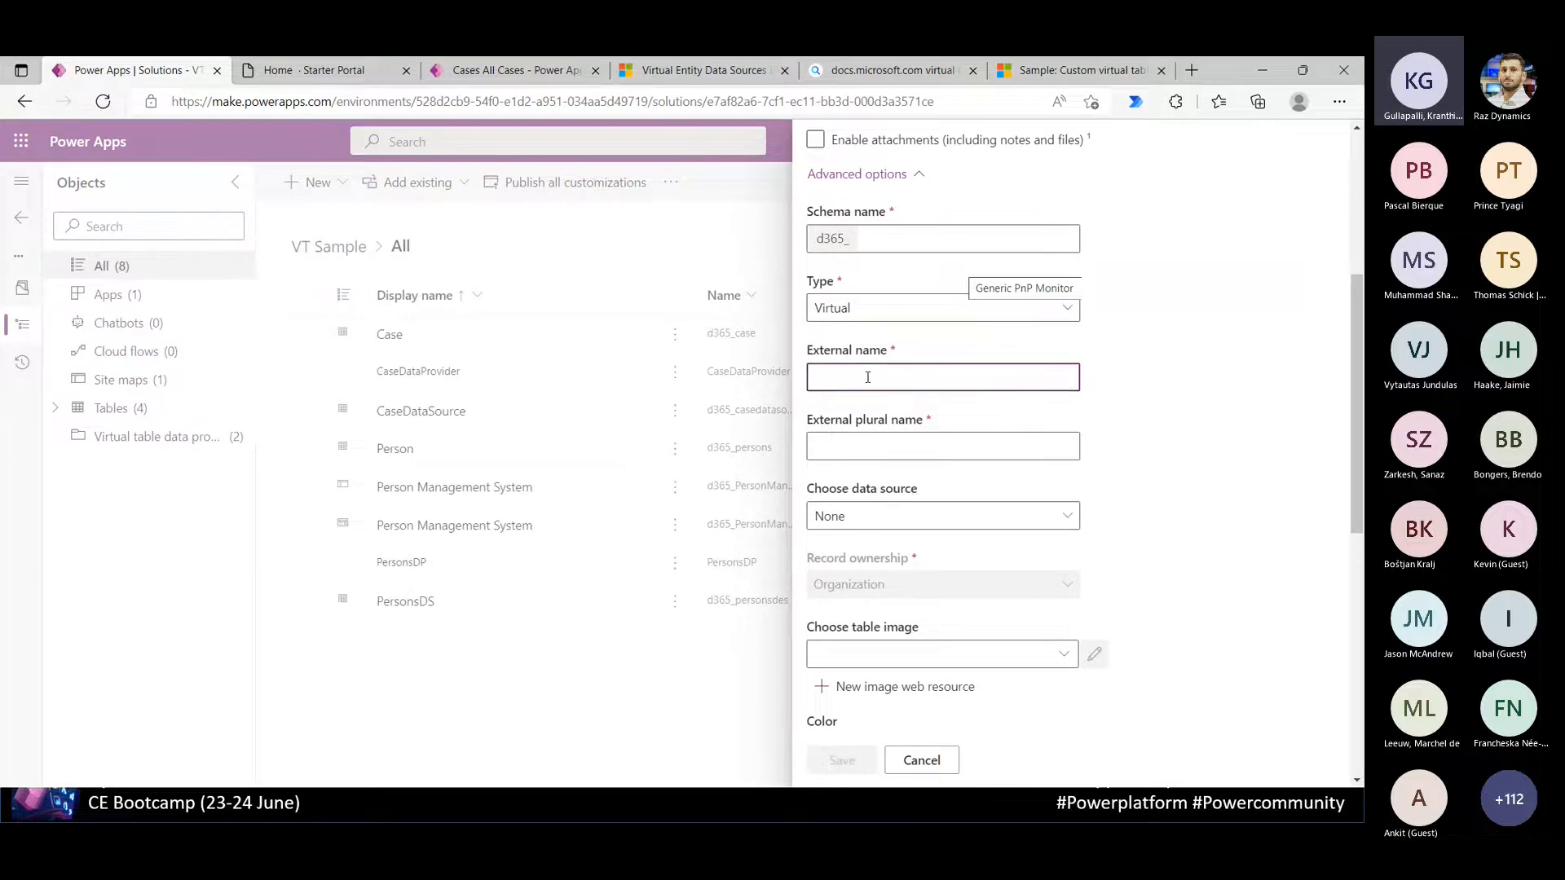
text(CAs)
text(ases)
key(BackSpace)
click(900, 527)
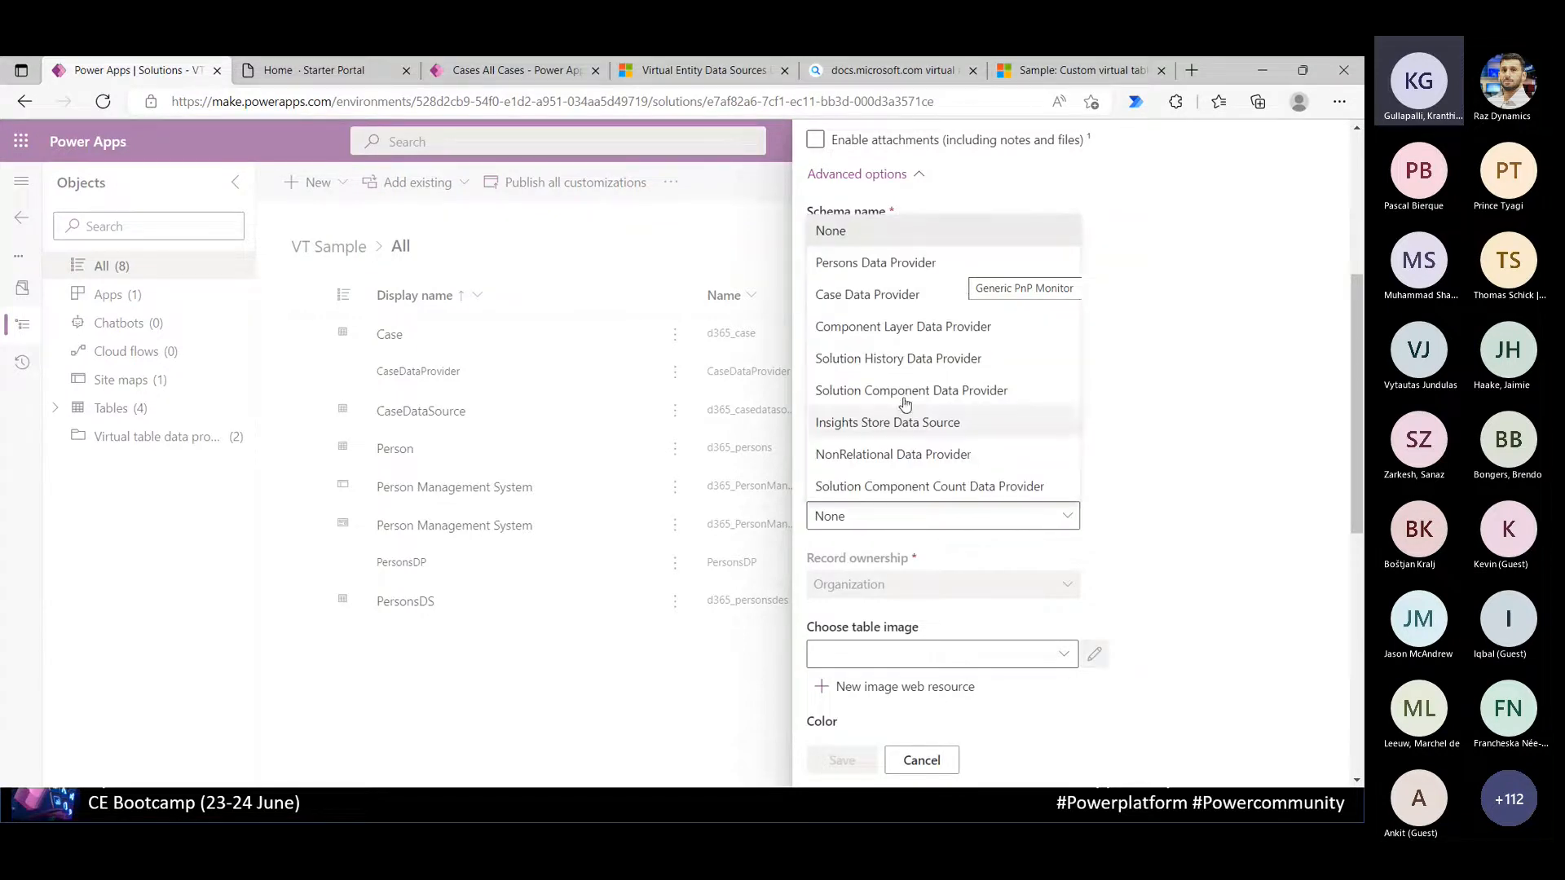
click(897, 298)
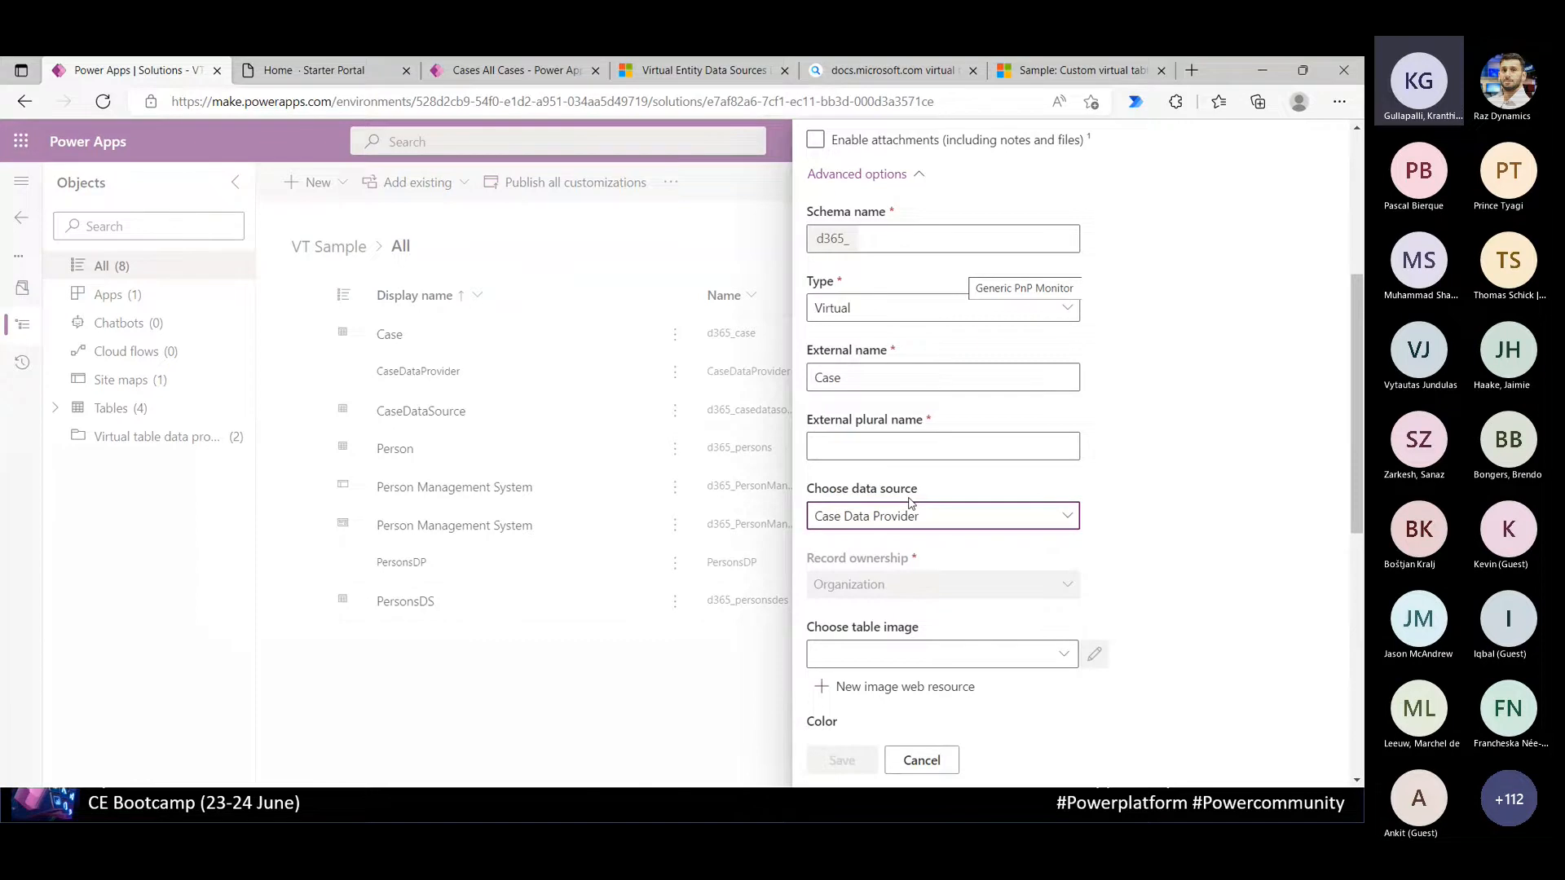
key(alt+Tab)
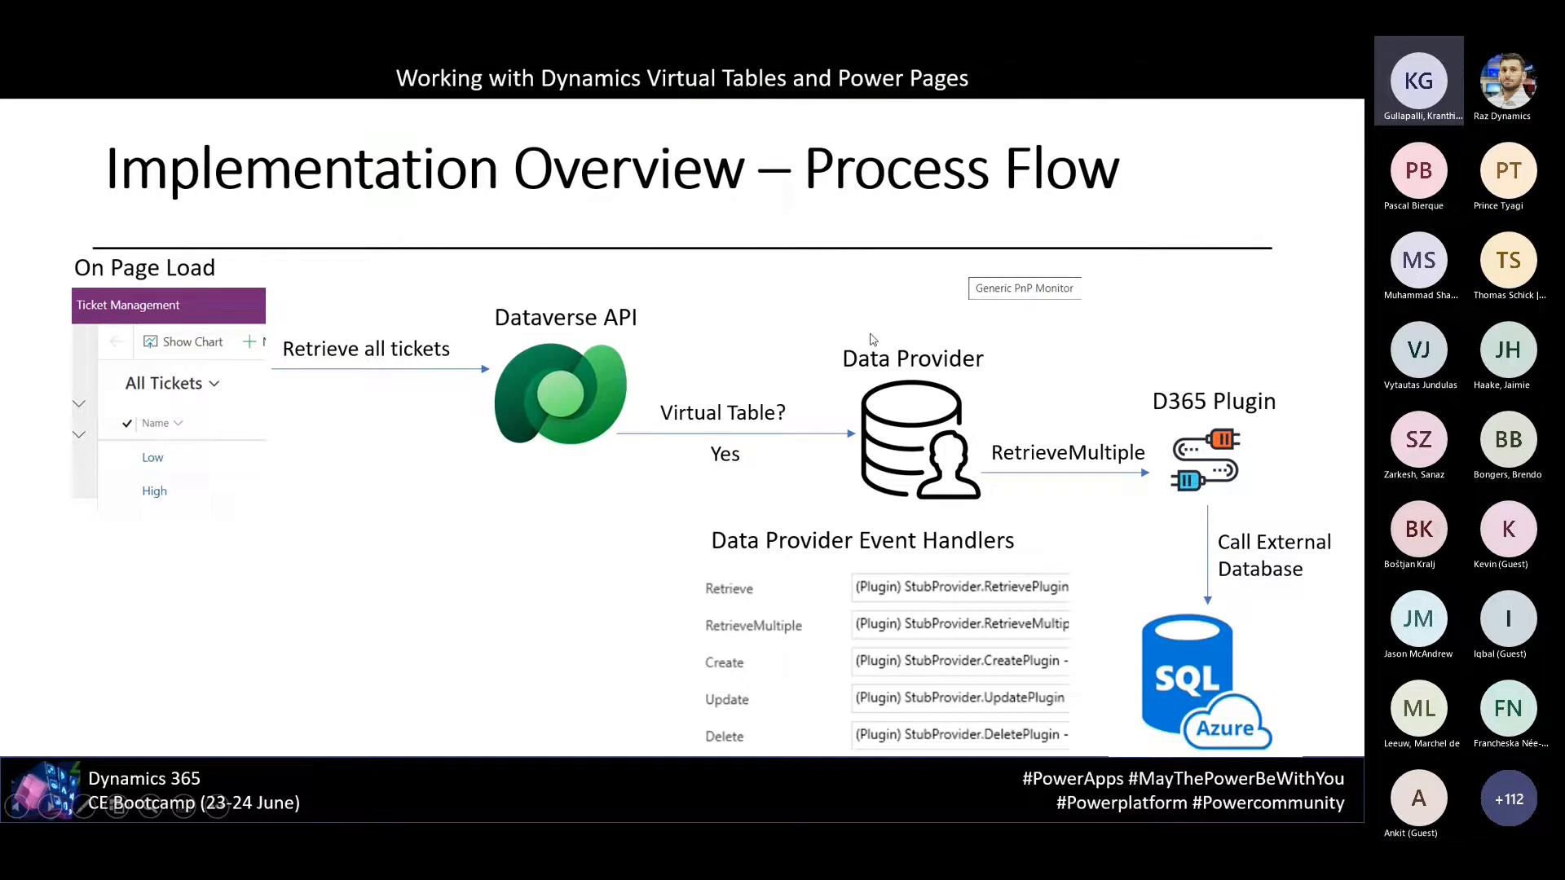
key(alt+Tab)
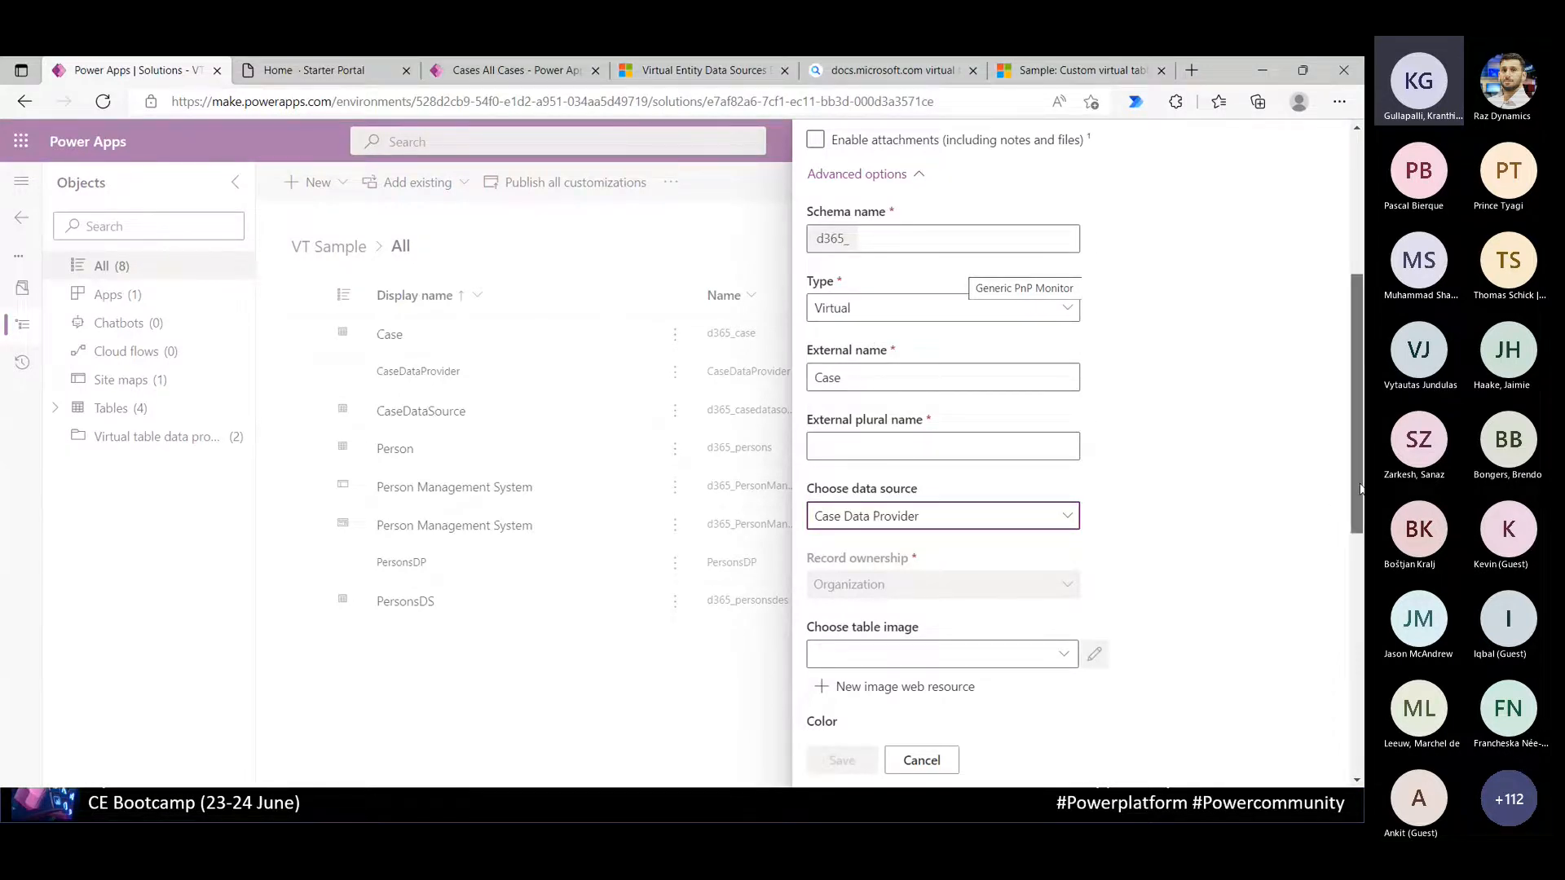
scroll(1359, 487, up, 5)
Enter 'Case' as the new table's display name, then cancel and confirm discarding it
click(855, 296)
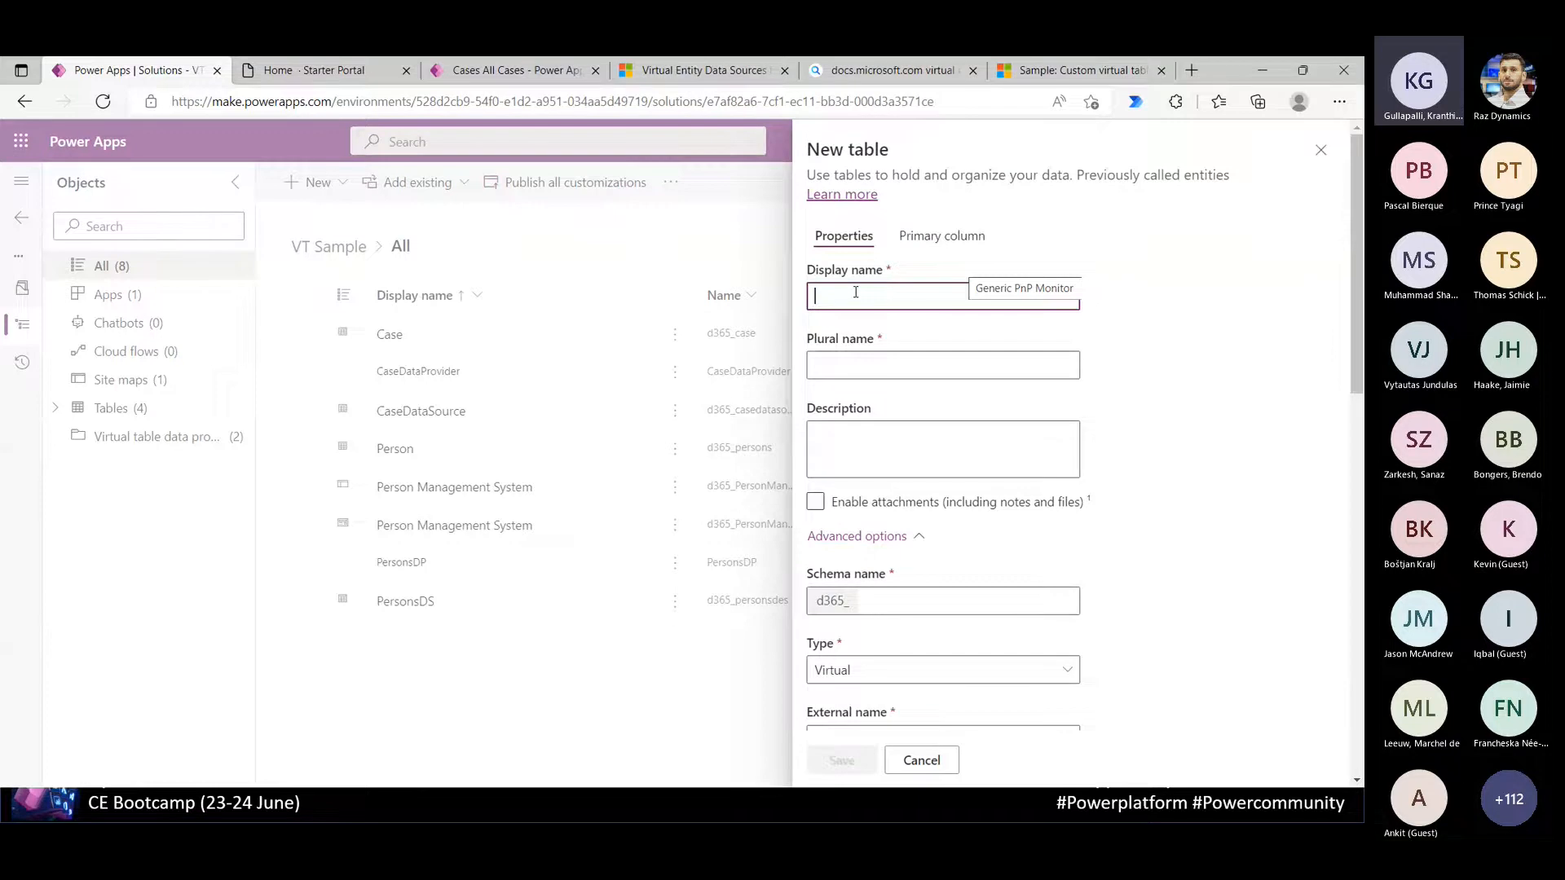
text(Case)
key(Tab)
key(Tab)
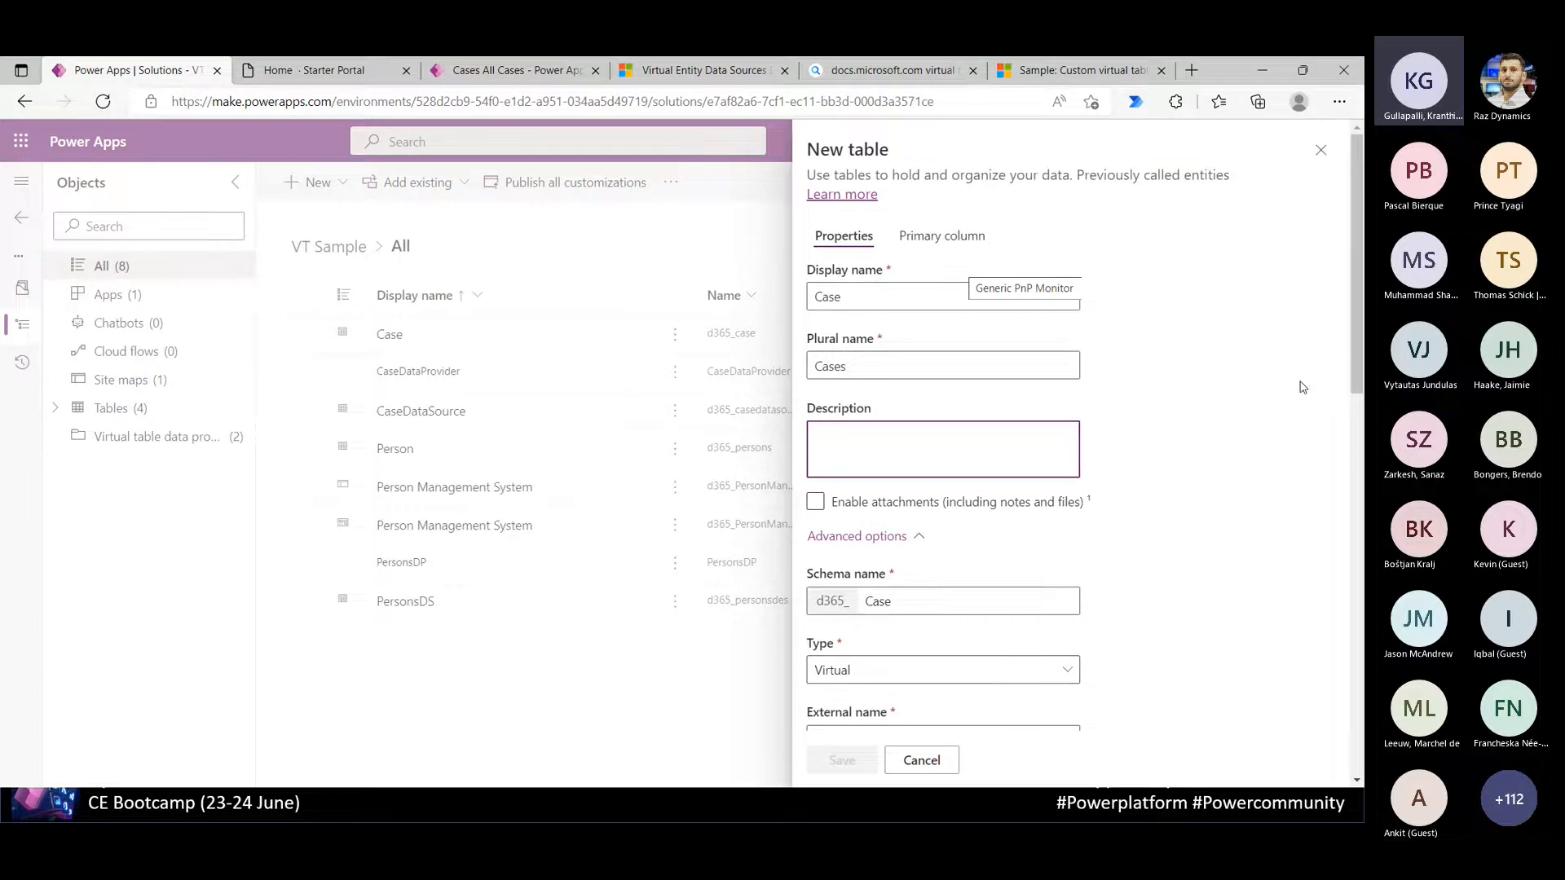
drag(1357, 340, 1351, 533)
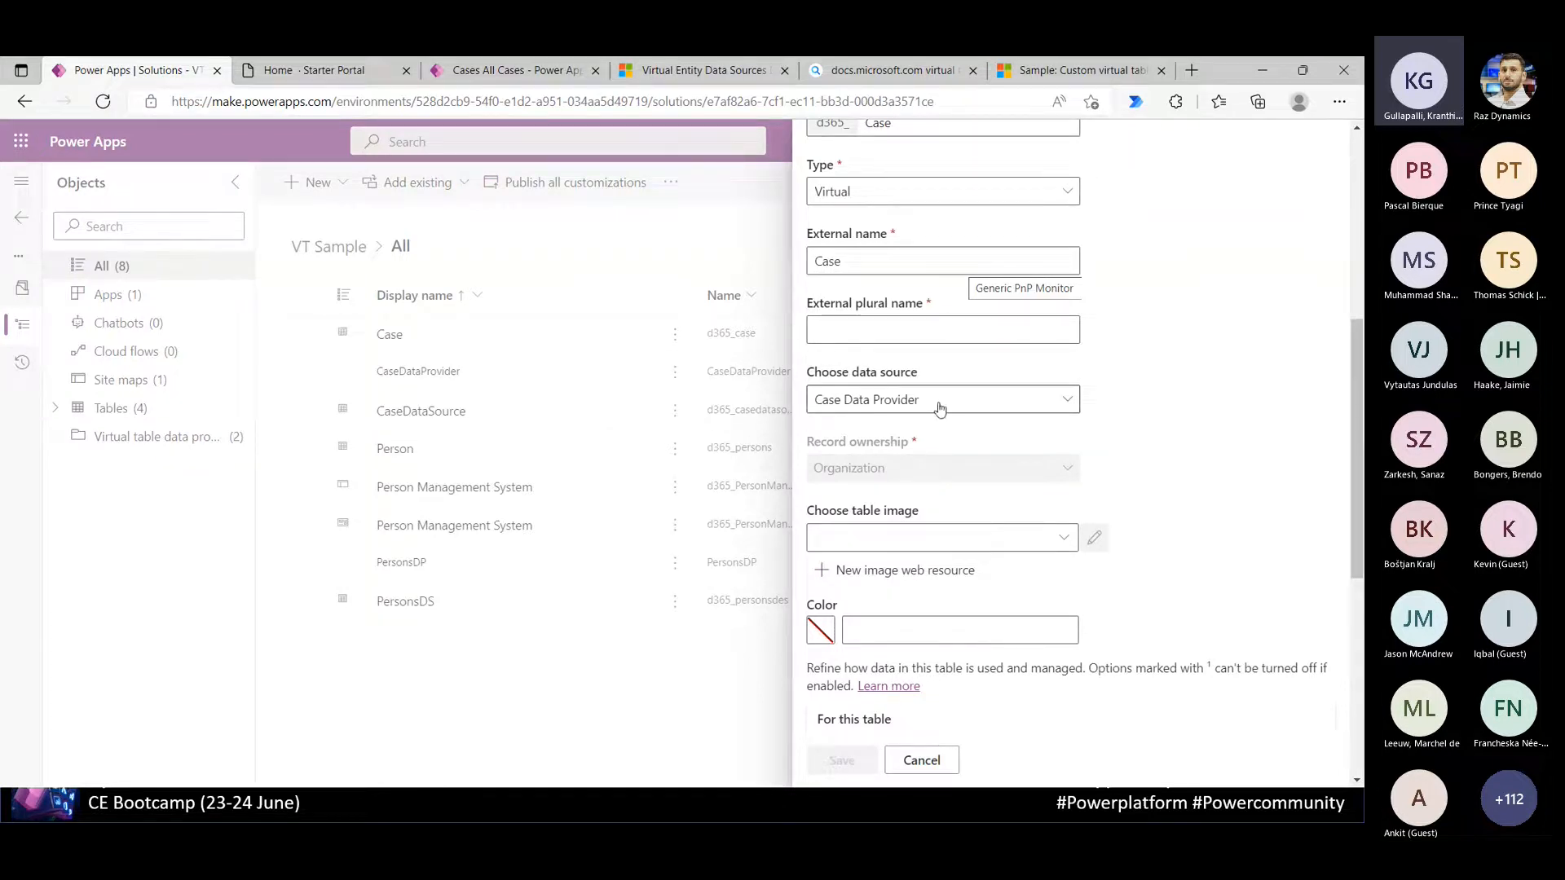
click(913, 760)
click(695, 489)
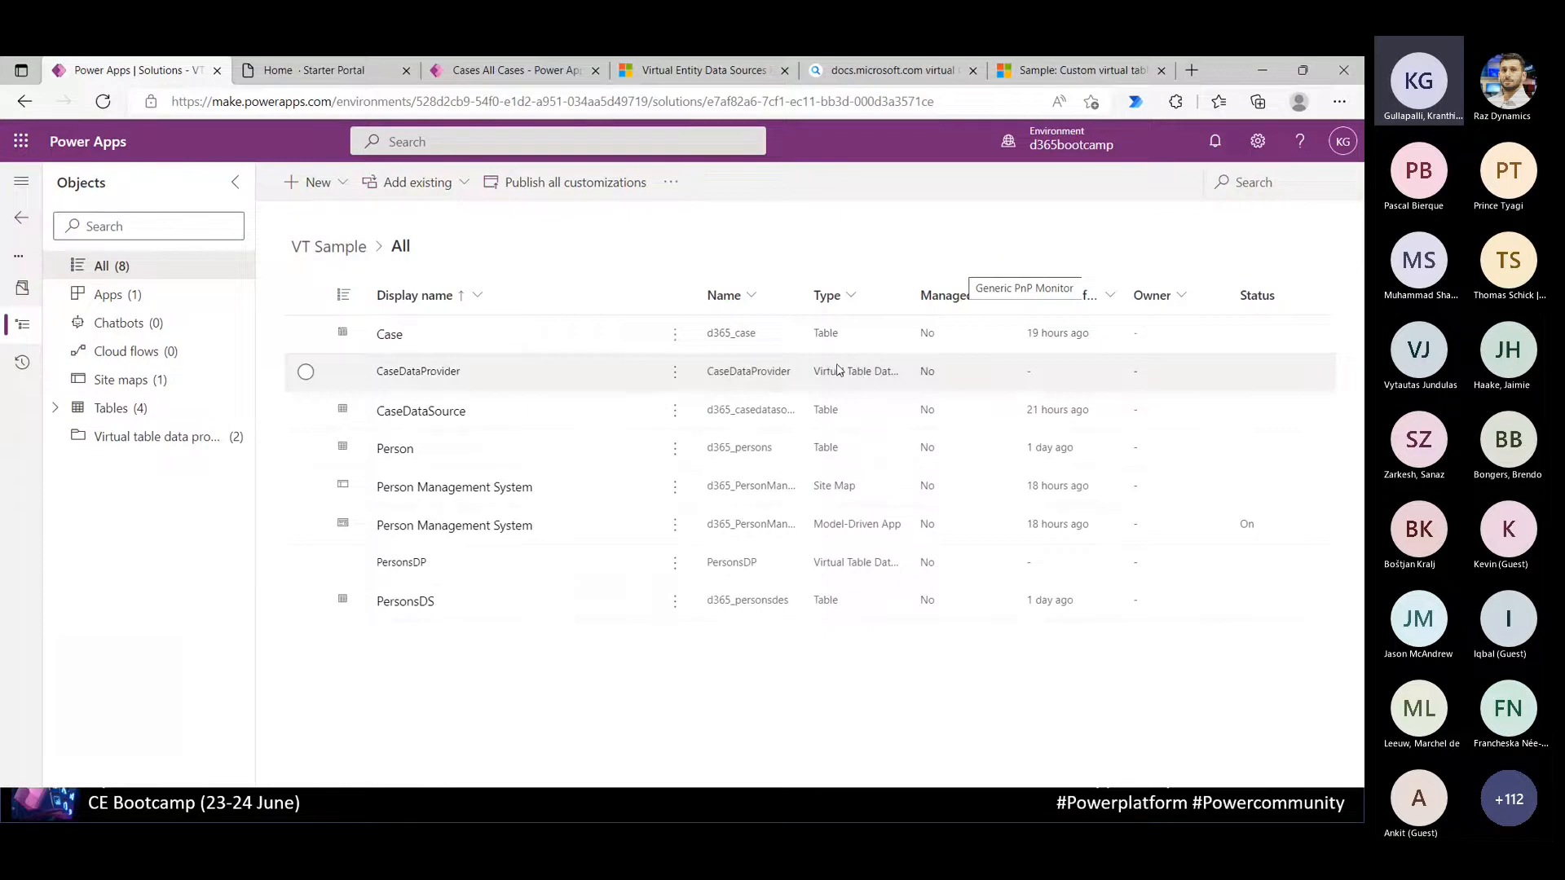
Inspect the Case table's properties and advanced options, closing without changes
click(390, 336)
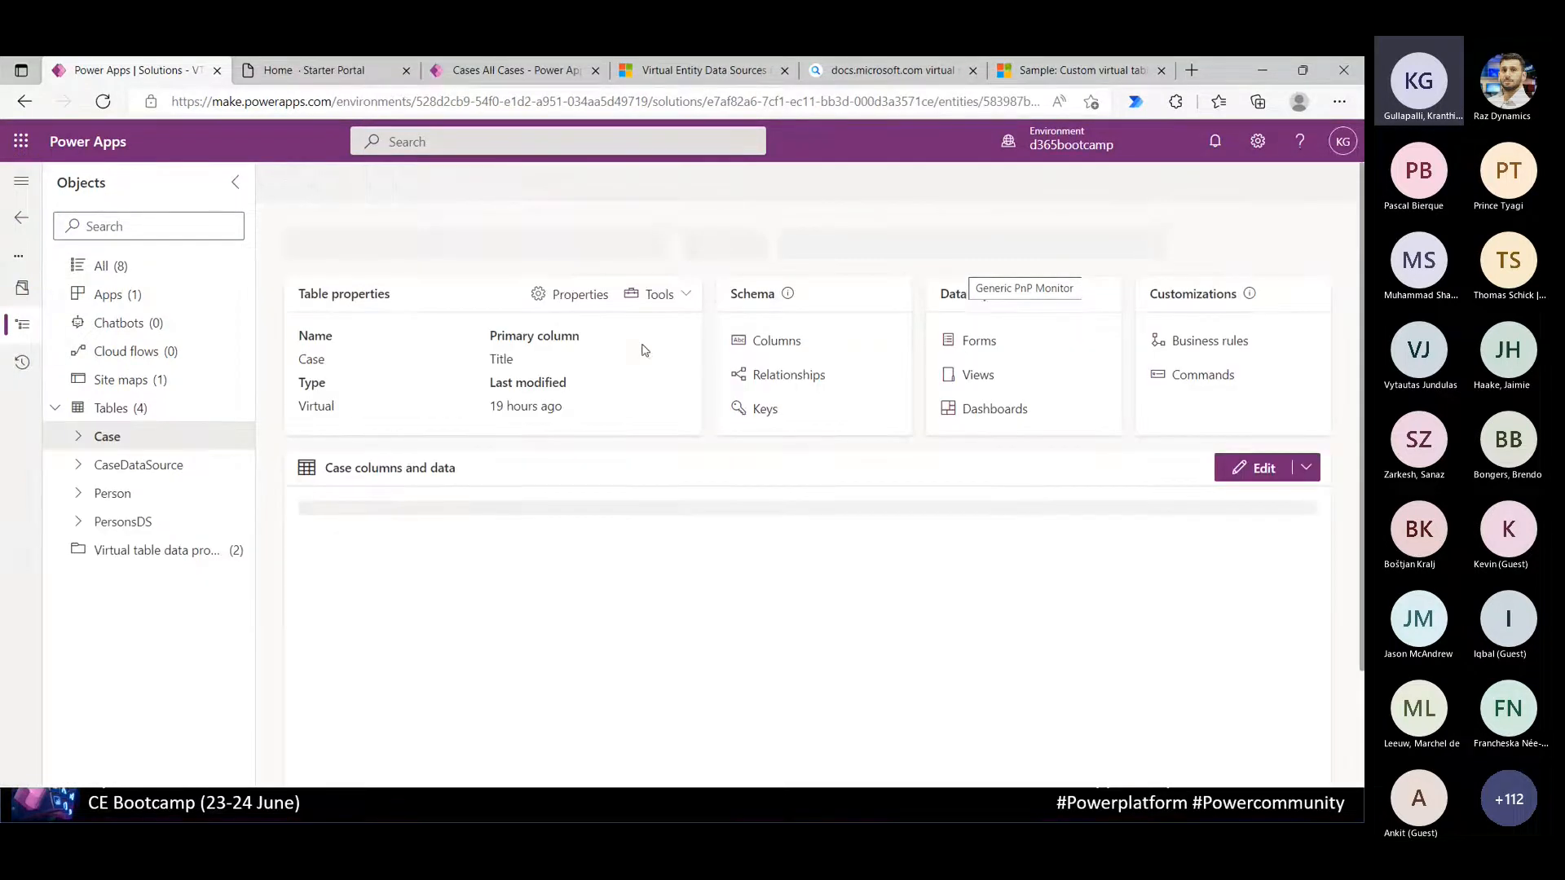
click(563, 295)
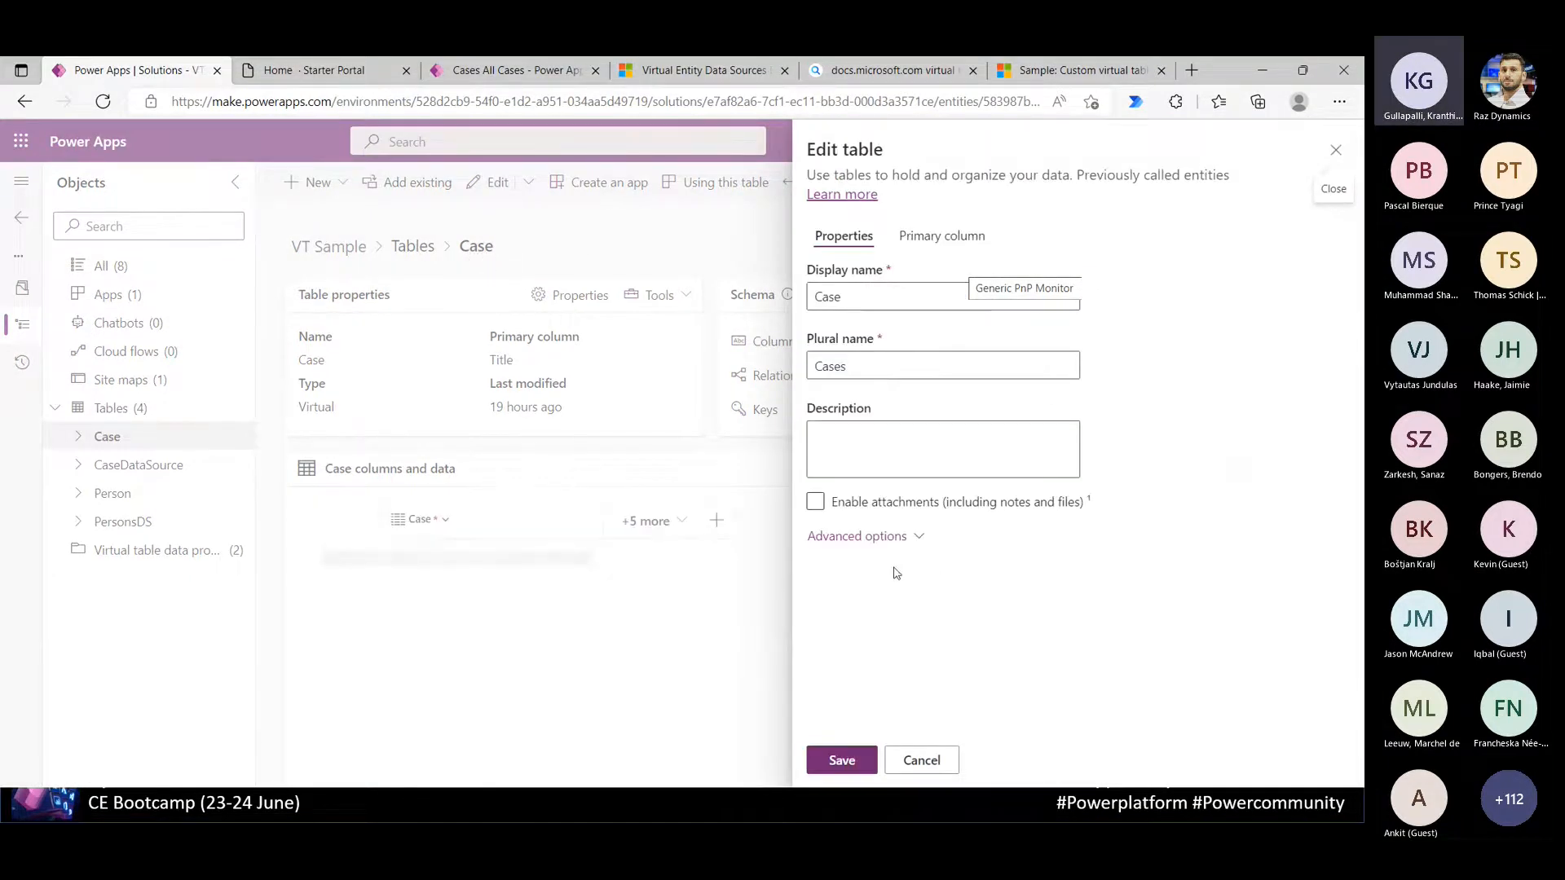
click(874, 537)
scroll(1359, 384, down, 3)
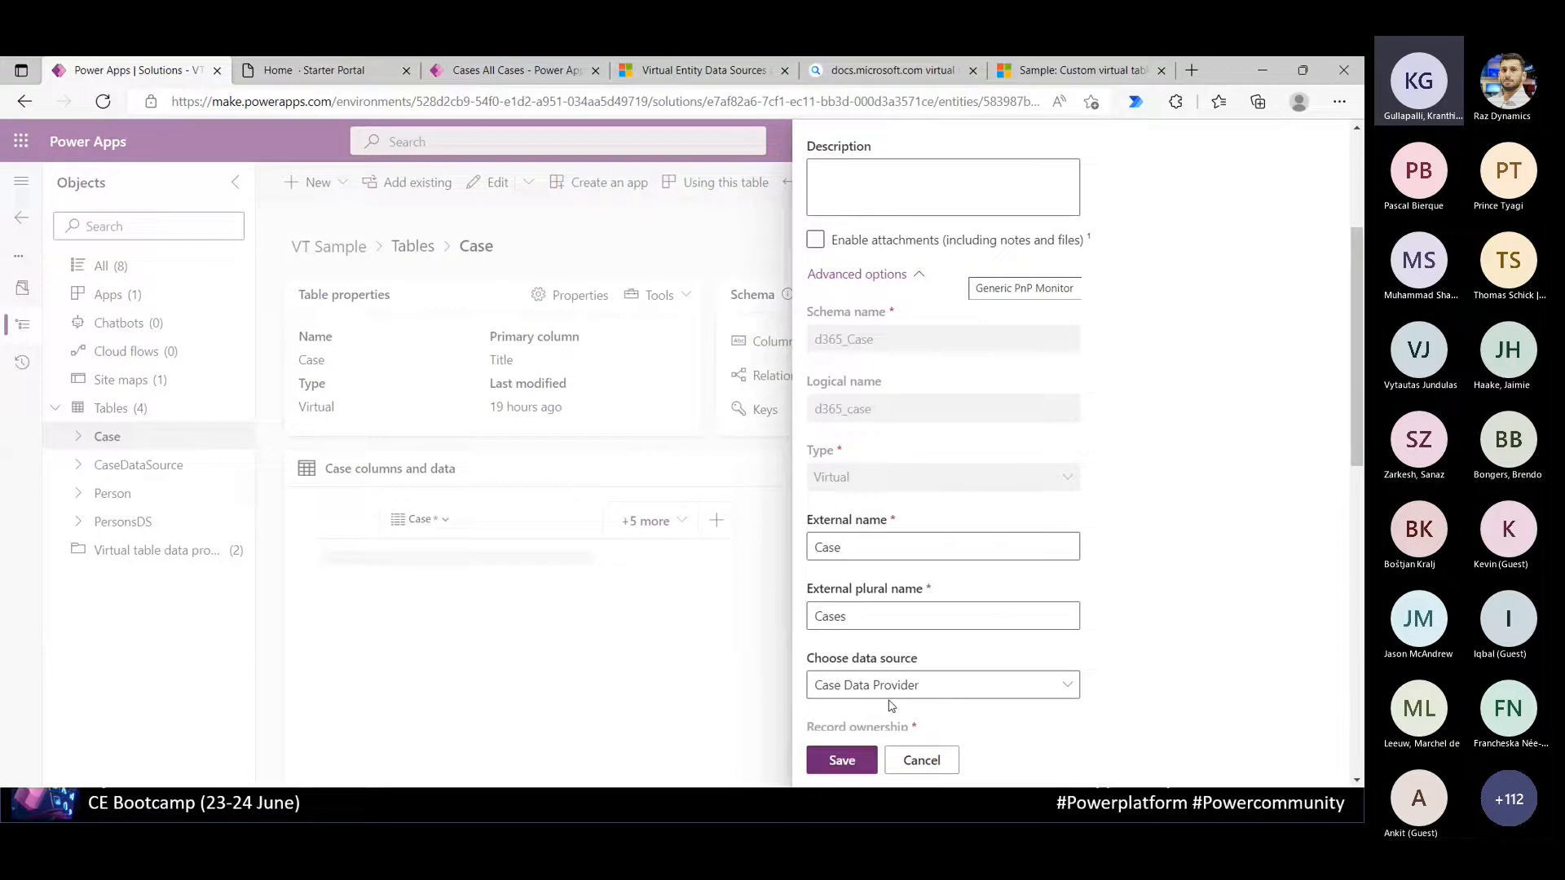
click(920, 758)
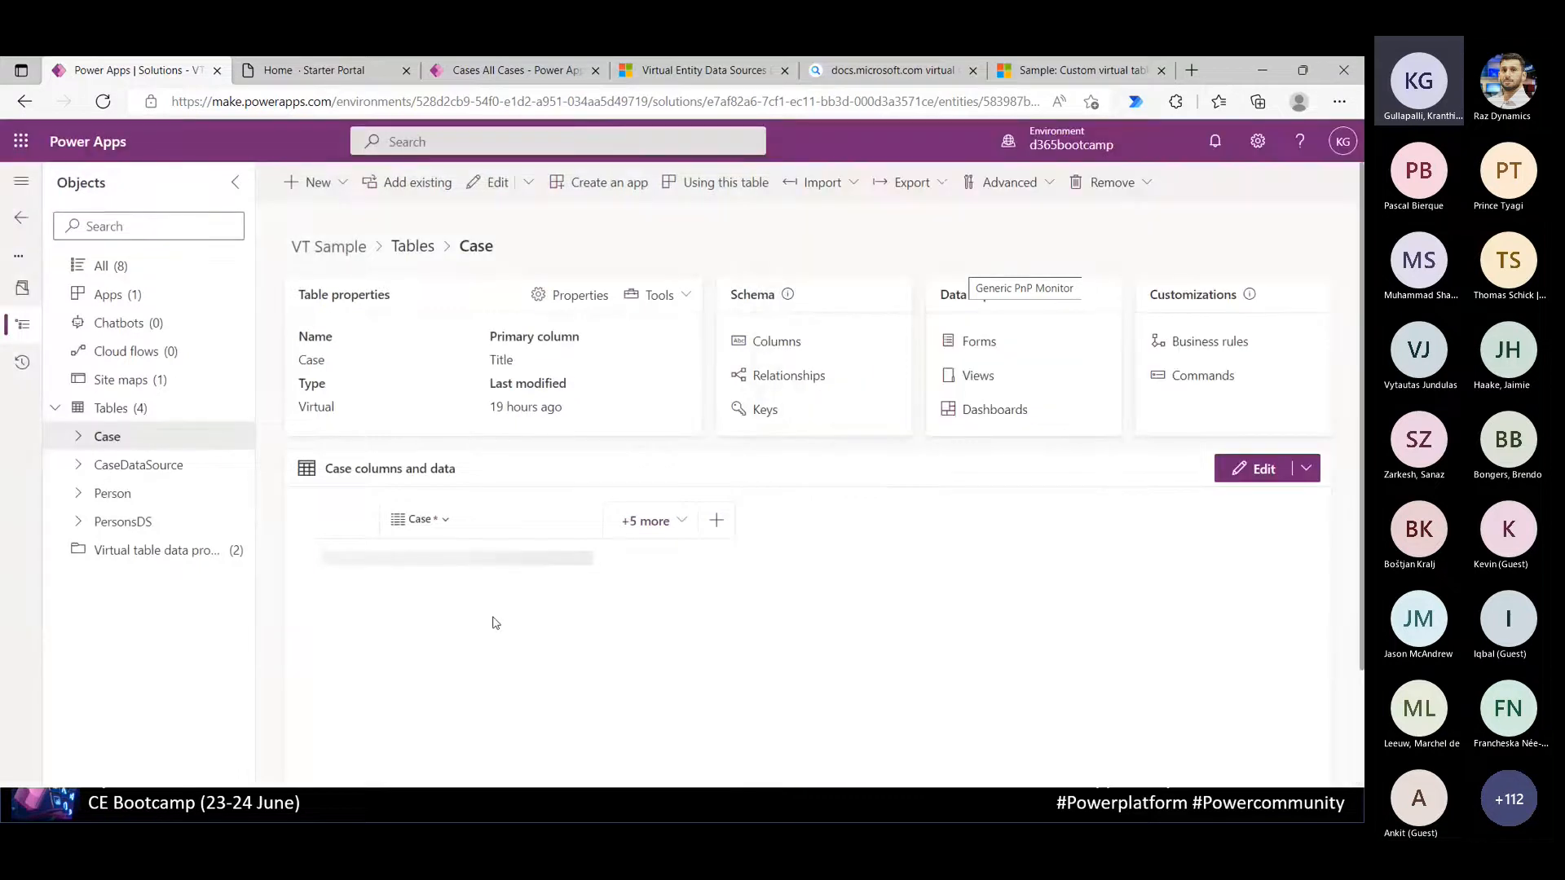
Go to the VT Sample Tables list, glancing at the slide show and coming back
click(422, 248)
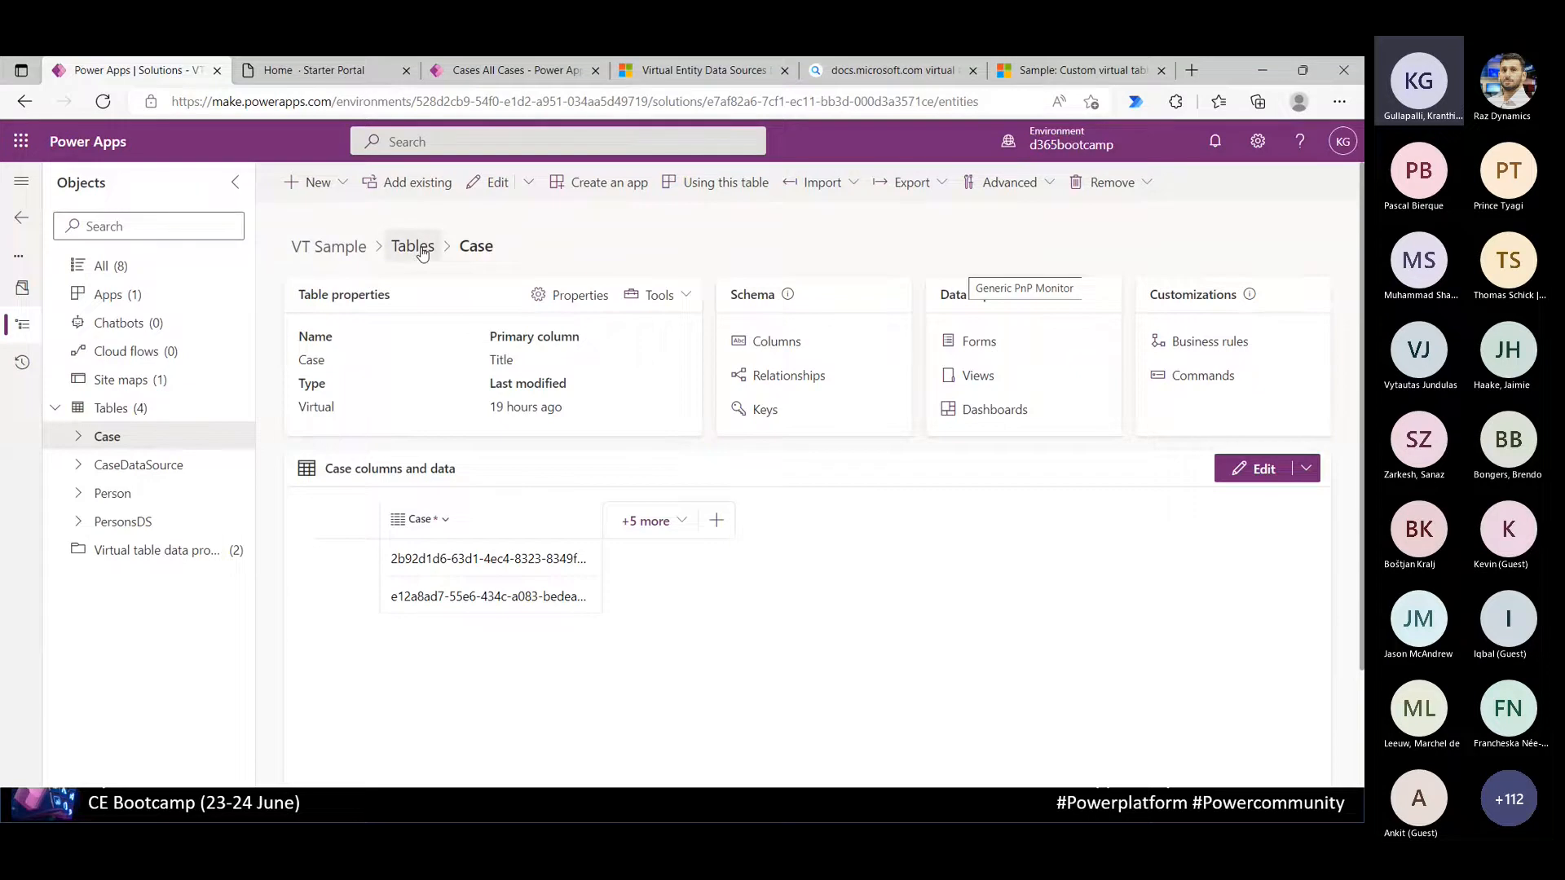
key(alt+Tab)
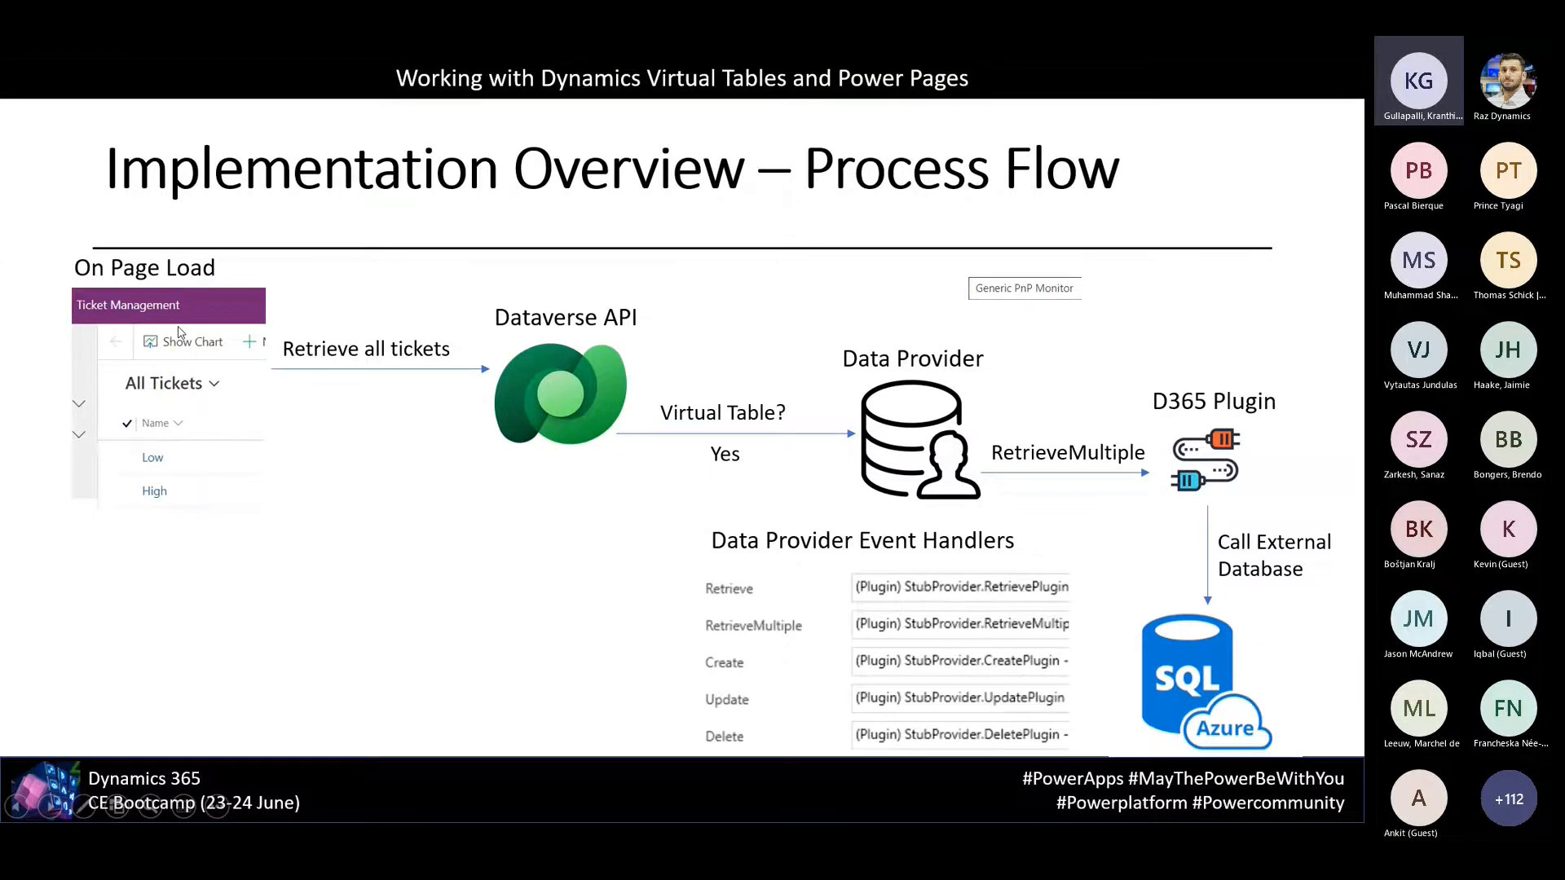
key(alt+Tab)
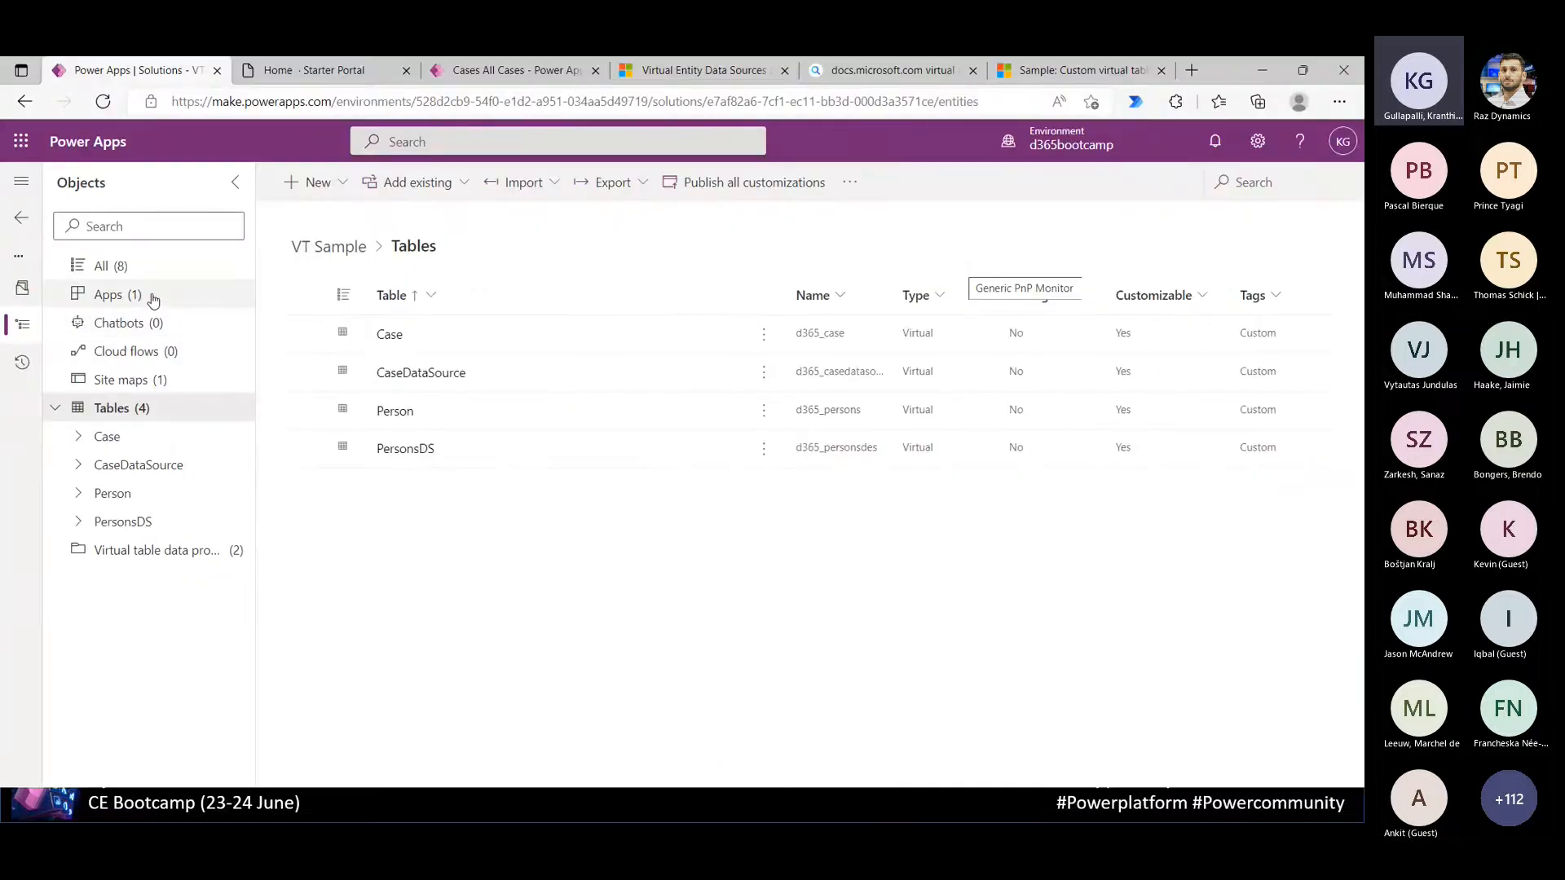
Play the Person Management System app from the VT Sample solution's Apps list
click(154, 300)
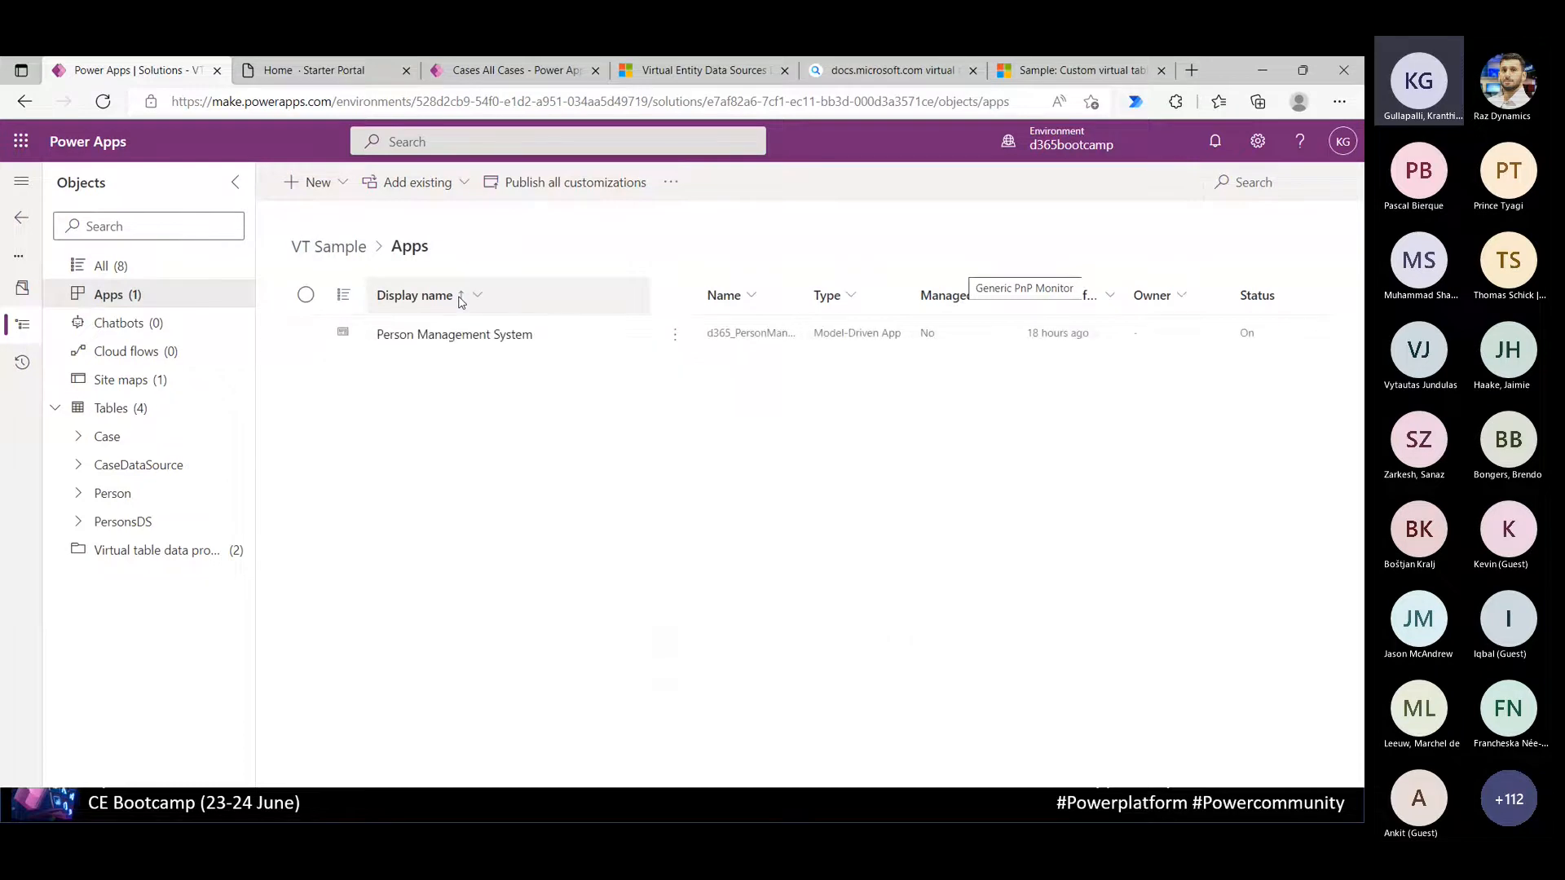
click(675, 336)
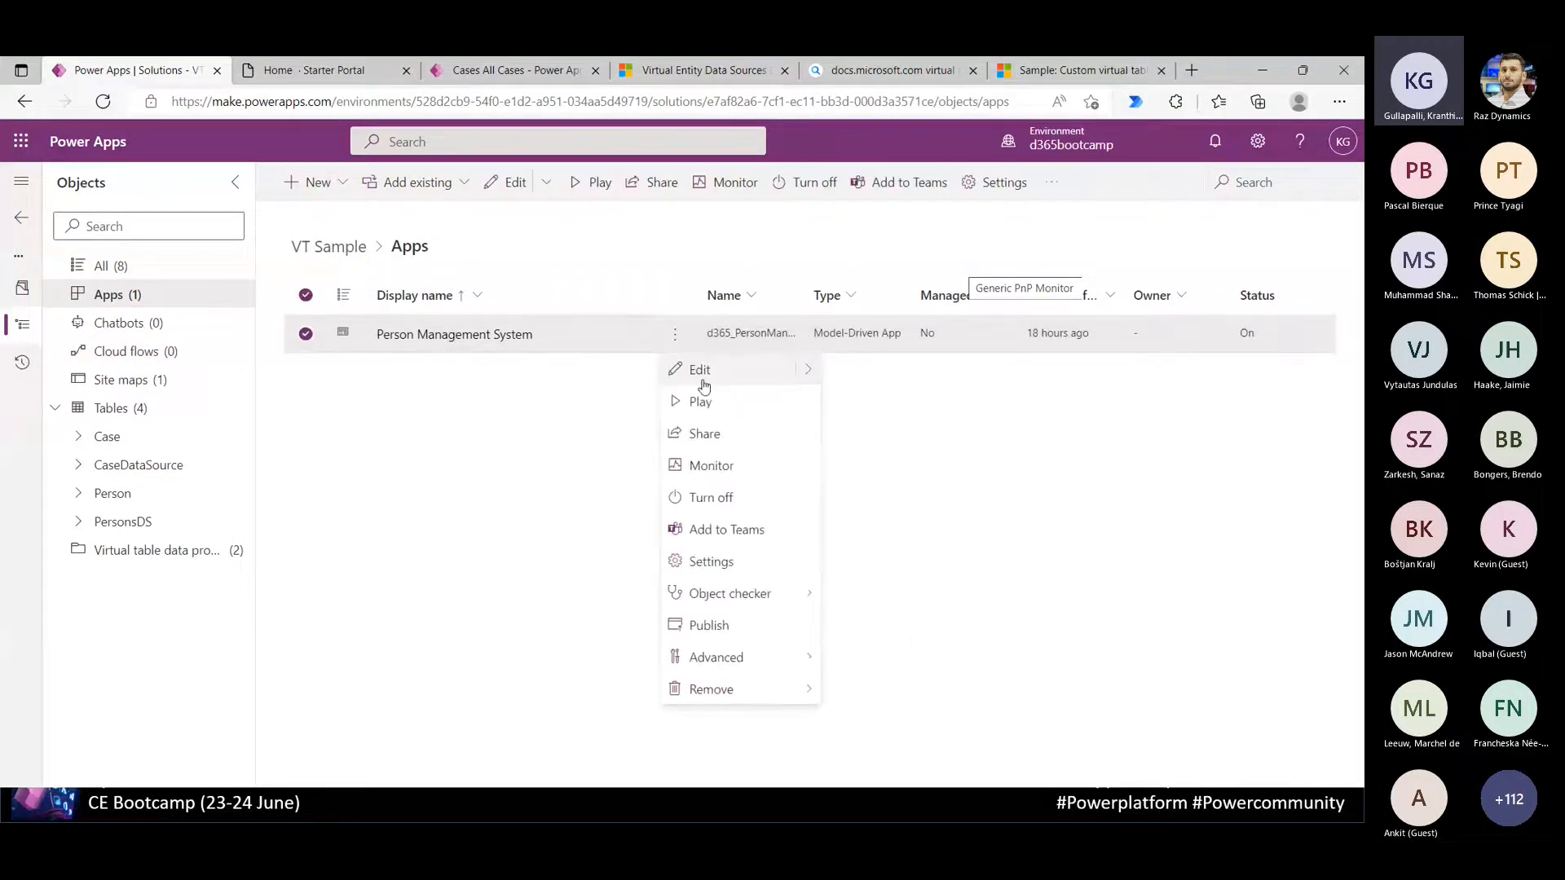
click(709, 379)
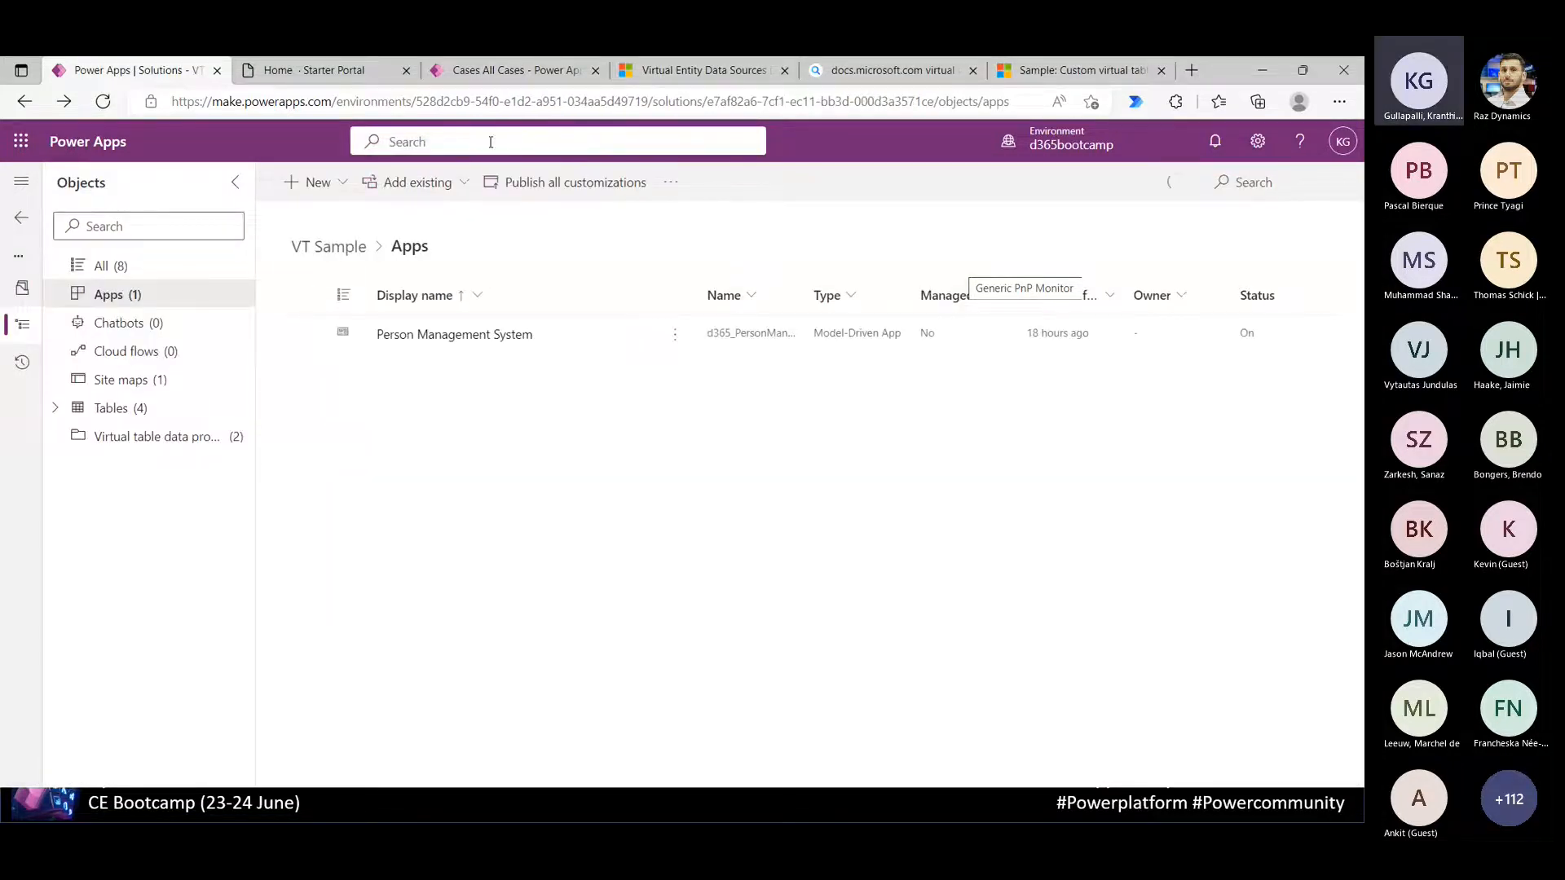
click(676, 336)
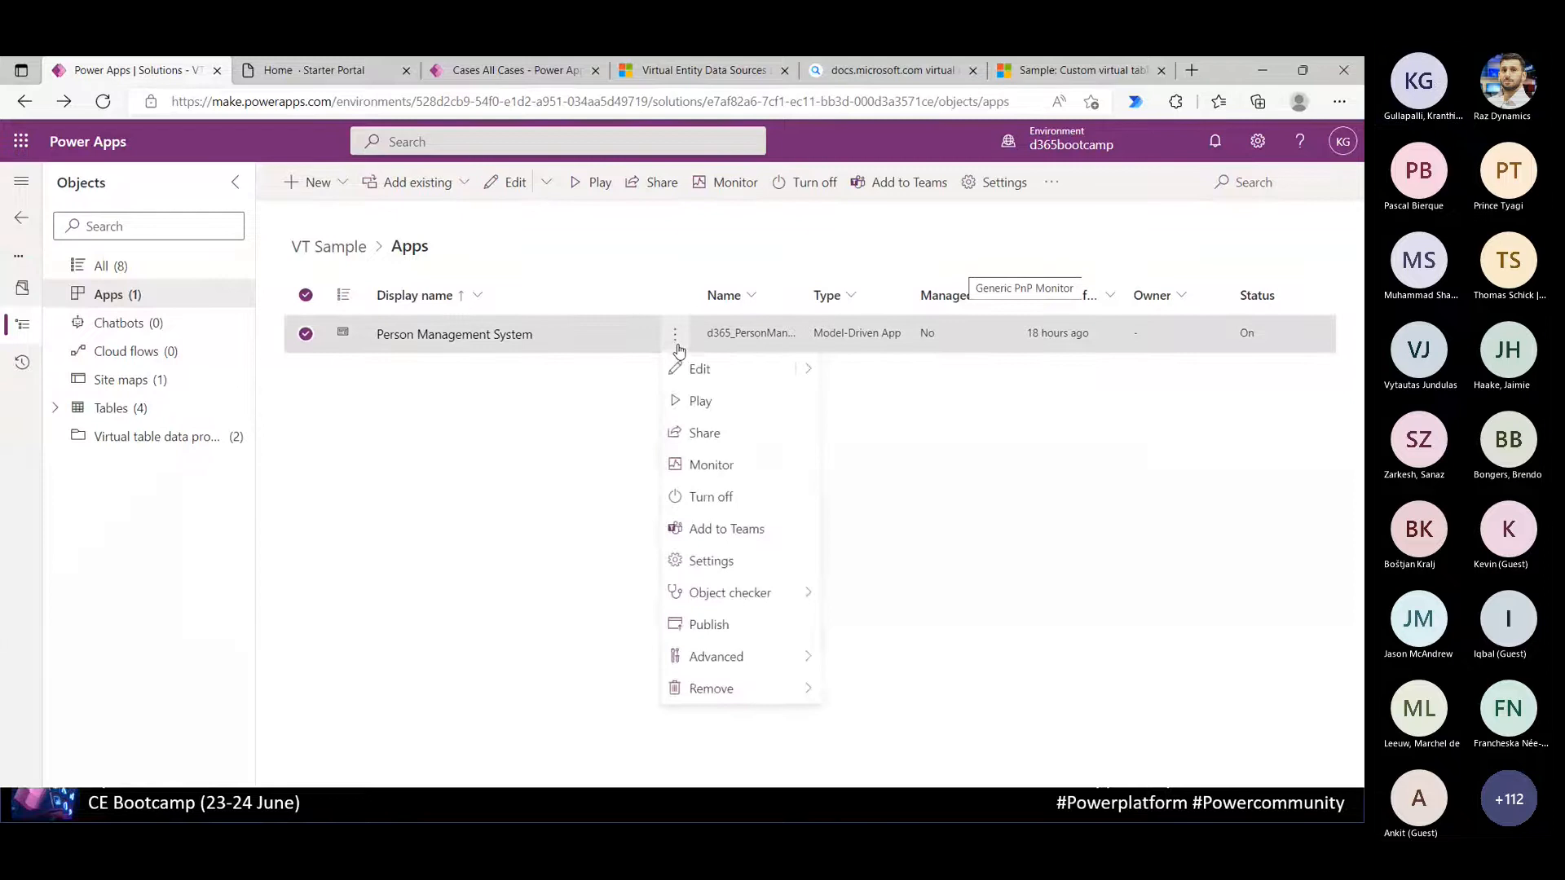
click(694, 399)
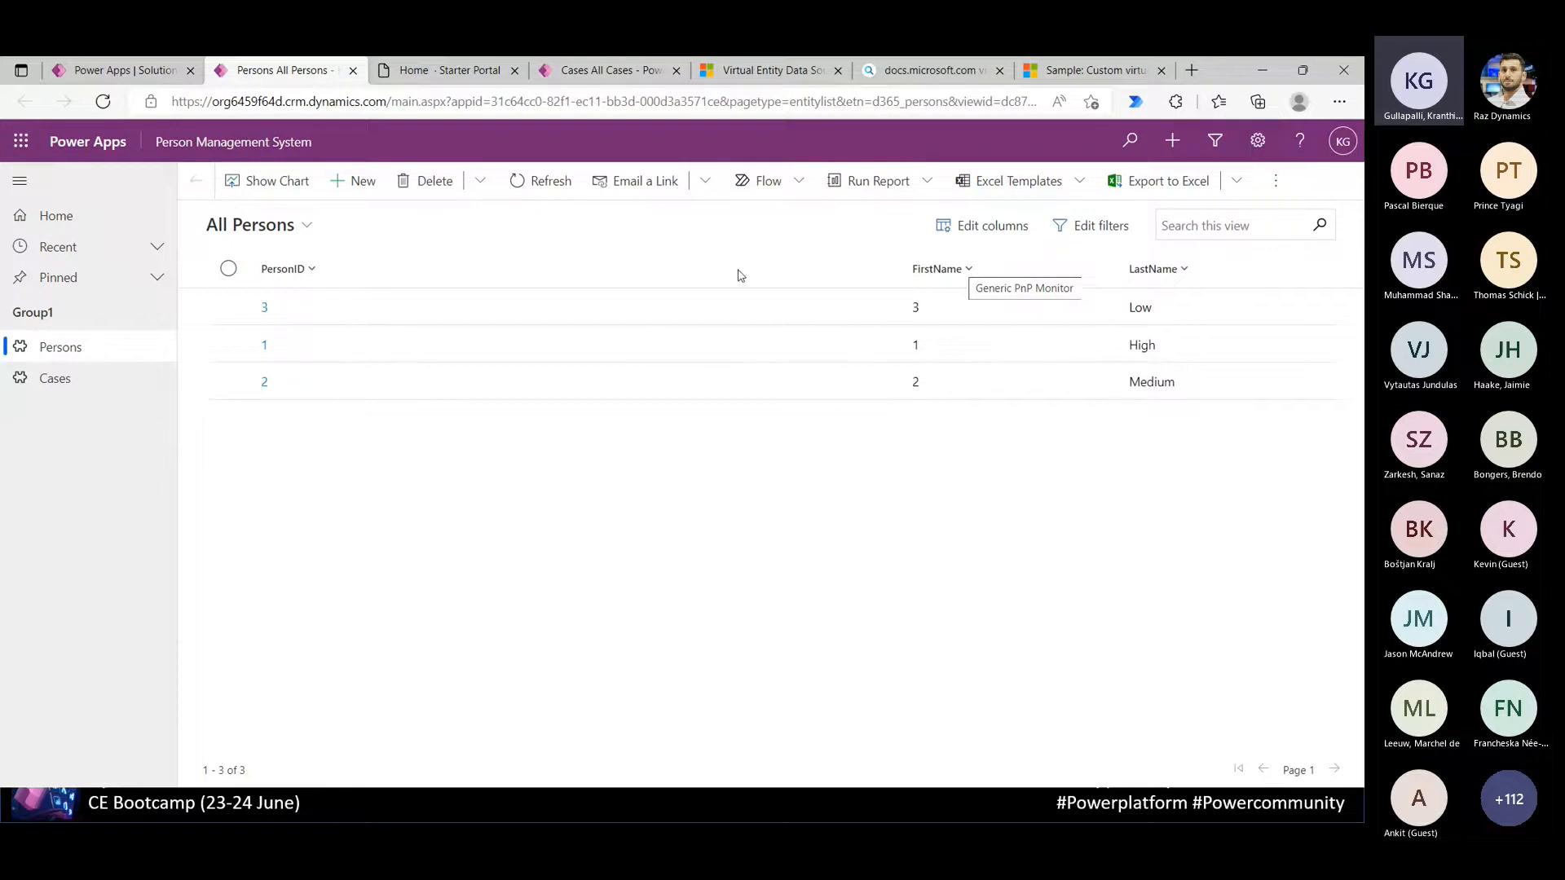
Show the app's All Cases list with CAS-229 and CAS-123, then switch to SQL Server Management Studio
click(68, 385)
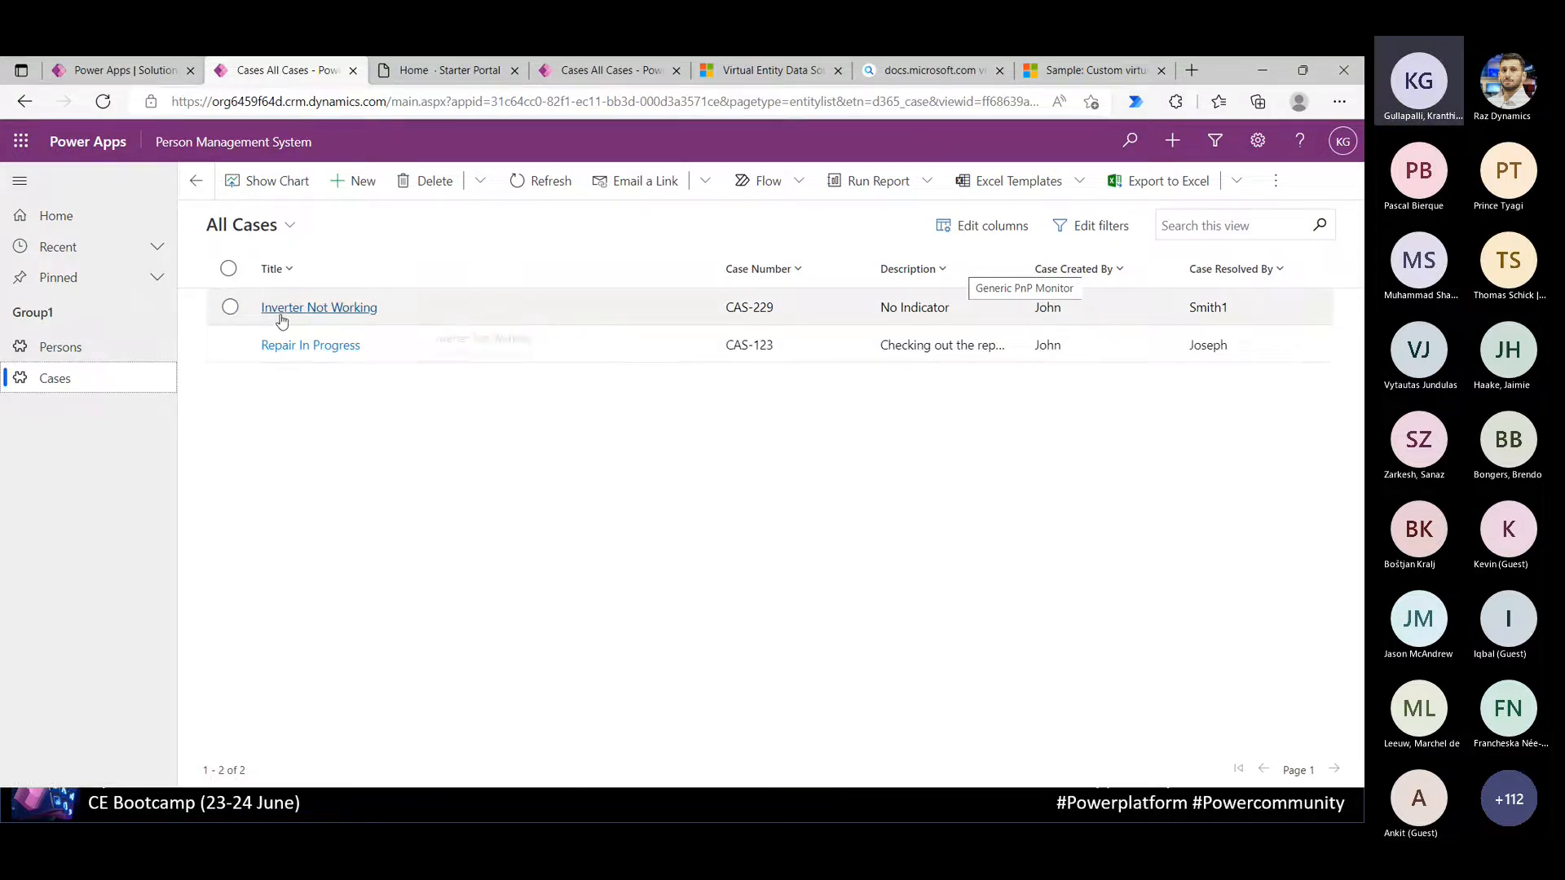
key(alt+Tab)
key(alt+Tab)
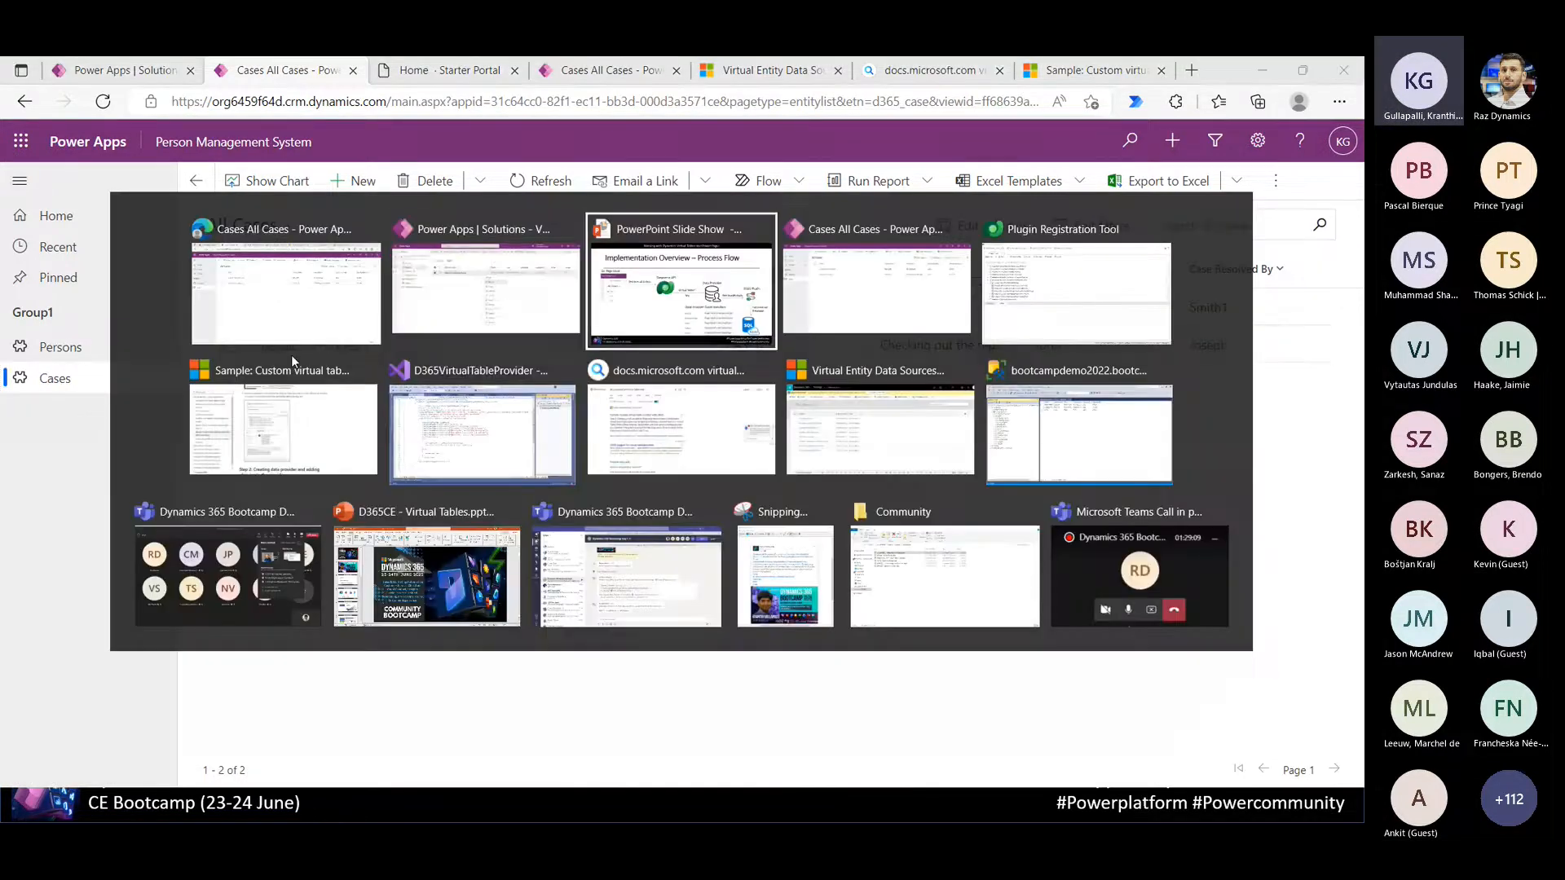
key(alt+Tab)
key(alt+Tab)
key(alt+Tab)
key(alt+Tab)
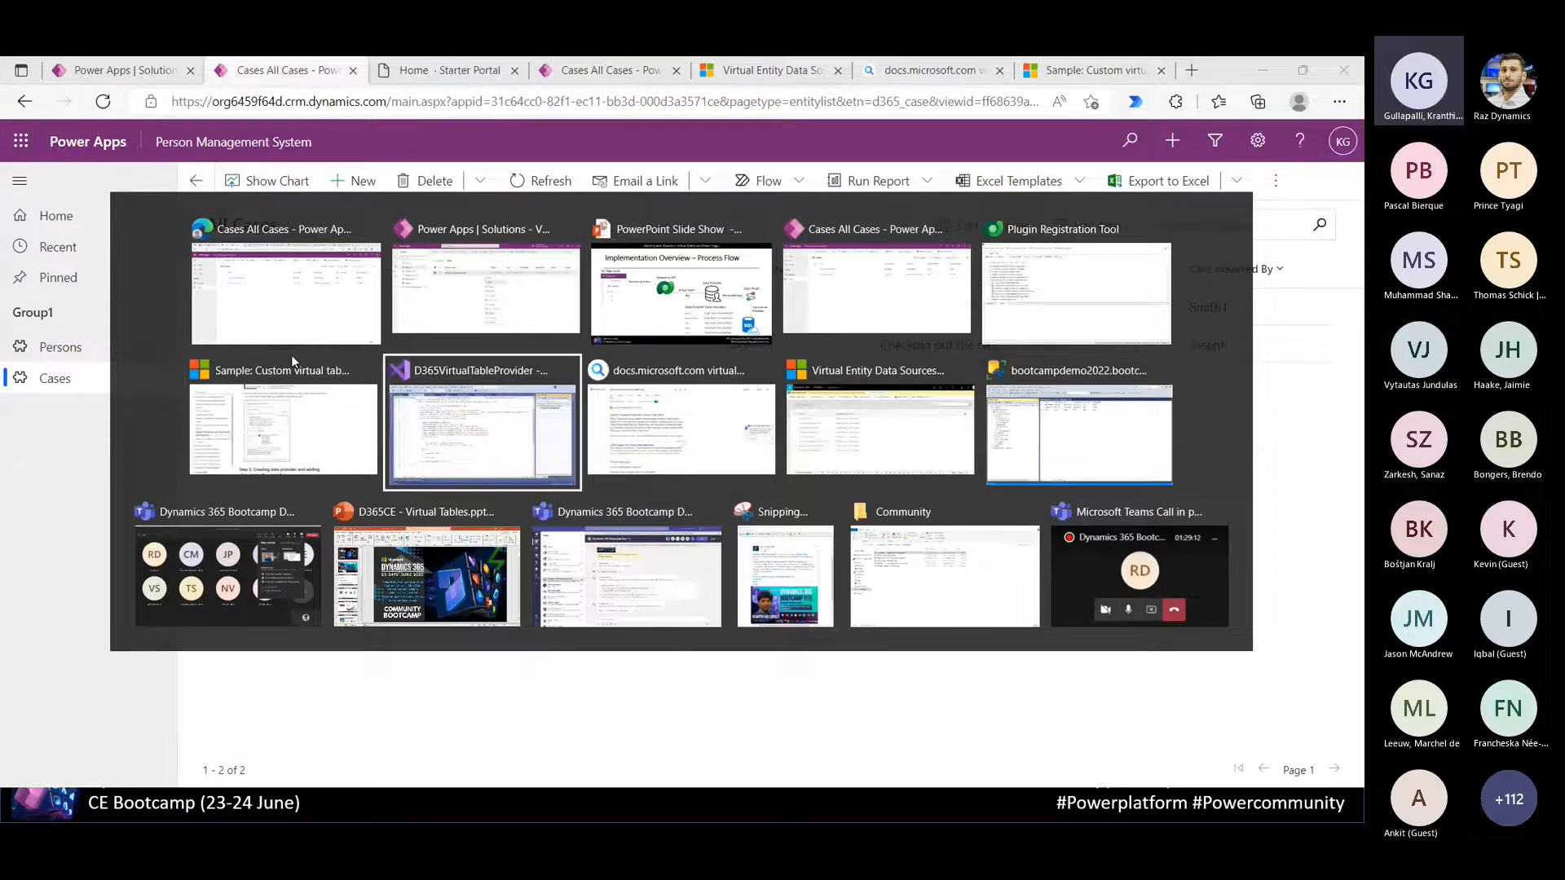
key(alt+Tab)
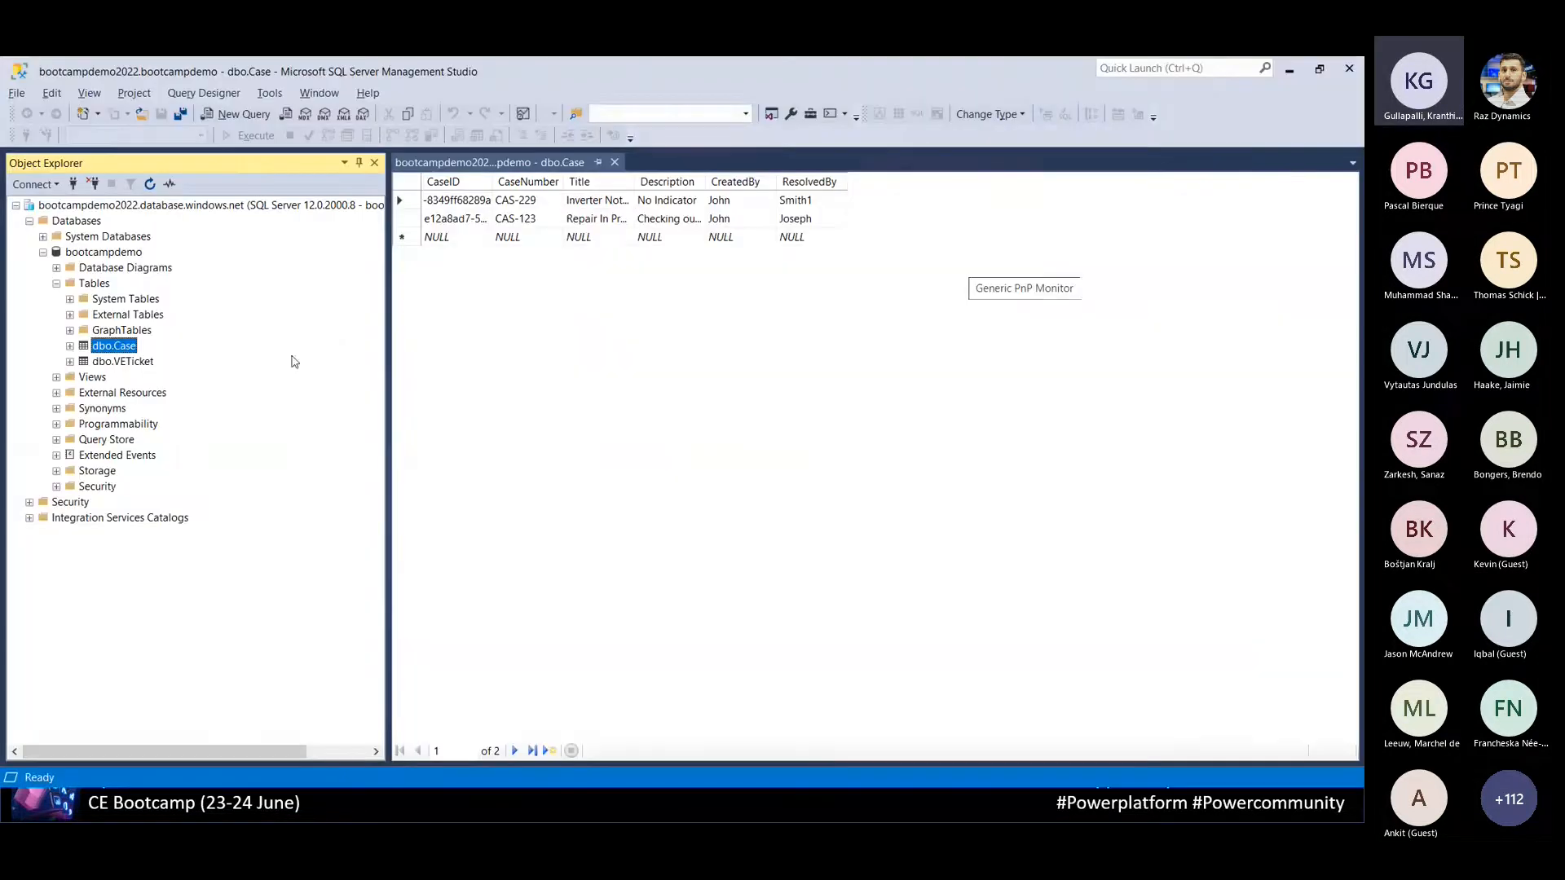
Widen the Title column, re-run the dbo.Case query, then return to Edge
drag(635, 181, 761, 186)
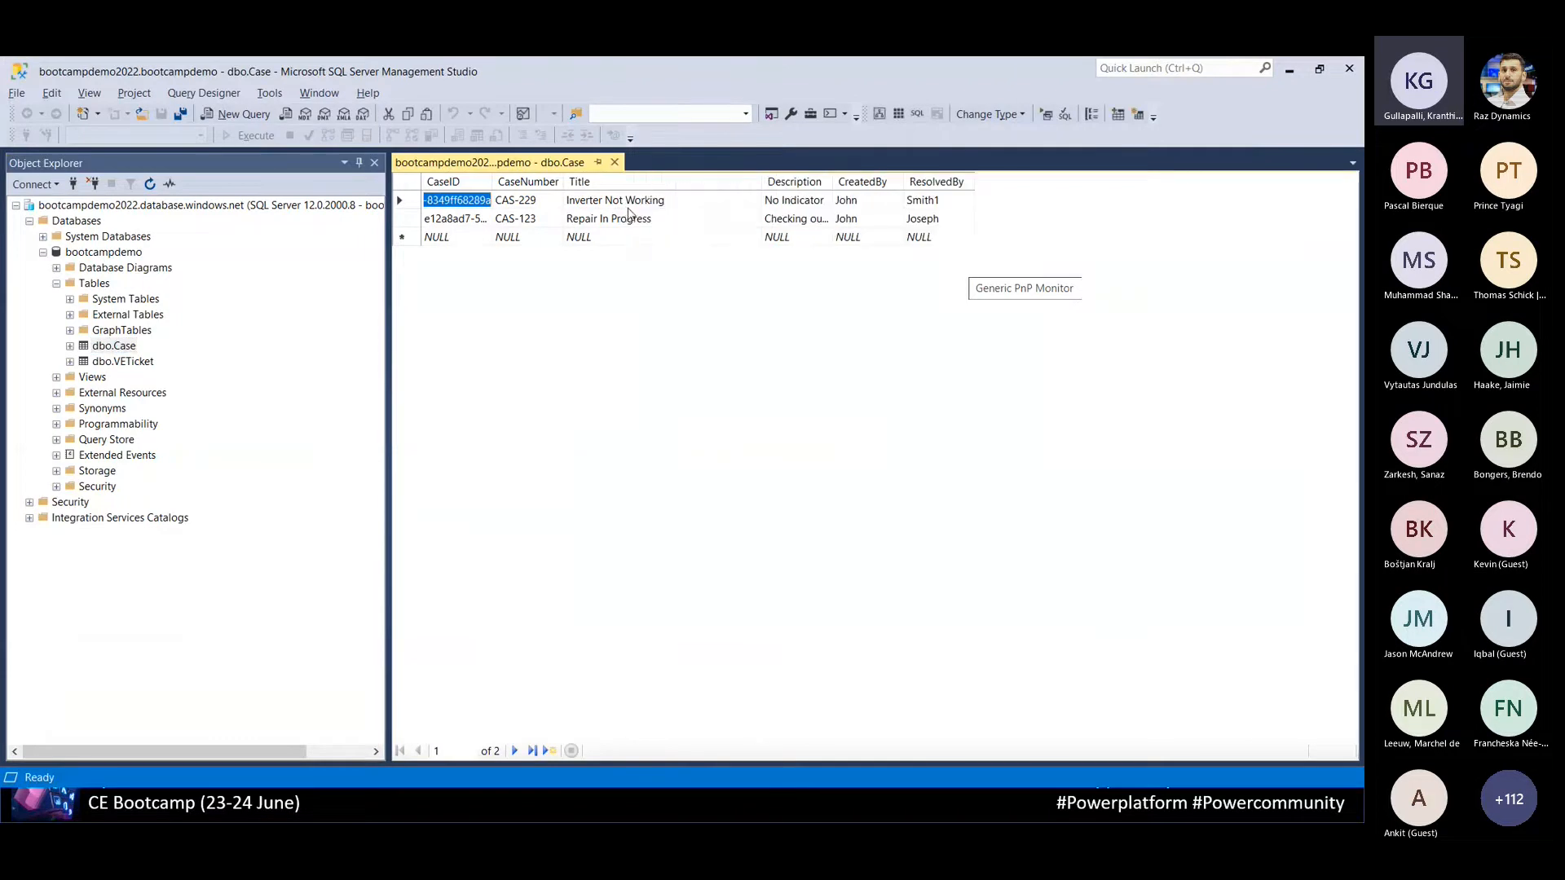
right_click(593, 305)
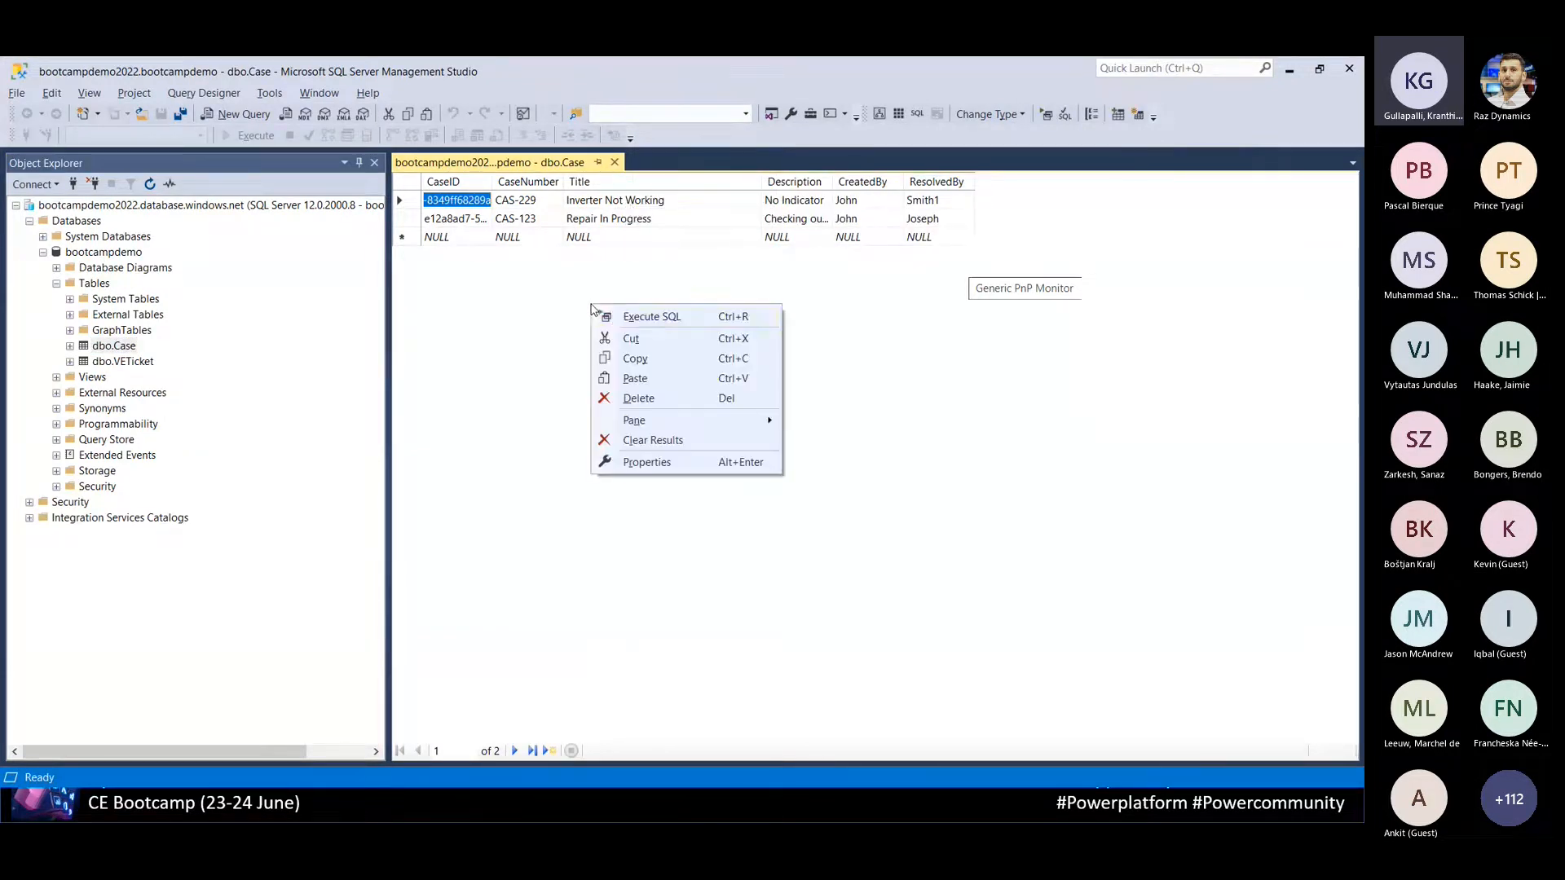
click(644, 317)
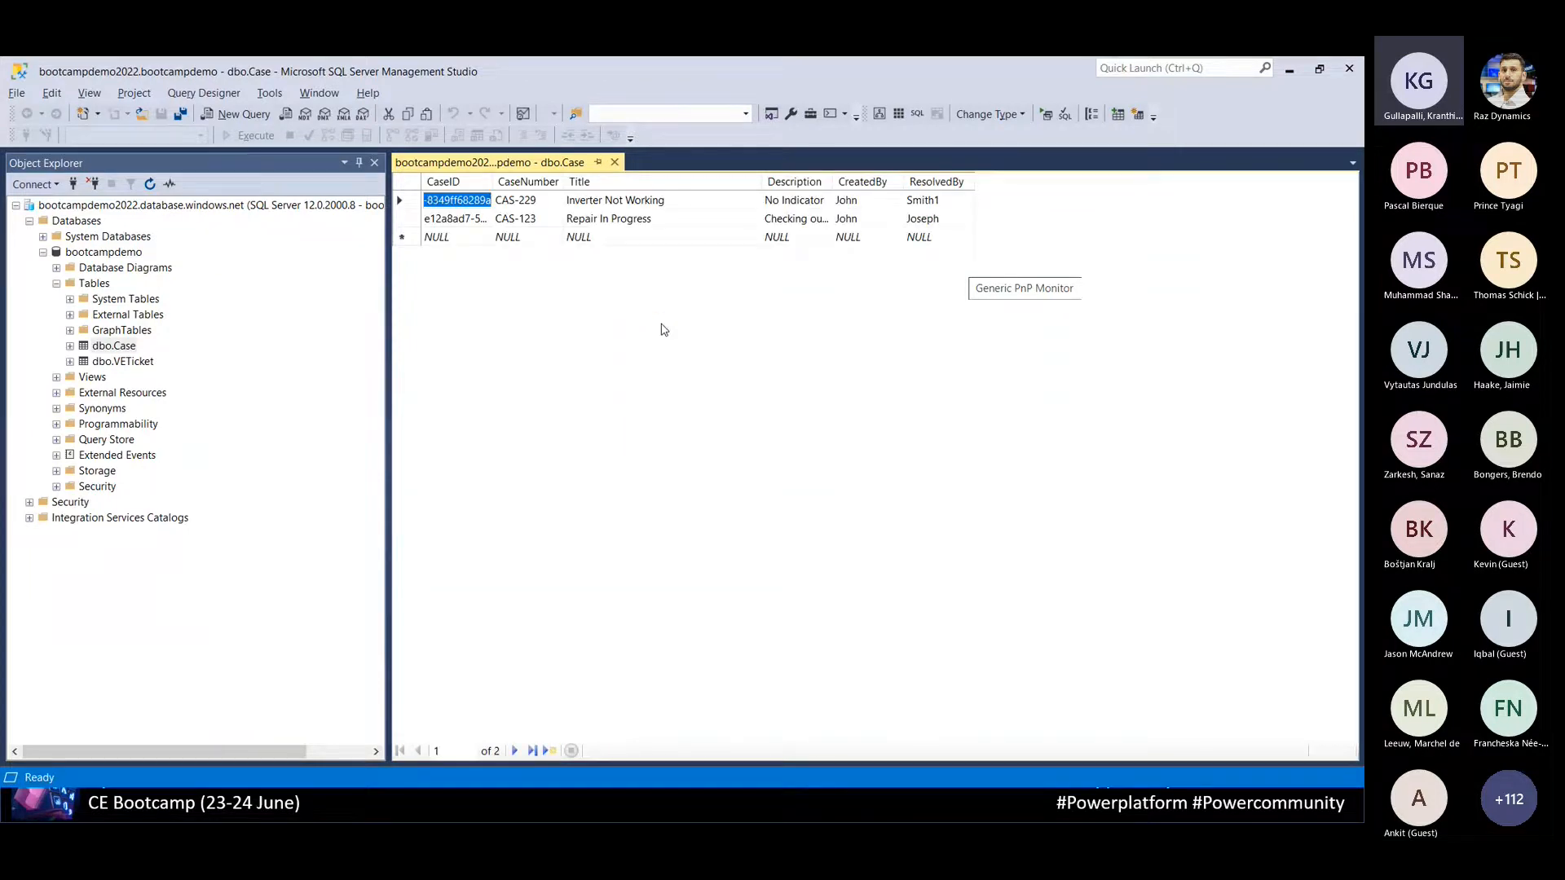
key(alt+Tab)
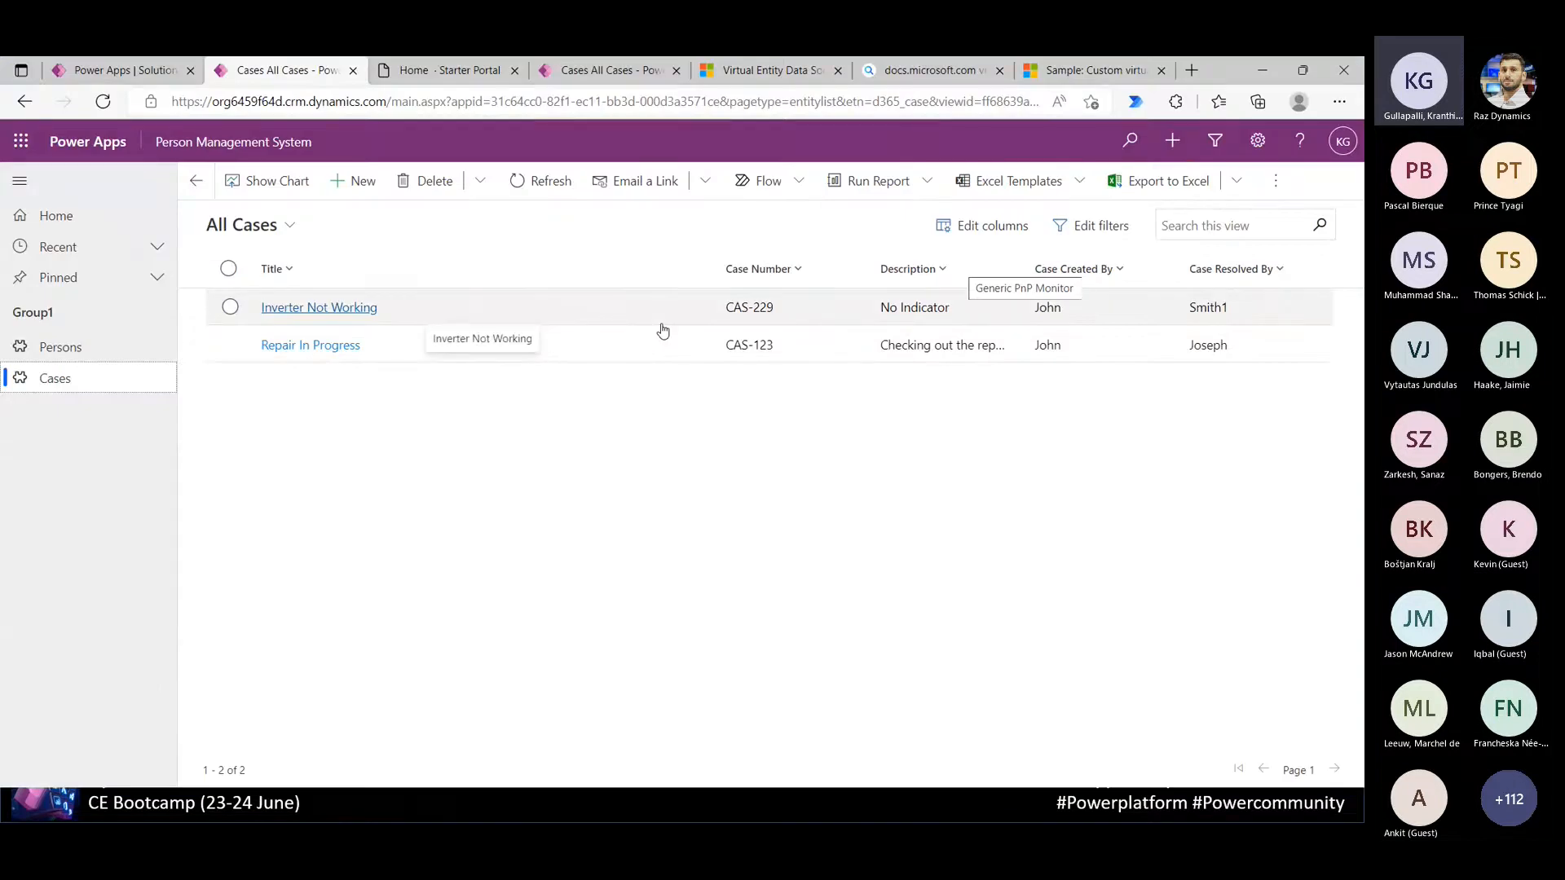
Retitle CAS-123 to 'Repair In Progress II', append 'Update' to its description, and save
click(310, 345)
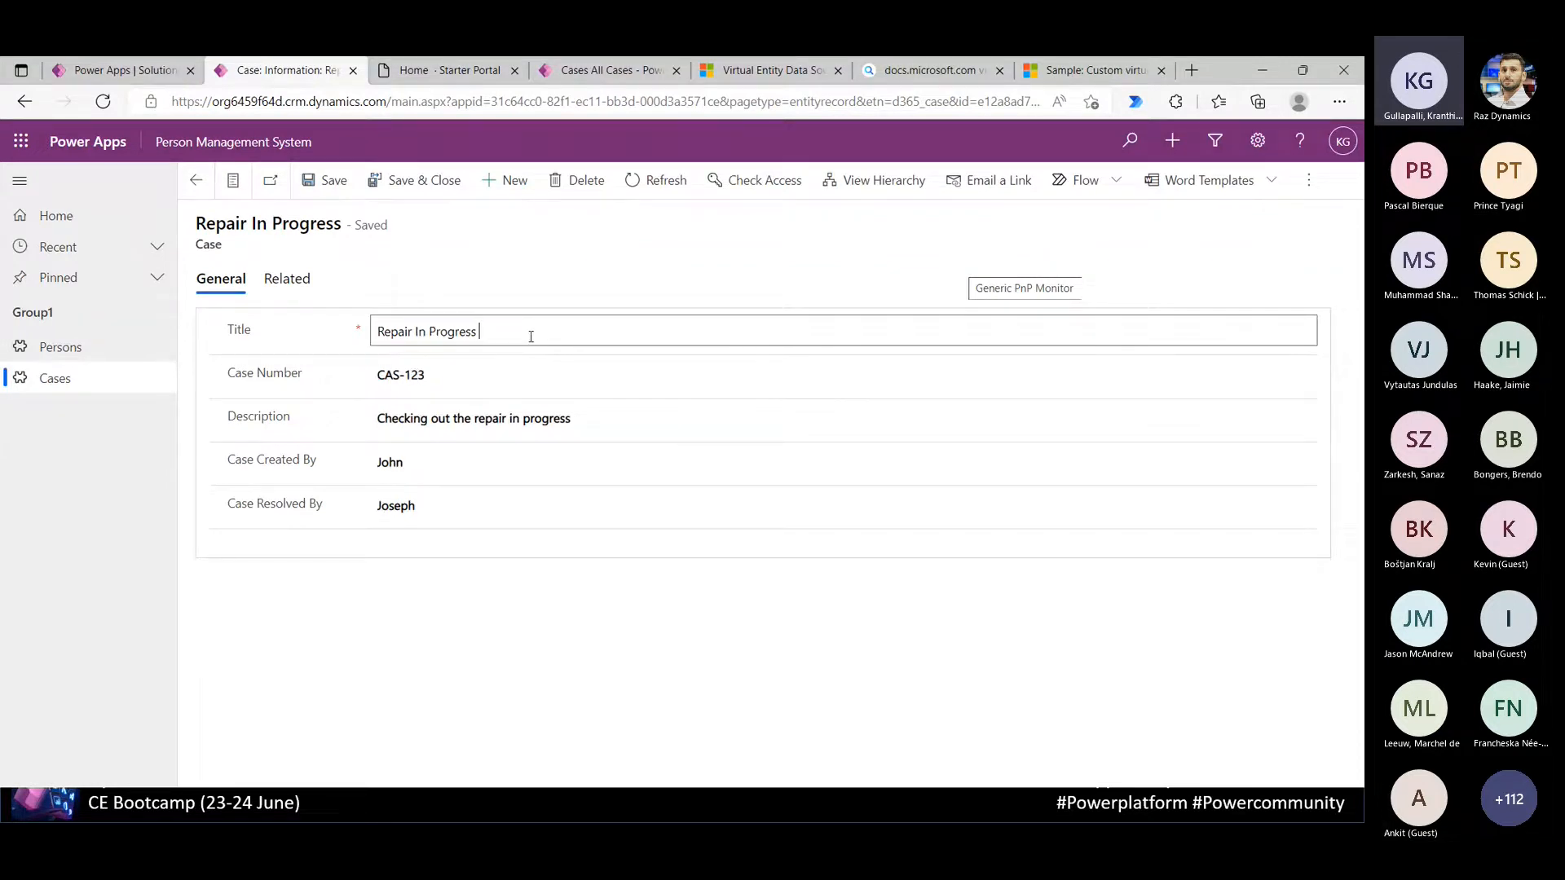
text(II)
click(603, 420)
text(Update)
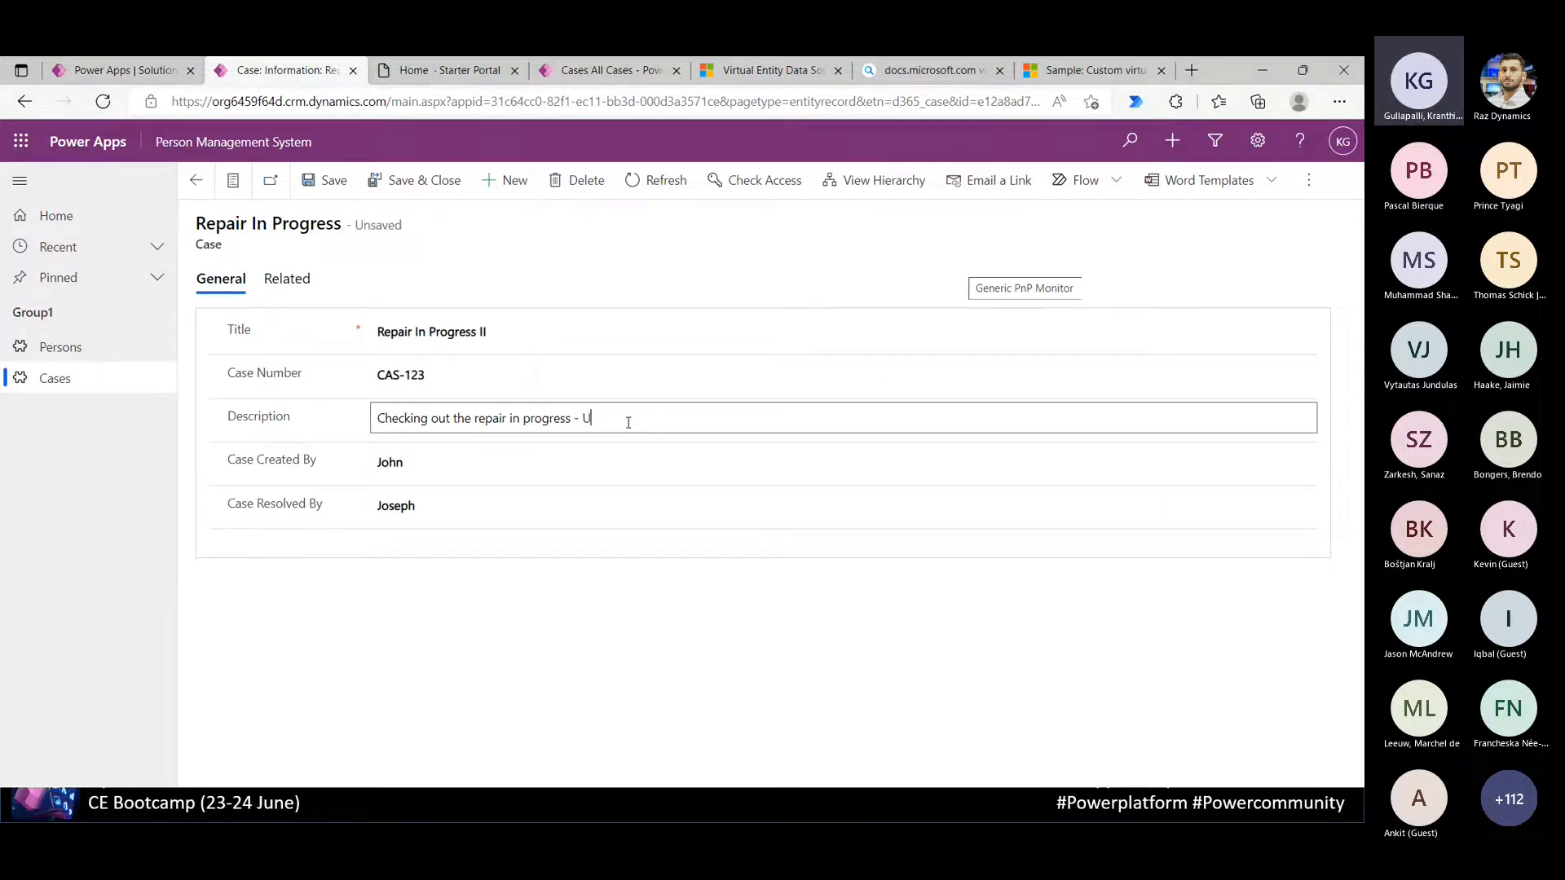
click(320, 180)
Re-run the Case query in SQL Server Management Studio to confirm the updated title
key(alt+Tab)
right_click(665, 340)
click(699, 355)
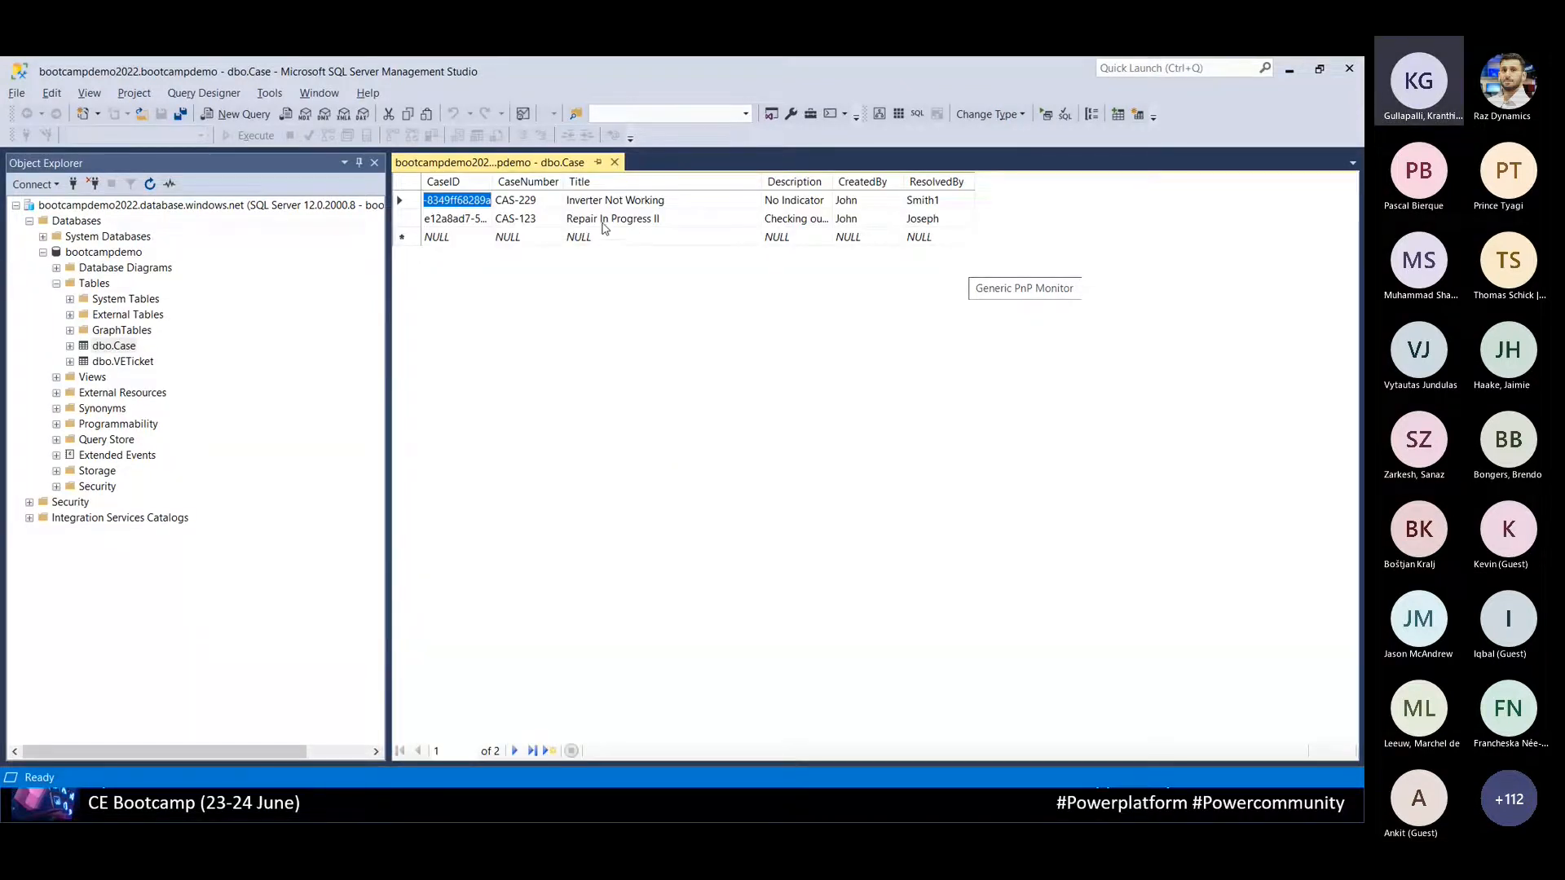
Widen the dbo.Case Description column to check CAS-123's updated text, then return to Edge
click(412, 221)
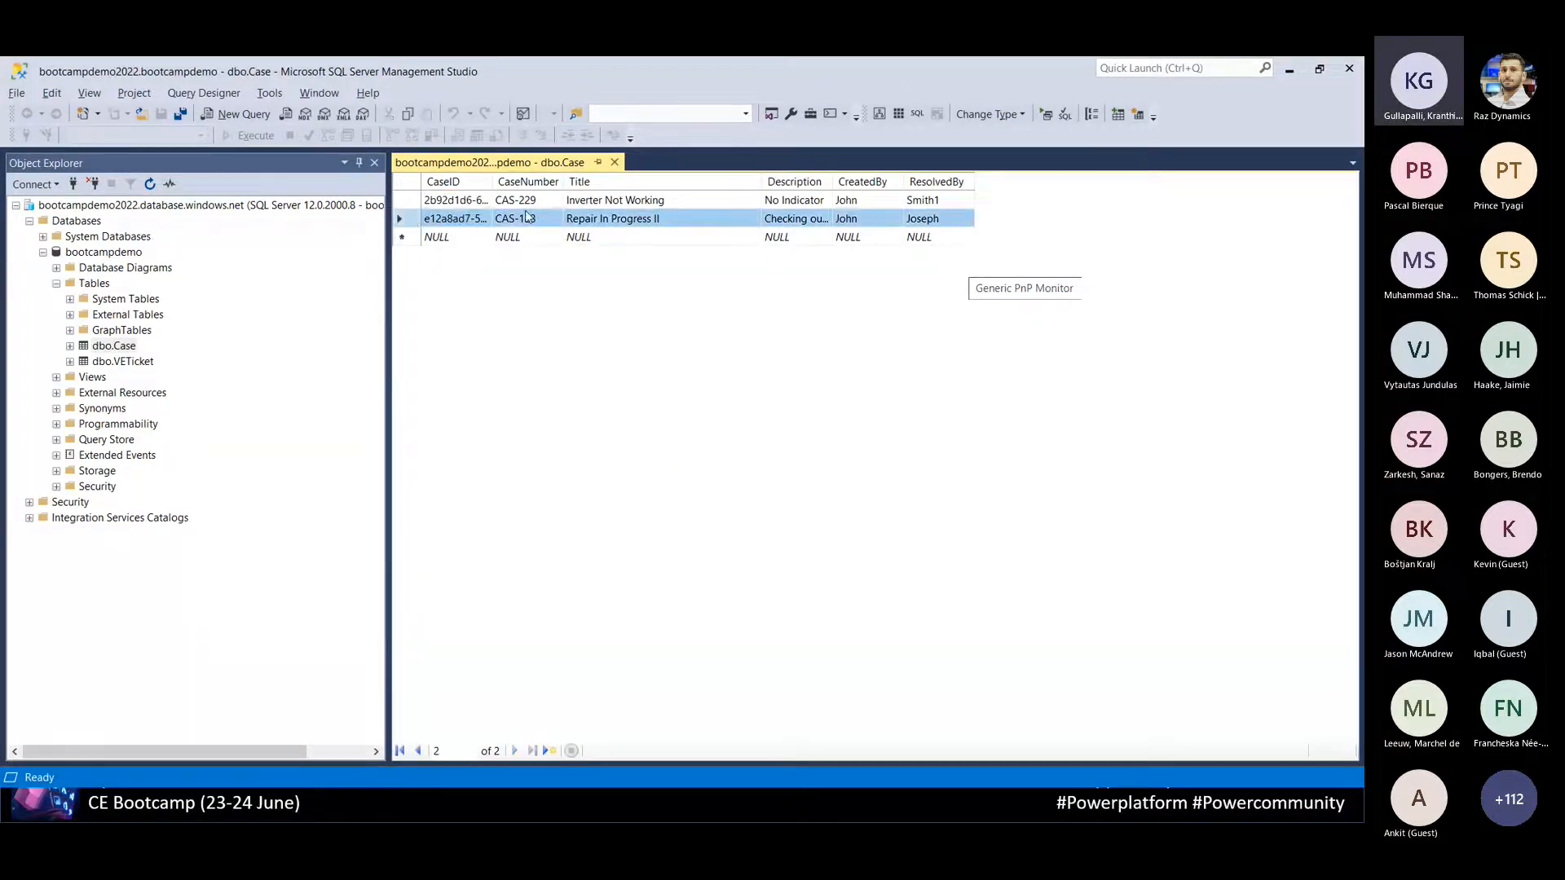
drag(832, 181, 1035, 186)
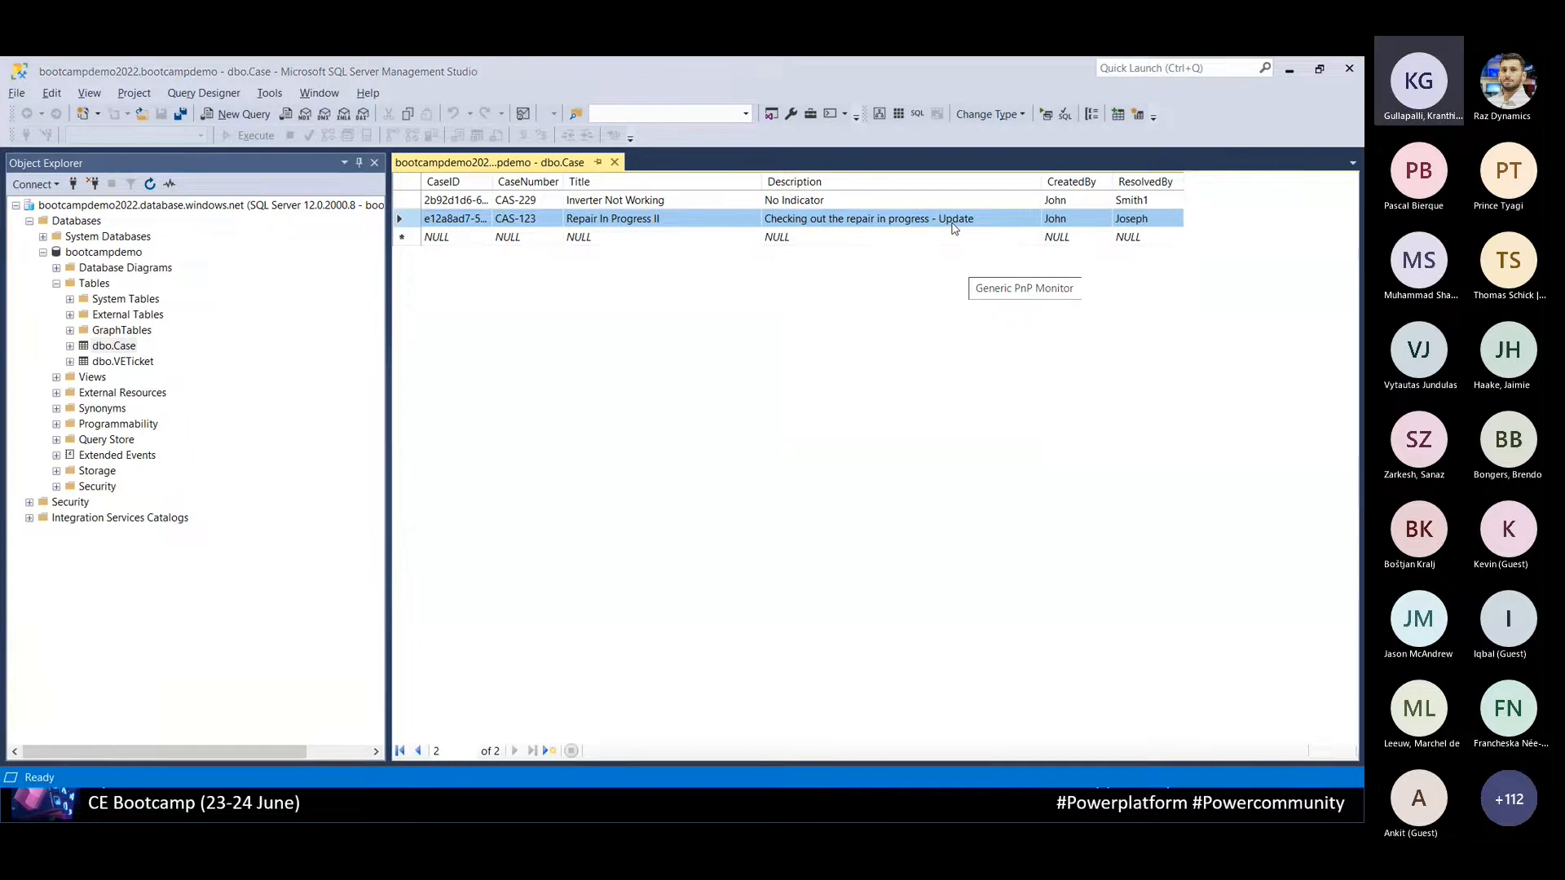
key(alt+Tab)
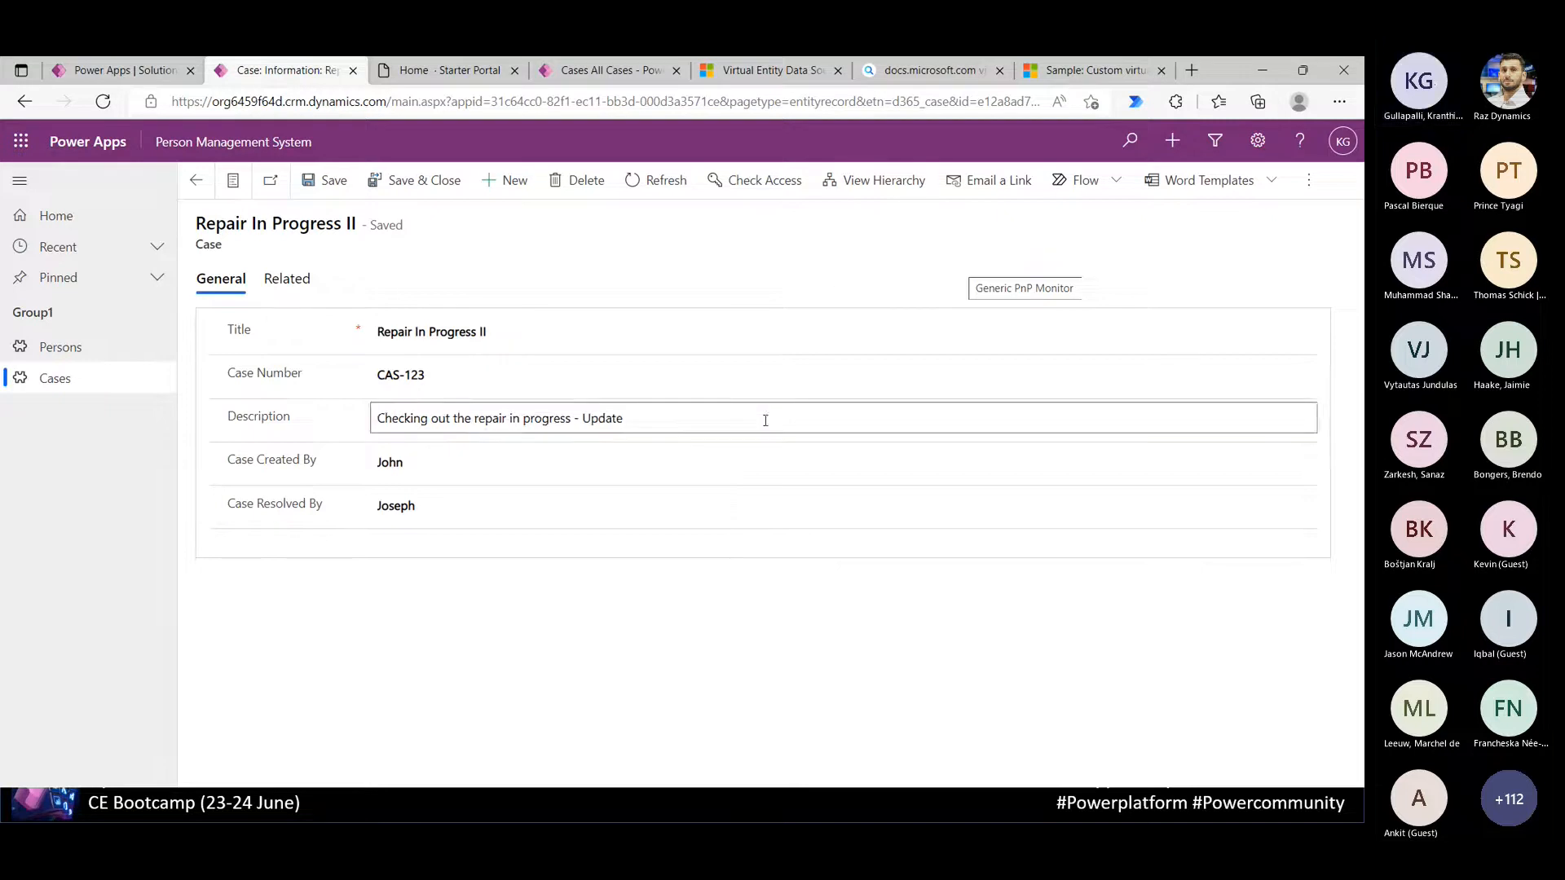
Delete case CAS-123 in Power Apps, then rerun the dbo.Case query in SSMS
click(568, 181)
click(733, 543)
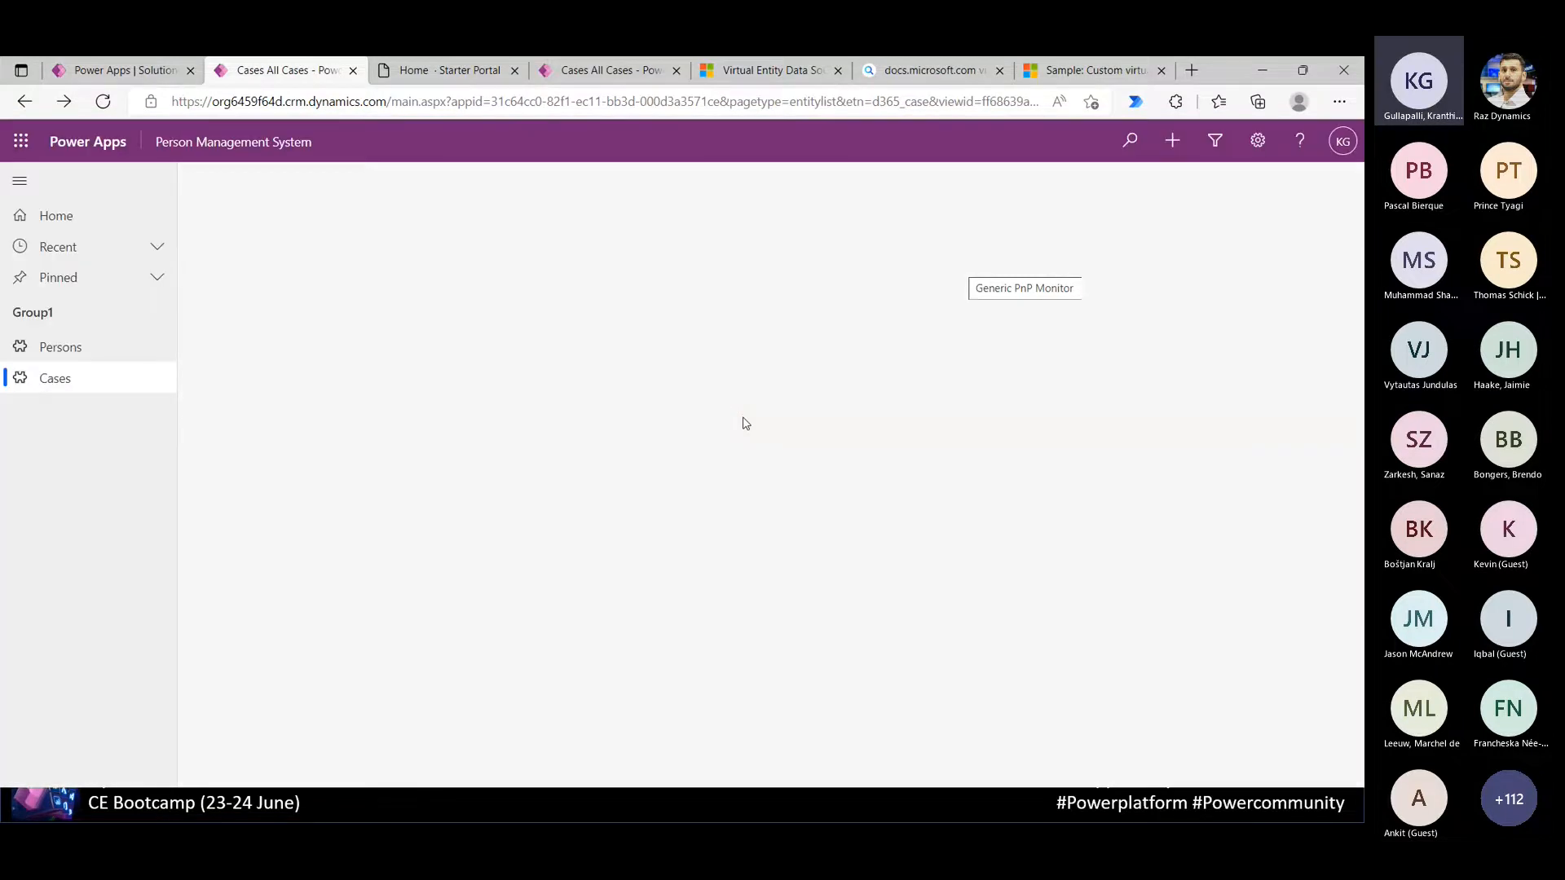
key(alt+Tab)
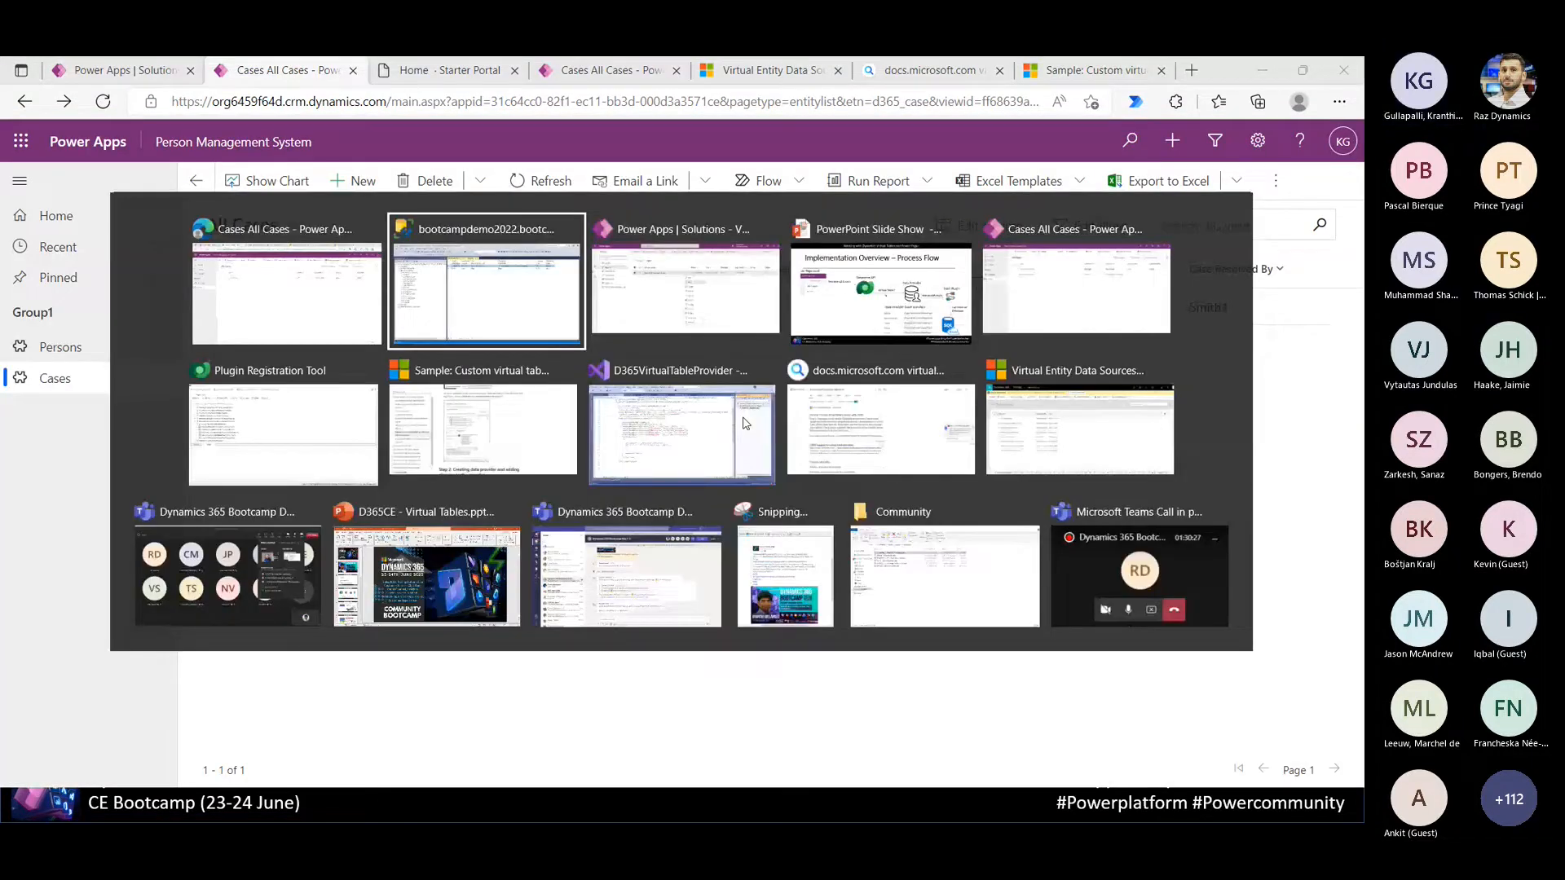
right_click(740, 401)
click(779, 414)
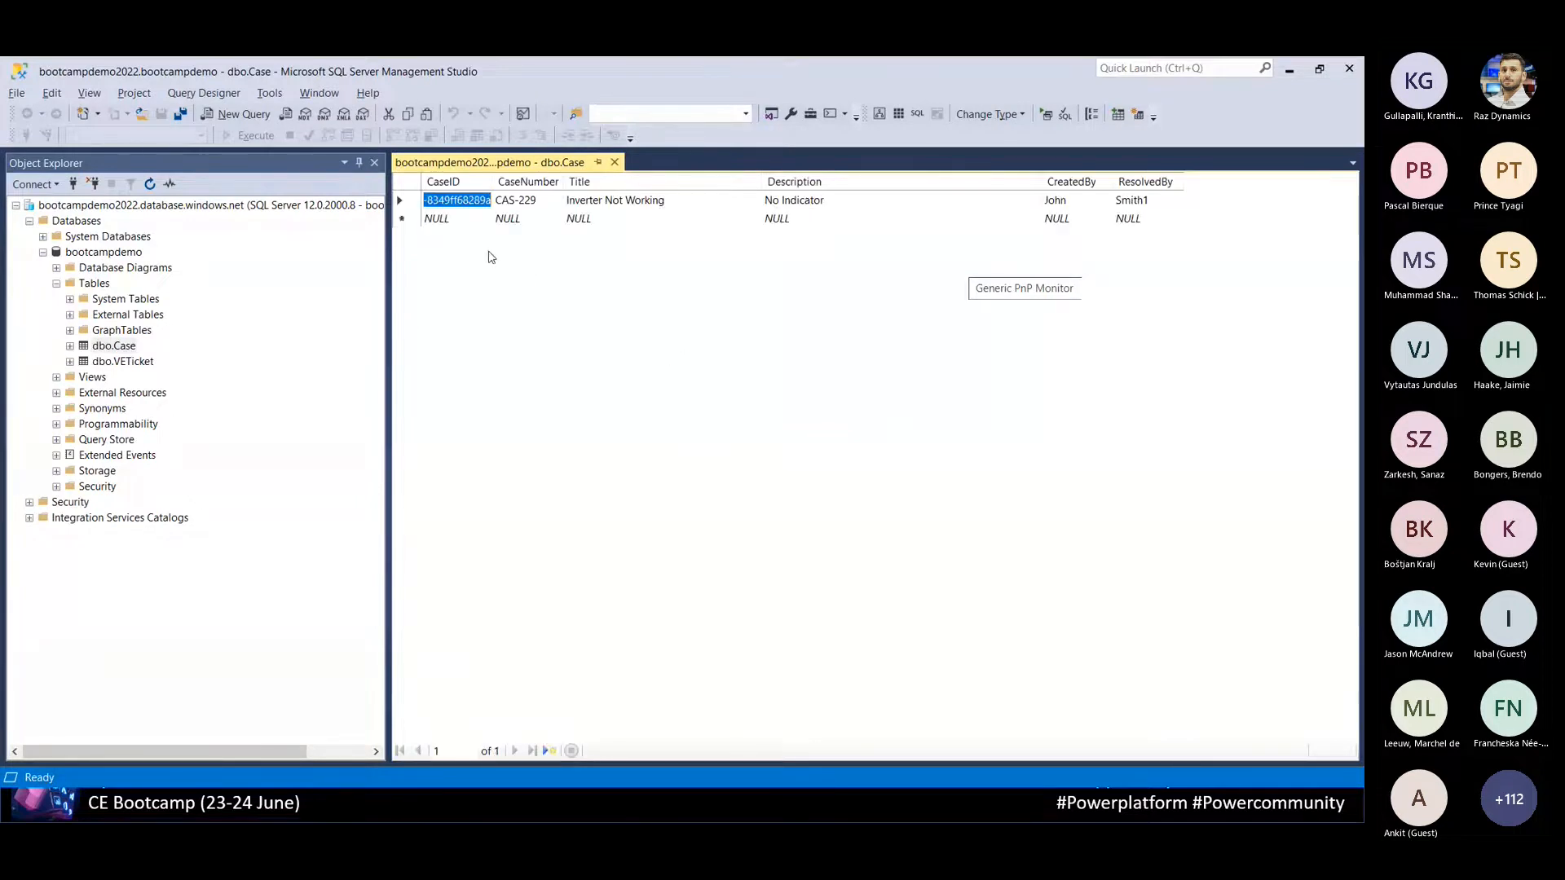
Create case 'Data from MDA', CAS-090, description Test, with creator and resolver names, and save it
key(alt+Tab)
click(400, 316)
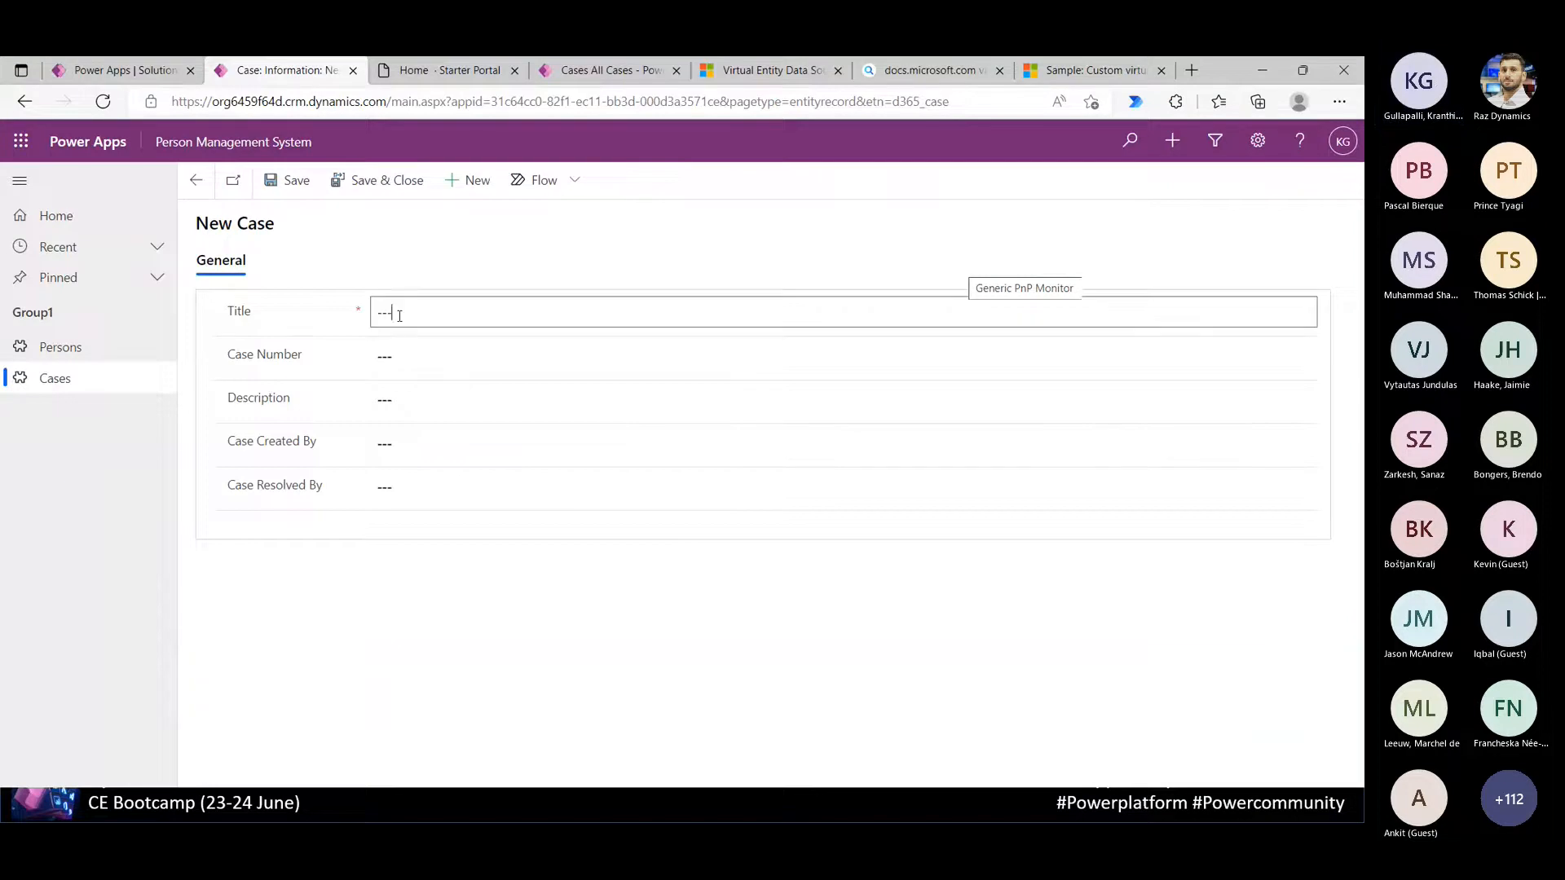
text(Data from MDA)
key(Tab)
text(CAS-0909)
key(Tab)
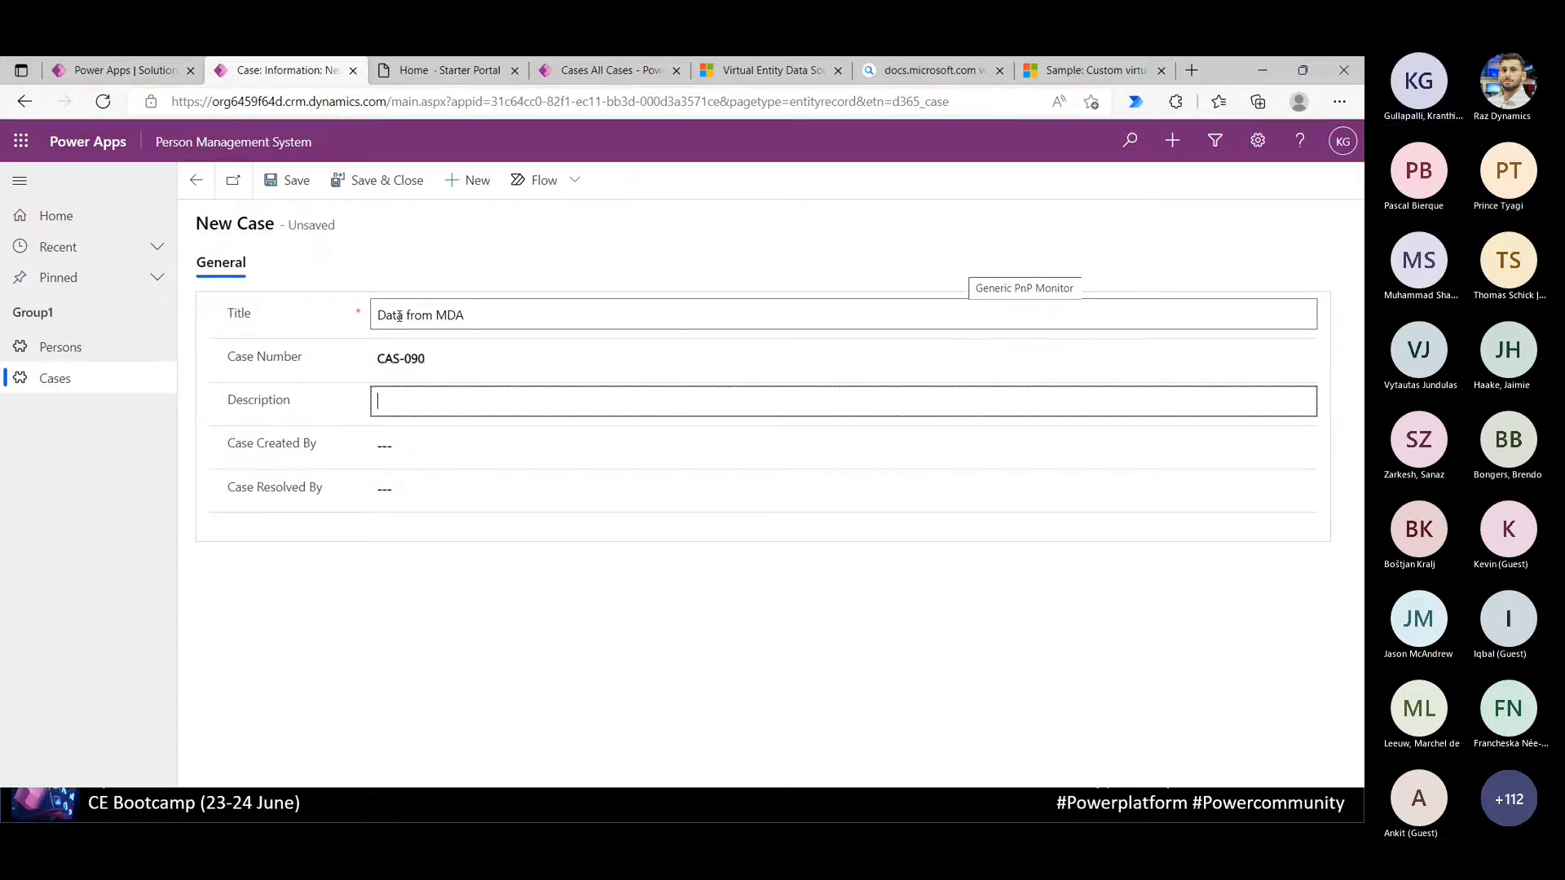
text(Test)
key(Tab)
text(Kranthi)
key(Tab)
text(Kiran)
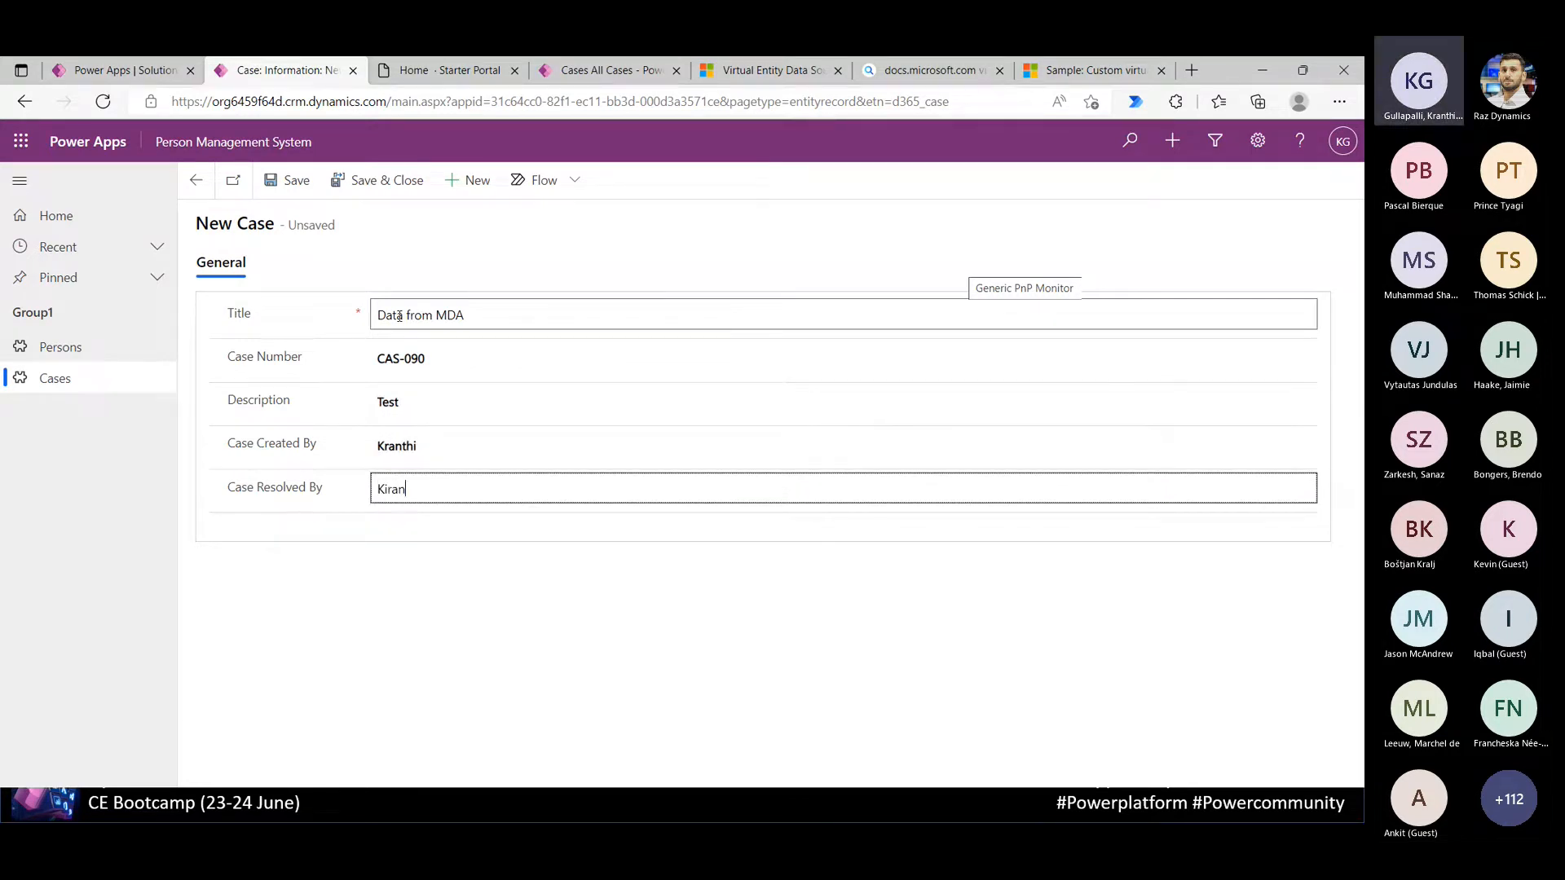
click(391, 190)
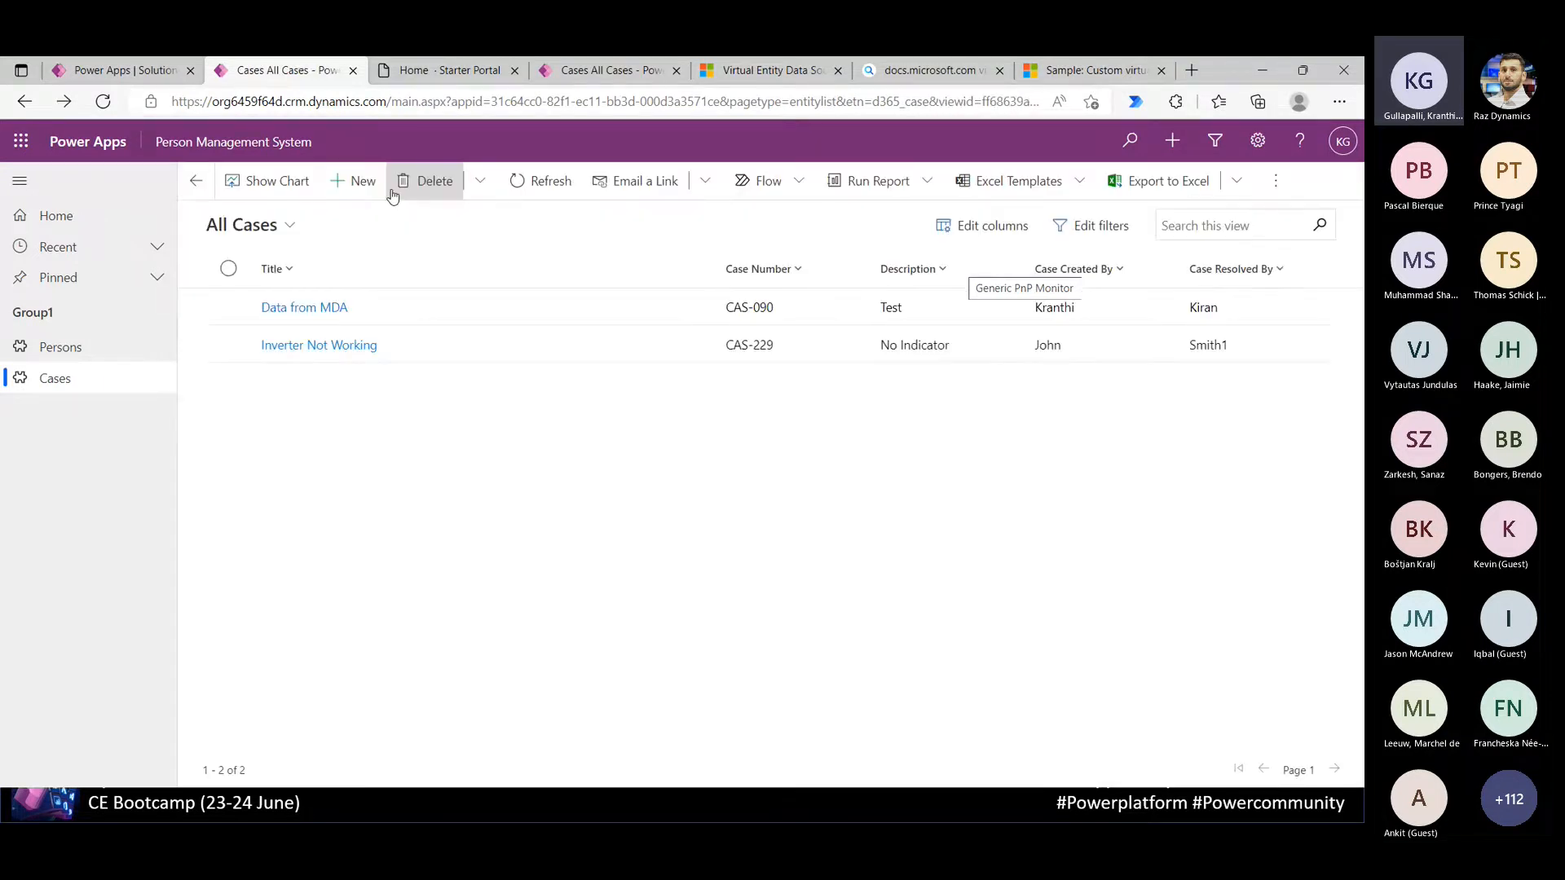
Rerun the dbo.Case query in SSMS to see the CAS-090 row, then return to Edge
key(alt+Tab)
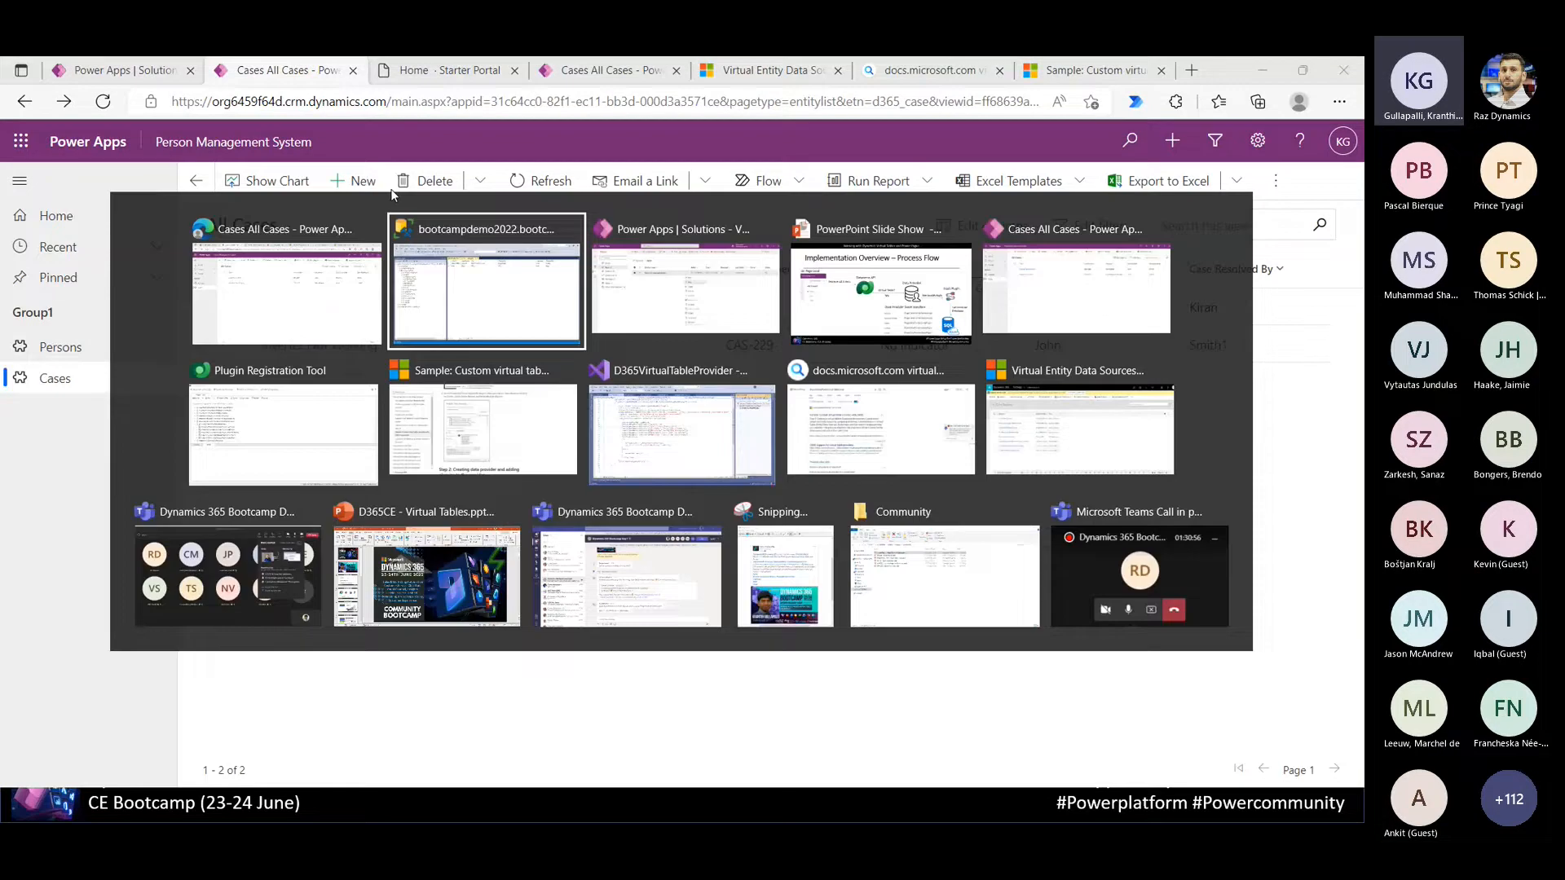
right_click(569, 334)
click(649, 340)
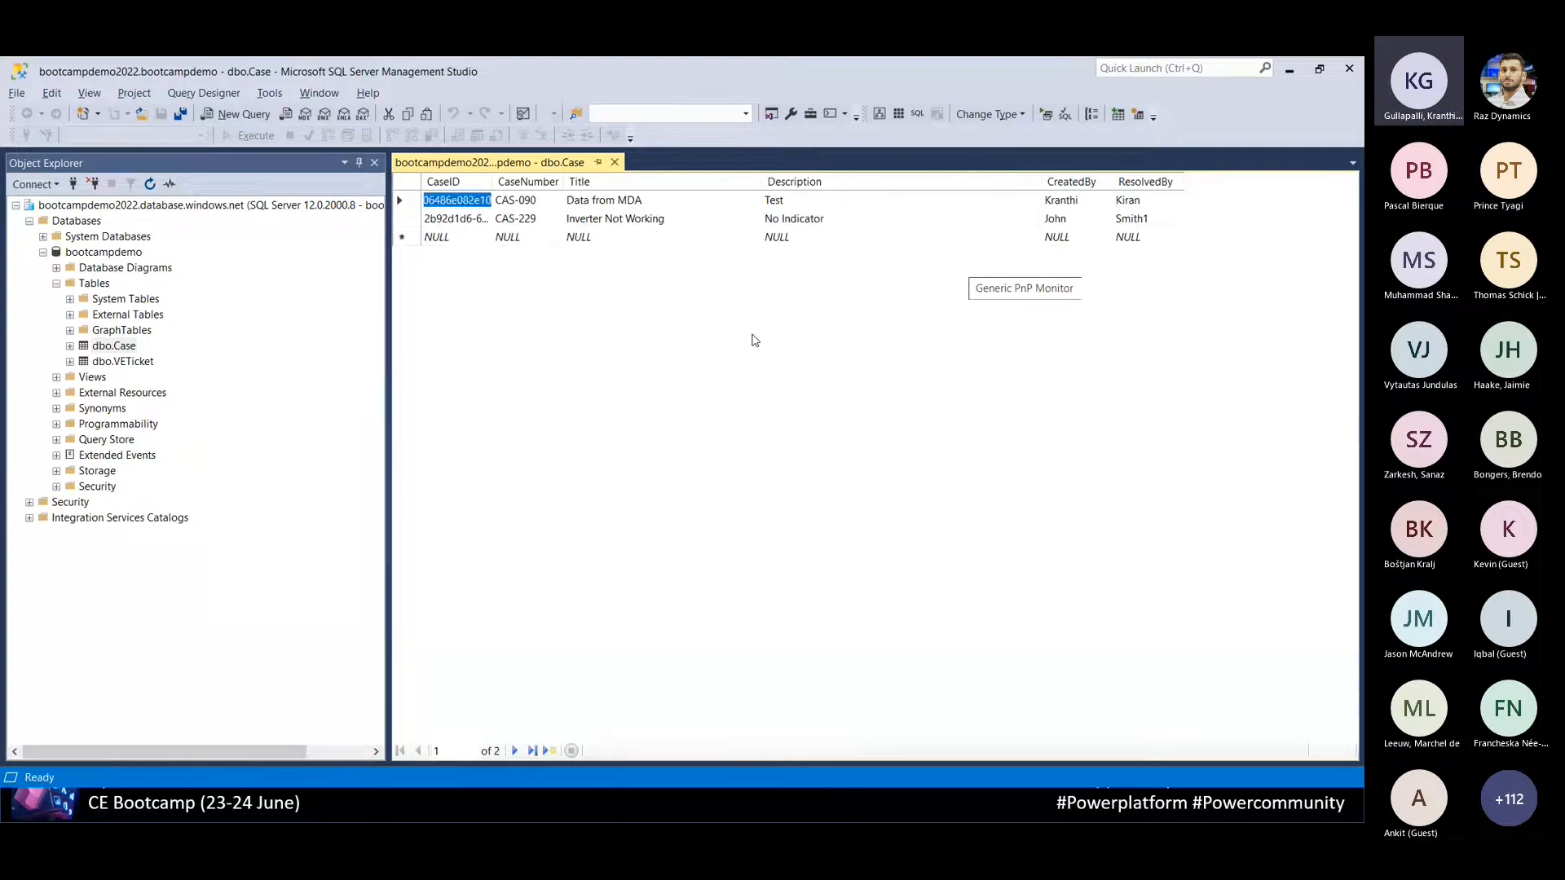
key(alt+Tab)
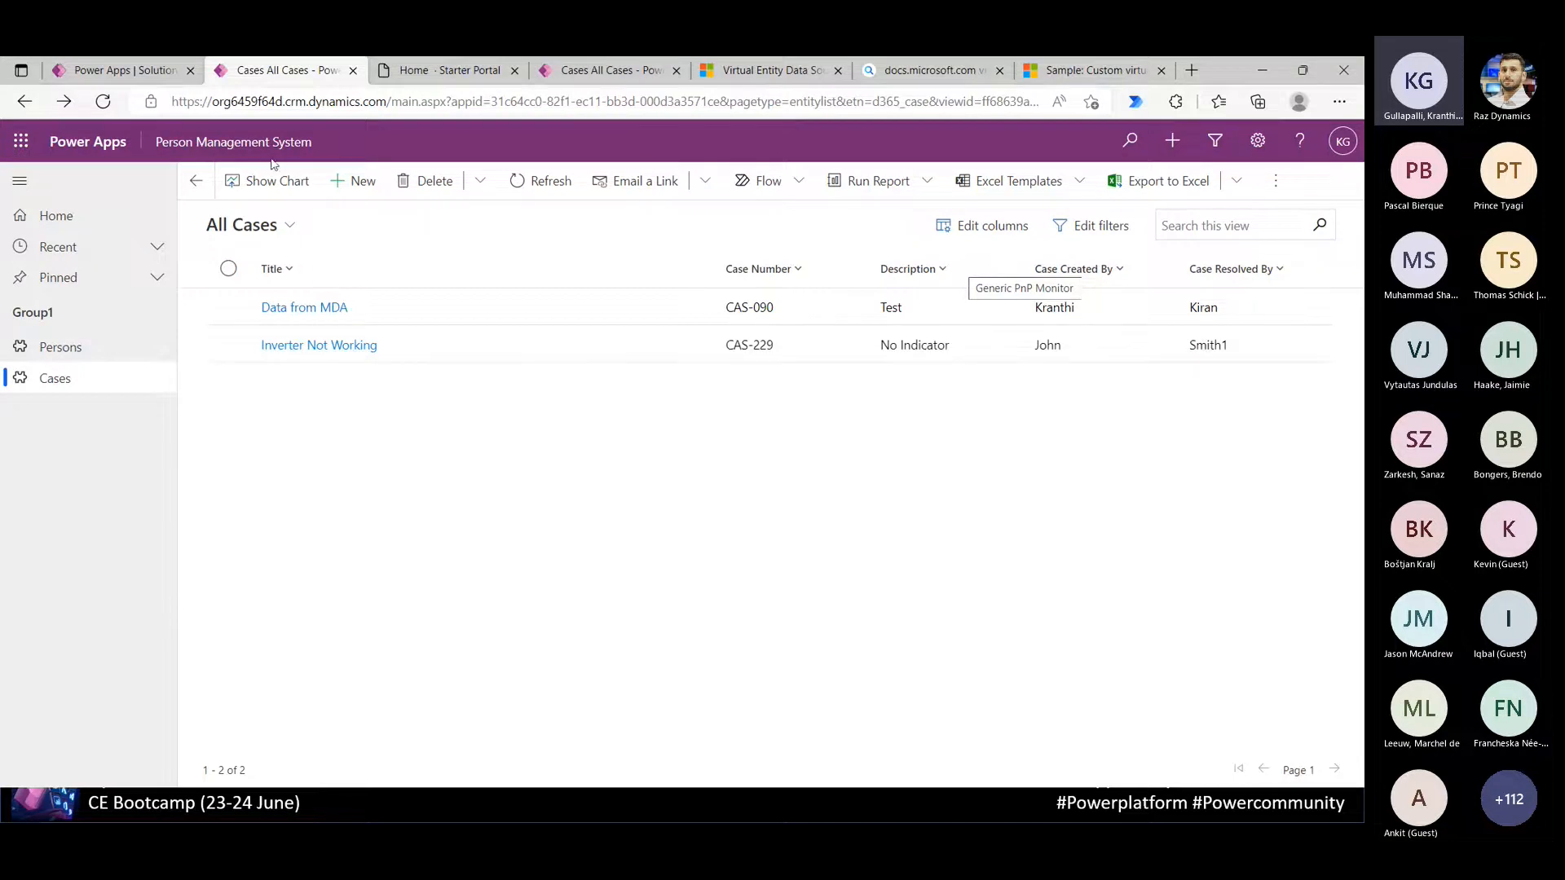
Navigate the browser to the Power Apps maker home page, make.powerapps.com
click(150, 76)
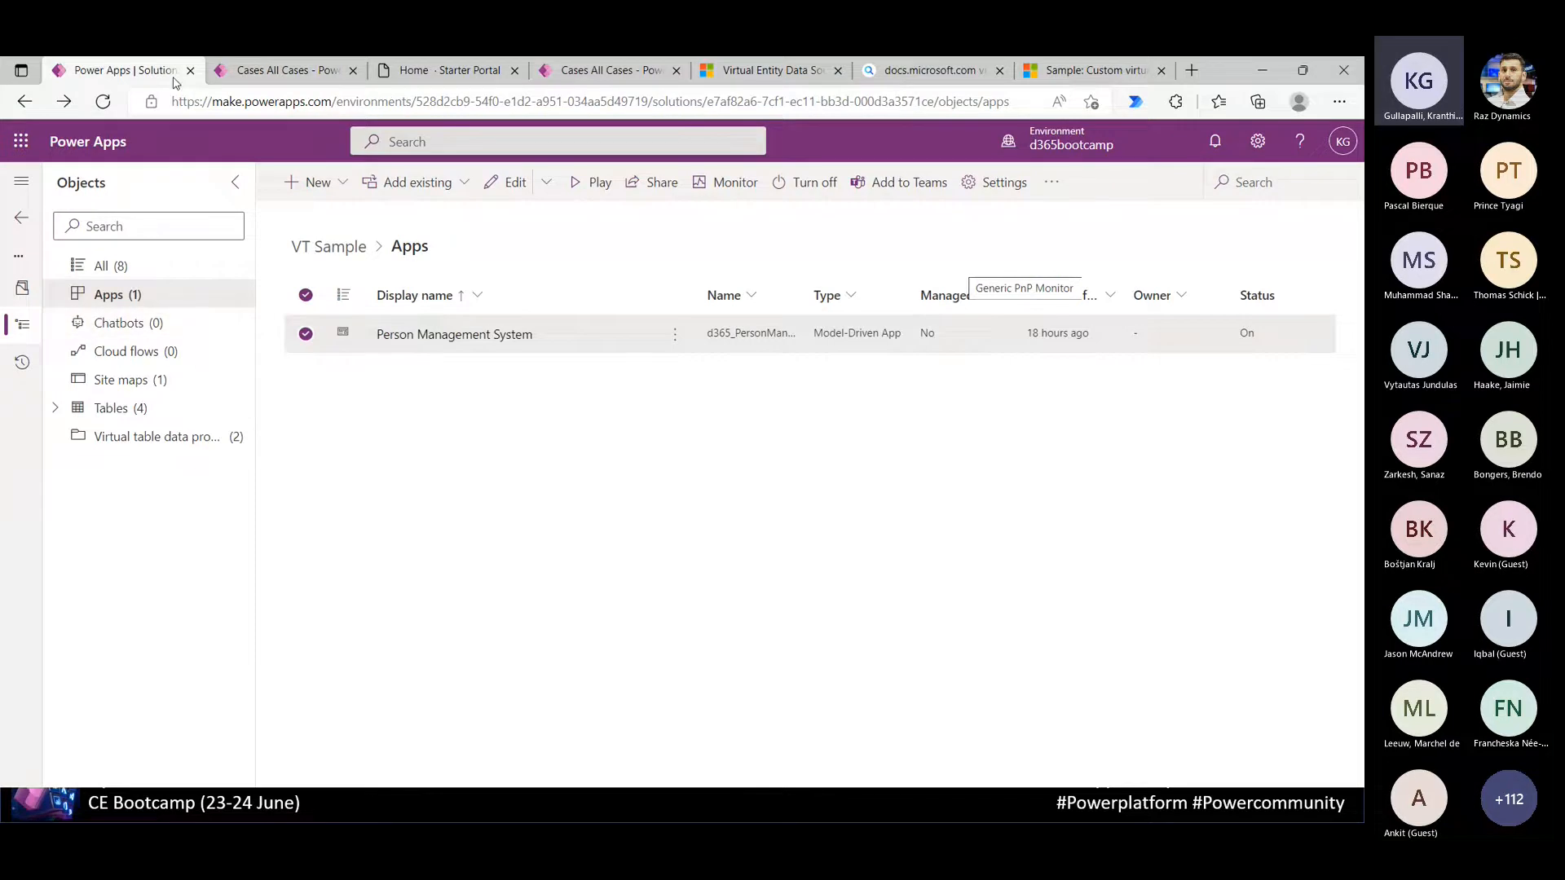
click(915, 75)
click(675, 101)
text(mak)
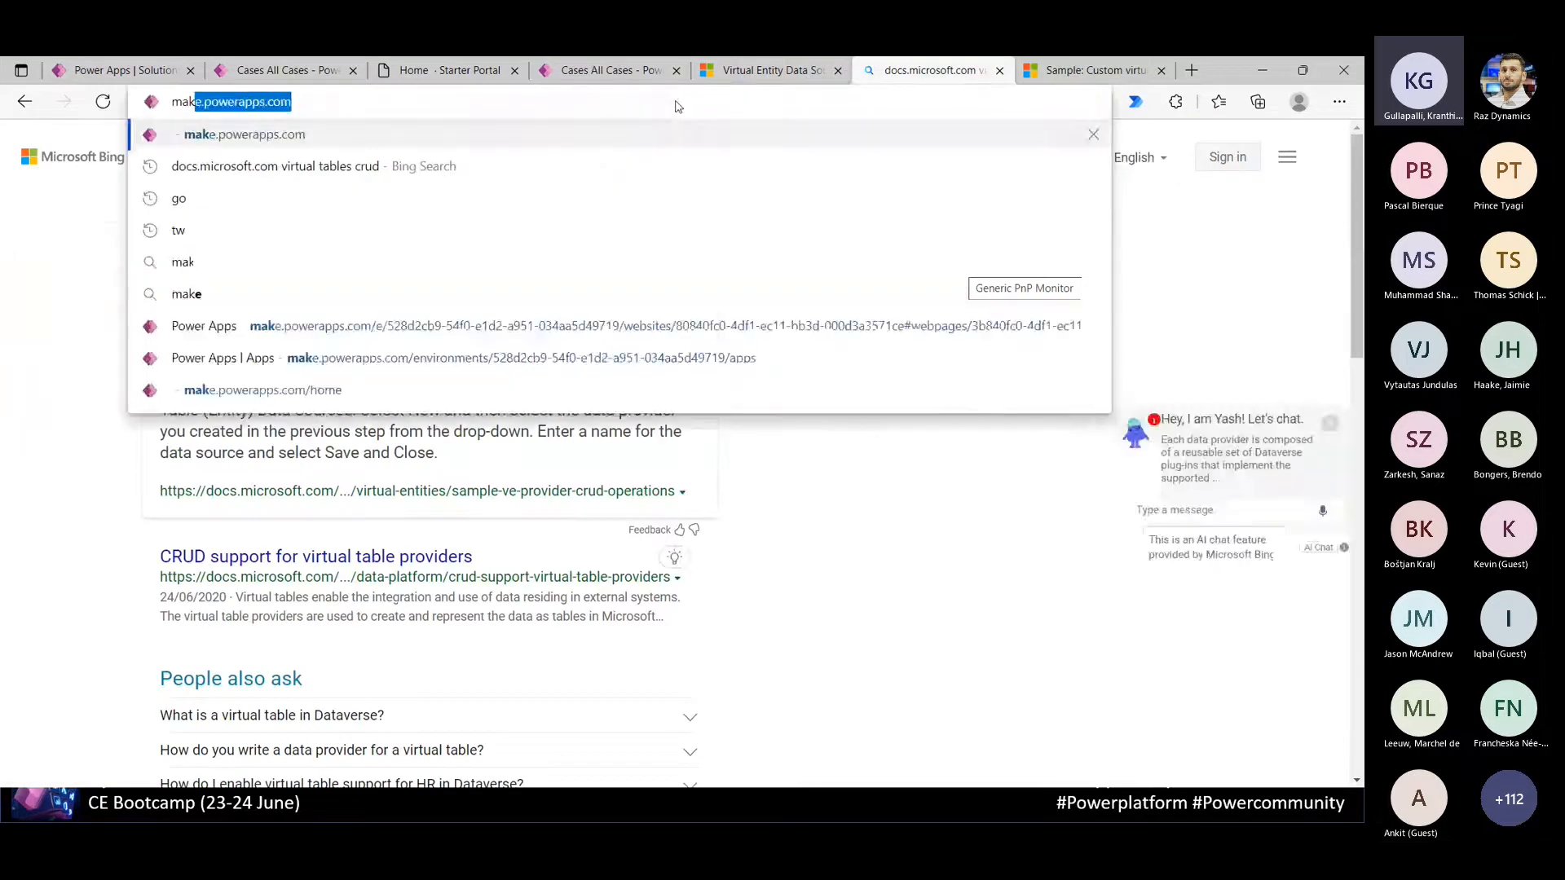
key(Return)
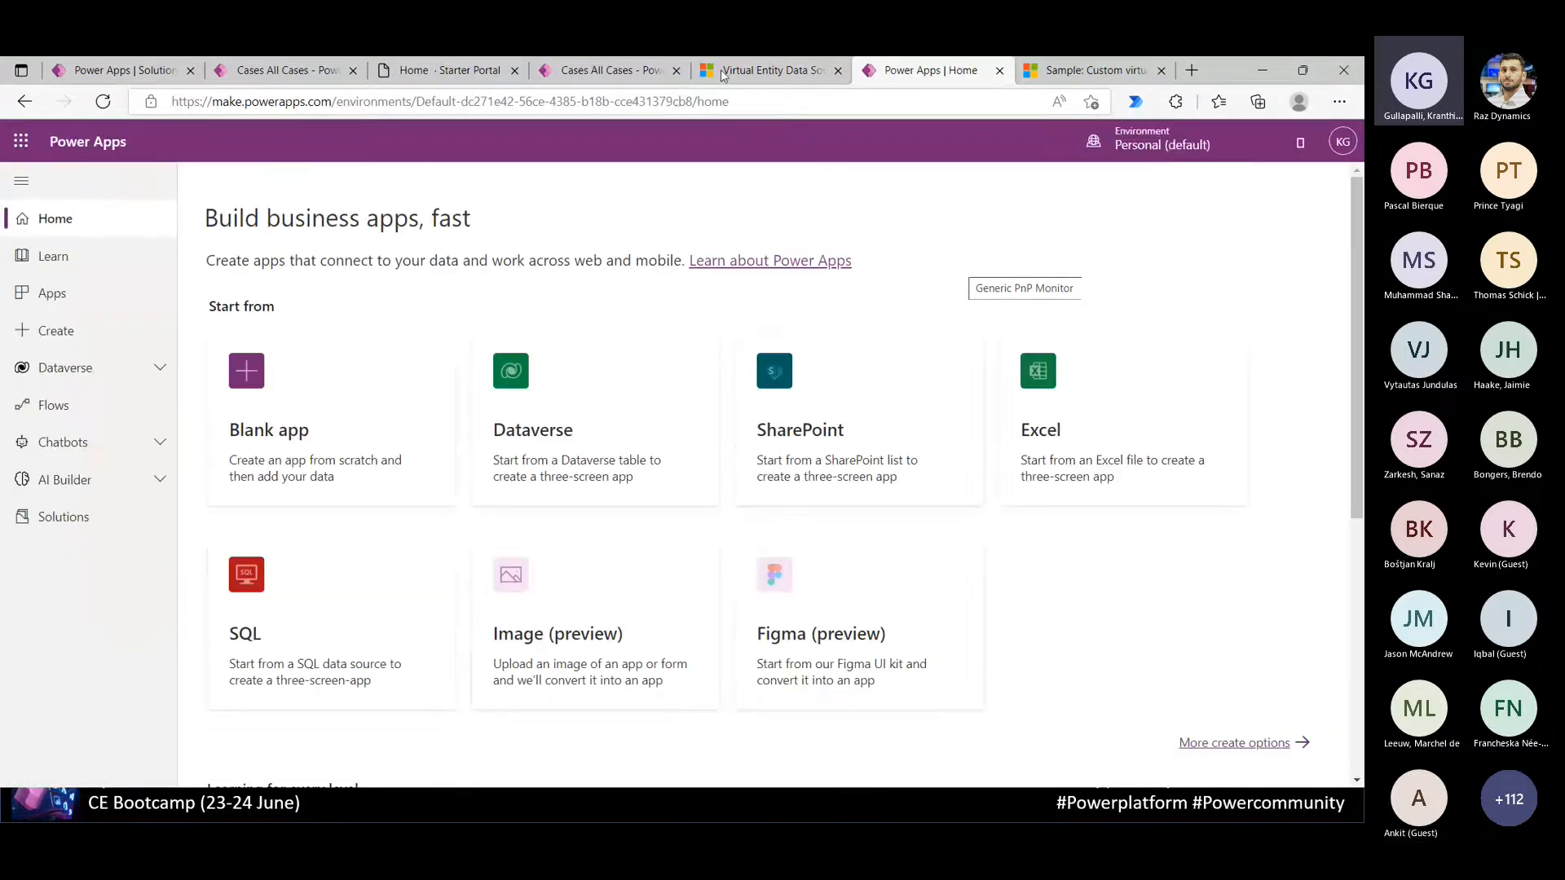
Switch to the d365bootcamp environment and open the Contoso Limited portal app for editing
click(1104, 143)
click(1141, 334)
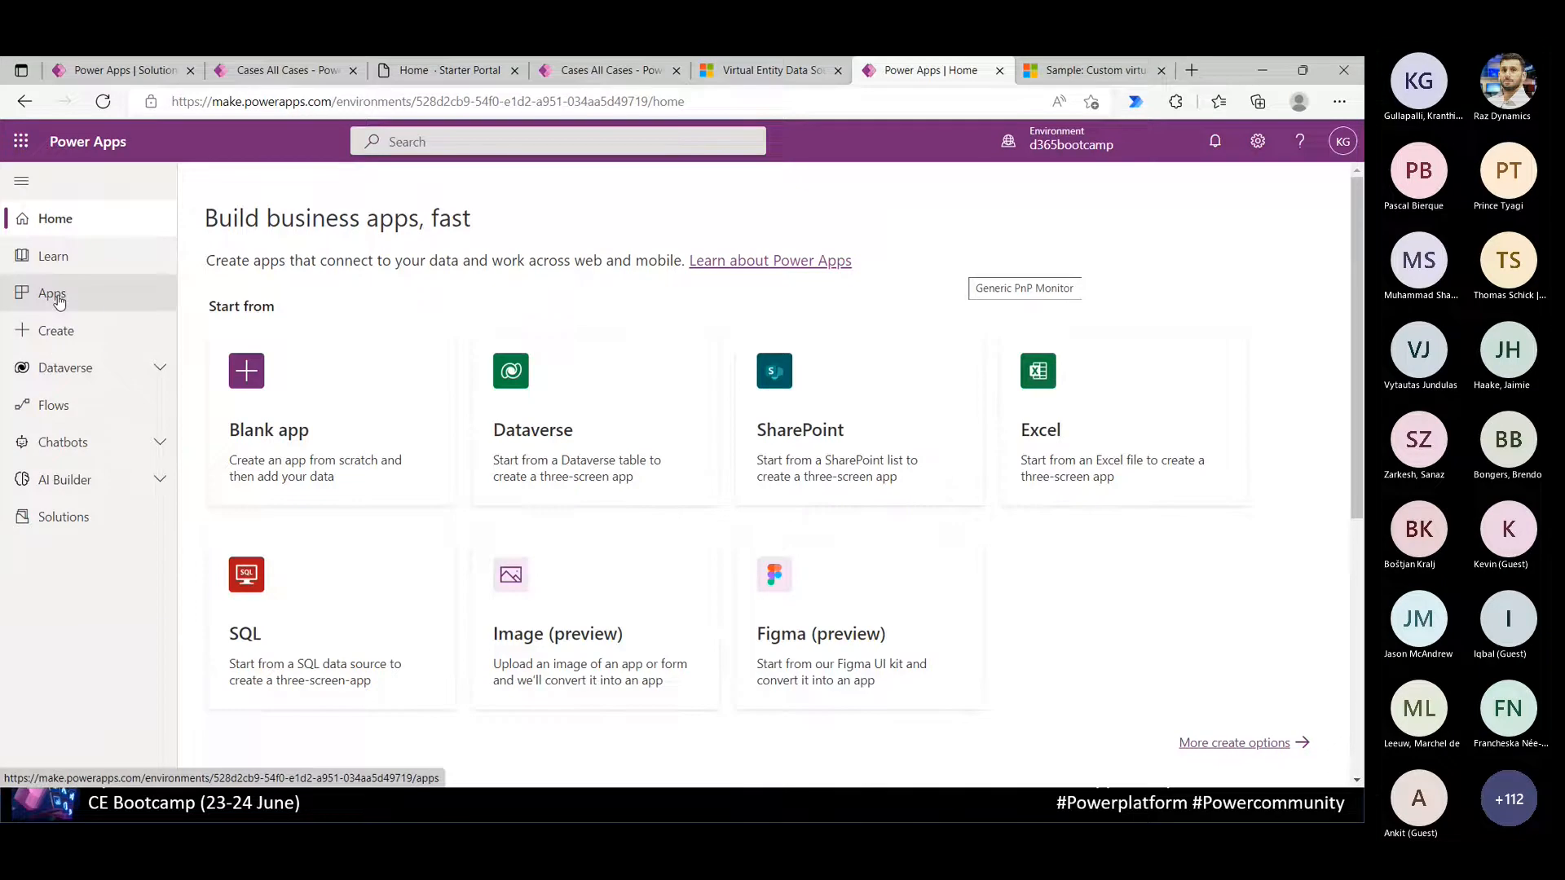
click(54, 296)
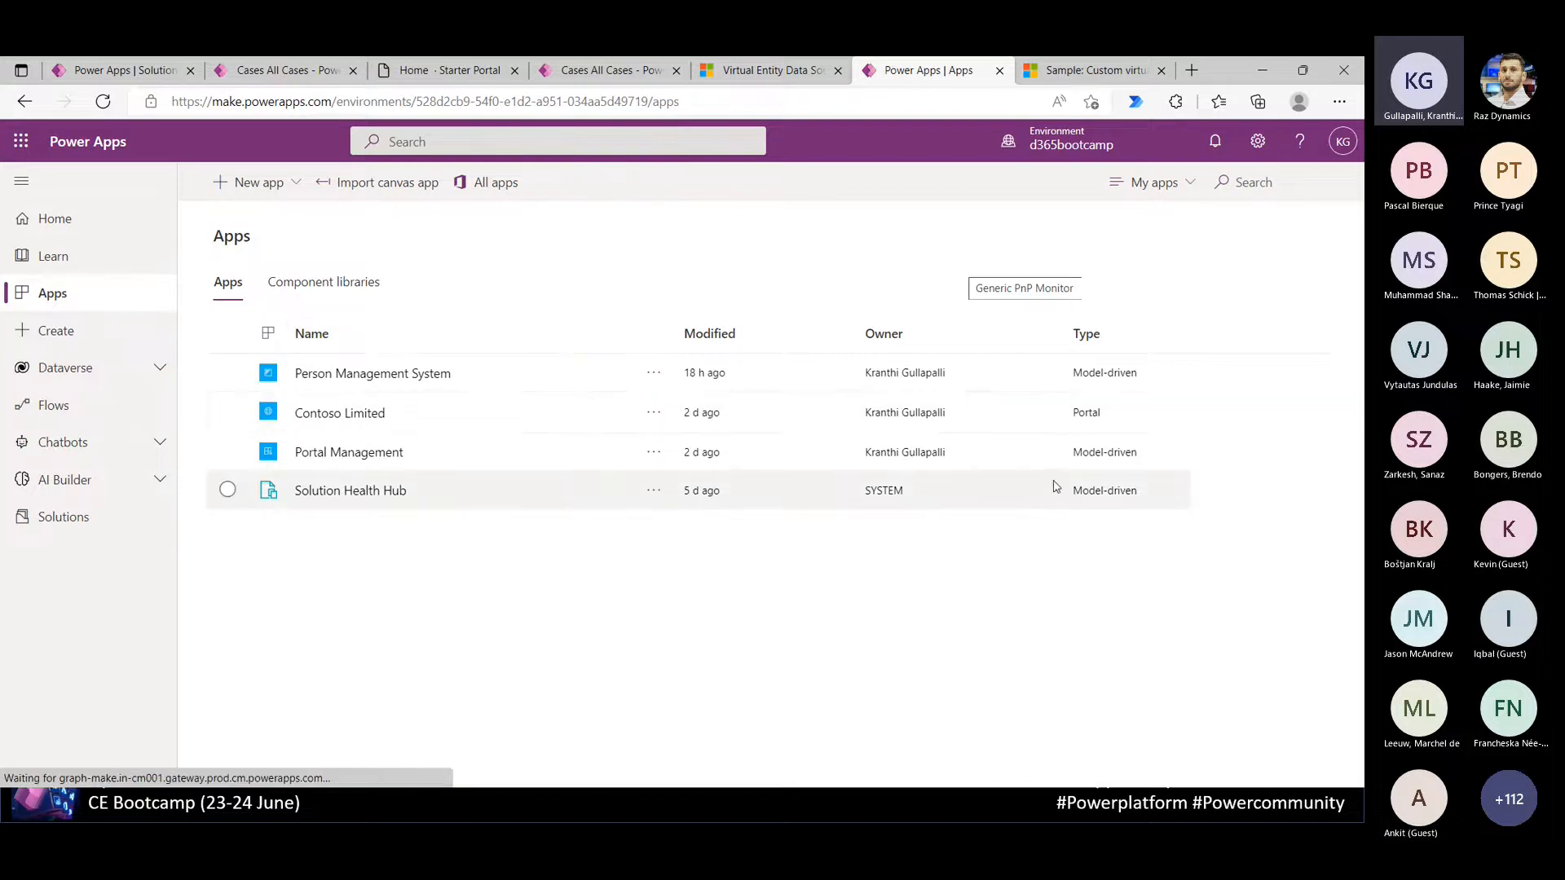
click(227, 412)
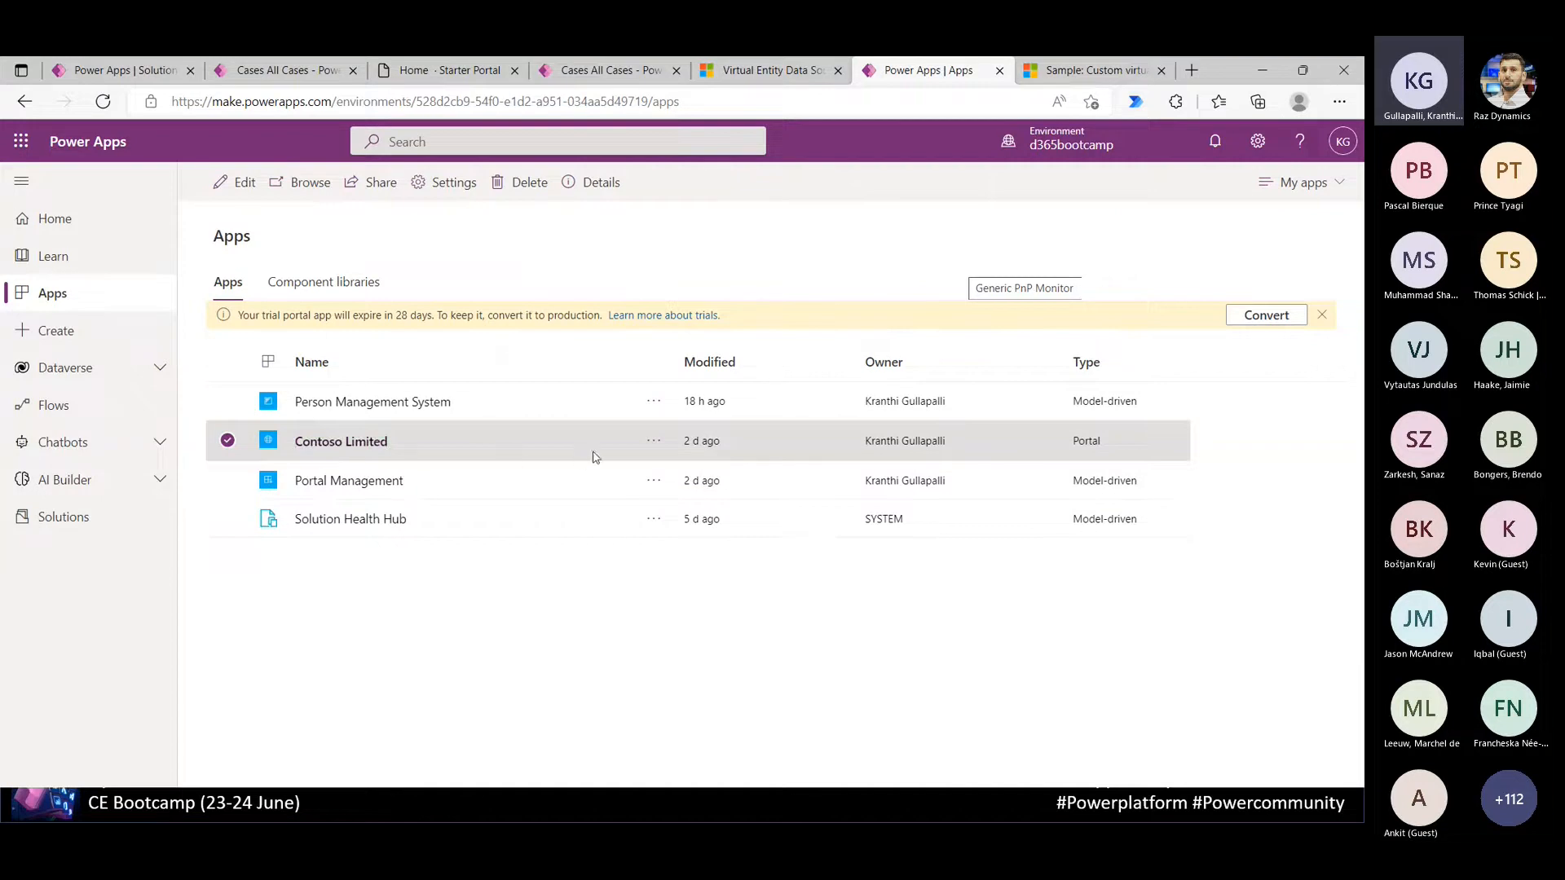
click(654, 441)
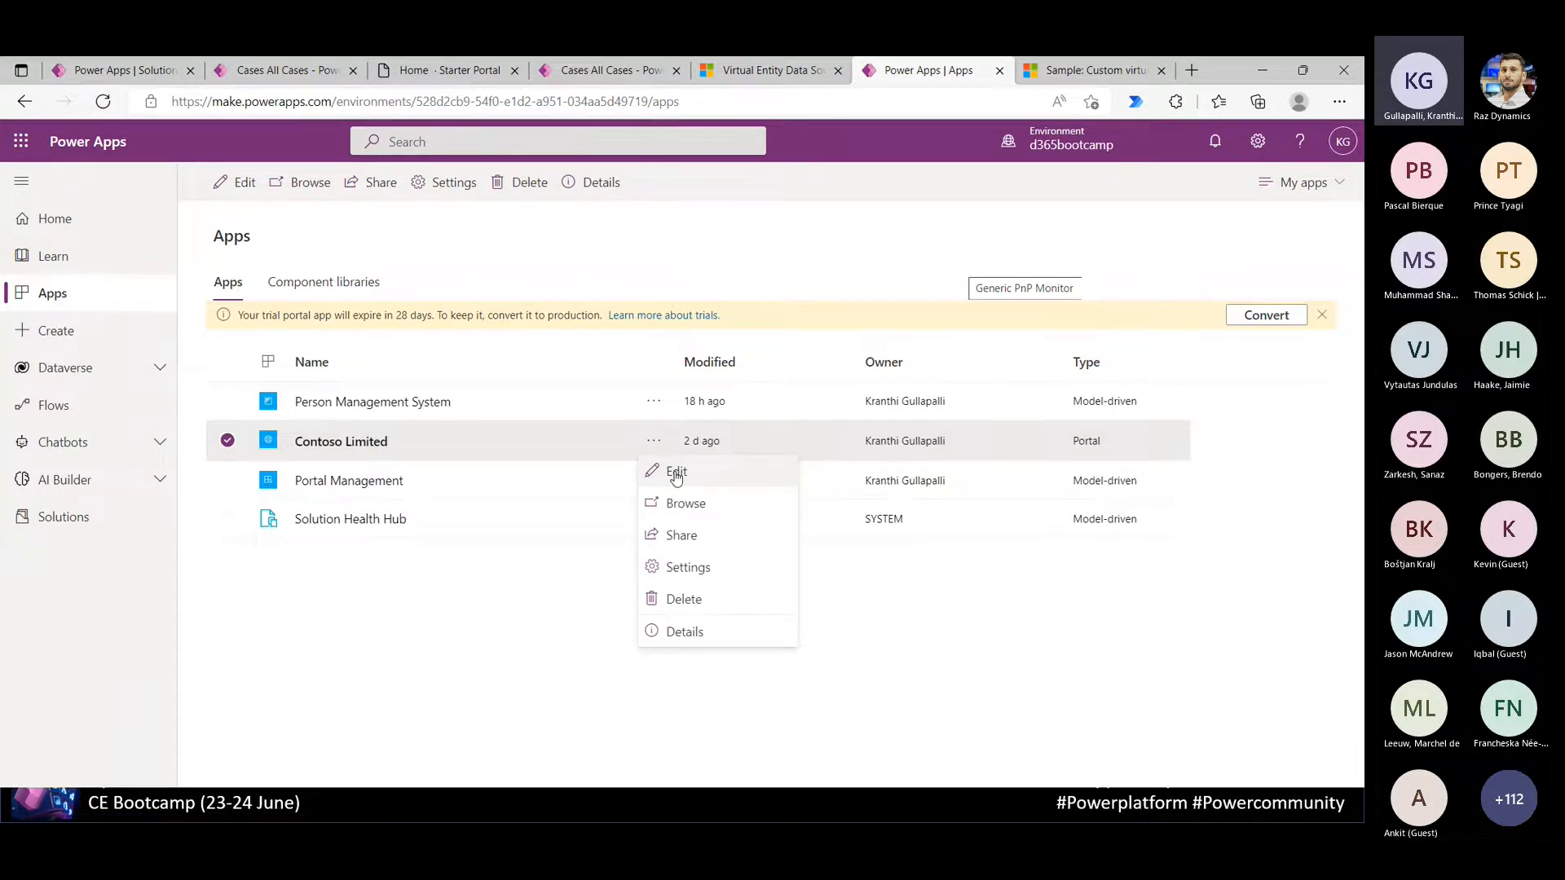
click(676, 474)
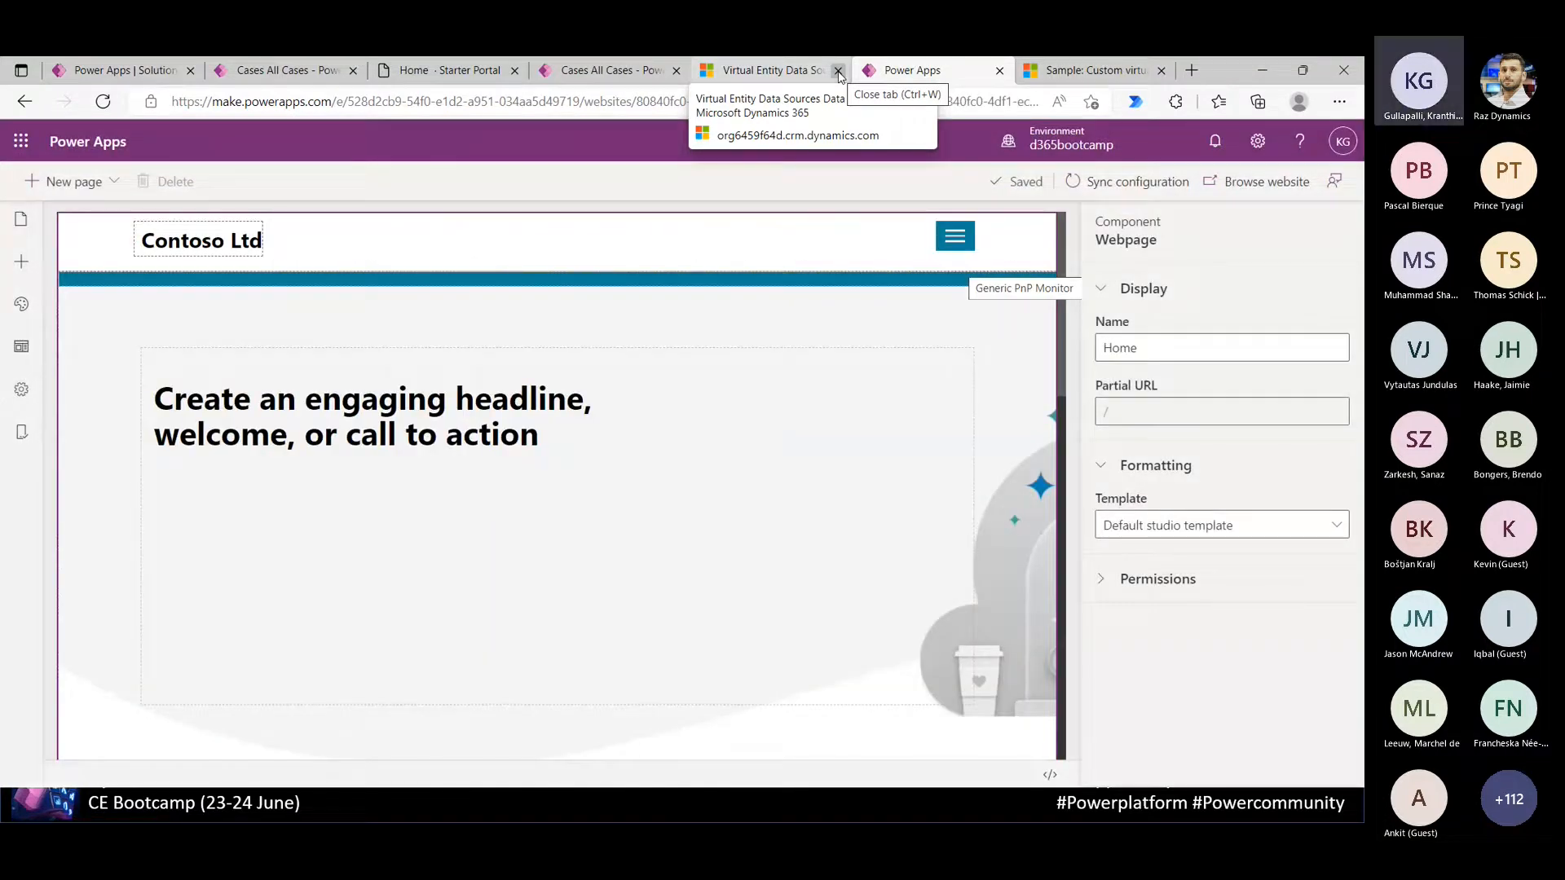
Open the Cases page and review its list of Title, Case Number and Description
click(21, 261)
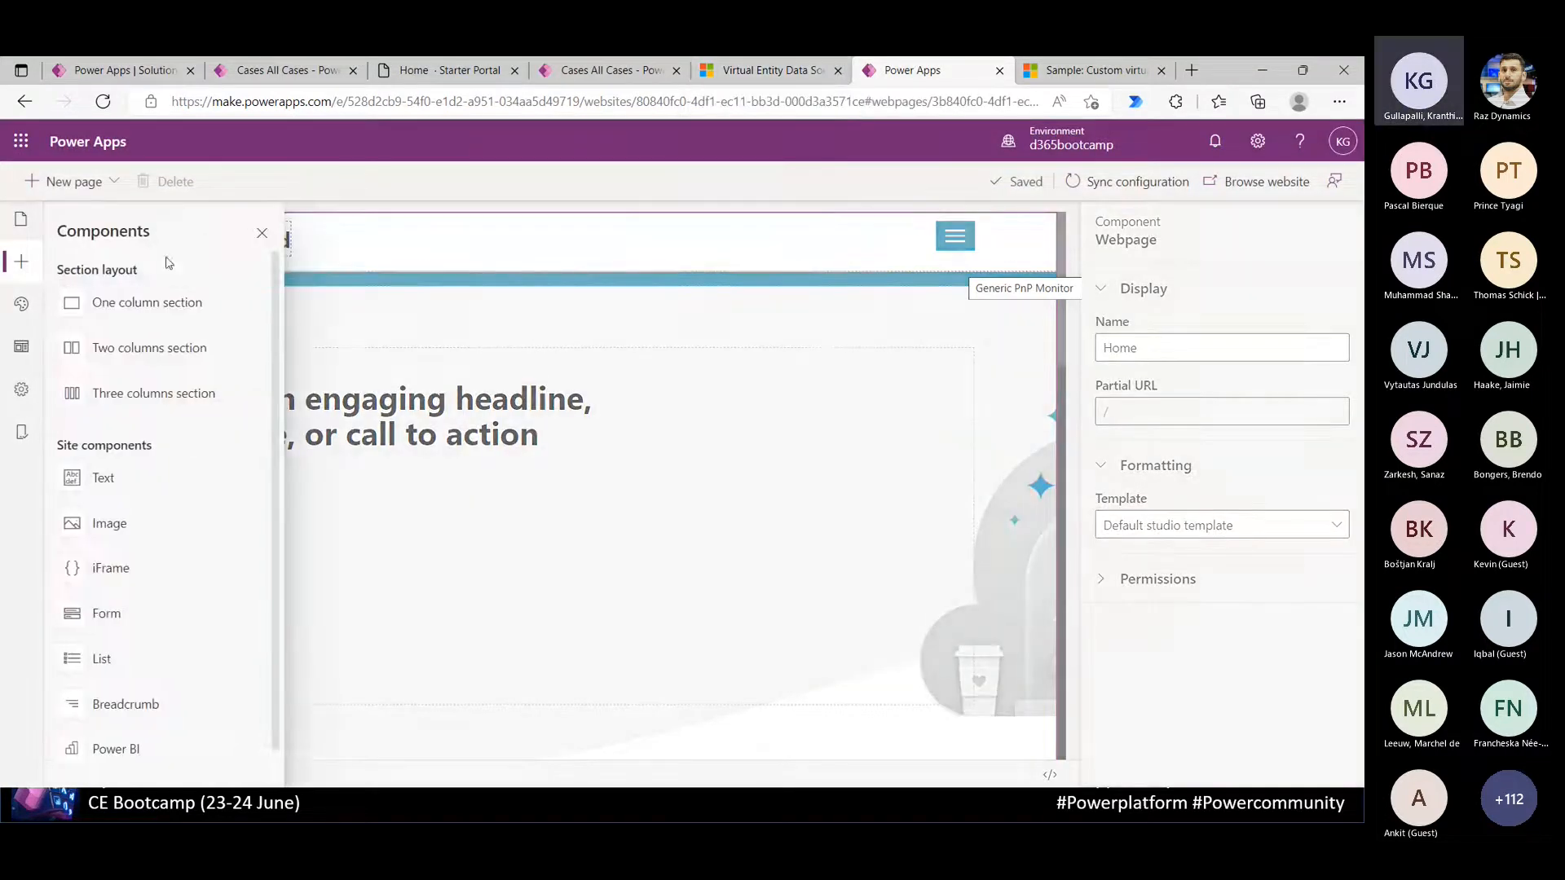
click(19, 222)
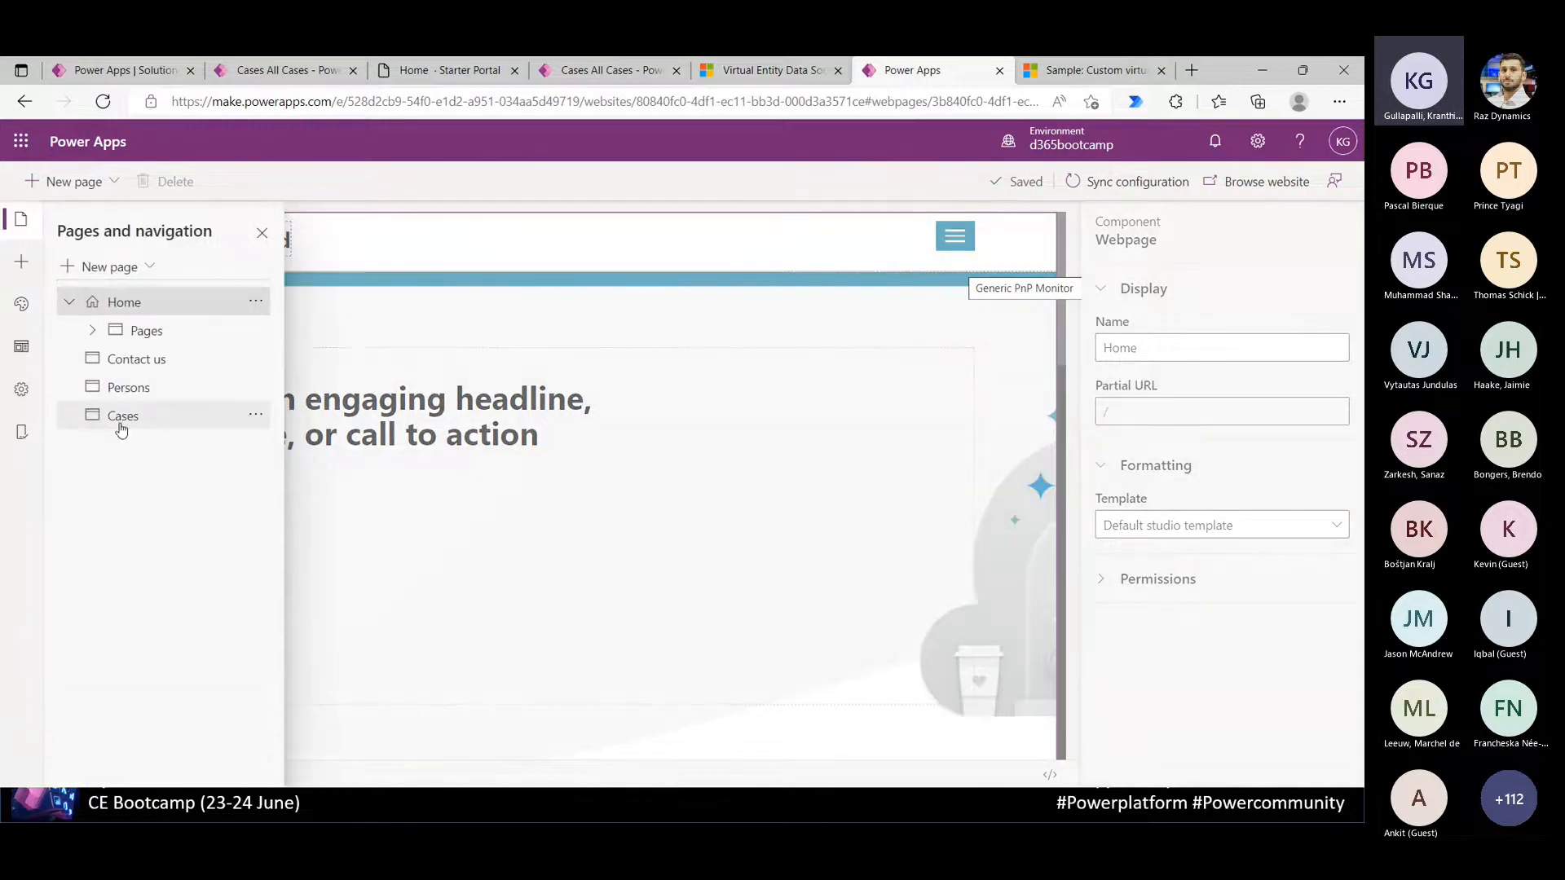
click(133, 418)
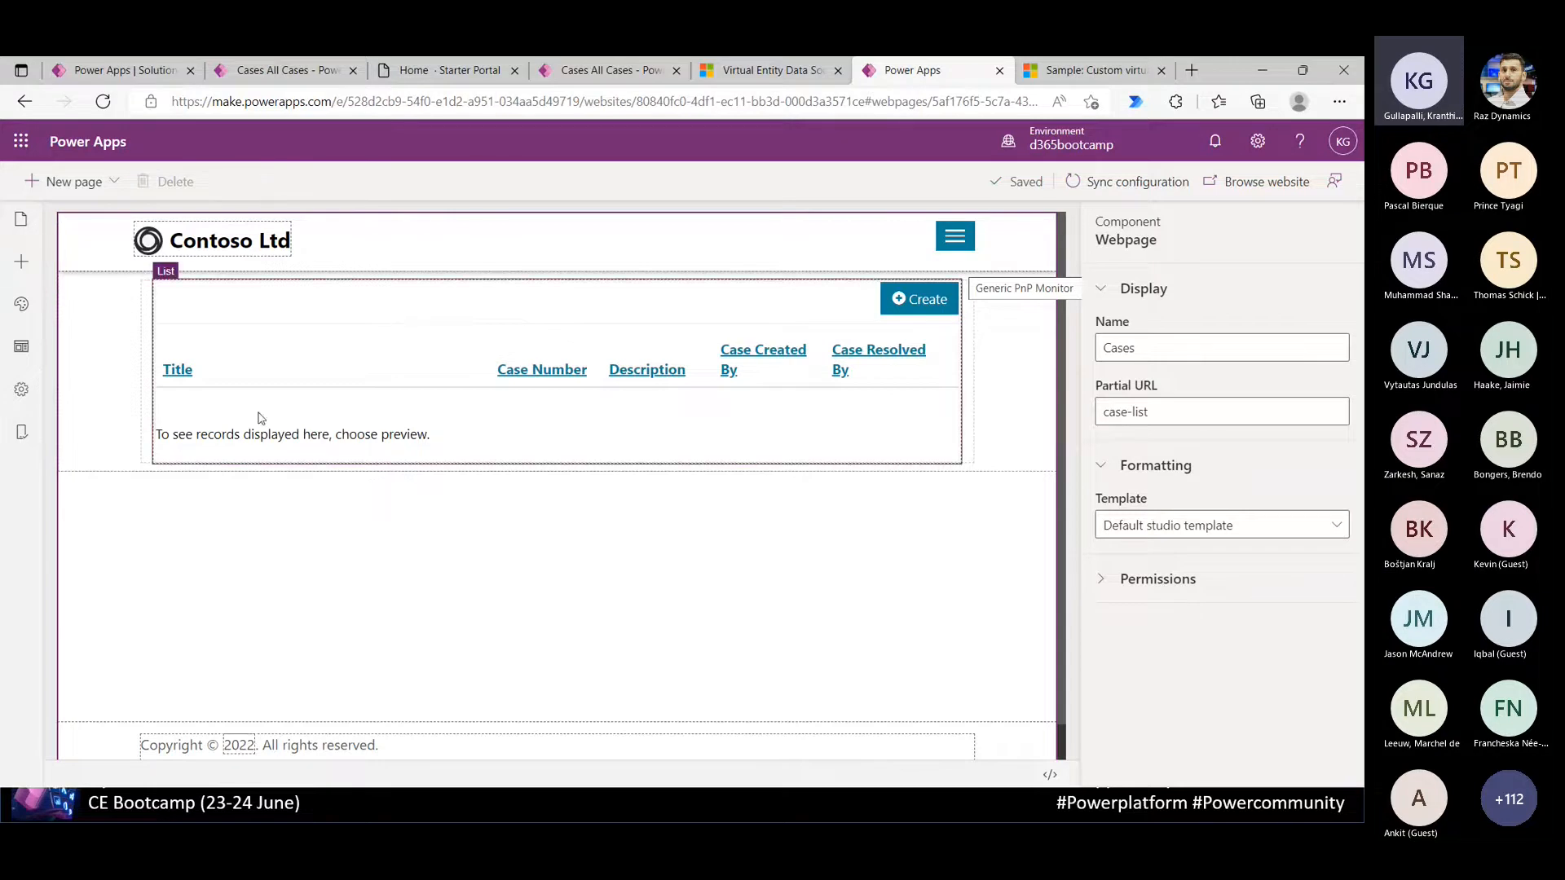
click(21, 220)
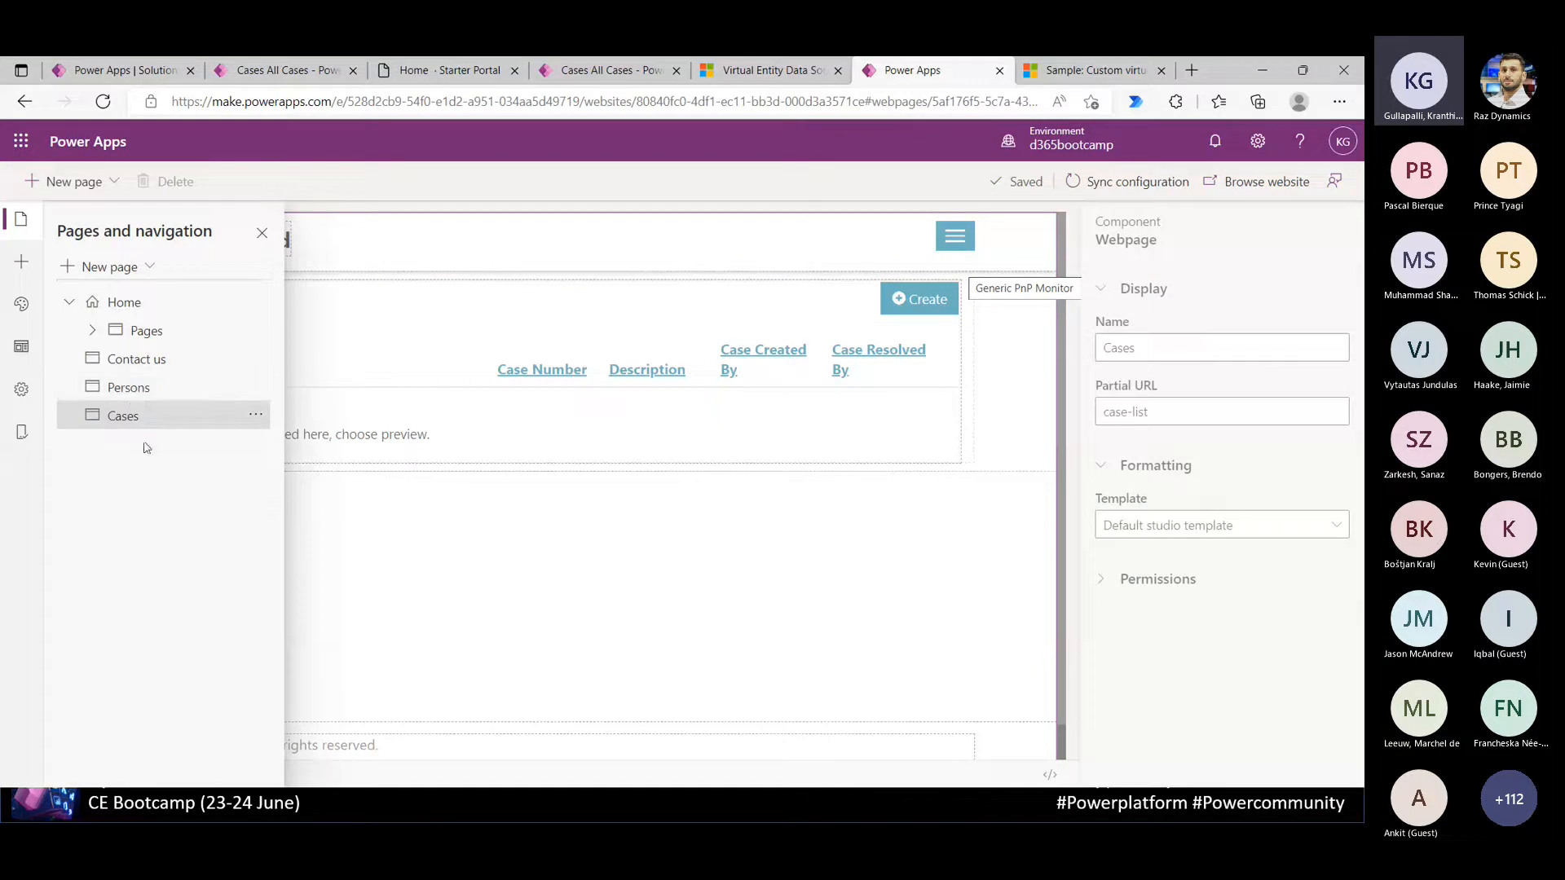
click(351, 561)
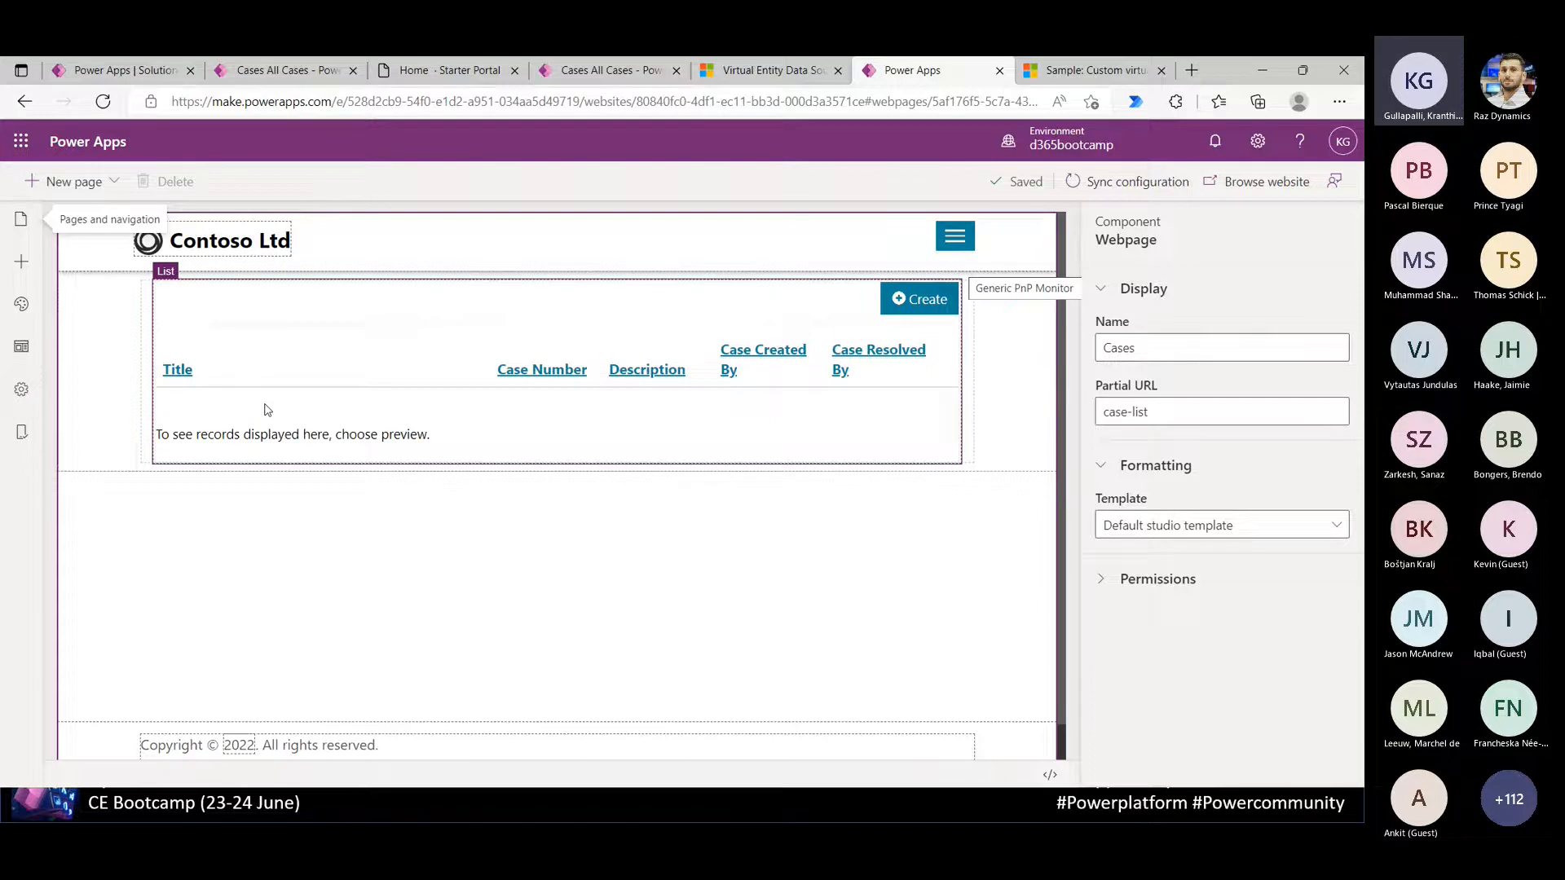
Start a new page to bring up the layout choices
click(21, 261)
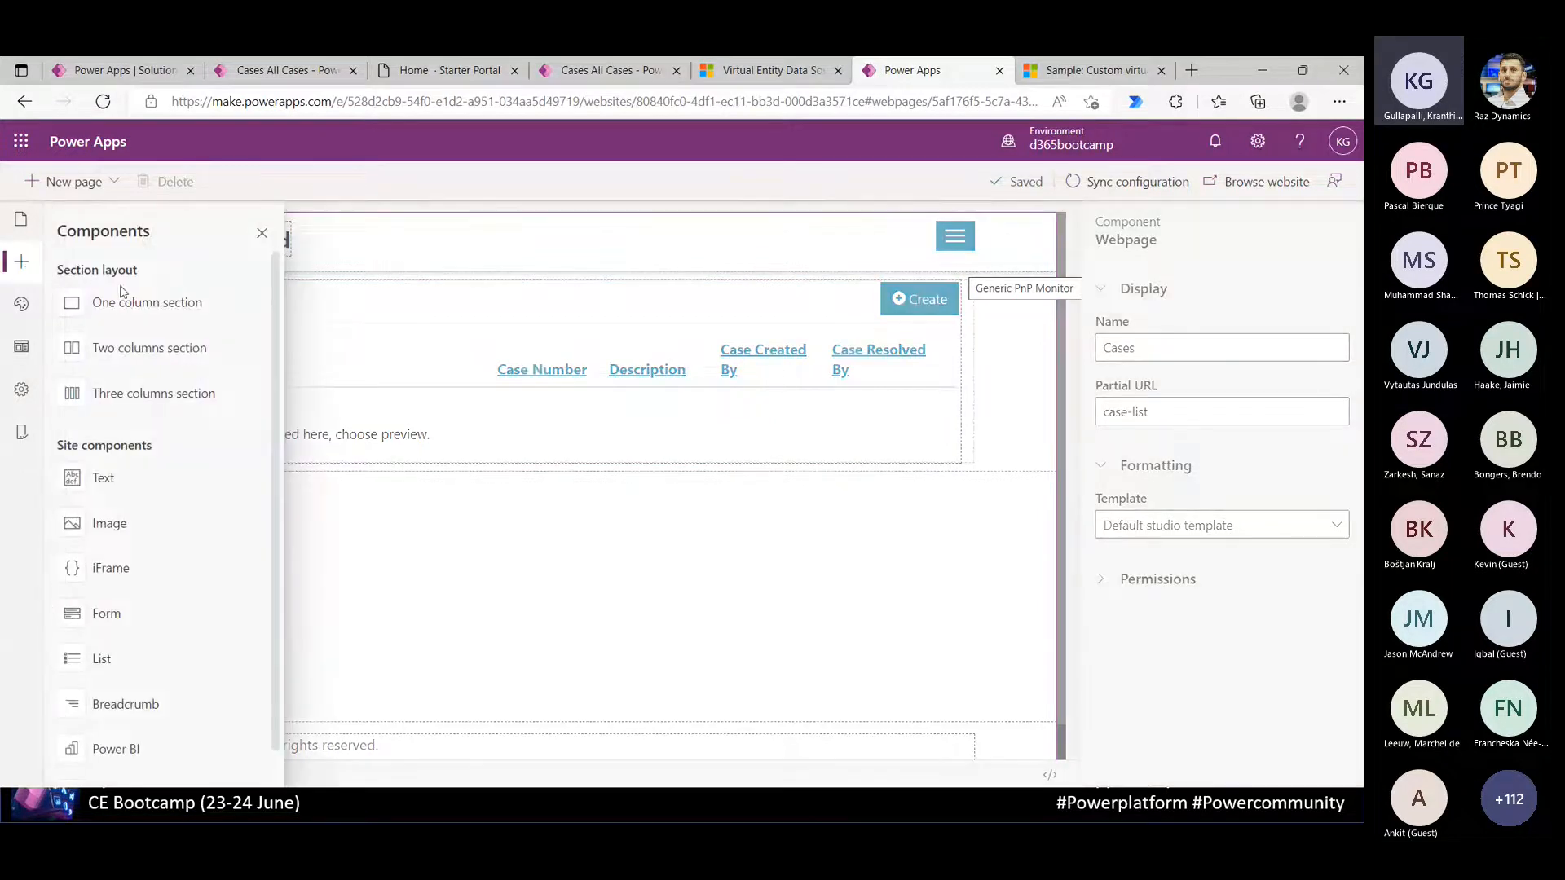
click(27, 225)
click(95, 260)
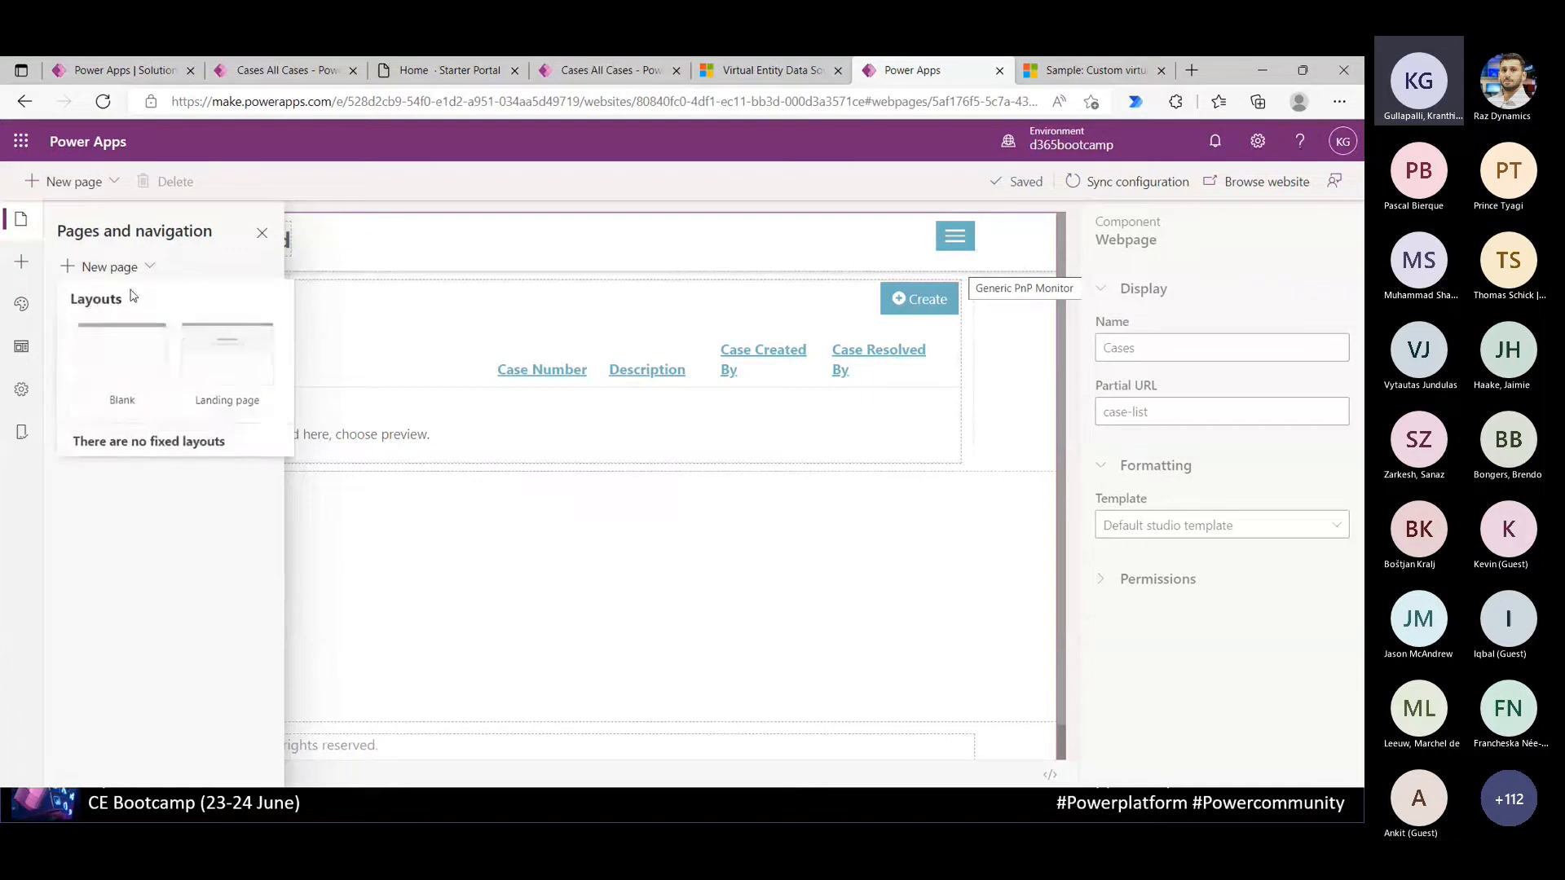
Add a Blank-layout page named Test Cases with partial URL test-cases
click(130, 347)
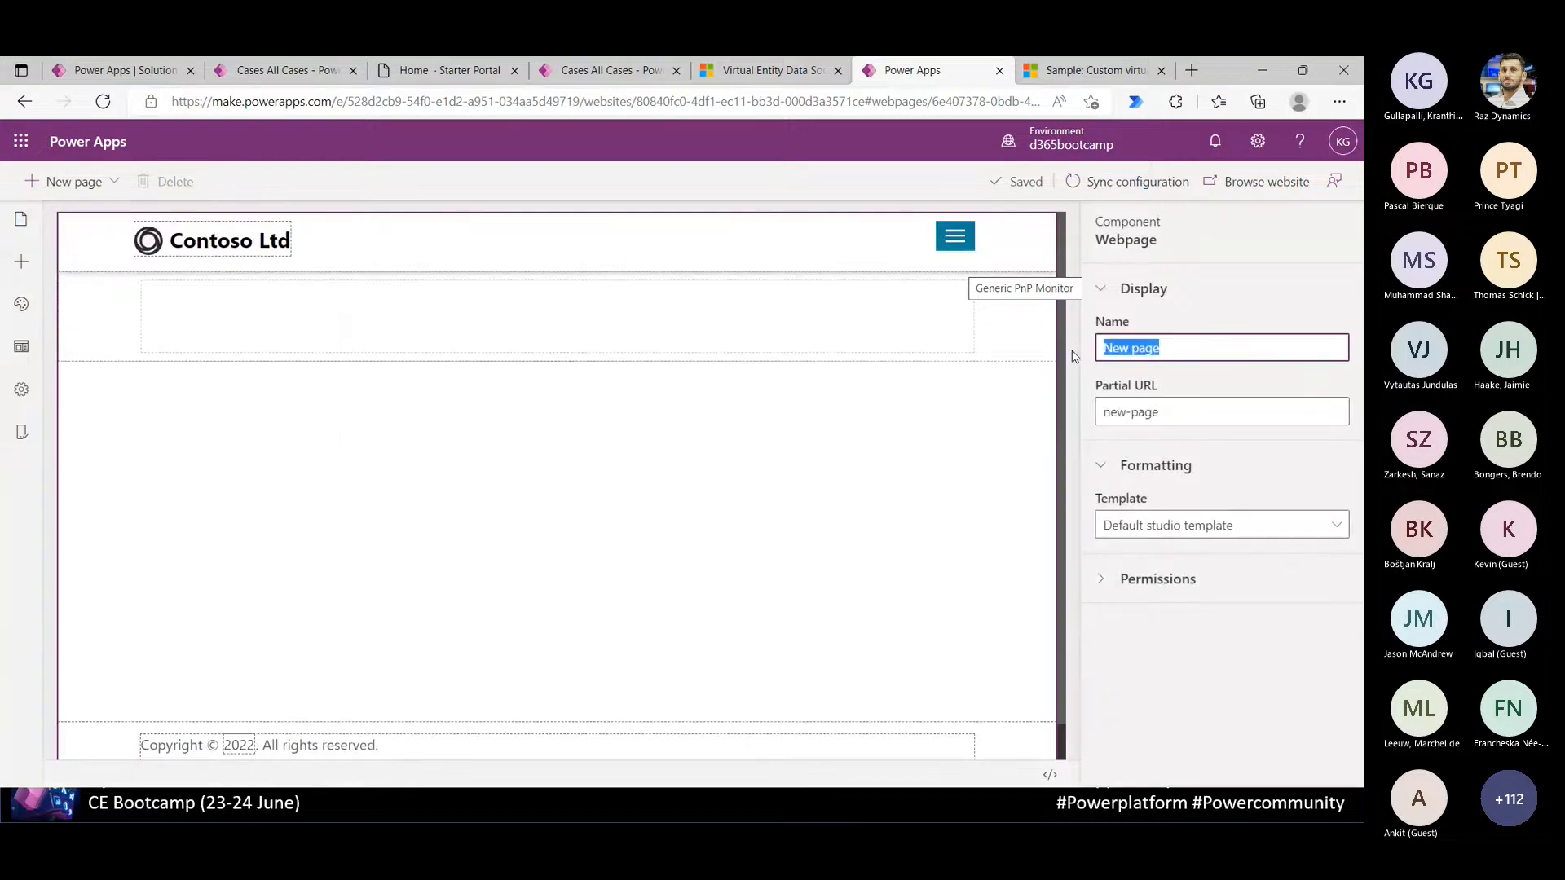
text(Test)
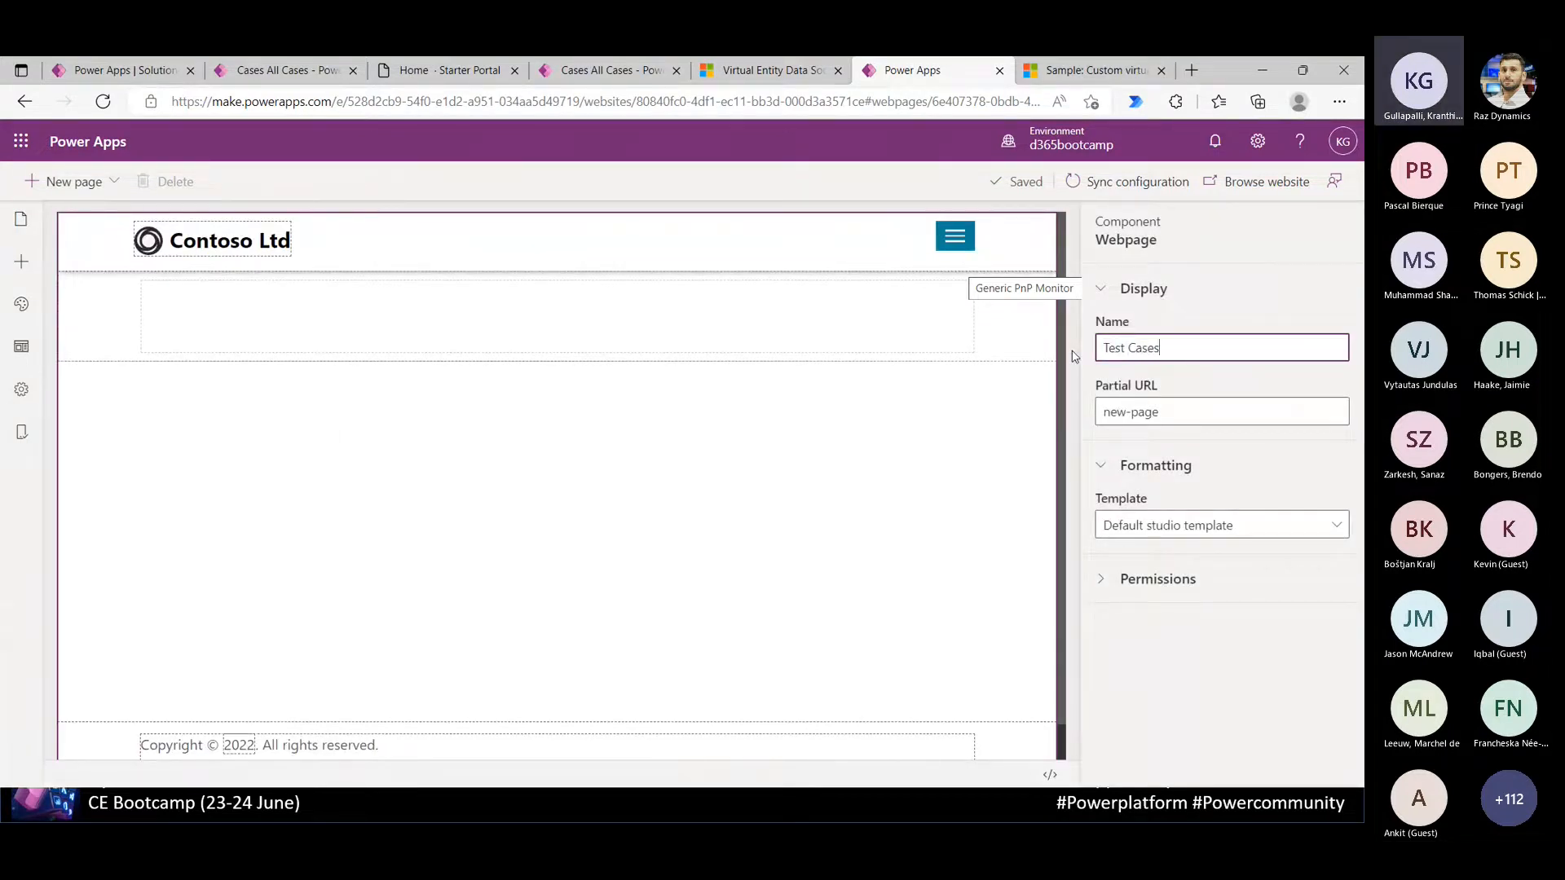
drag(1167, 410, 1065, 414)
text(tes)
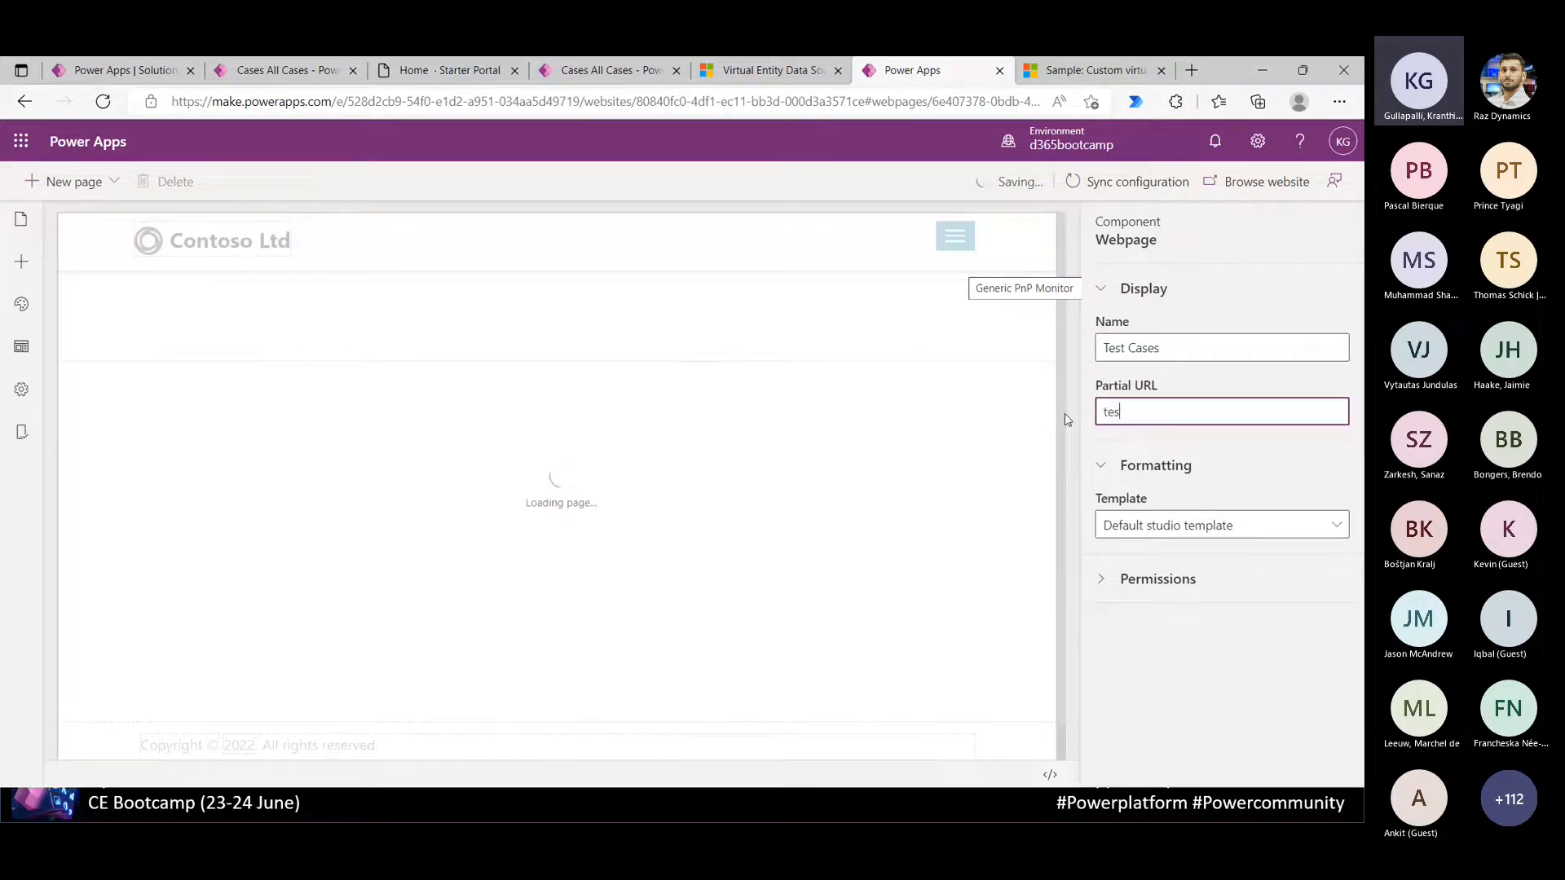
text(t-cases)
click(1245, 277)
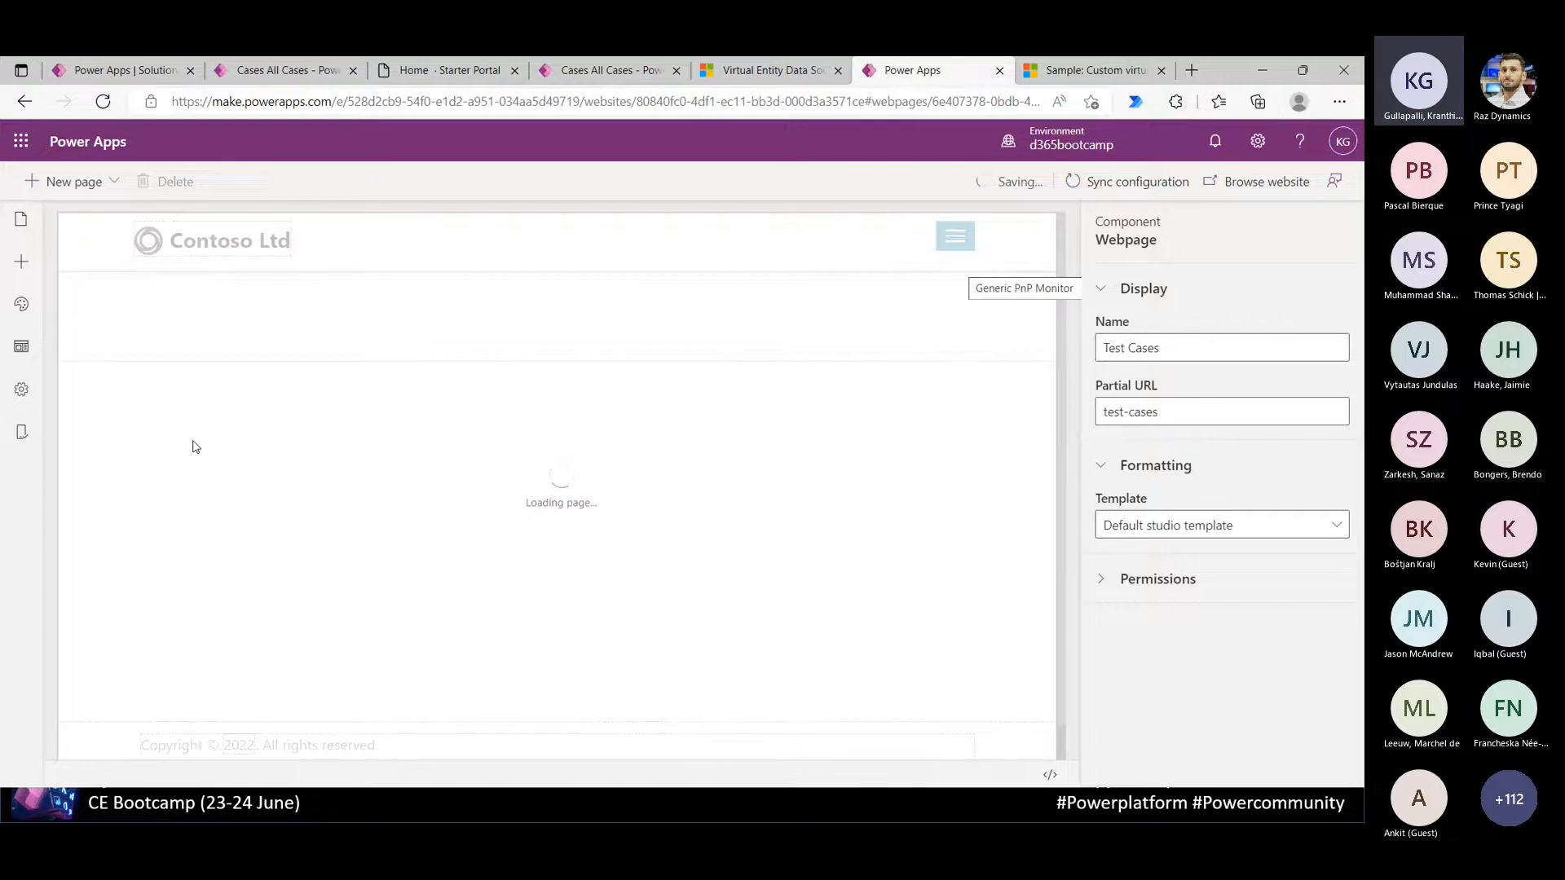
Add a List component to the Test Cases page
click(22, 261)
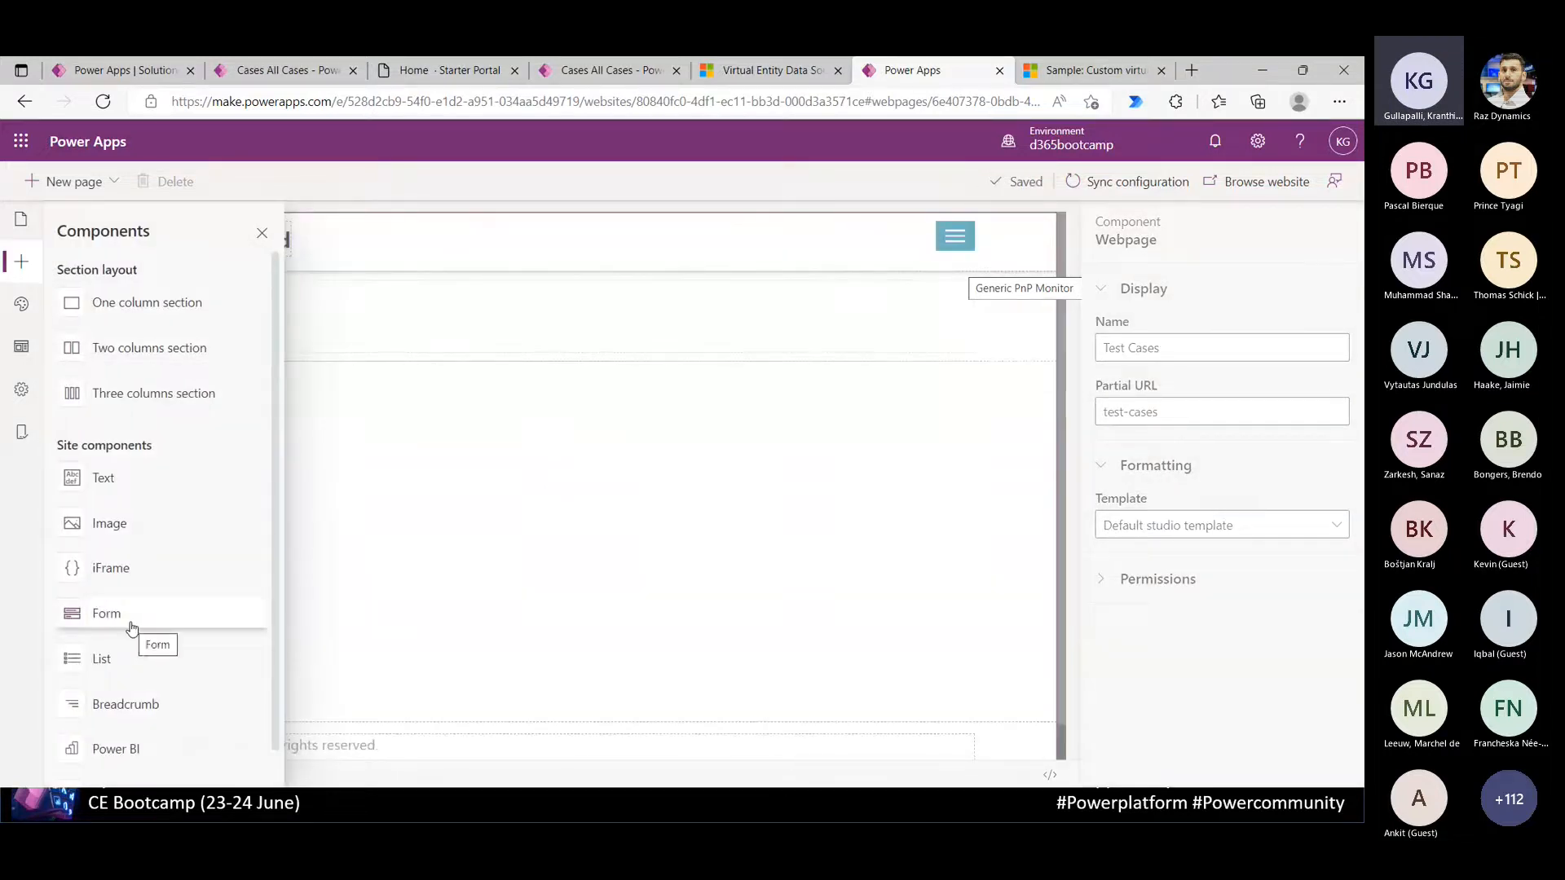
click(130, 662)
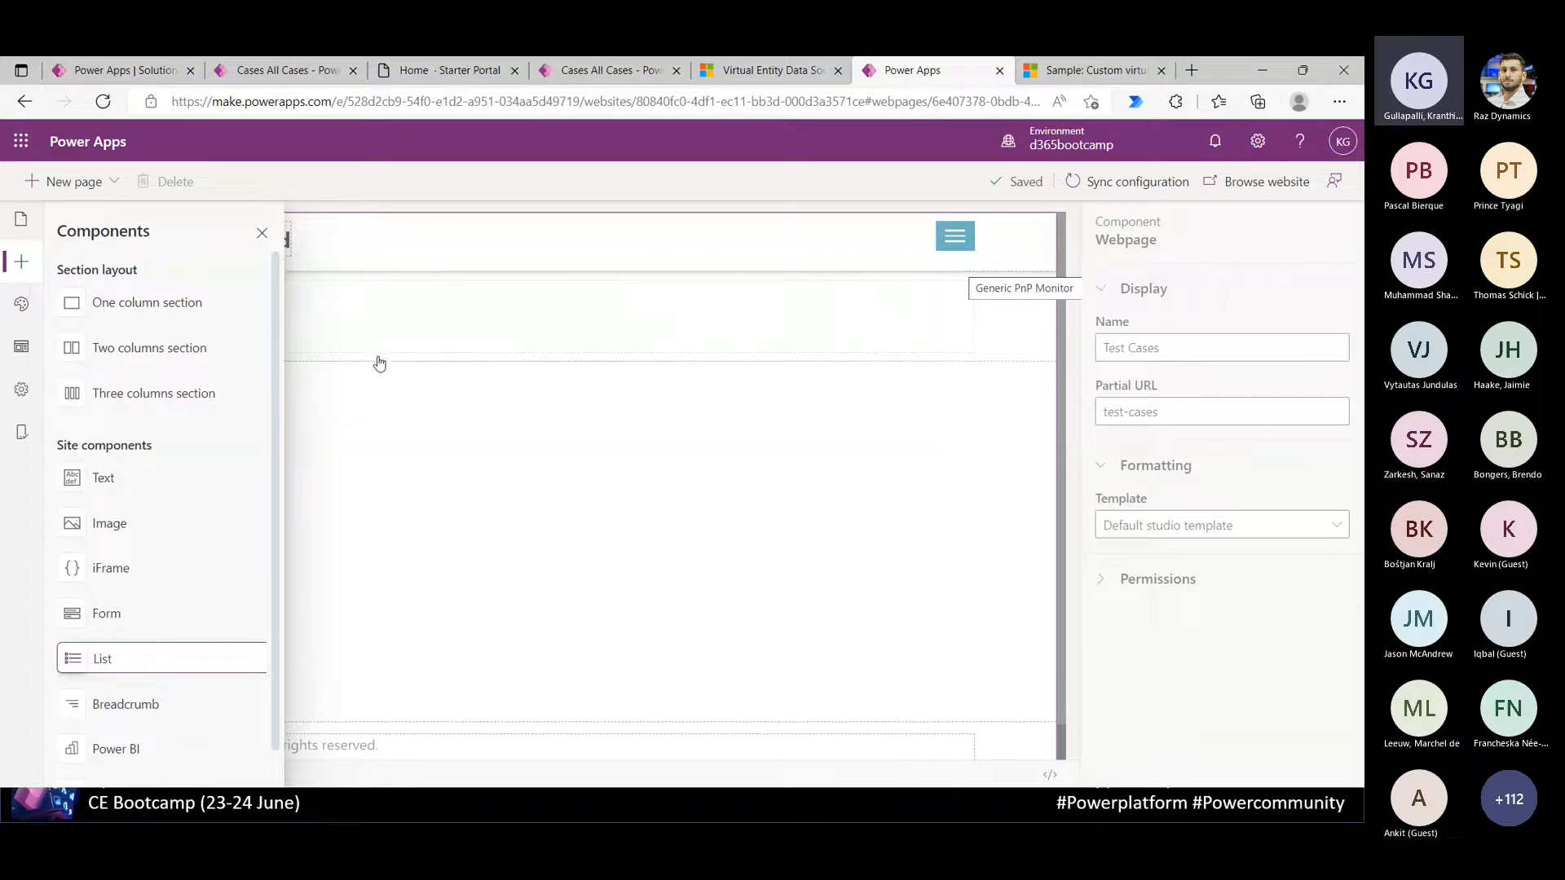
click(98, 667)
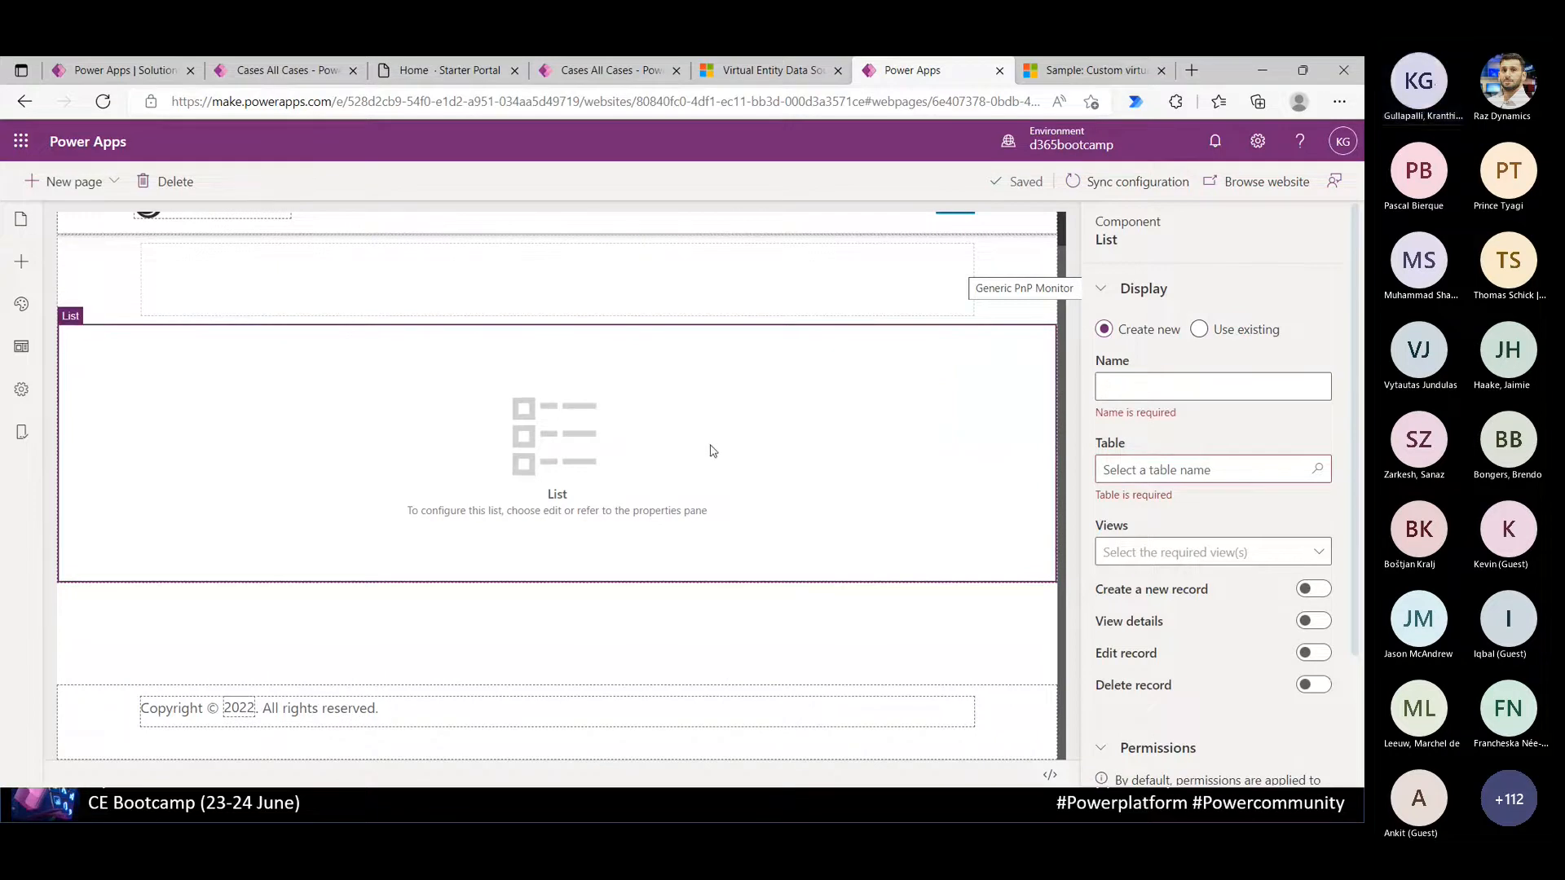
Name the list Cases and bind it to table Case (d365_case) with the All Cases view
click(1227, 387)
text(Cases)
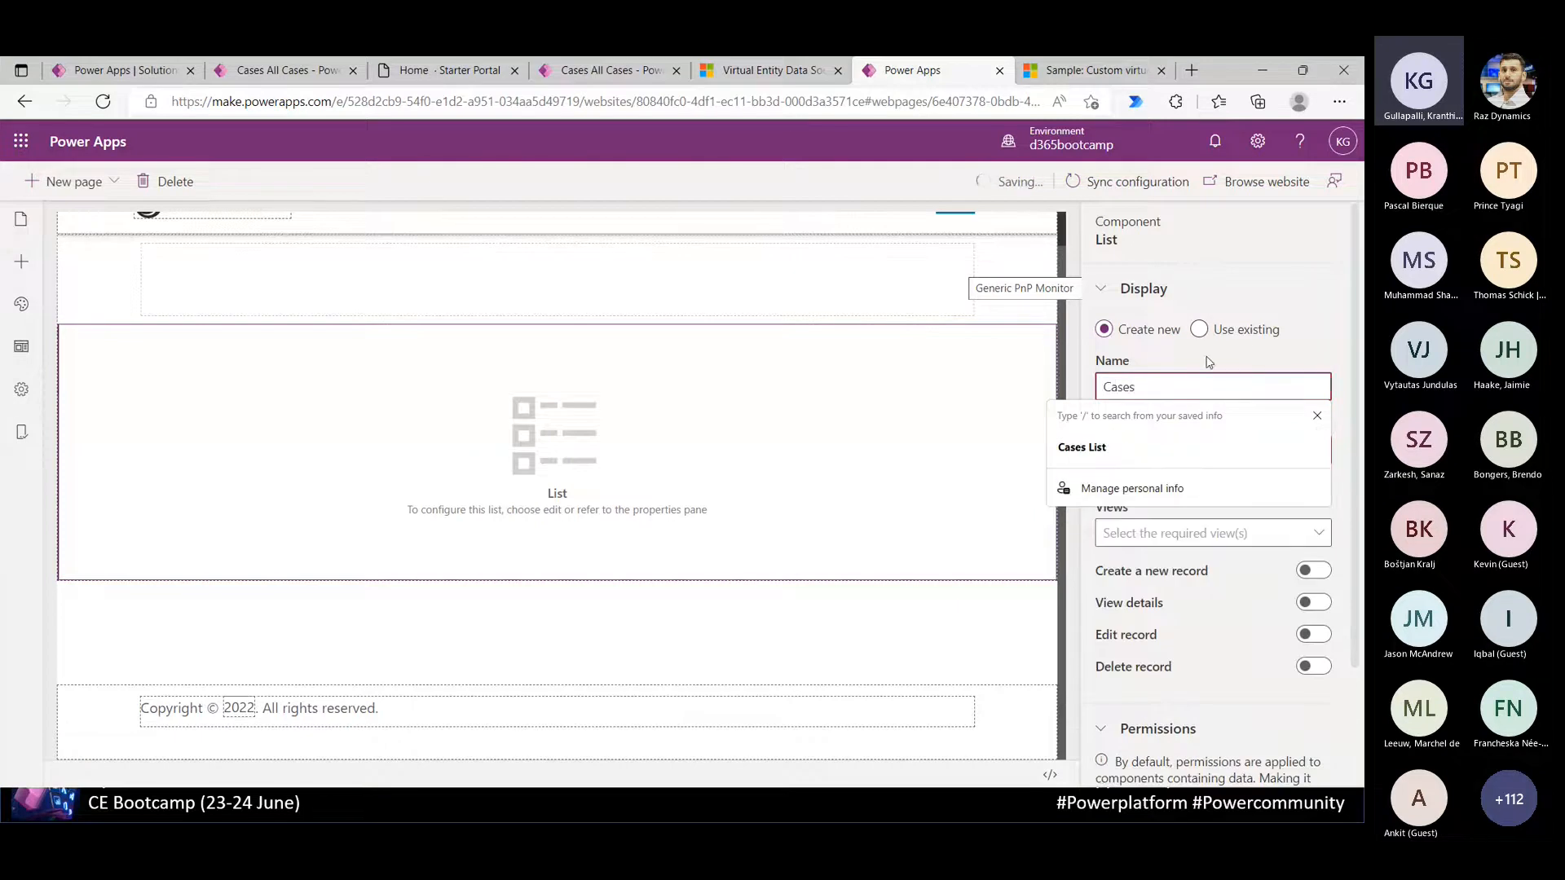
click(1241, 272)
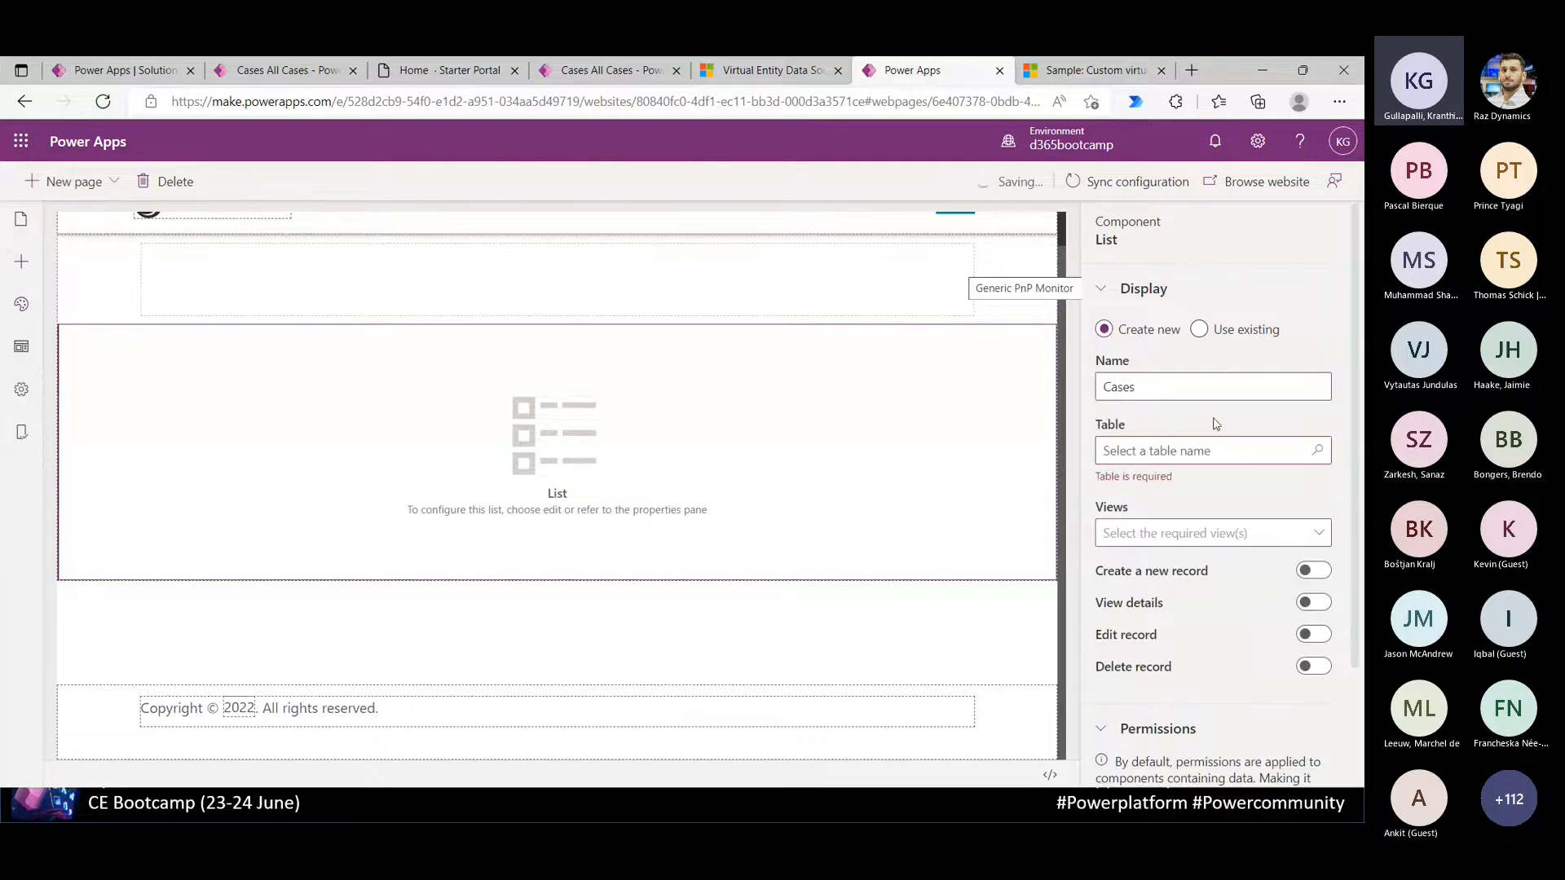
click(1318, 451)
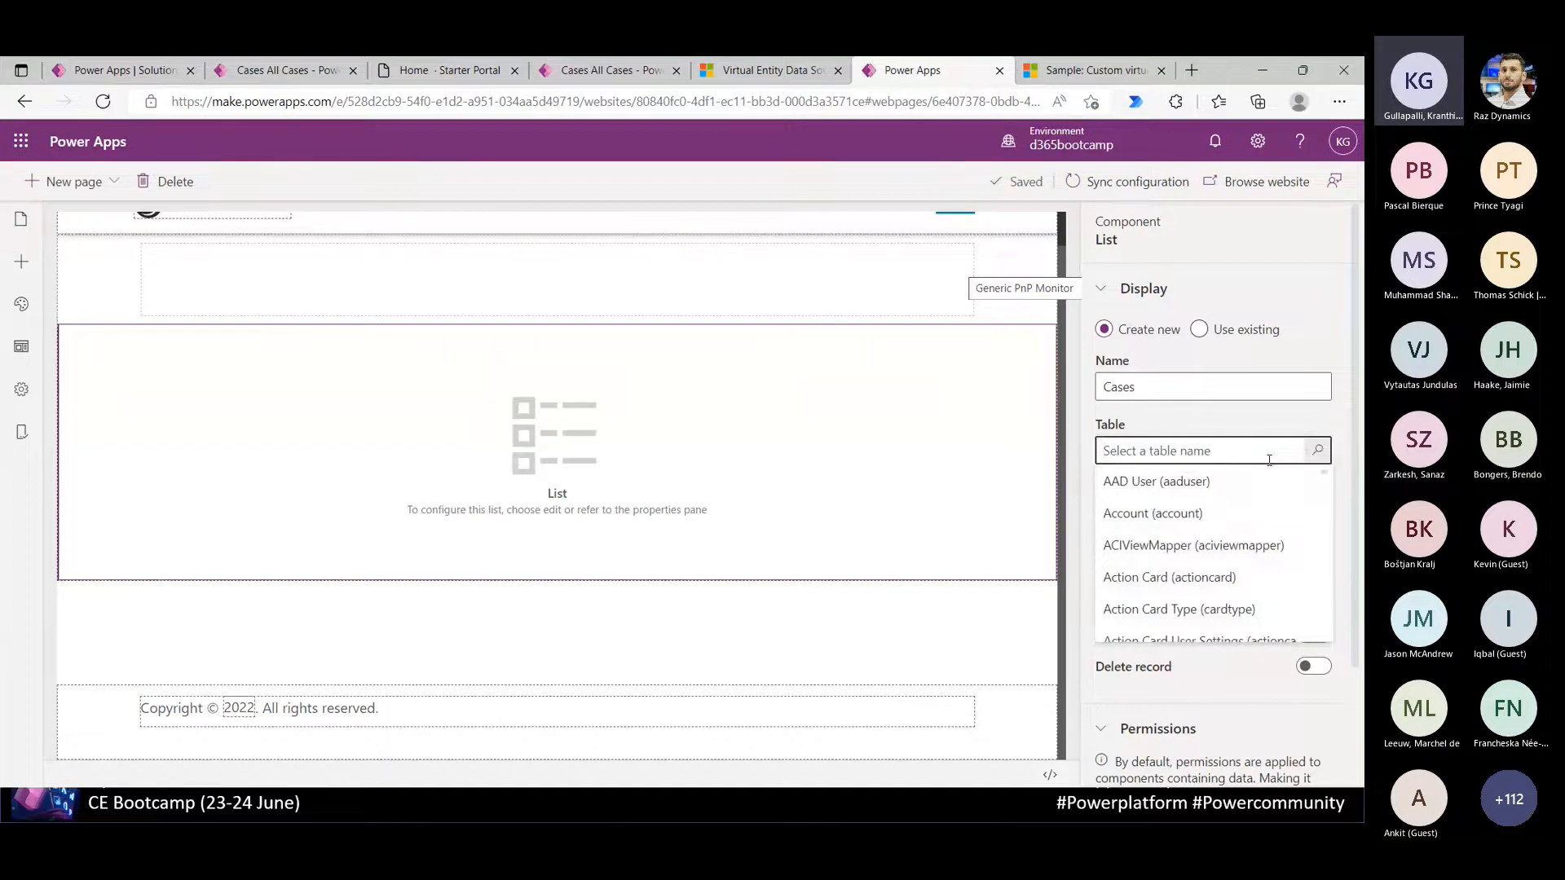
text(cases)
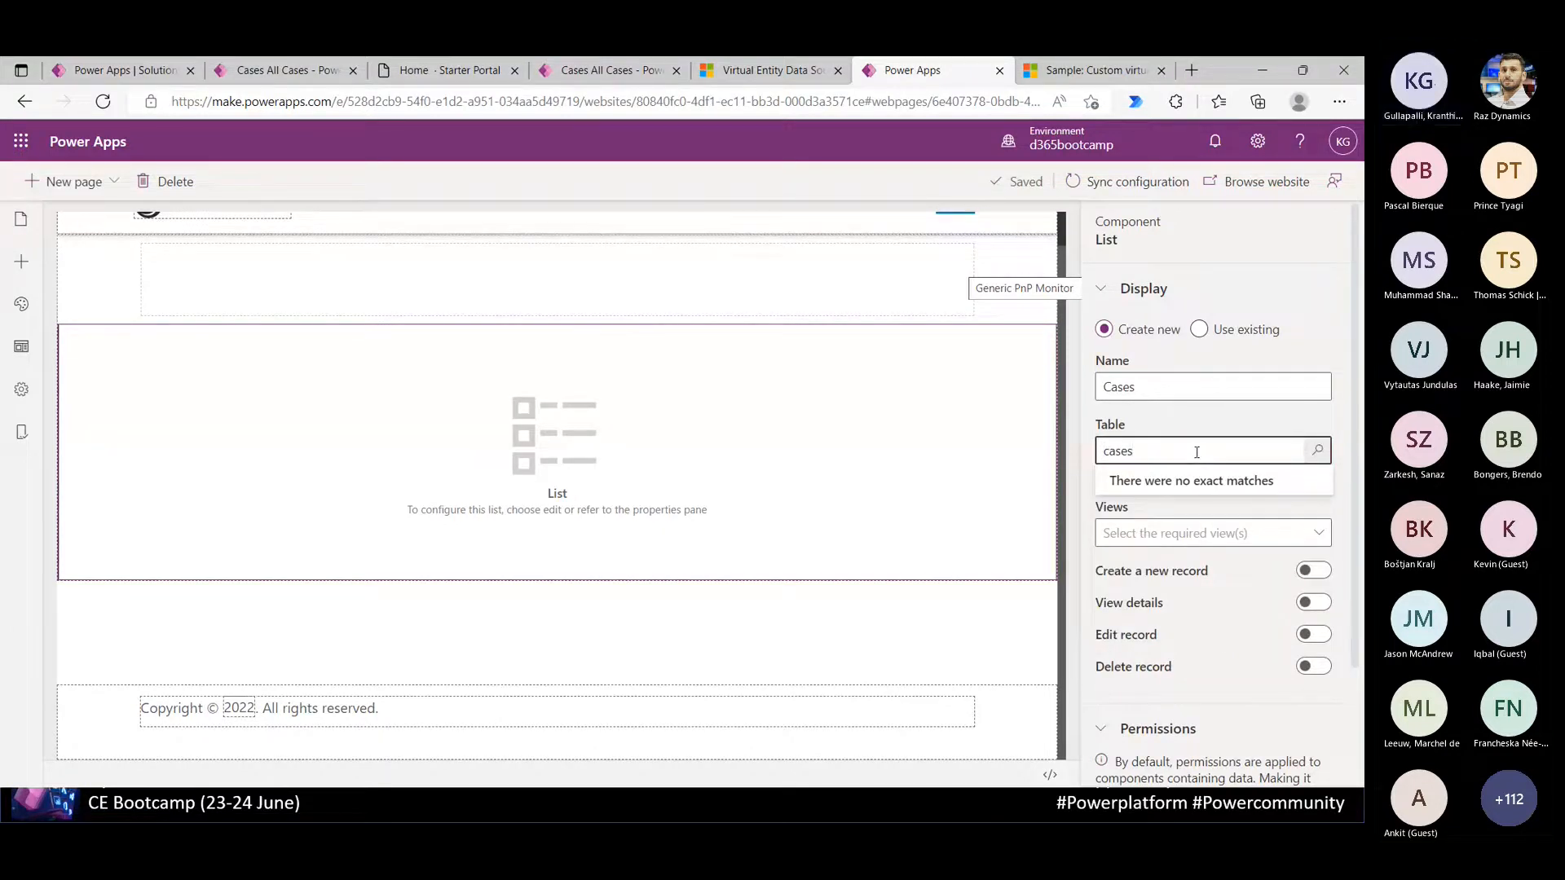
key(BackSpace)
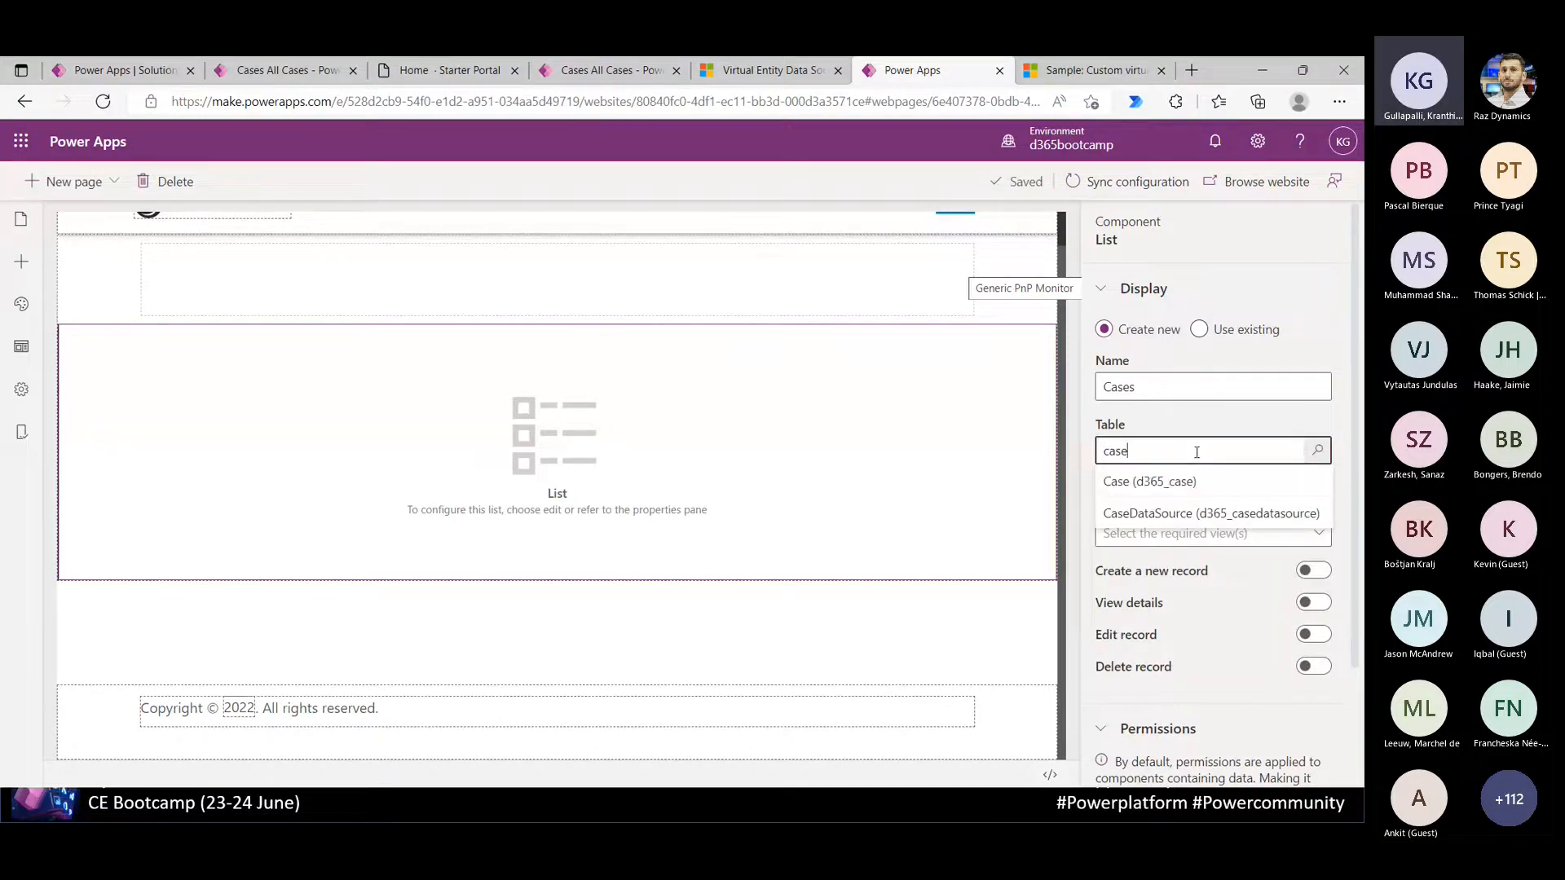
click(1150, 483)
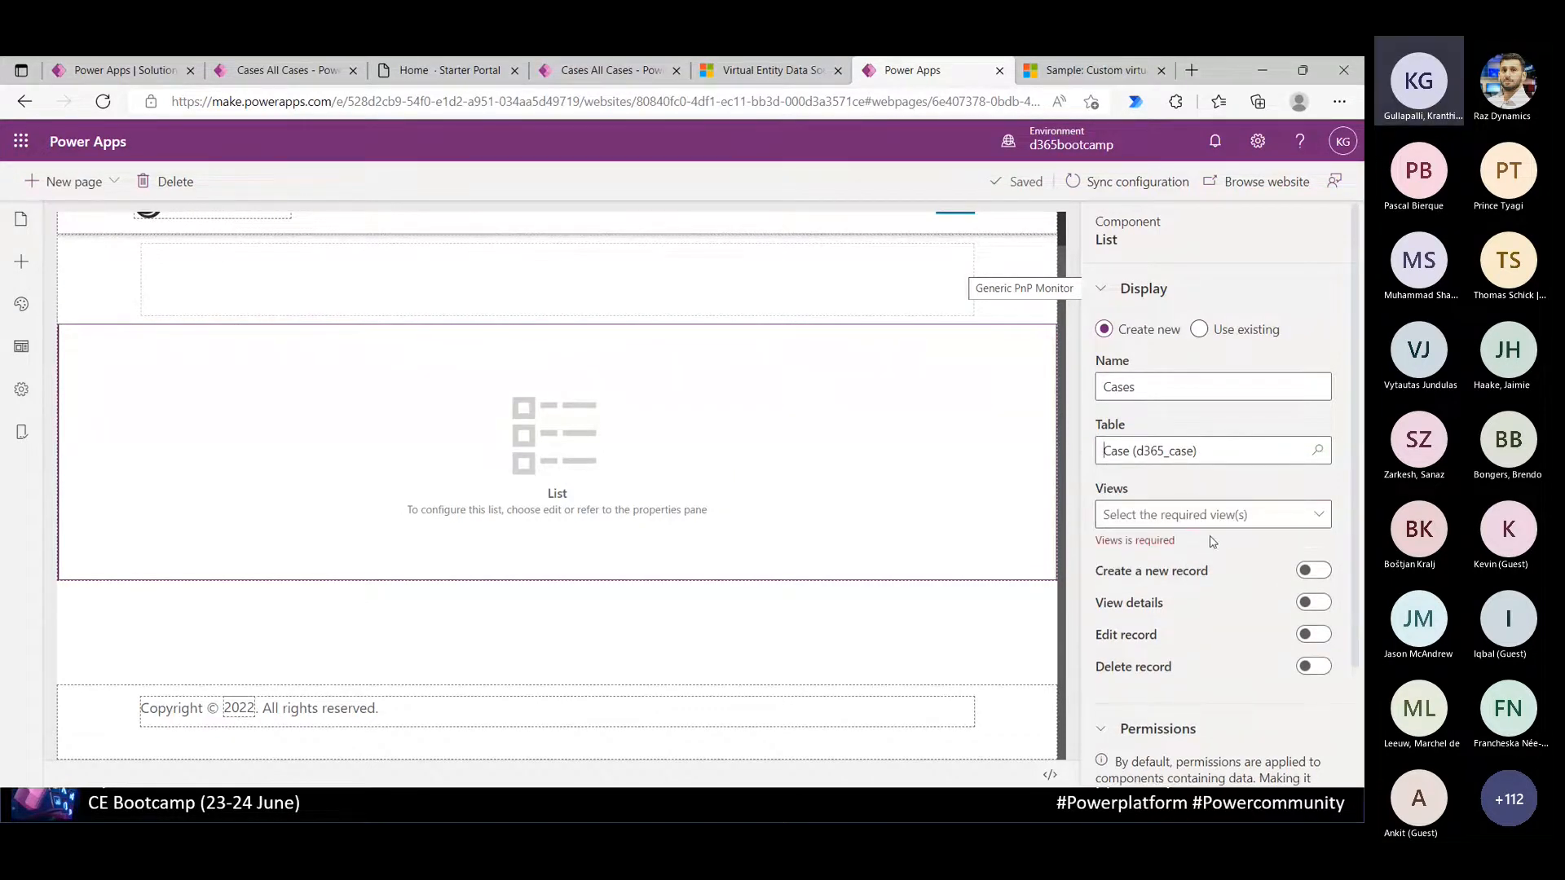
click(1319, 529)
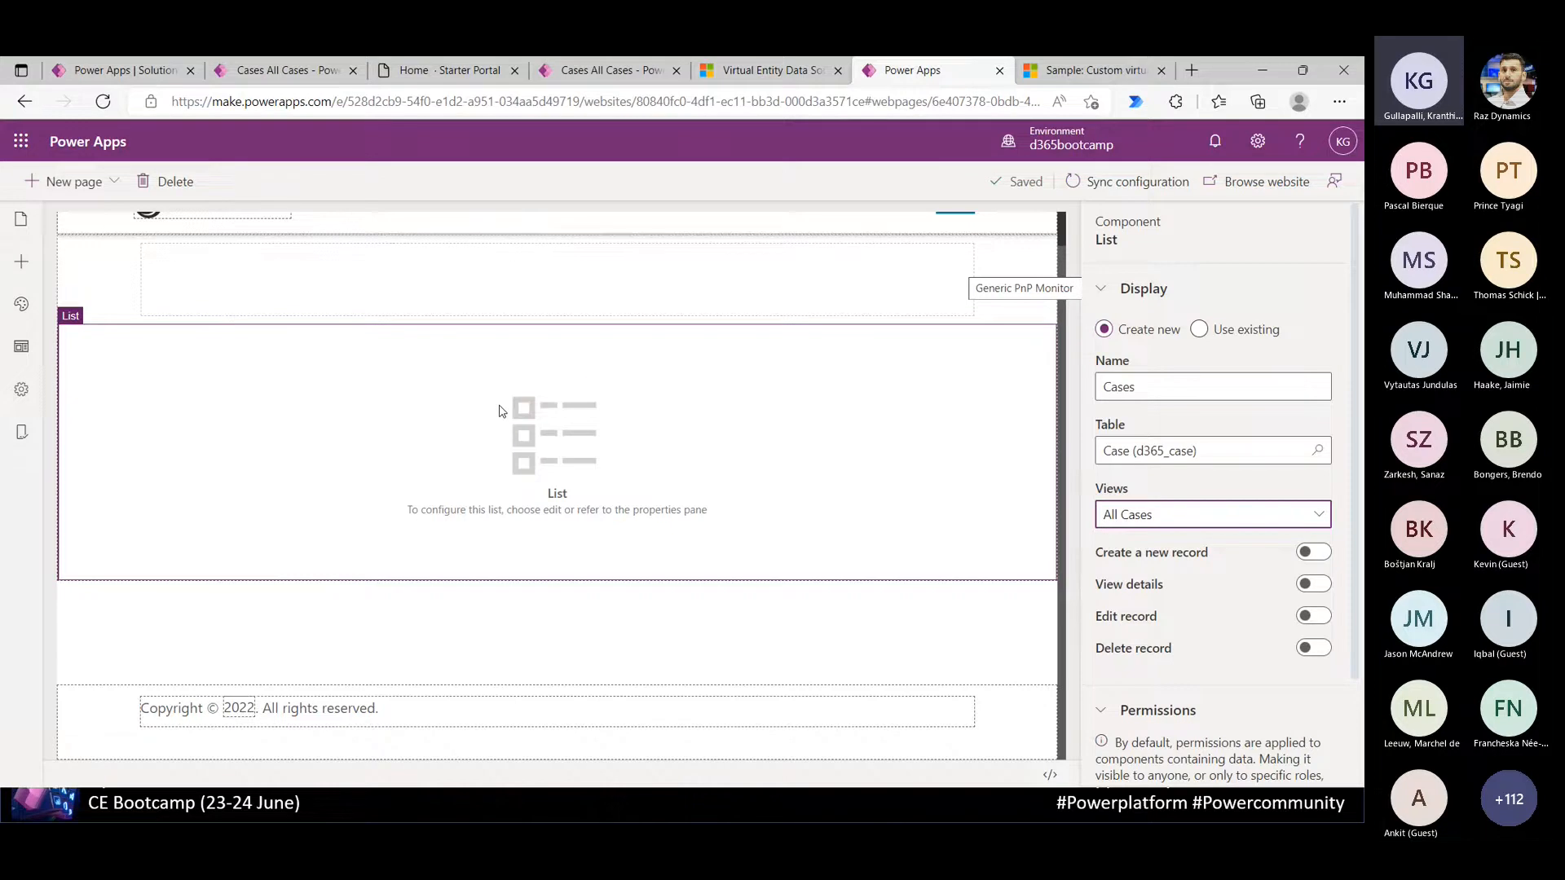
Enable Create and View details with Case Basic Form, and enable Edit record on the trial list
click(1299, 554)
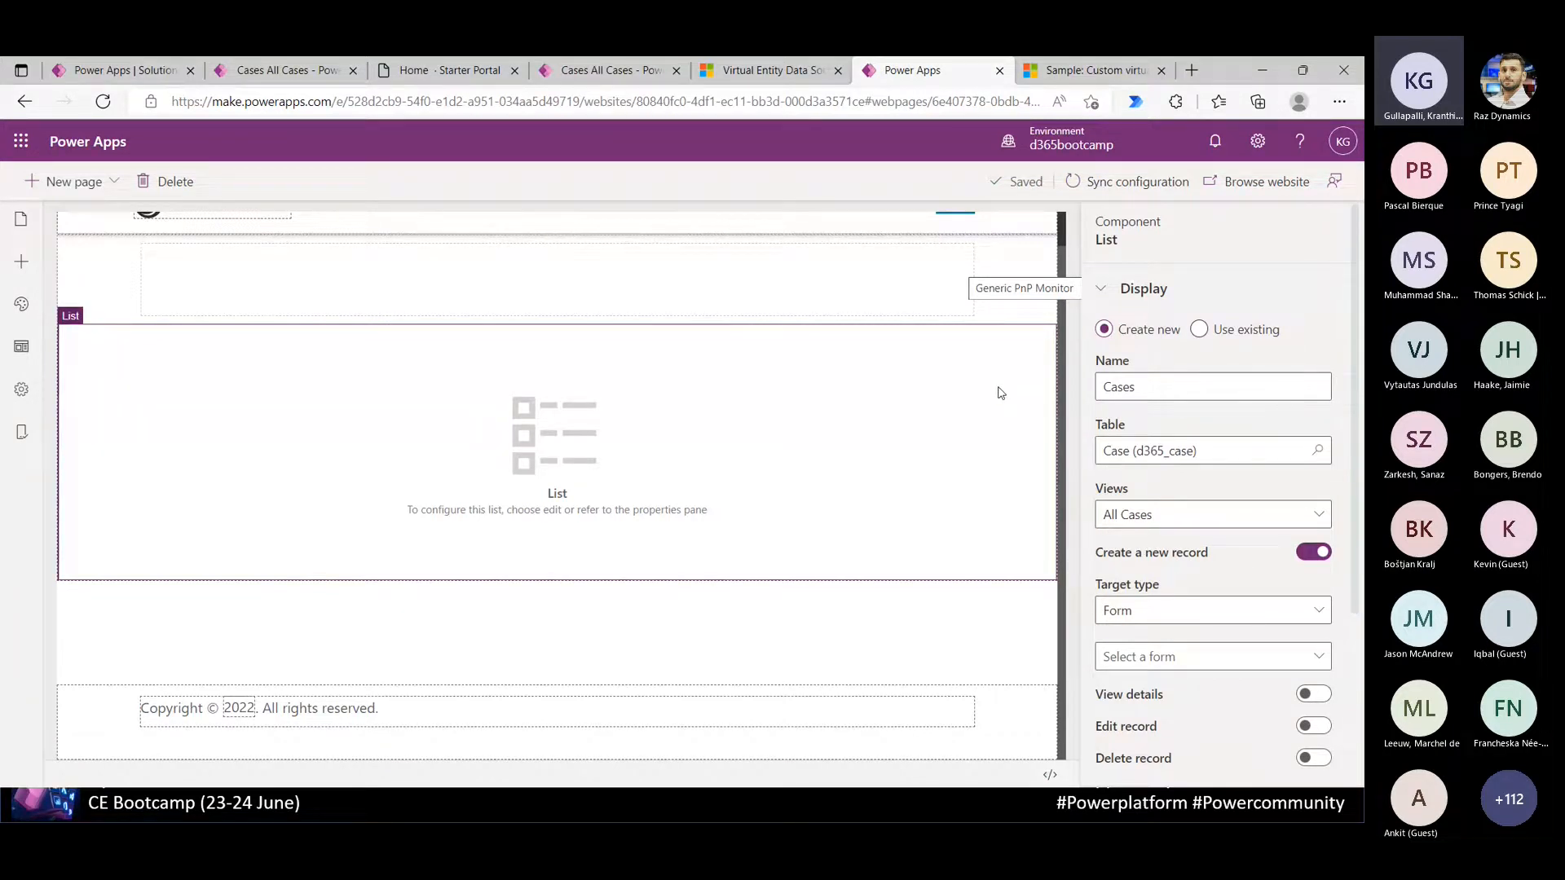
click(1295, 654)
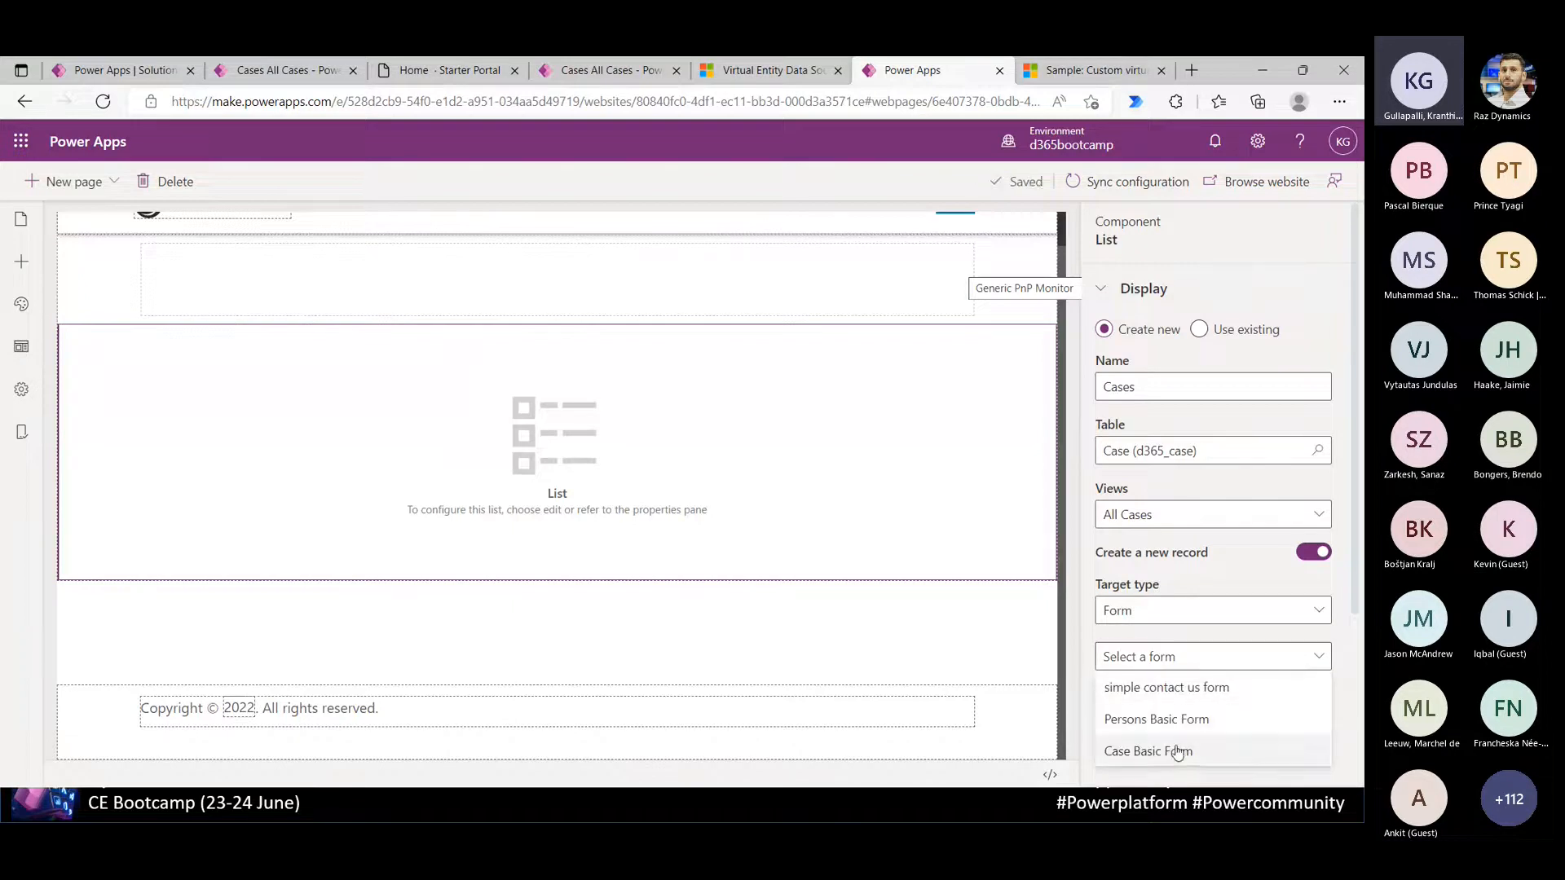
click(1177, 752)
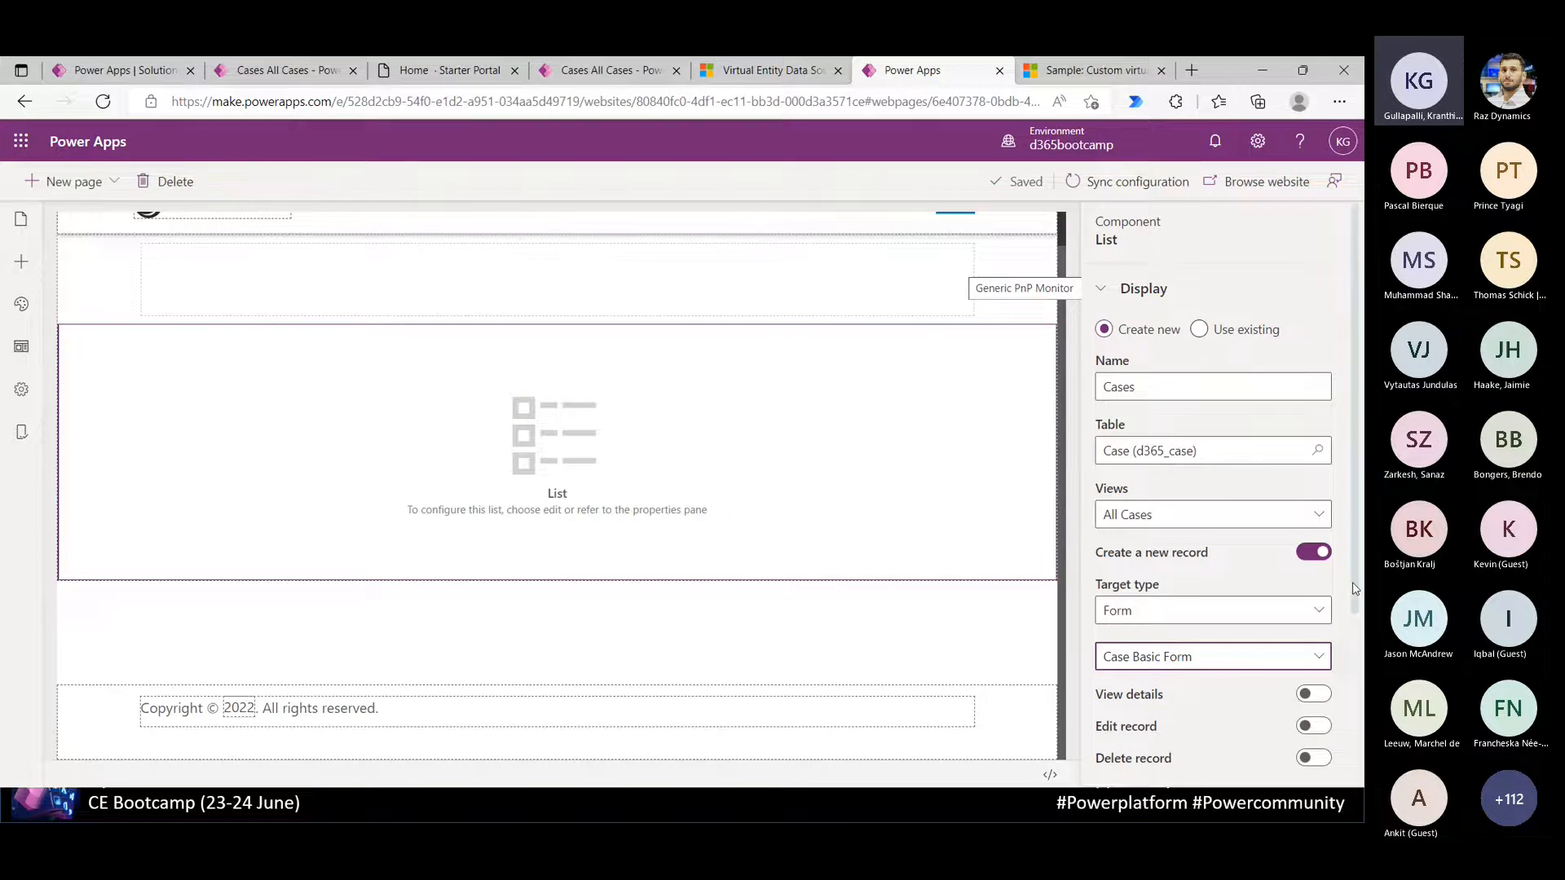
scroll(1355, 587, down, 1)
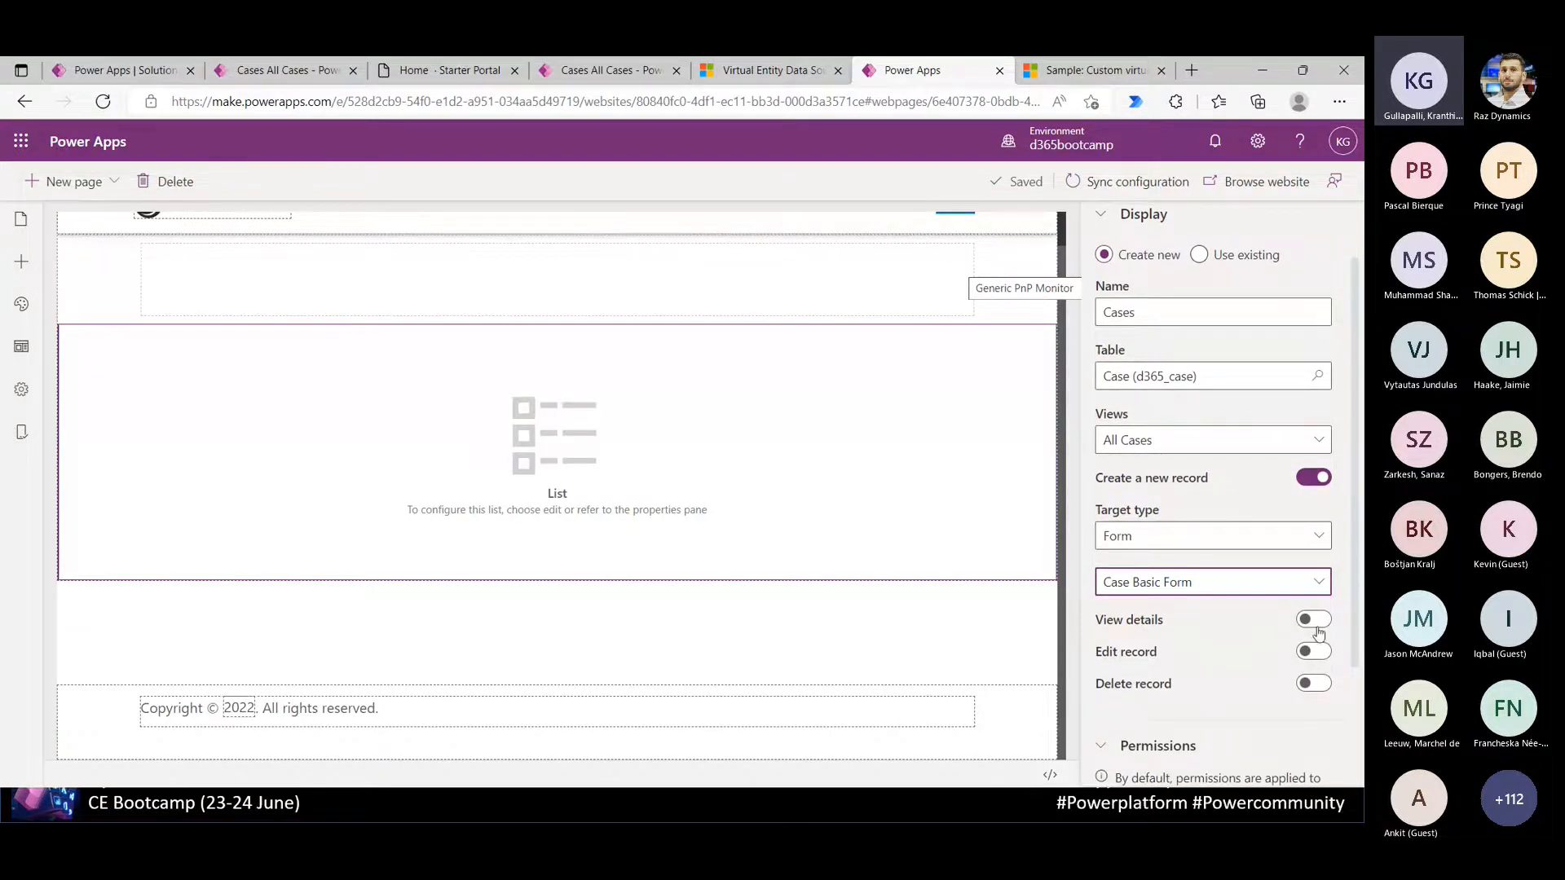
click(1314, 621)
scroll(1357, 619, down, 1)
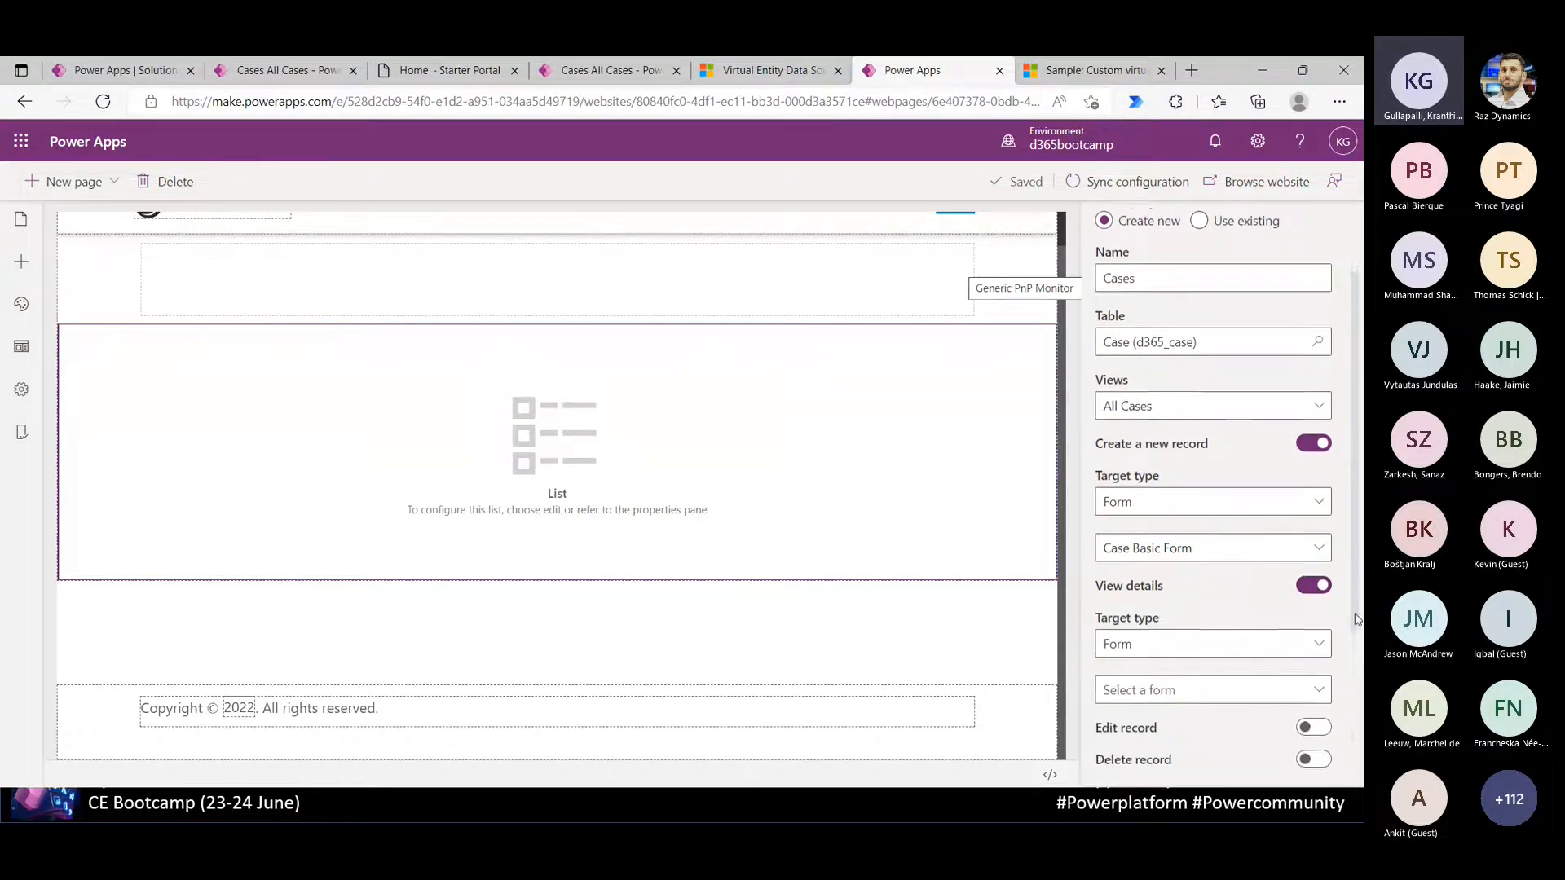
scroll(1357, 620, down, 1)
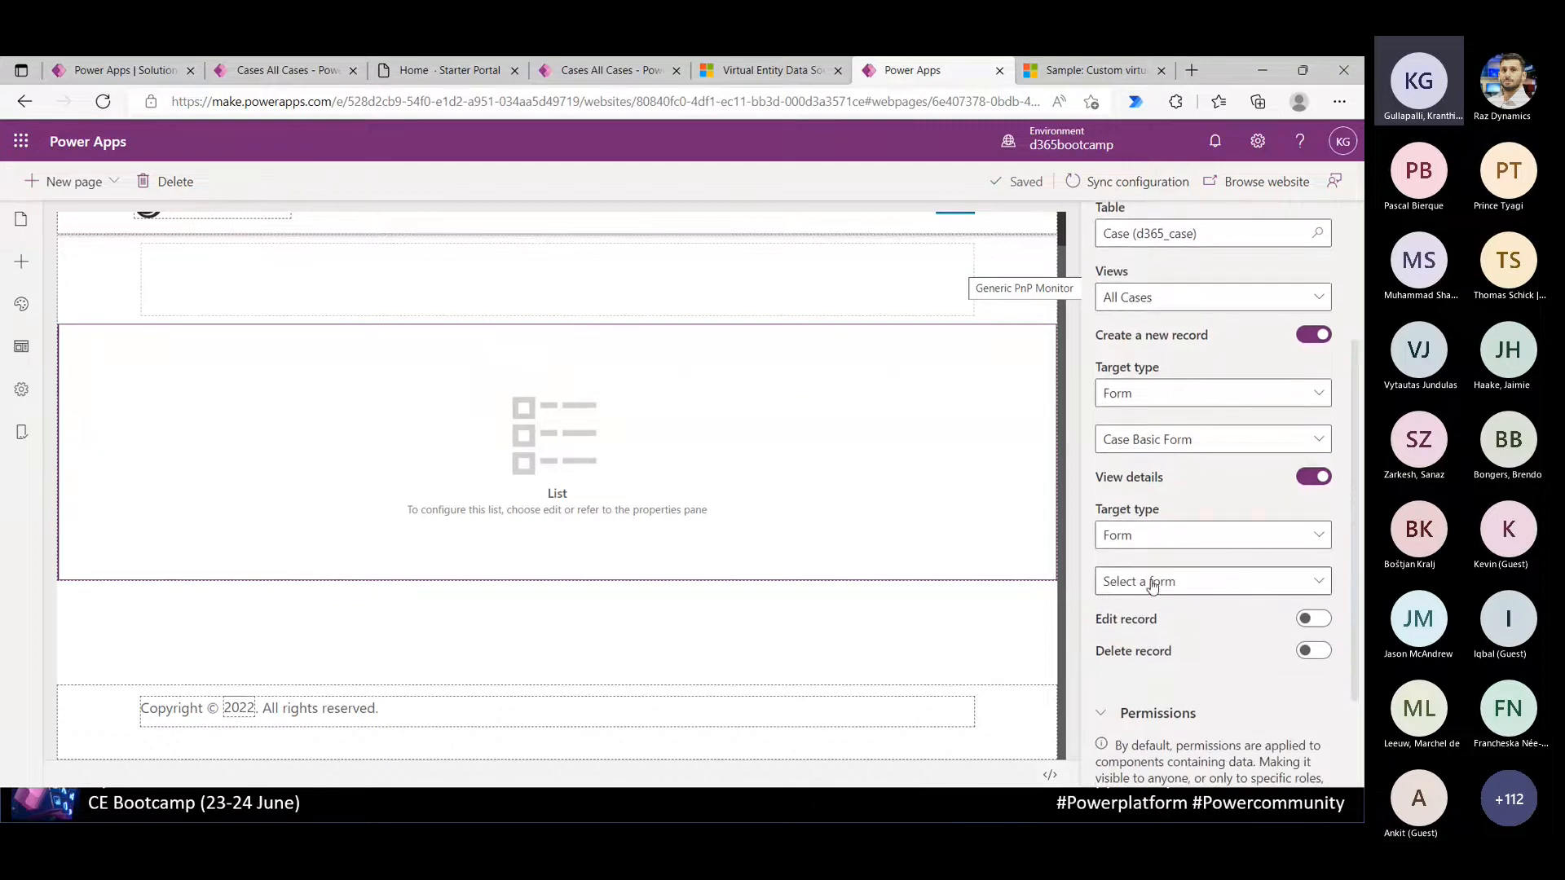
click(1320, 584)
click(1214, 675)
click(1313, 619)
Turn Create and Edit back off, delete the trial list, and open the Cases page
scroll(1357, 684, down, 1)
scroll(1357, 685, down, 2)
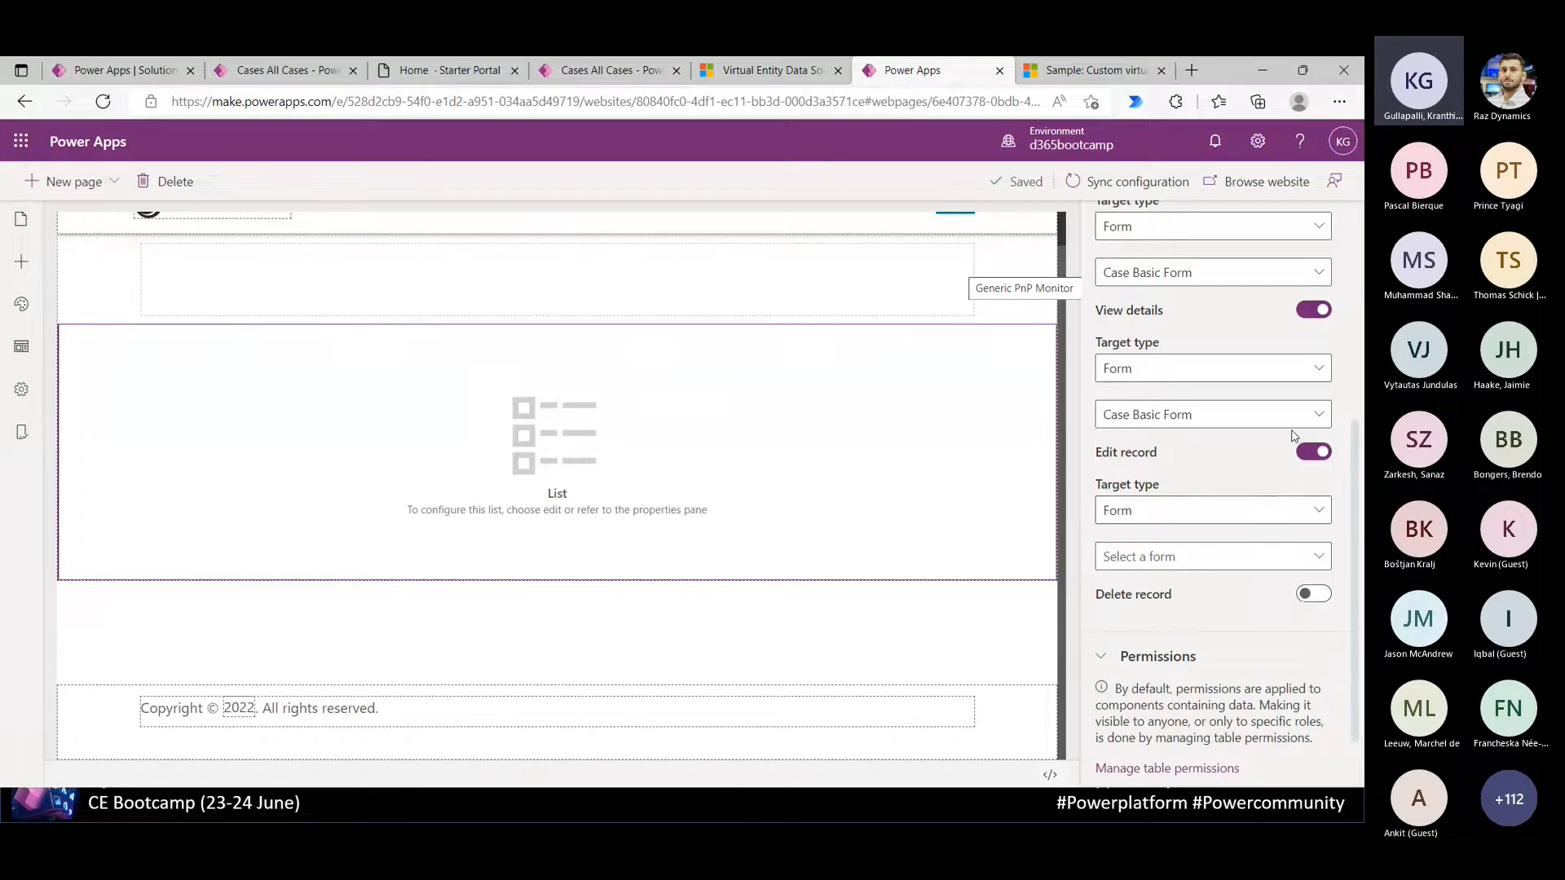
drag(1358, 546, 1359, 435)
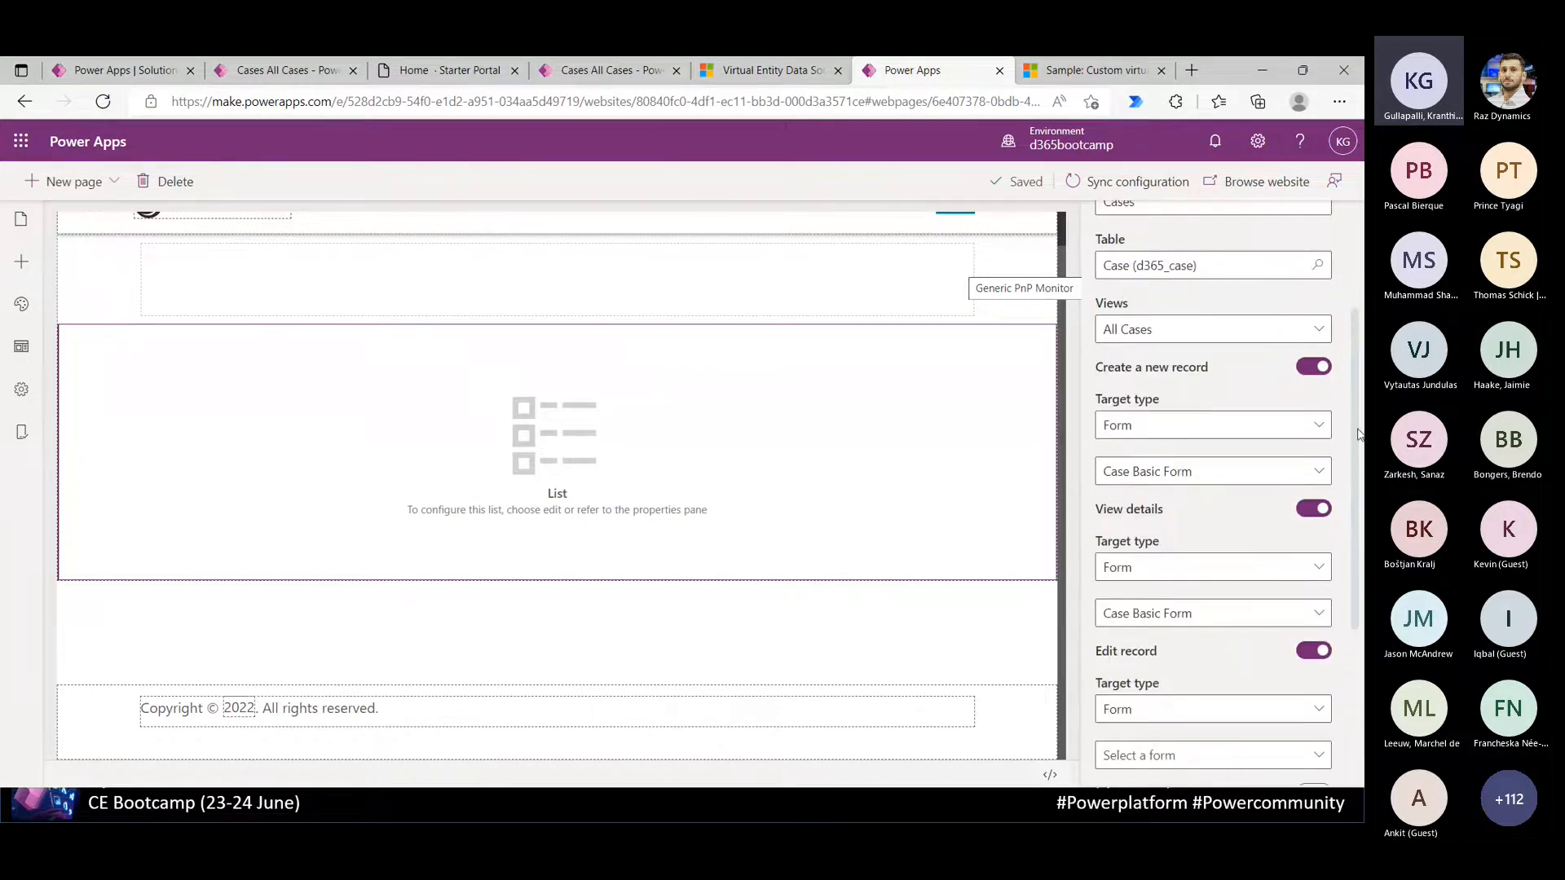
click(1314, 367)
click(1311, 541)
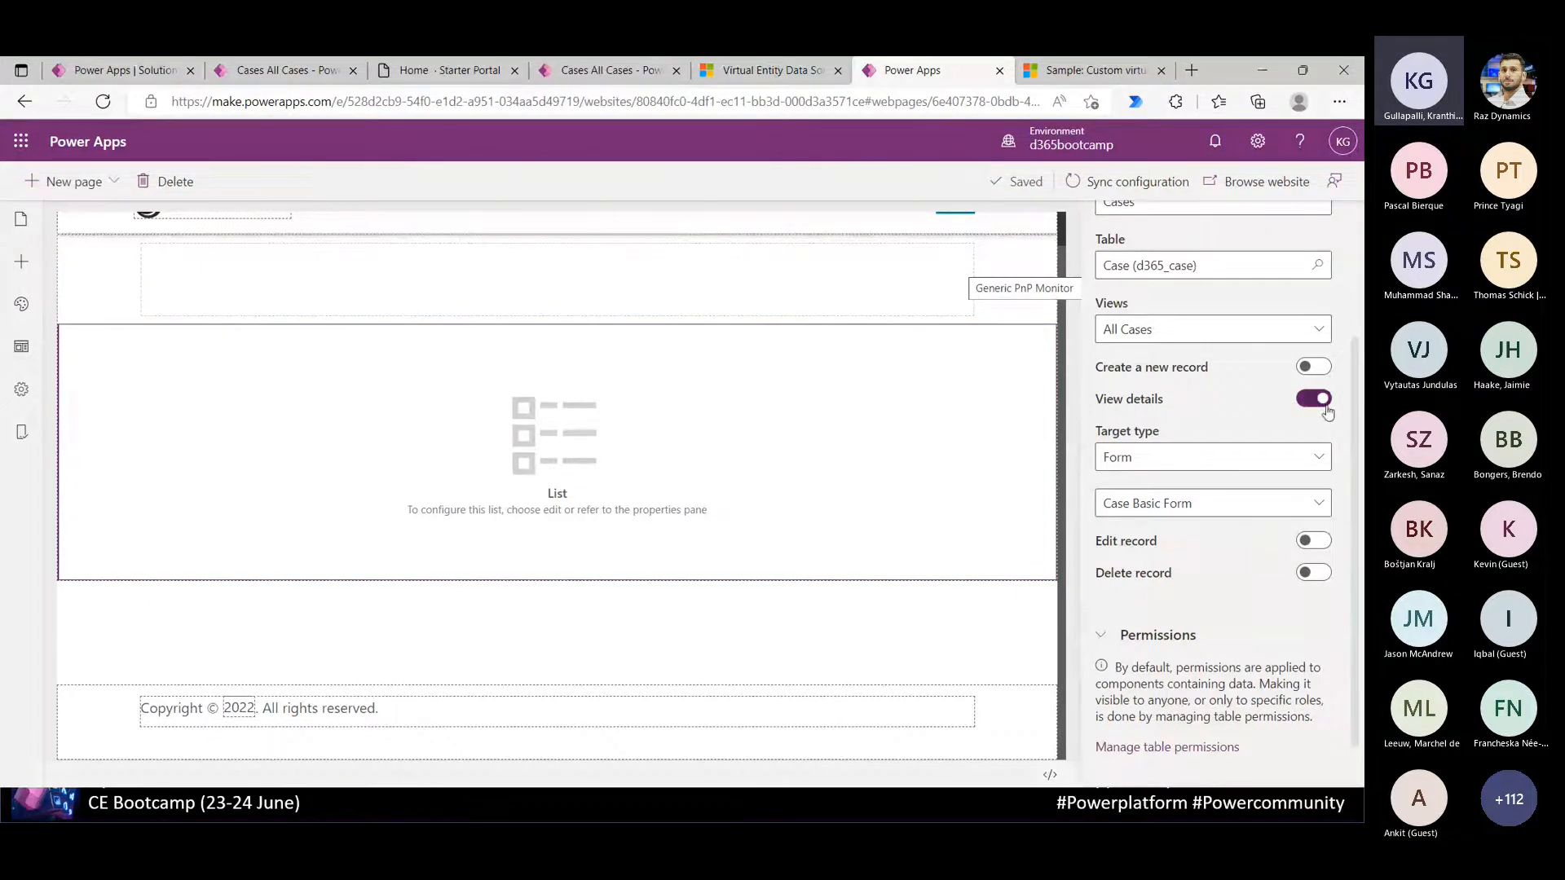
drag(1357, 424, 1358, 326)
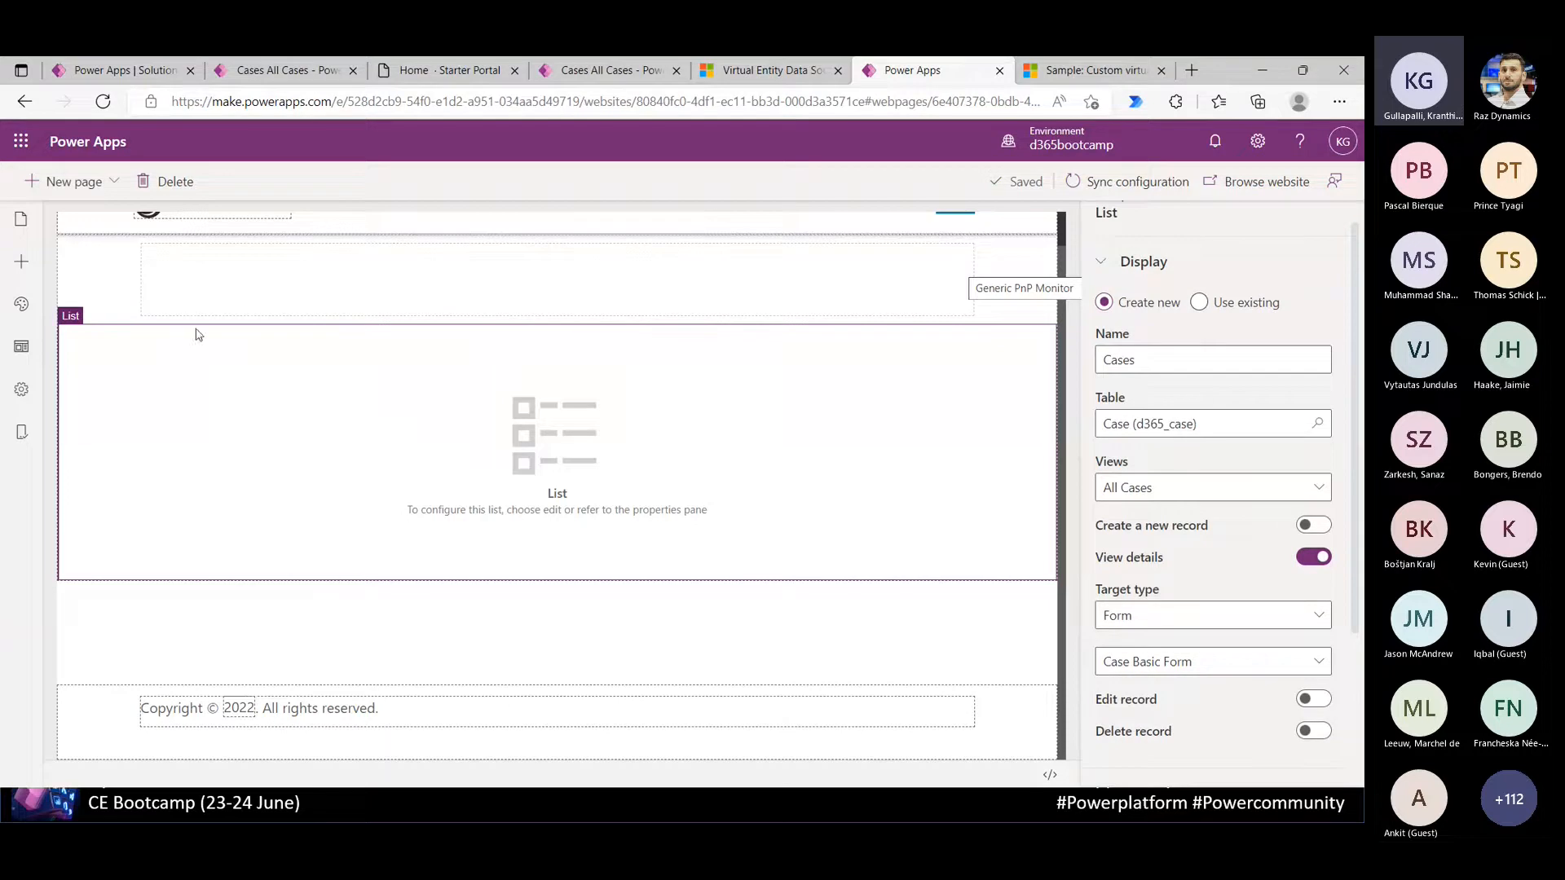
click(174, 191)
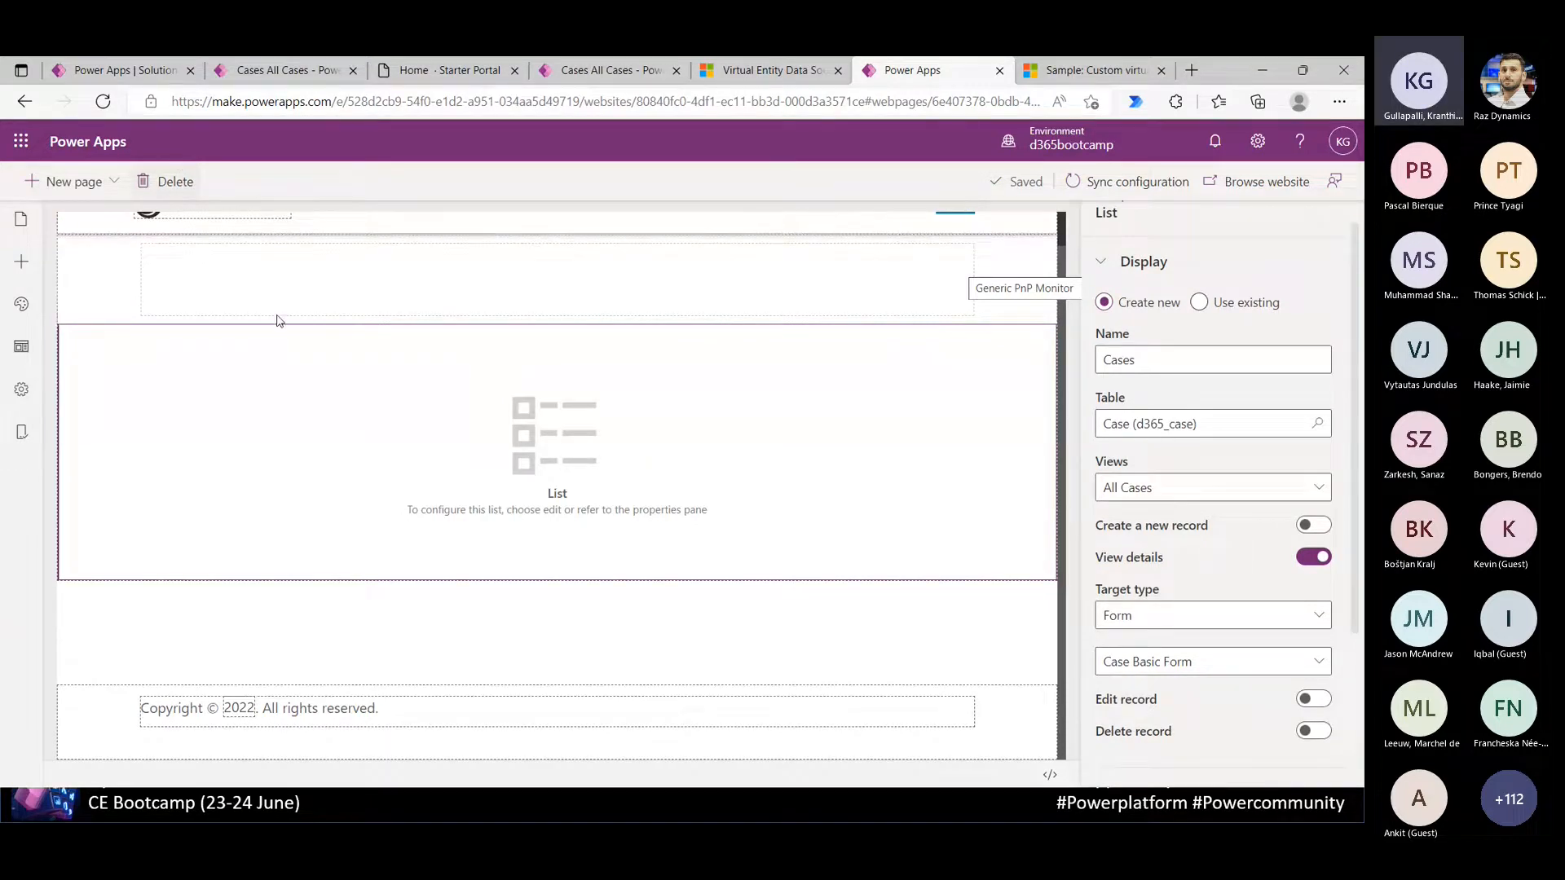
click(37, 214)
click(130, 417)
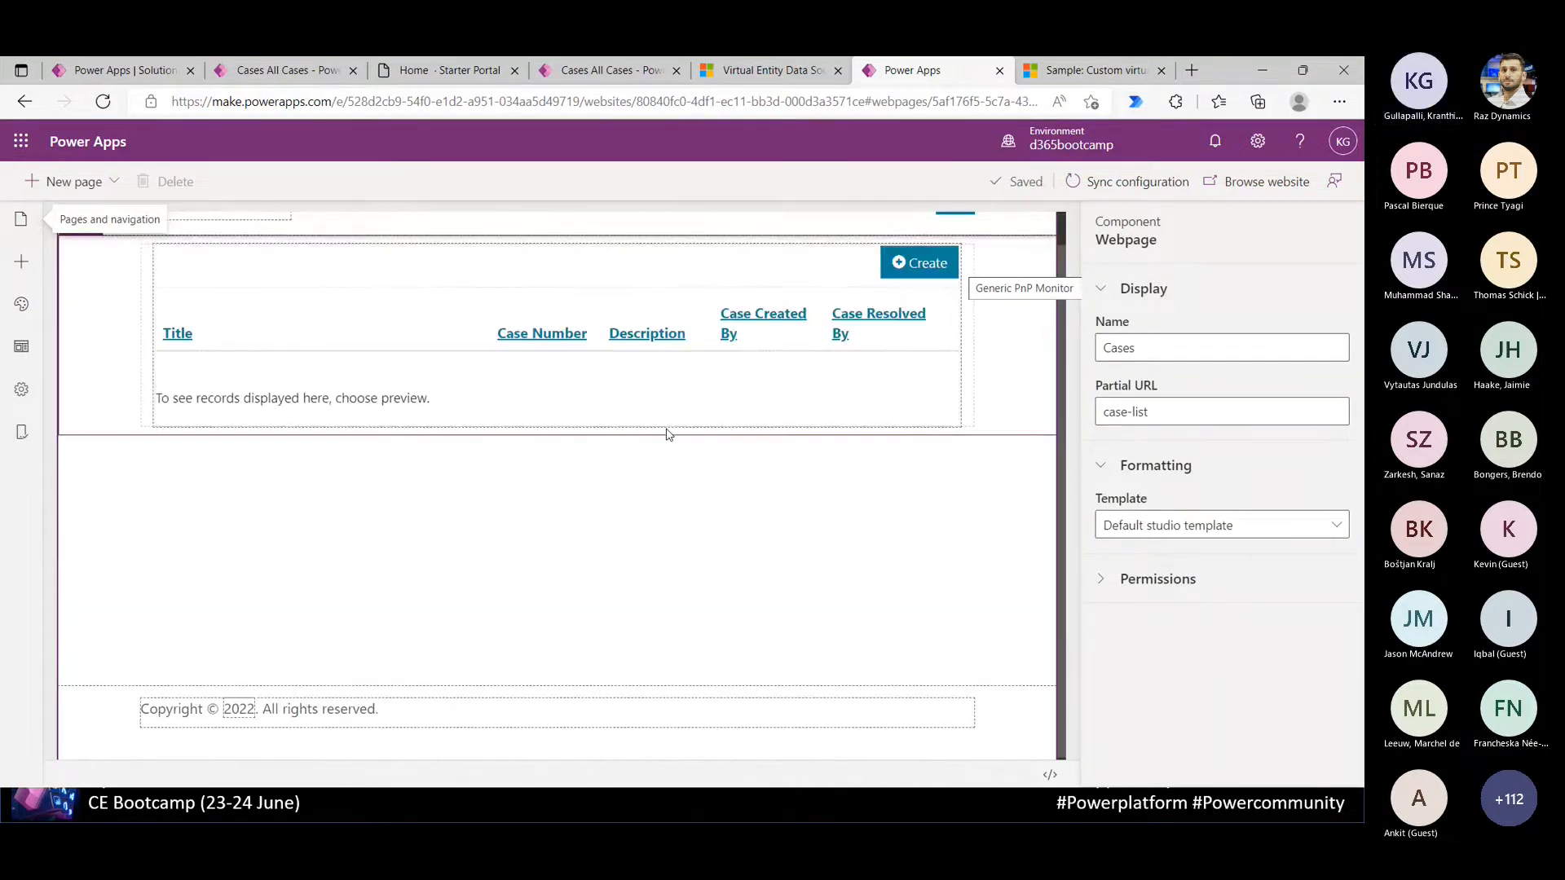
On the Cases list, enable Create a new record and View details, both using Case Basic Form
click(648, 417)
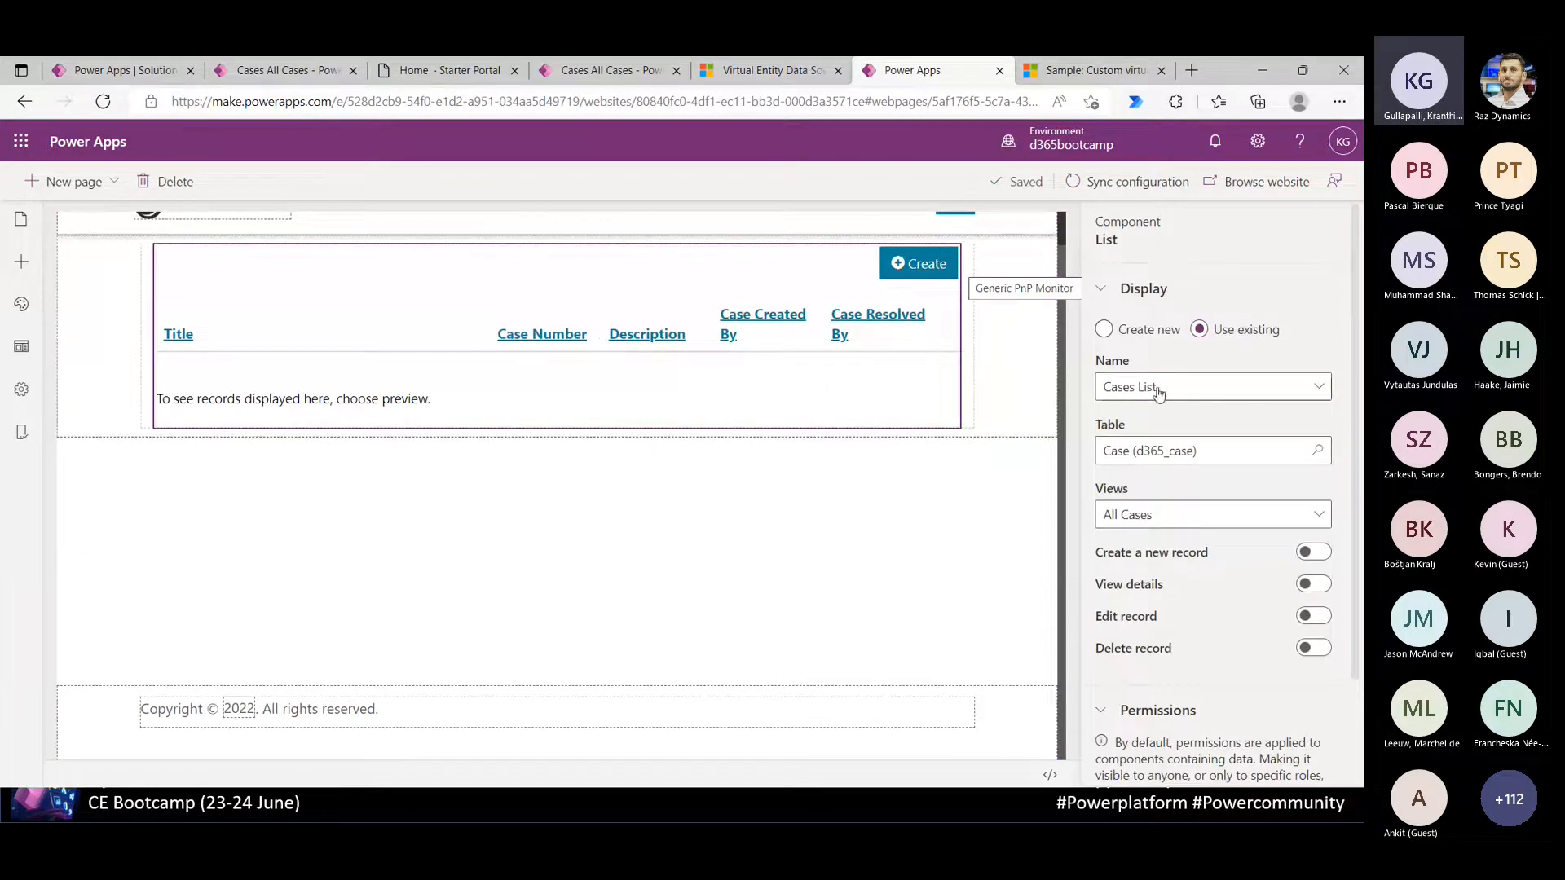
click(1314, 553)
click(1317, 656)
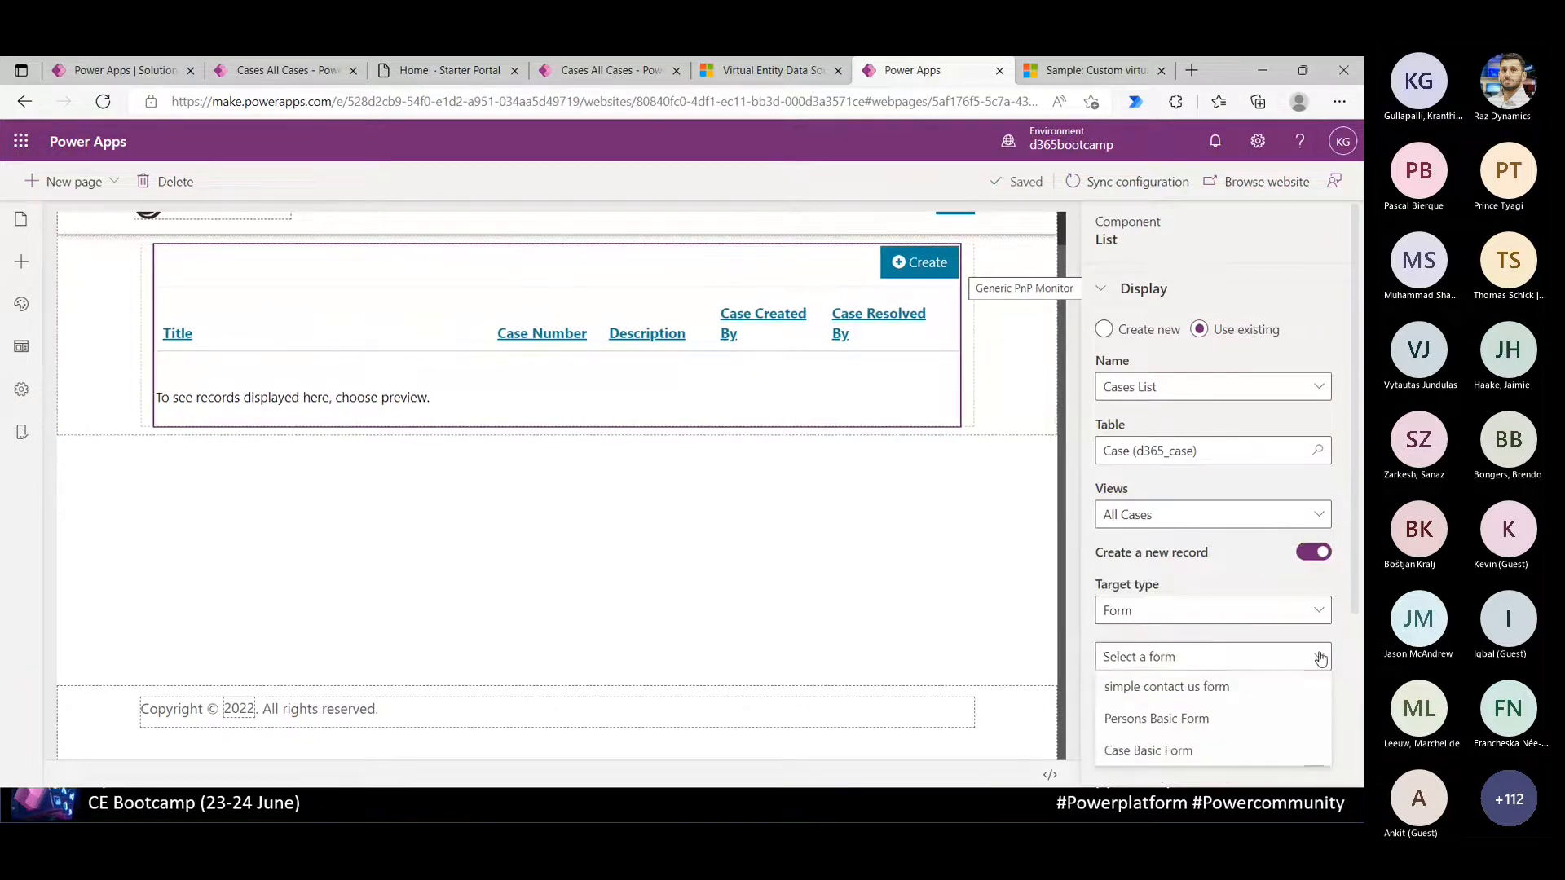
click(1225, 749)
scroll(1315, 644, down, 3)
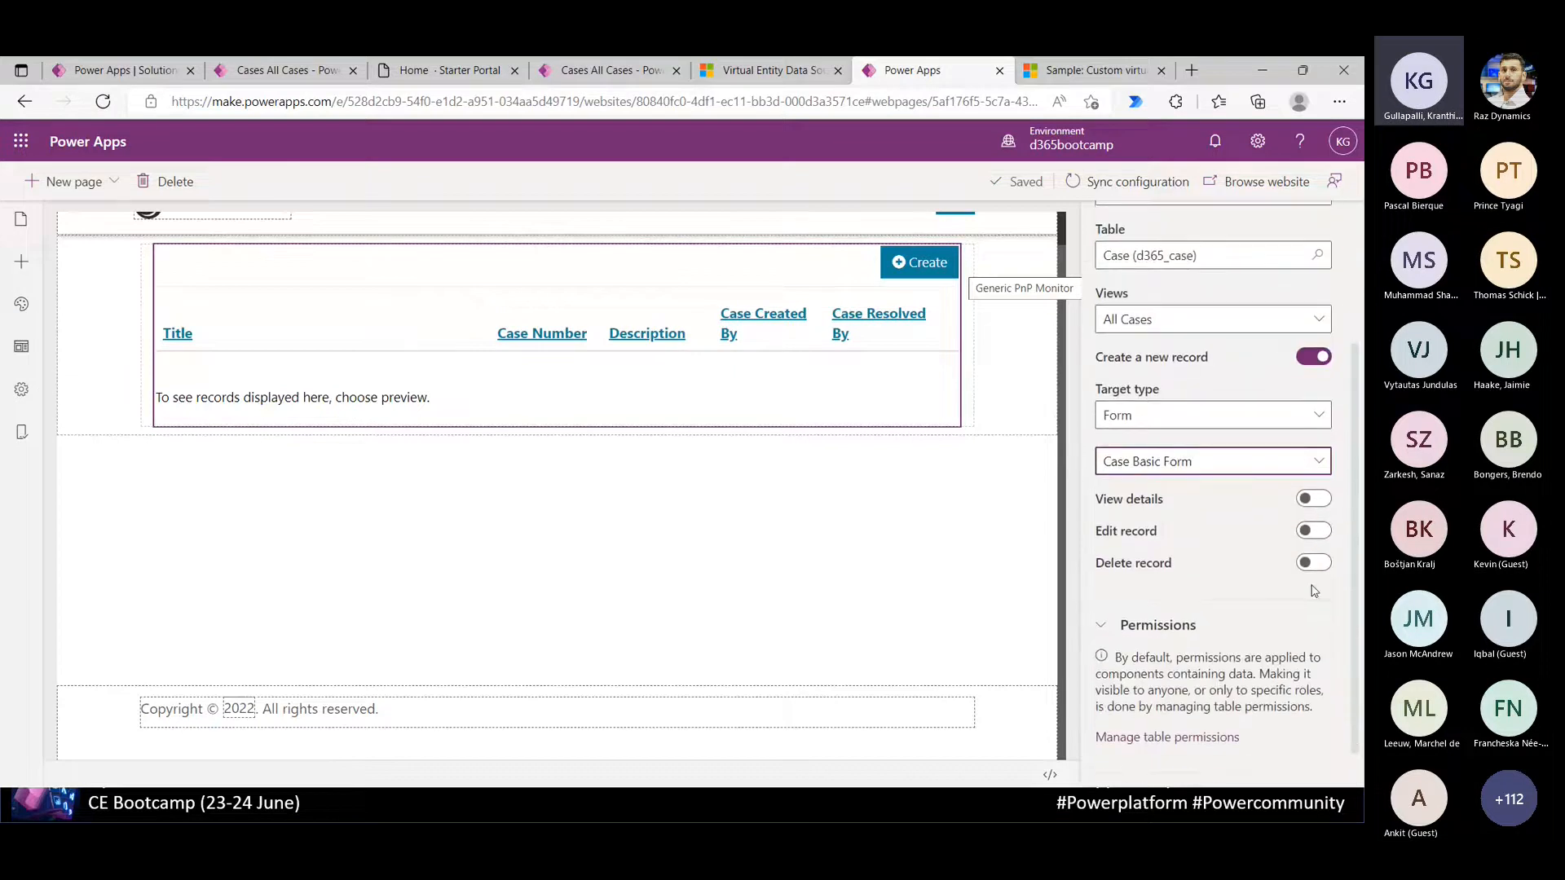
click(1312, 499)
click(1319, 605)
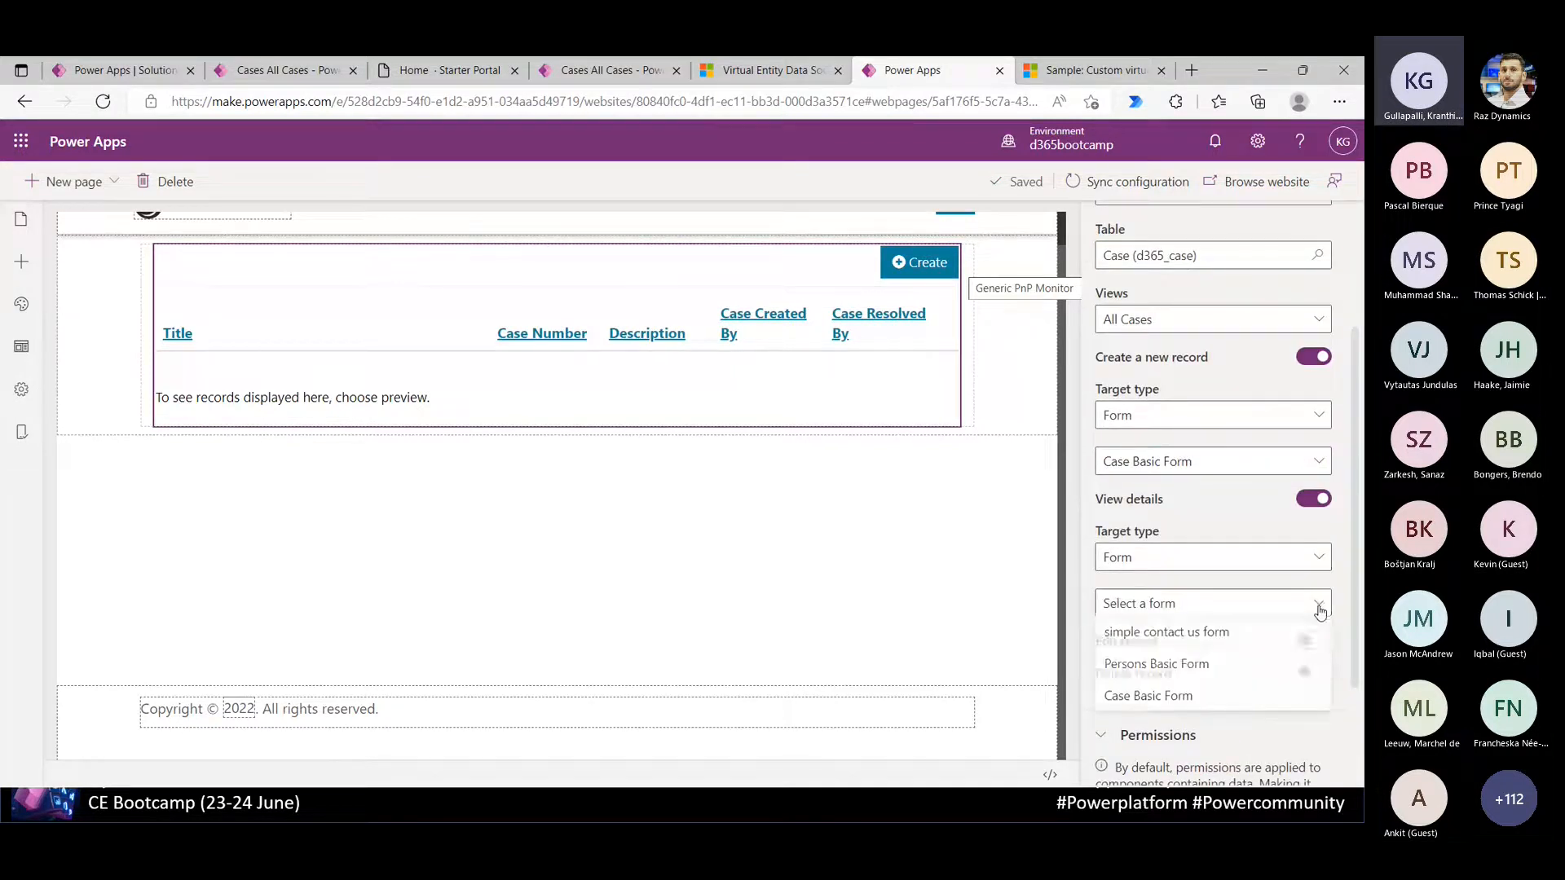
click(1244, 695)
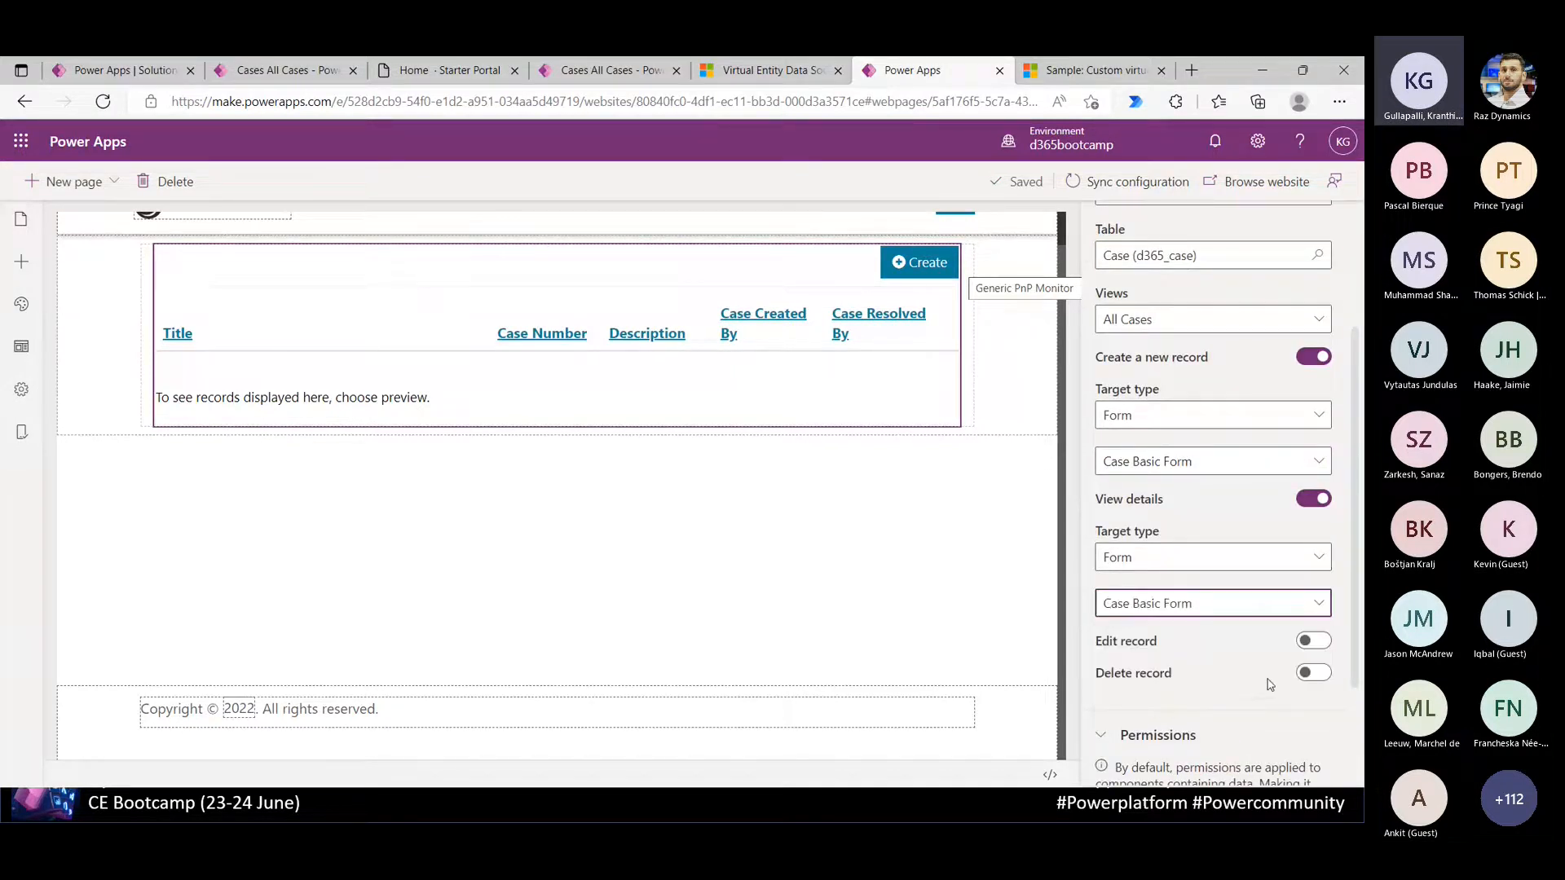
Enable Edit record with Case Basic Form, leave Delete off, and sync the portal configuration
click(1311, 643)
scroll(1360, 614, down, 3)
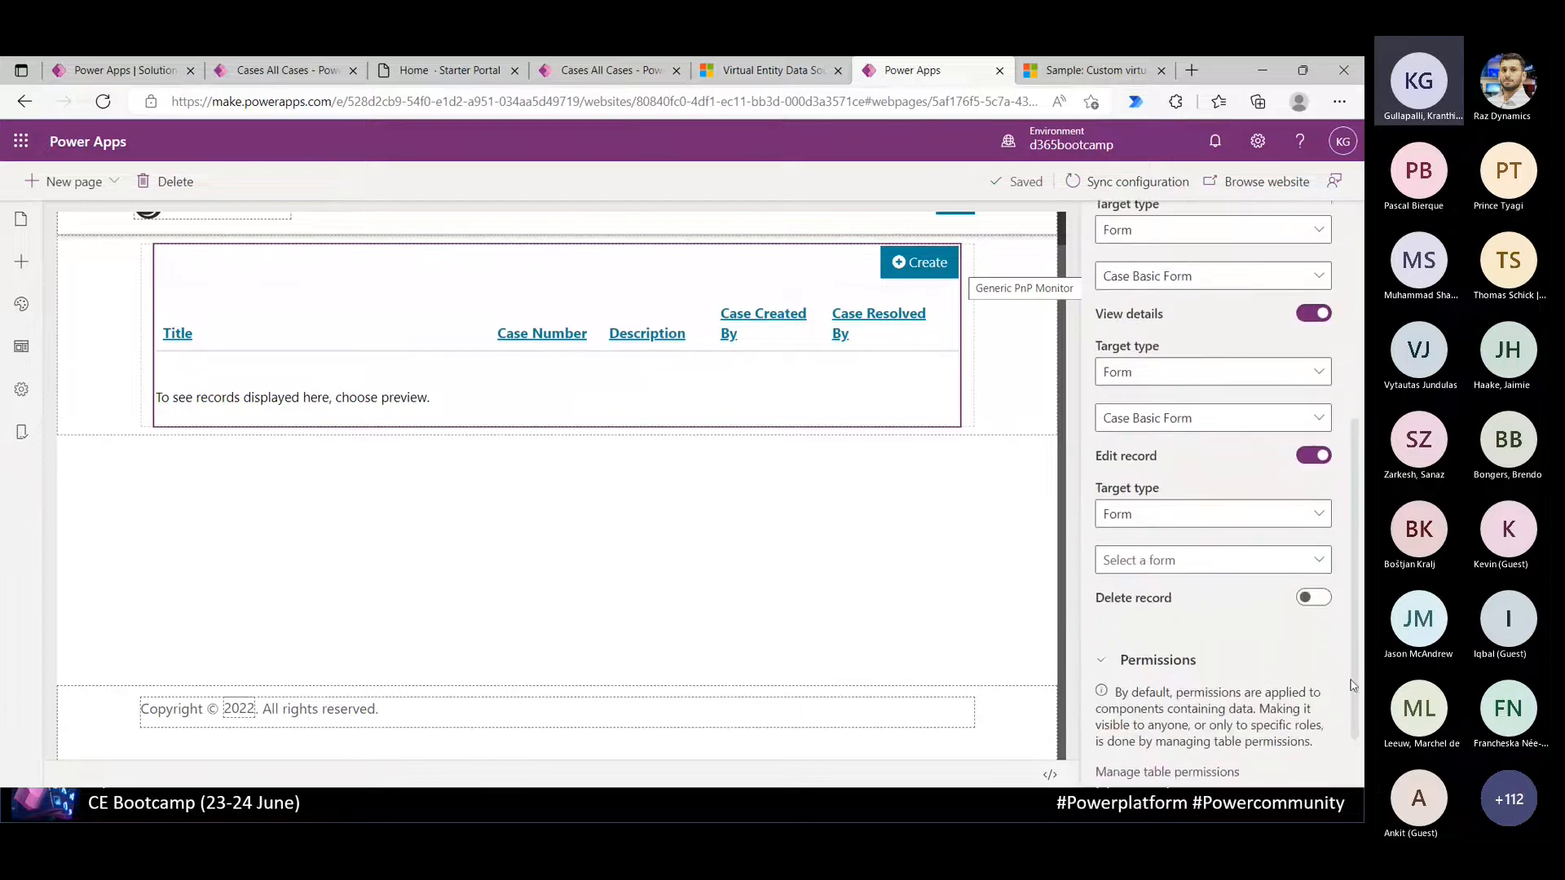
click(1319, 566)
click(1250, 653)
click(1314, 599)
click(1314, 598)
scroll(1360, 603, down, 1)
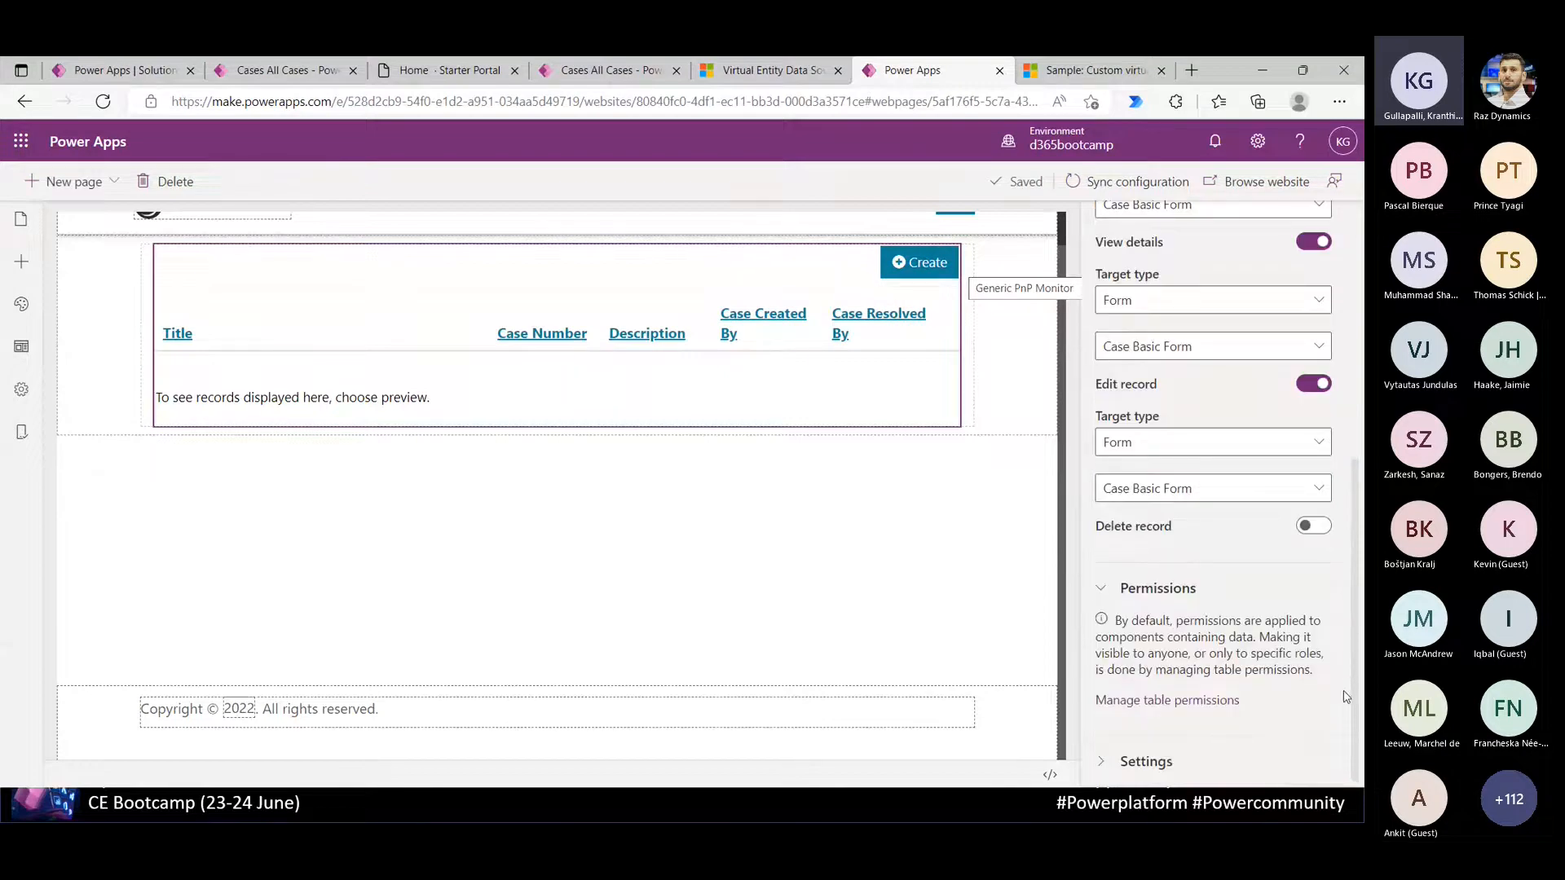
mouse_move(1017, 190)
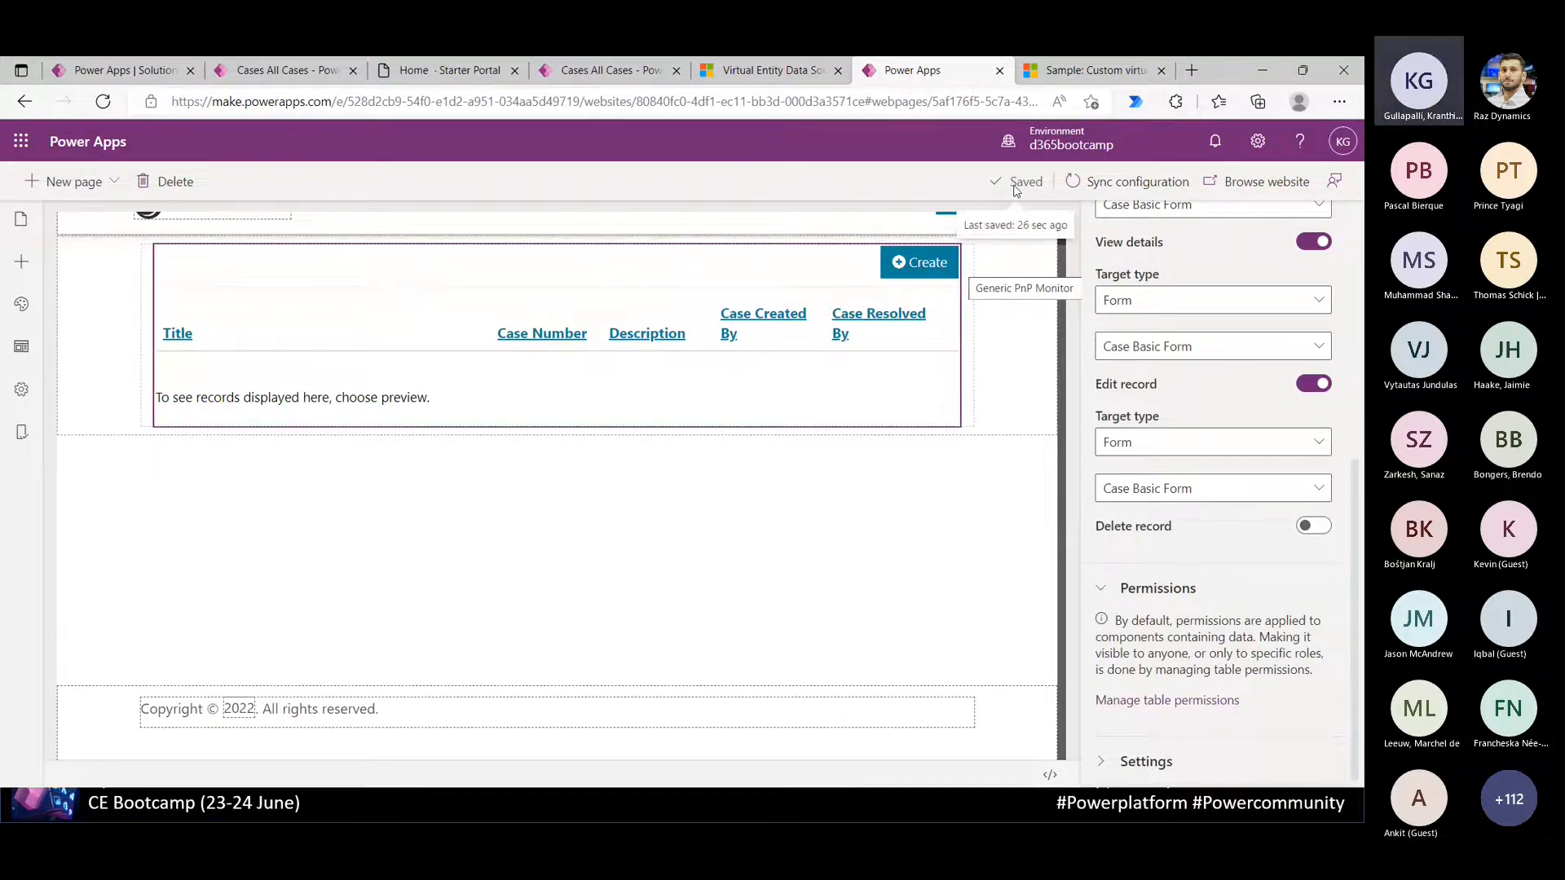
click(1096, 181)
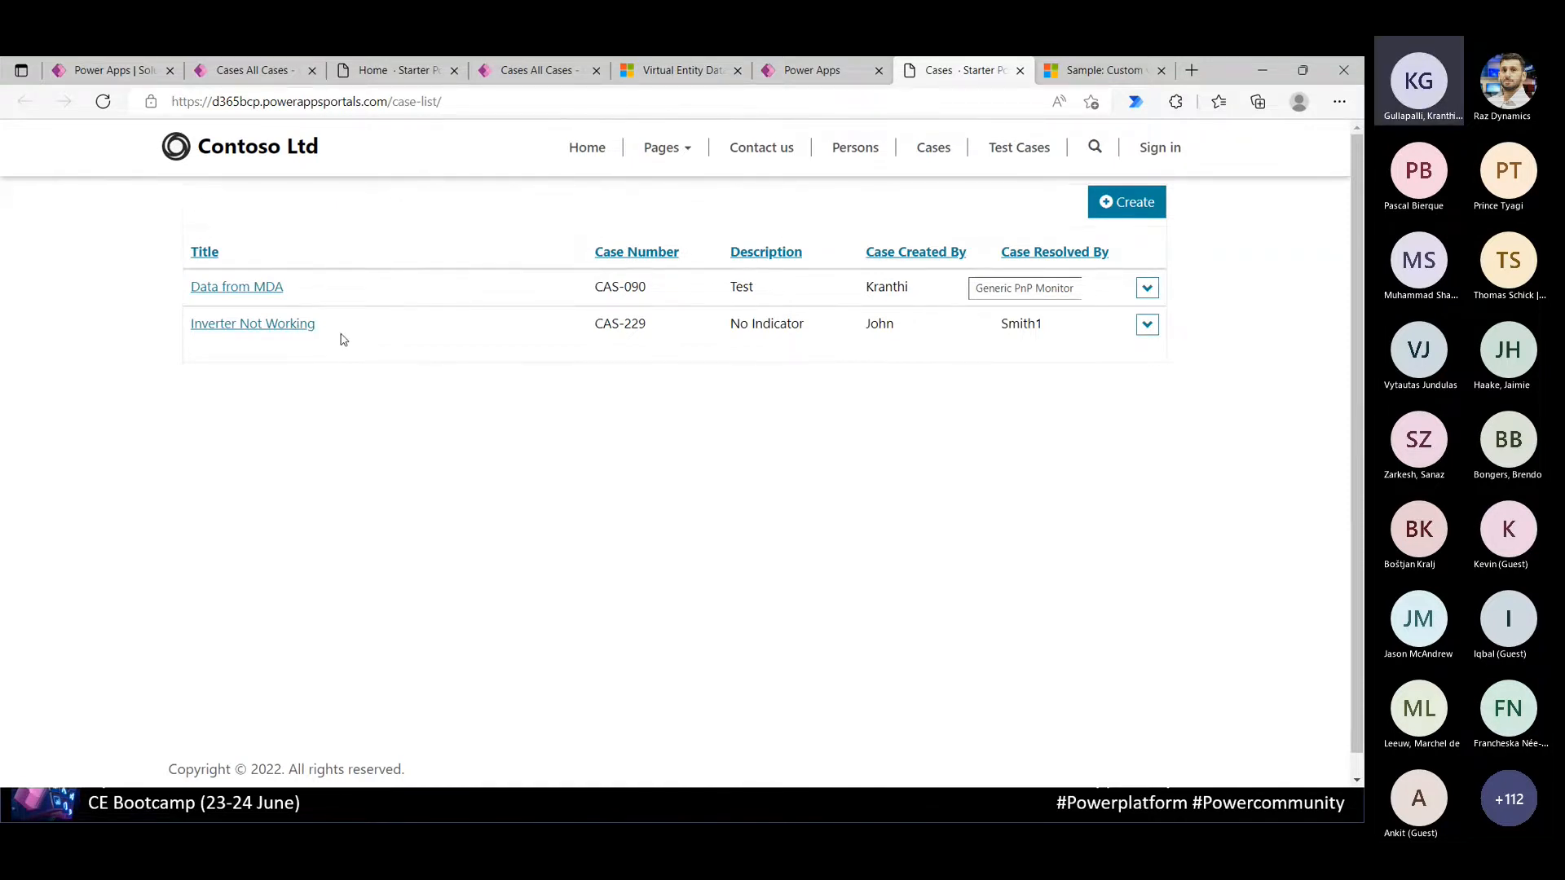
Switch to the bootcampdemo2022 SQL Server Management Studio window holding the Case table
key(alt+Tab)
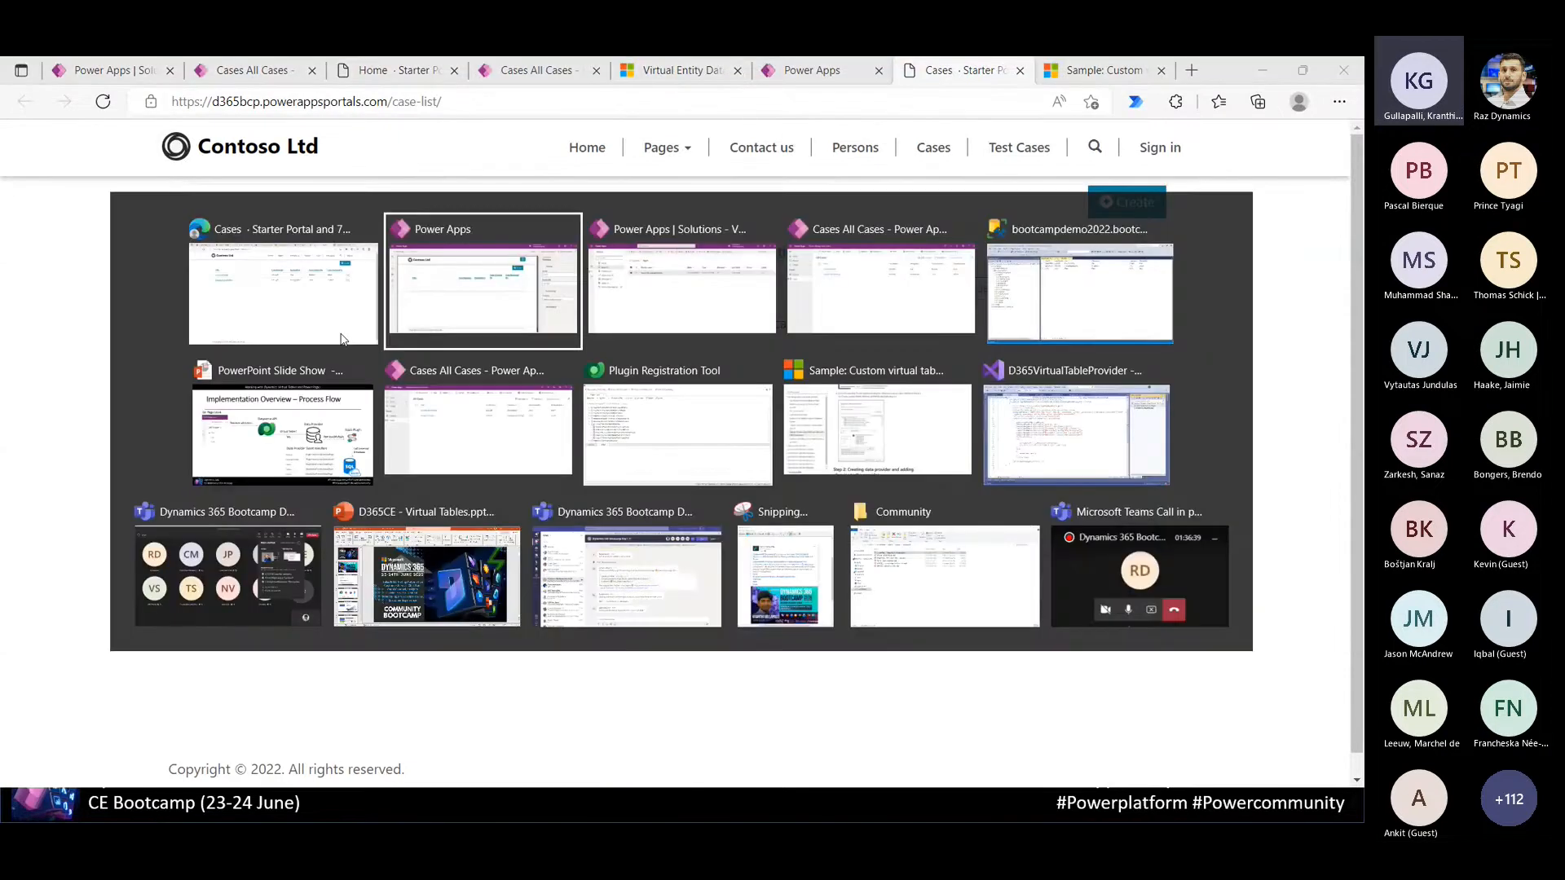
key(Escape)
key(alt+Tab)
key(Tab)
key(Tab)
key(Tab)
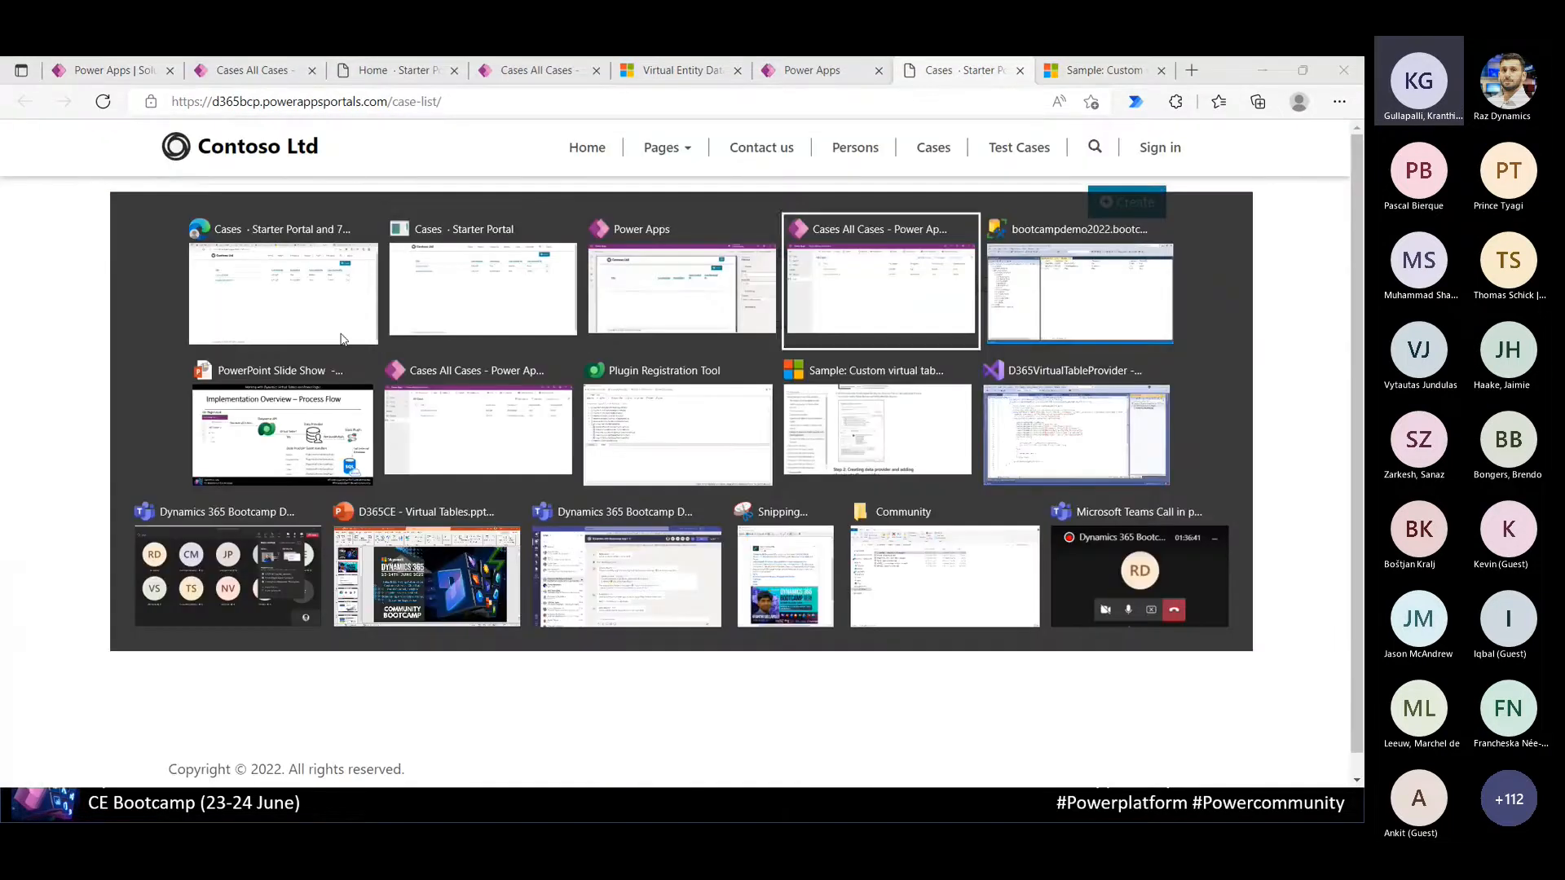
Change the Title of case CAS-090 to 'Data to display in Portal' and commit the row
click(696, 201)
click(697, 201)
key(BackSpace)
key(BackSpace)
key(BackSpace)
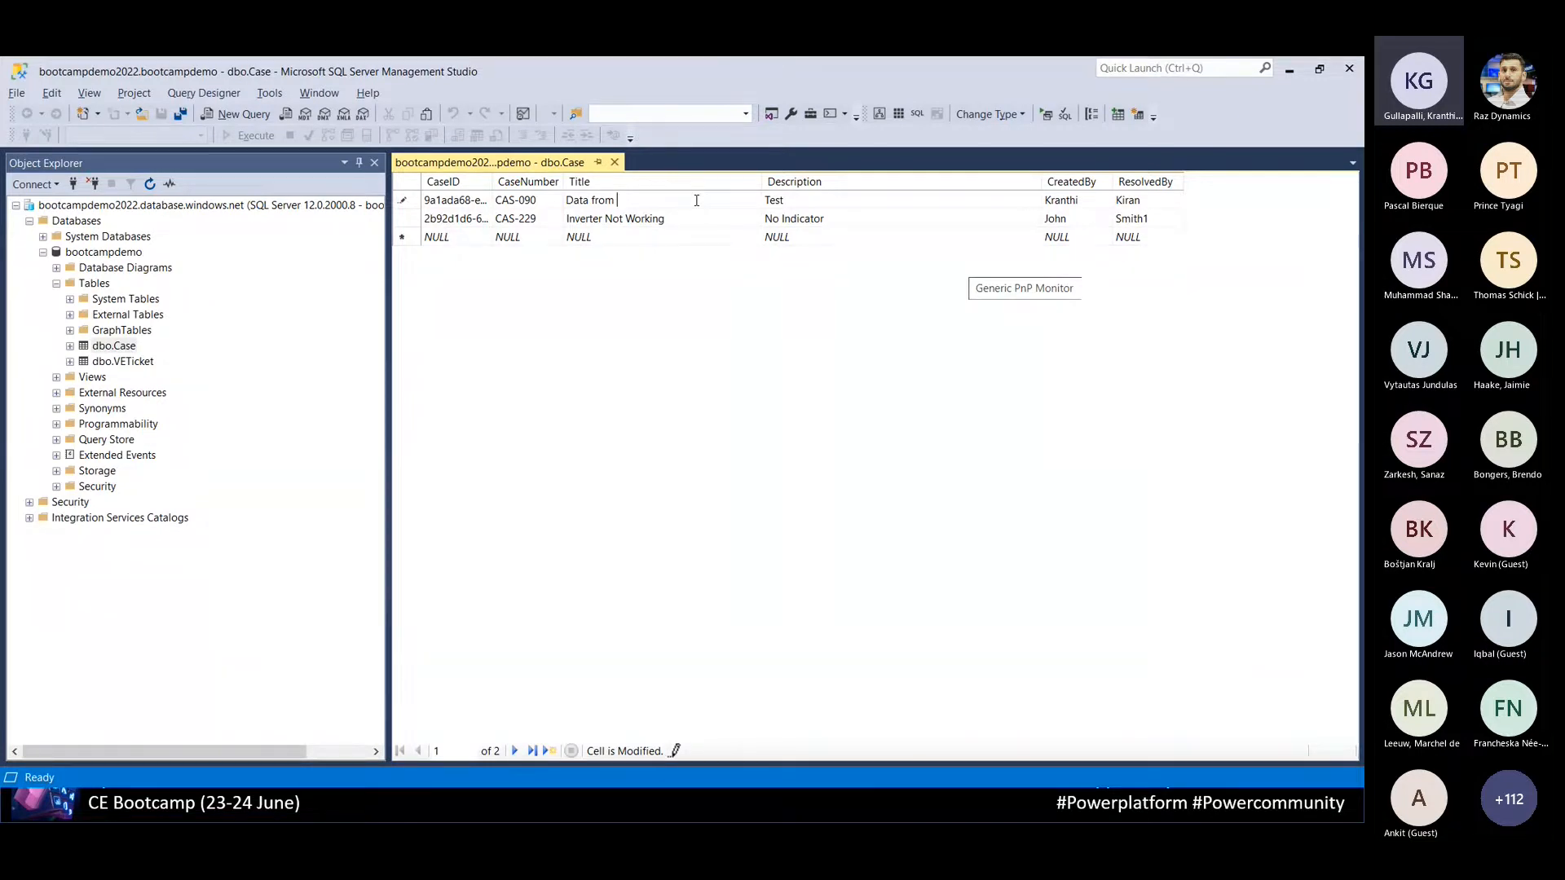
key(BackSpace)
key(BackSpace)
key(BackSpace)
text(to display)
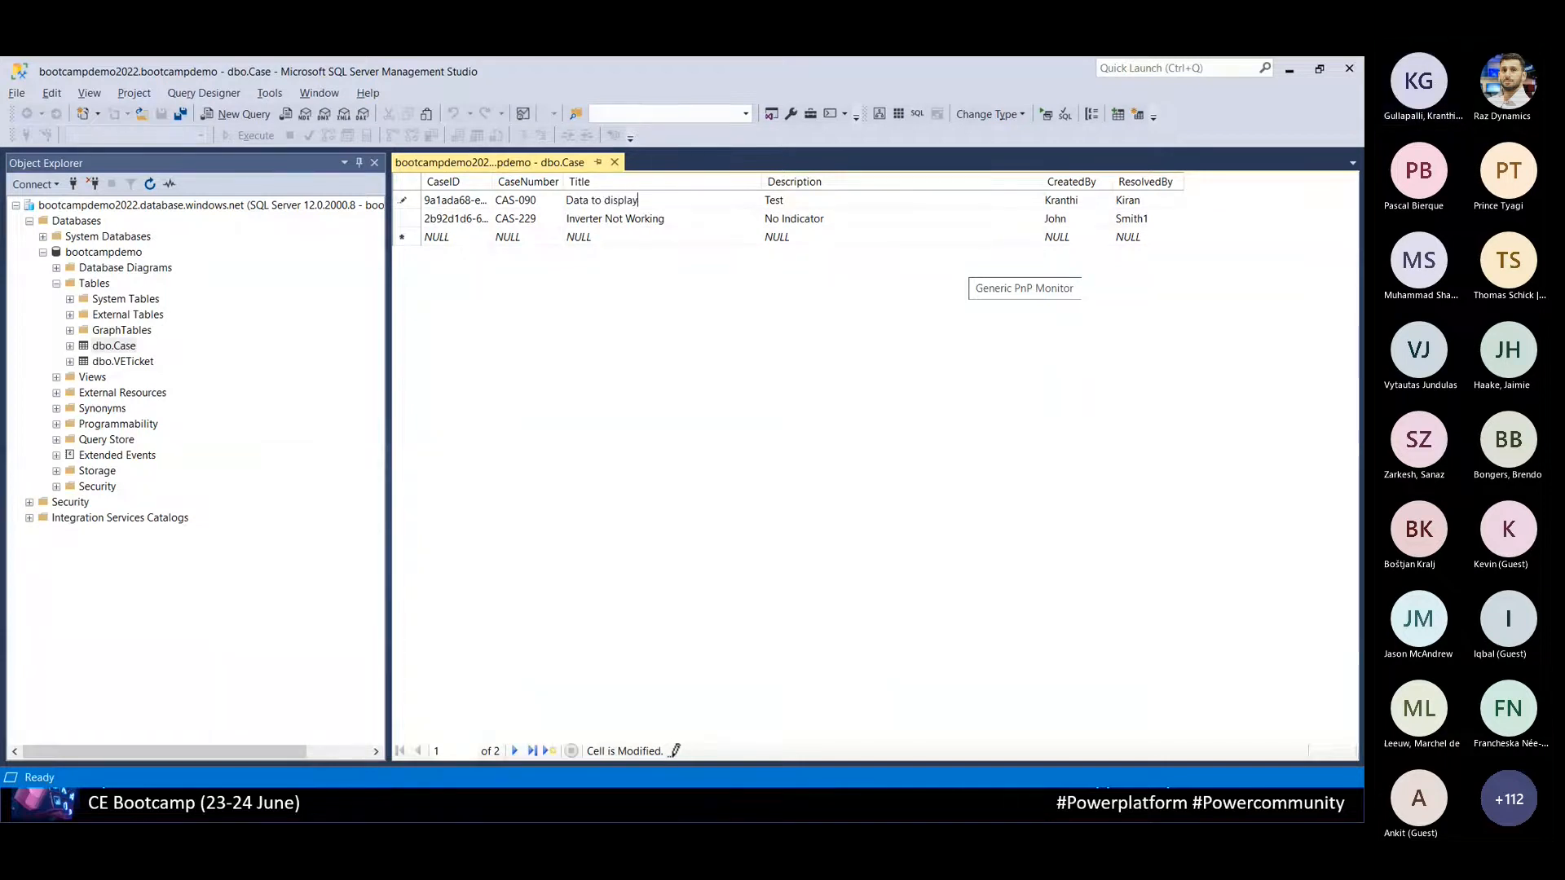
text( in Portal)
key(Return)
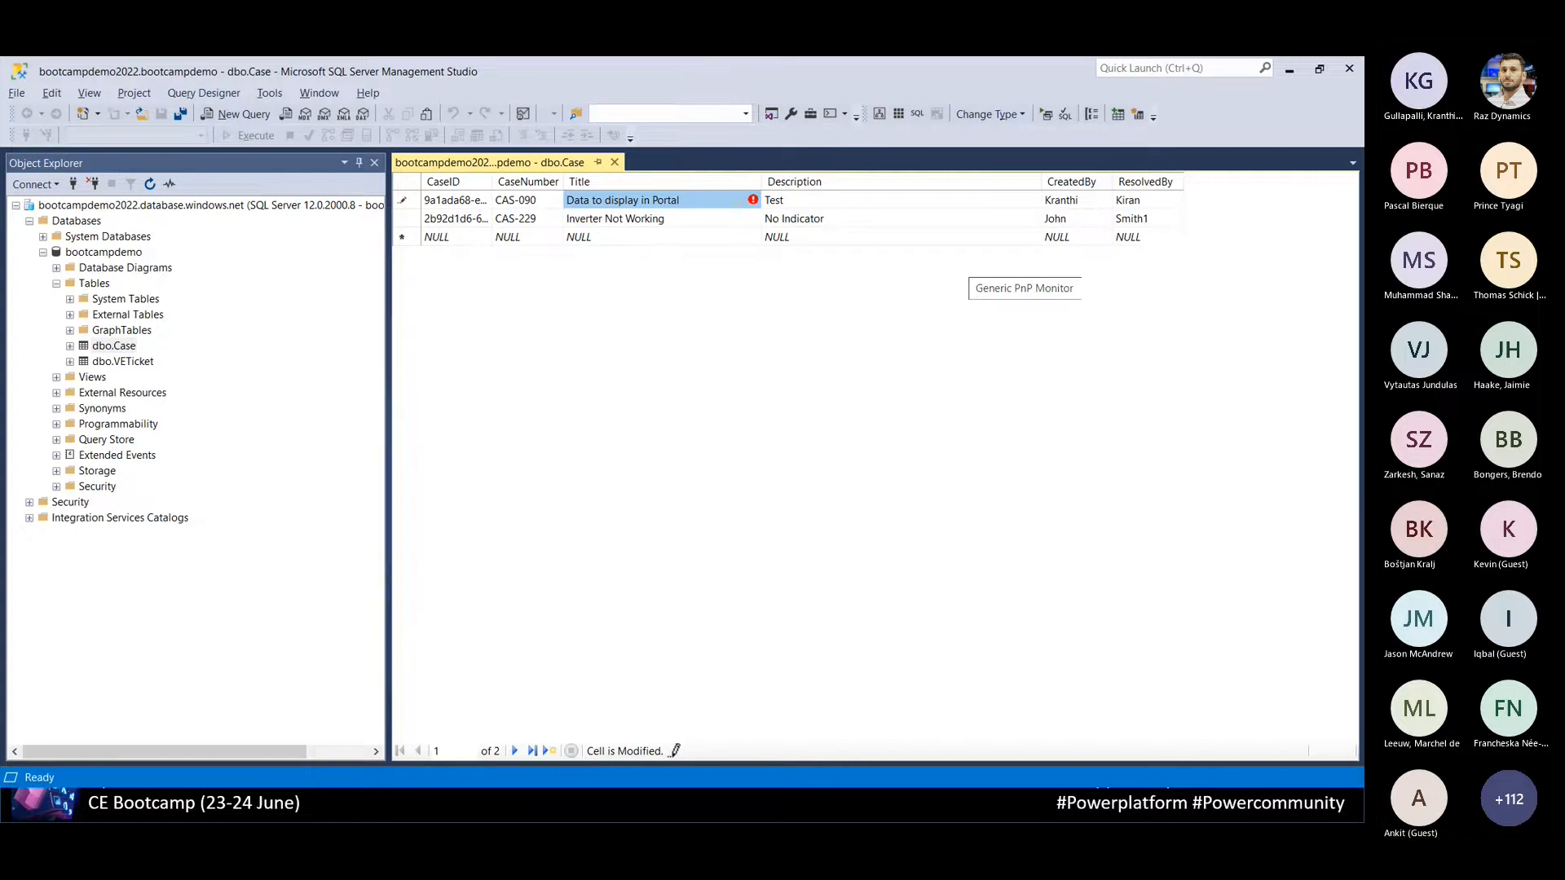
key(Down)
Execute the SQL again to reload the Case table, then go back to the browser
right_click(742, 380)
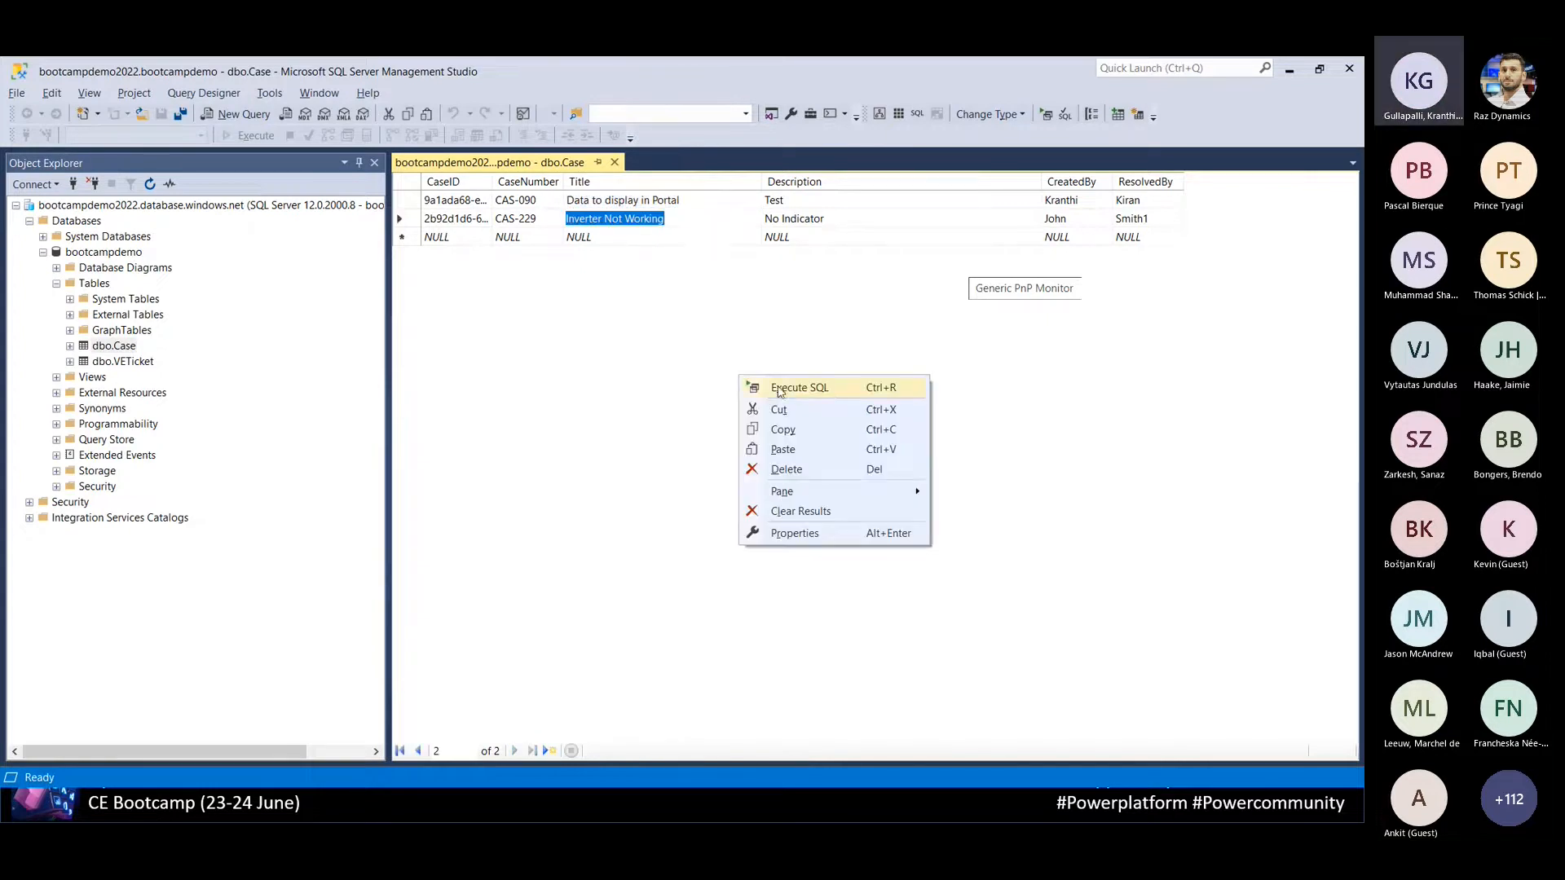
click(781, 389)
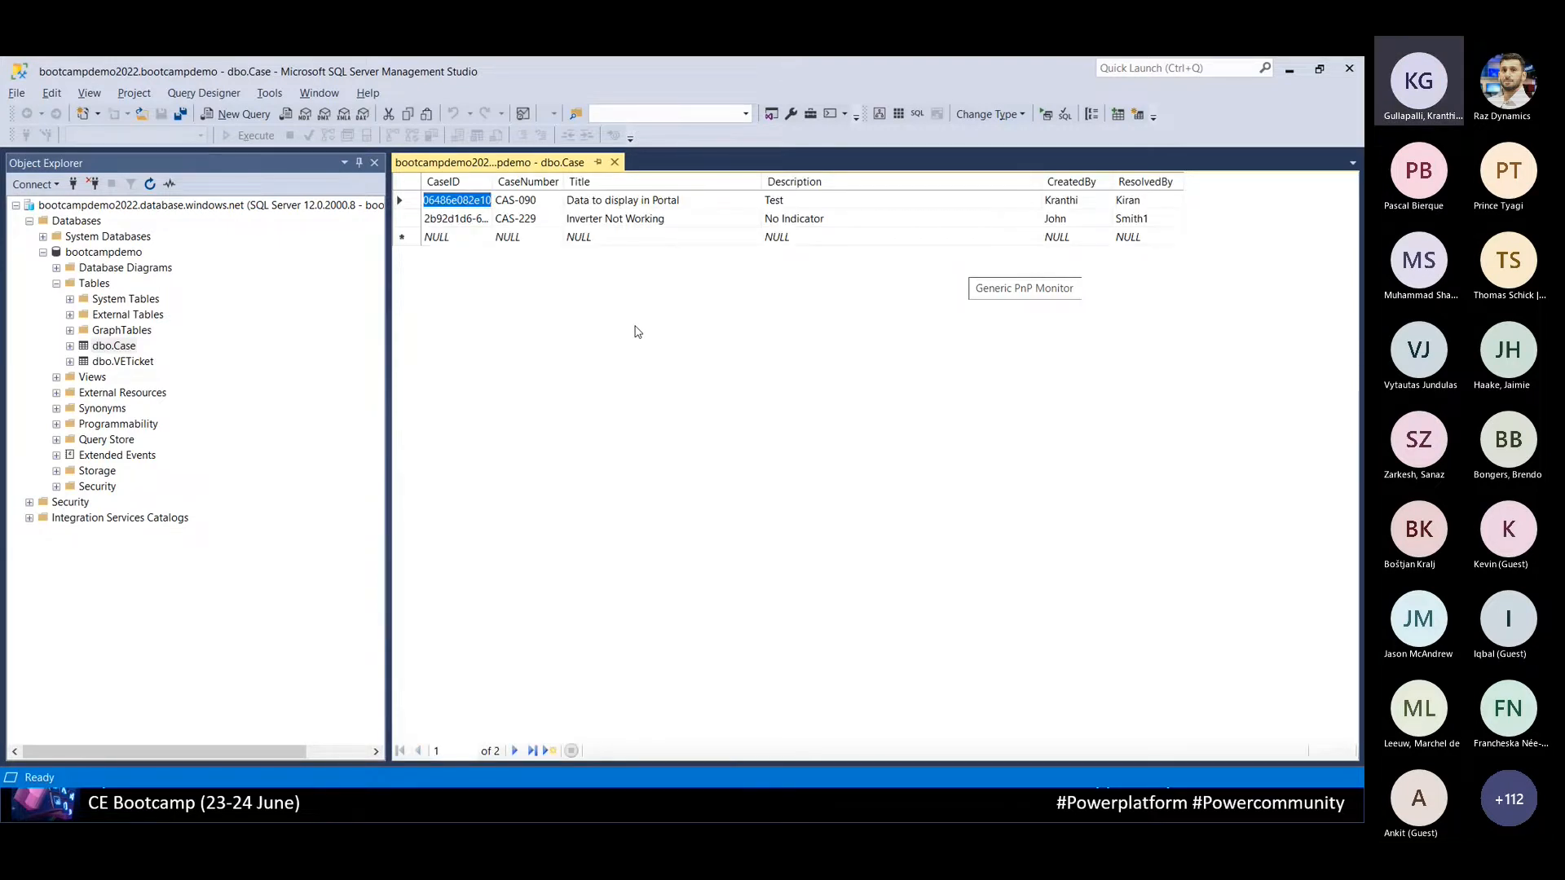
key(alt+Tab)
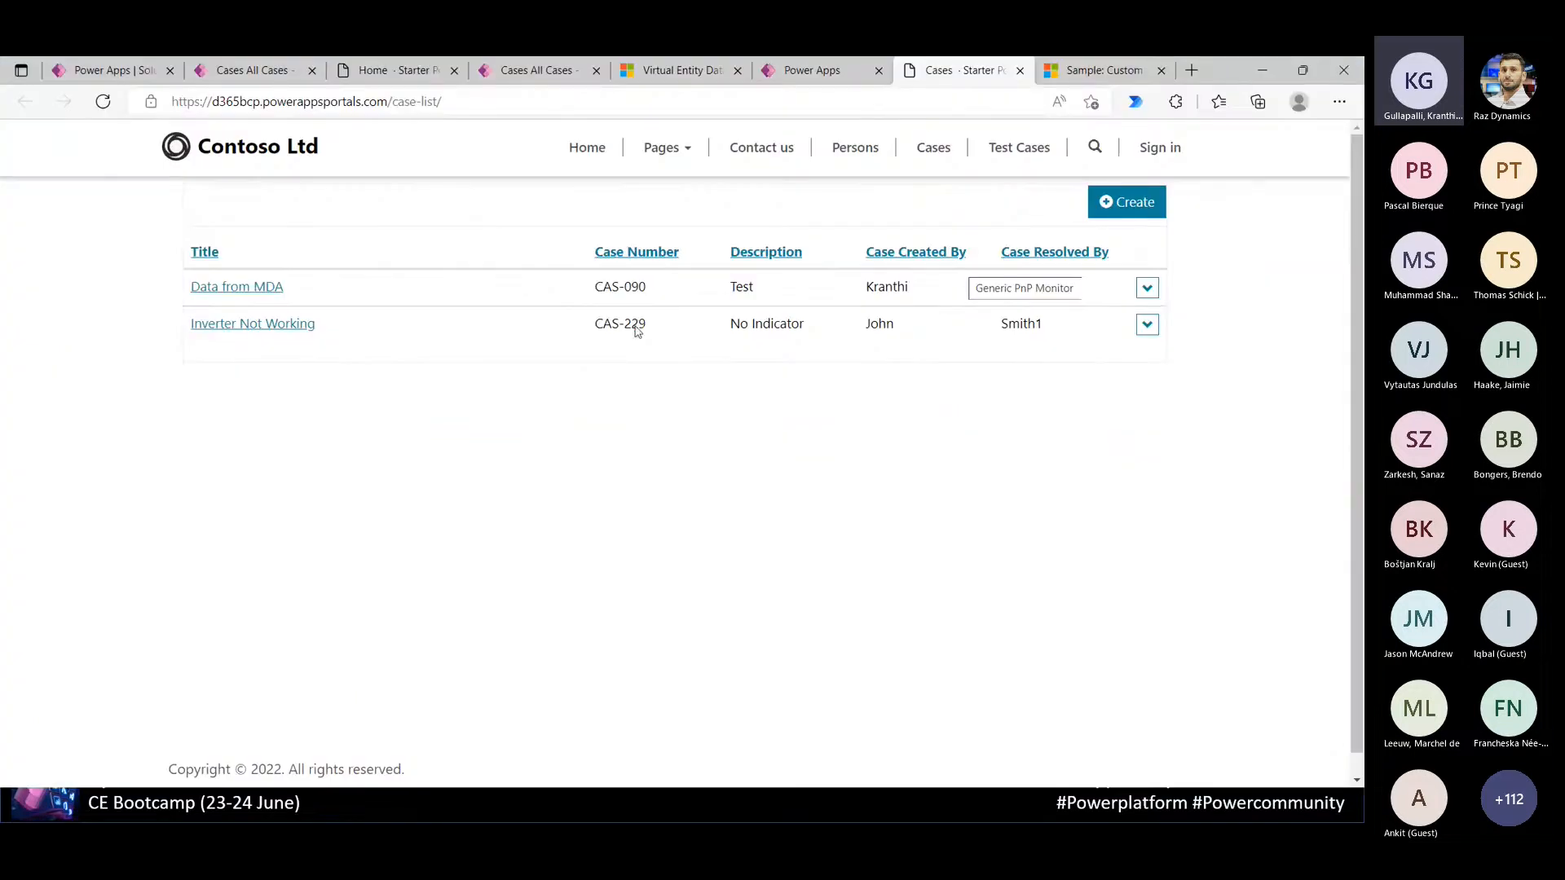
Reload the portal Cases page, still showing 'Data from MDA', and close the Cases - Starter Portal tab
key(F5)
click(212, 324)
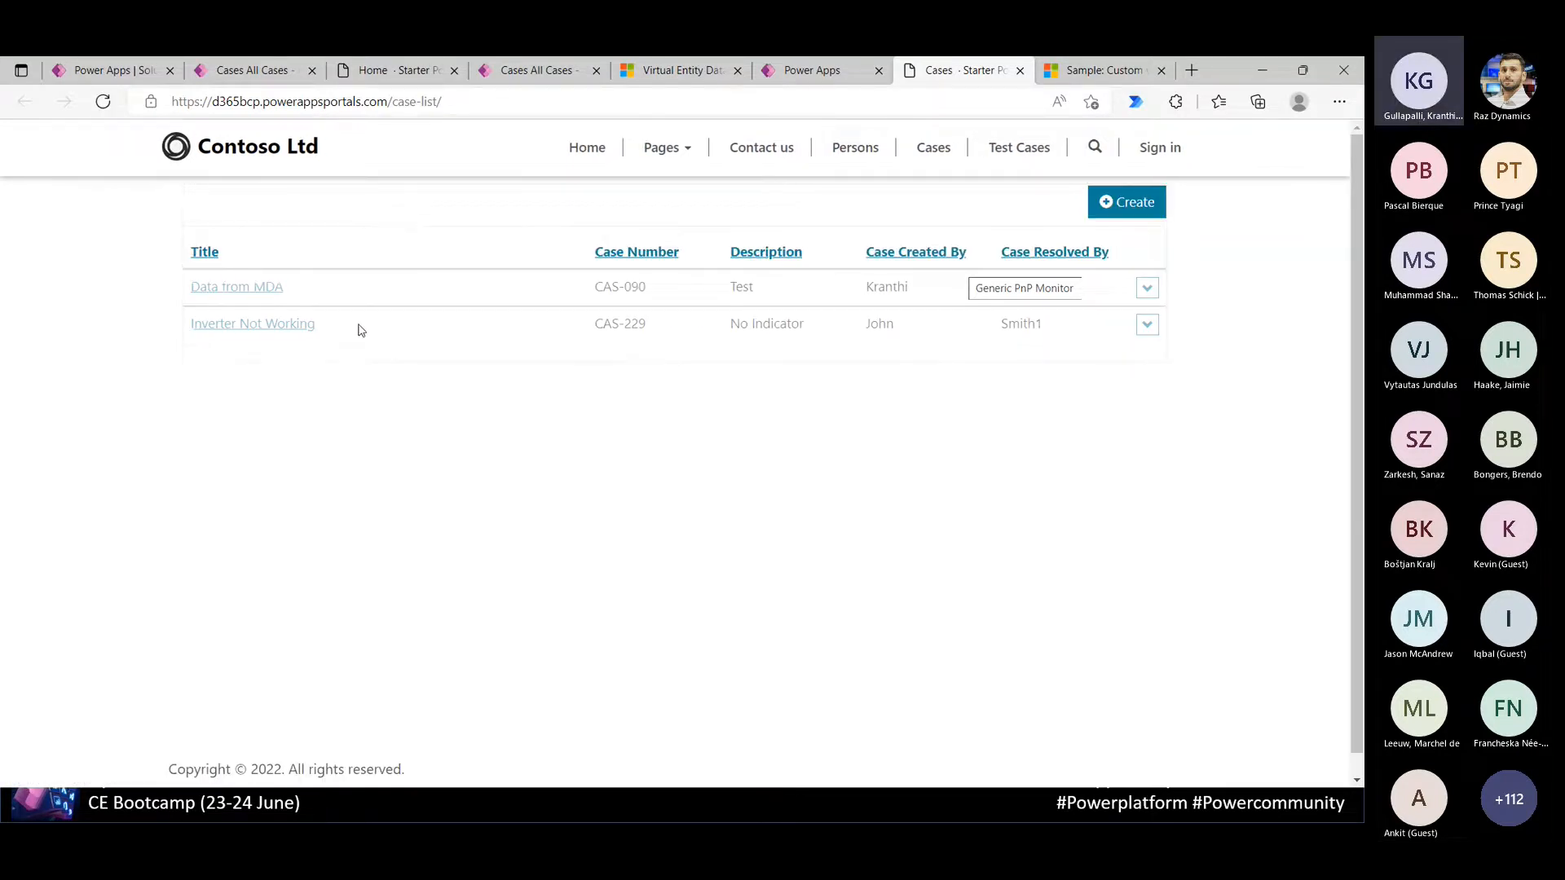
Sync the portal configuration, browse the live website, and close the Sample: Custom tab
click(1020, 70)
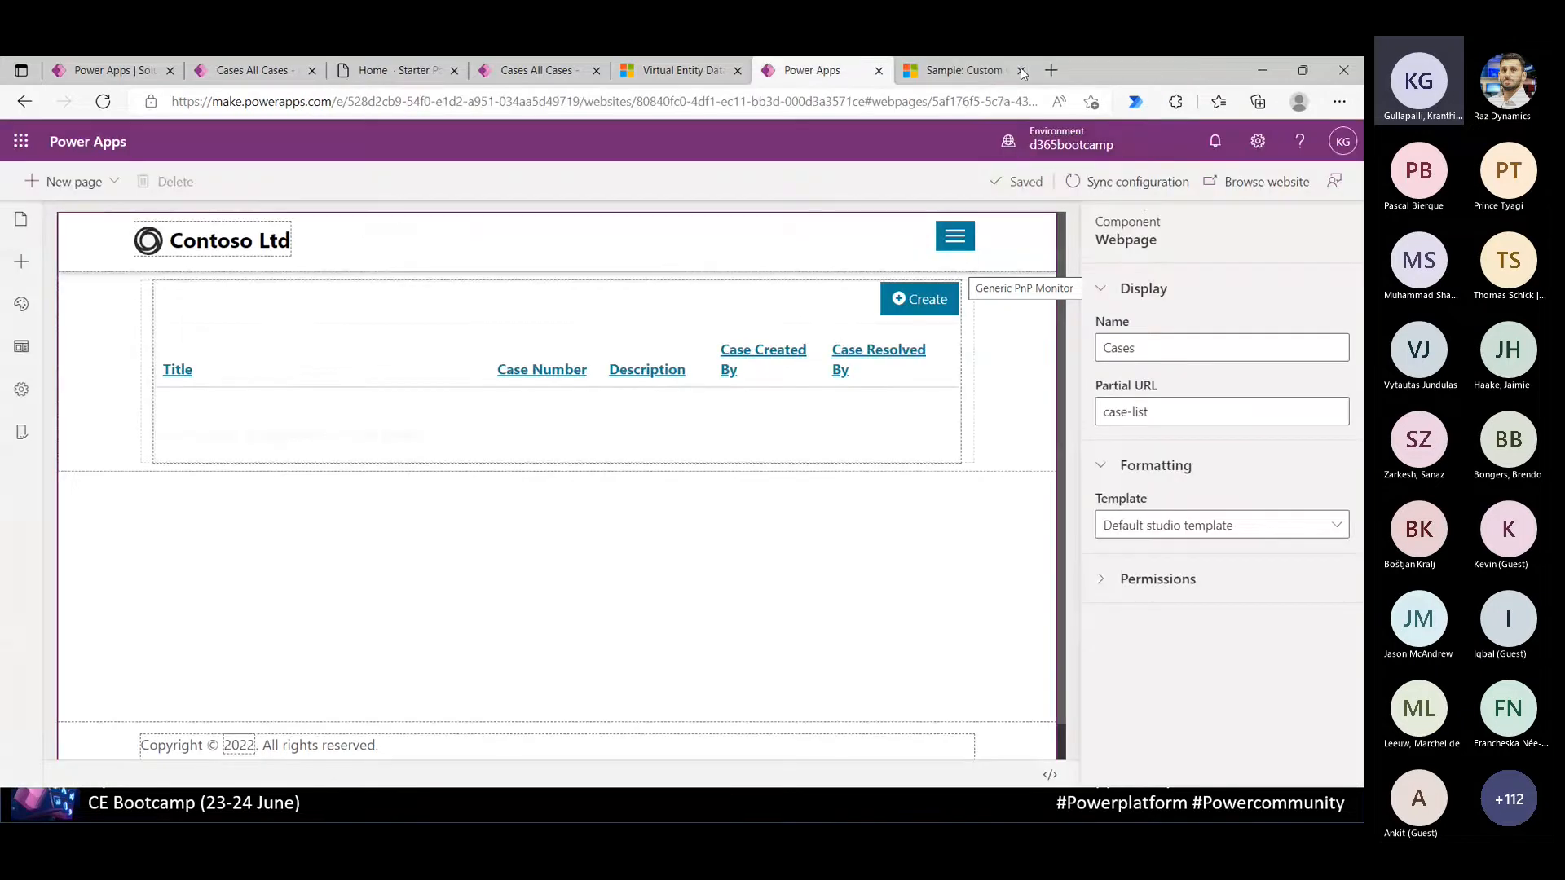
click(1140, 182)
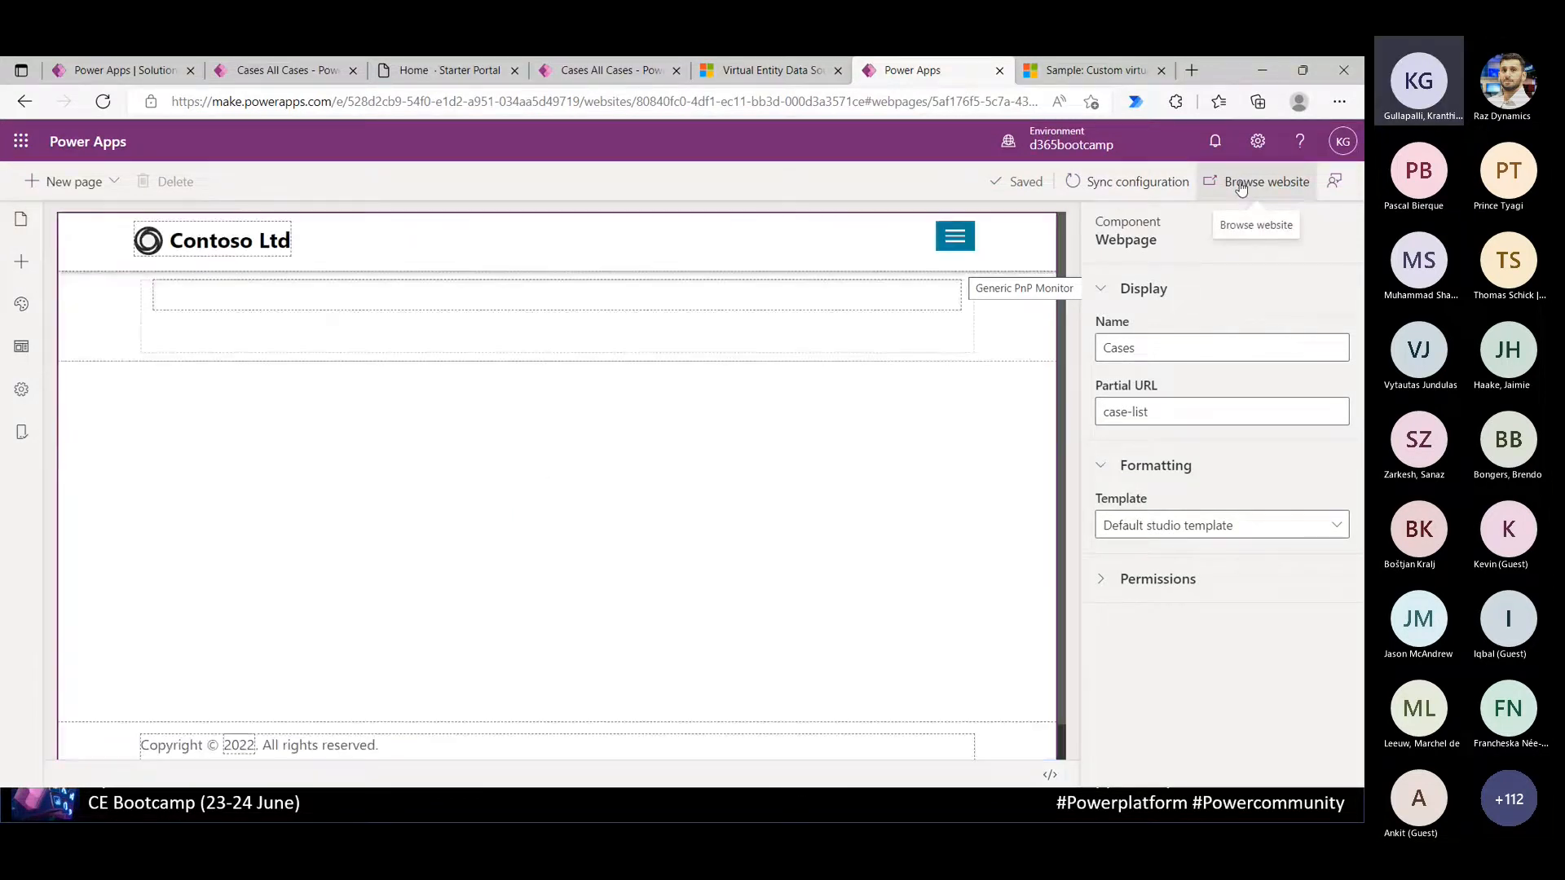
click(1241, 187)
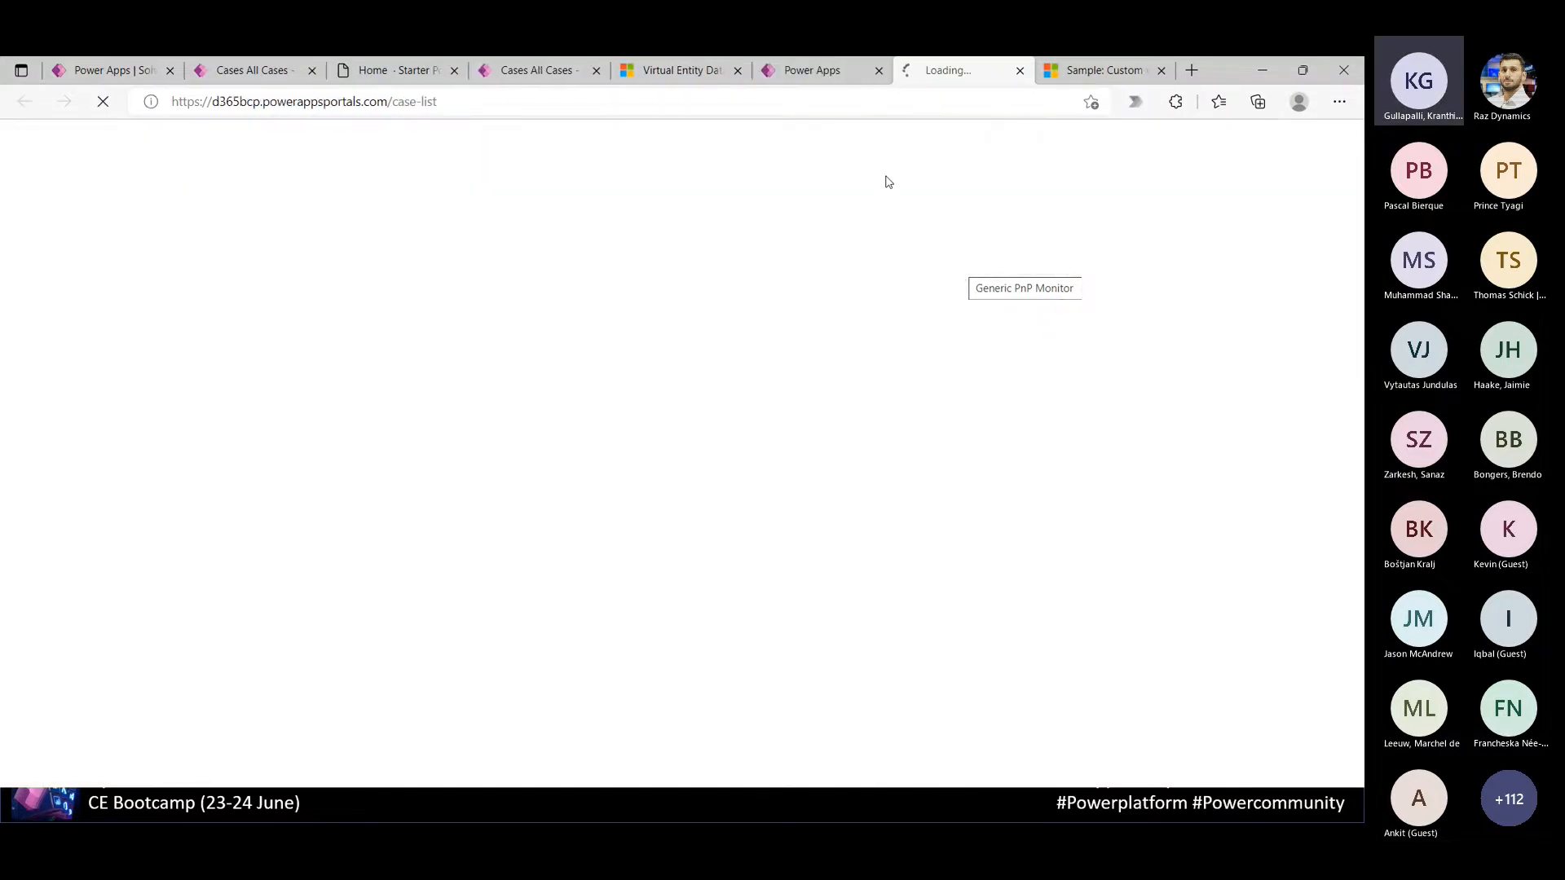
click(1158, 70)
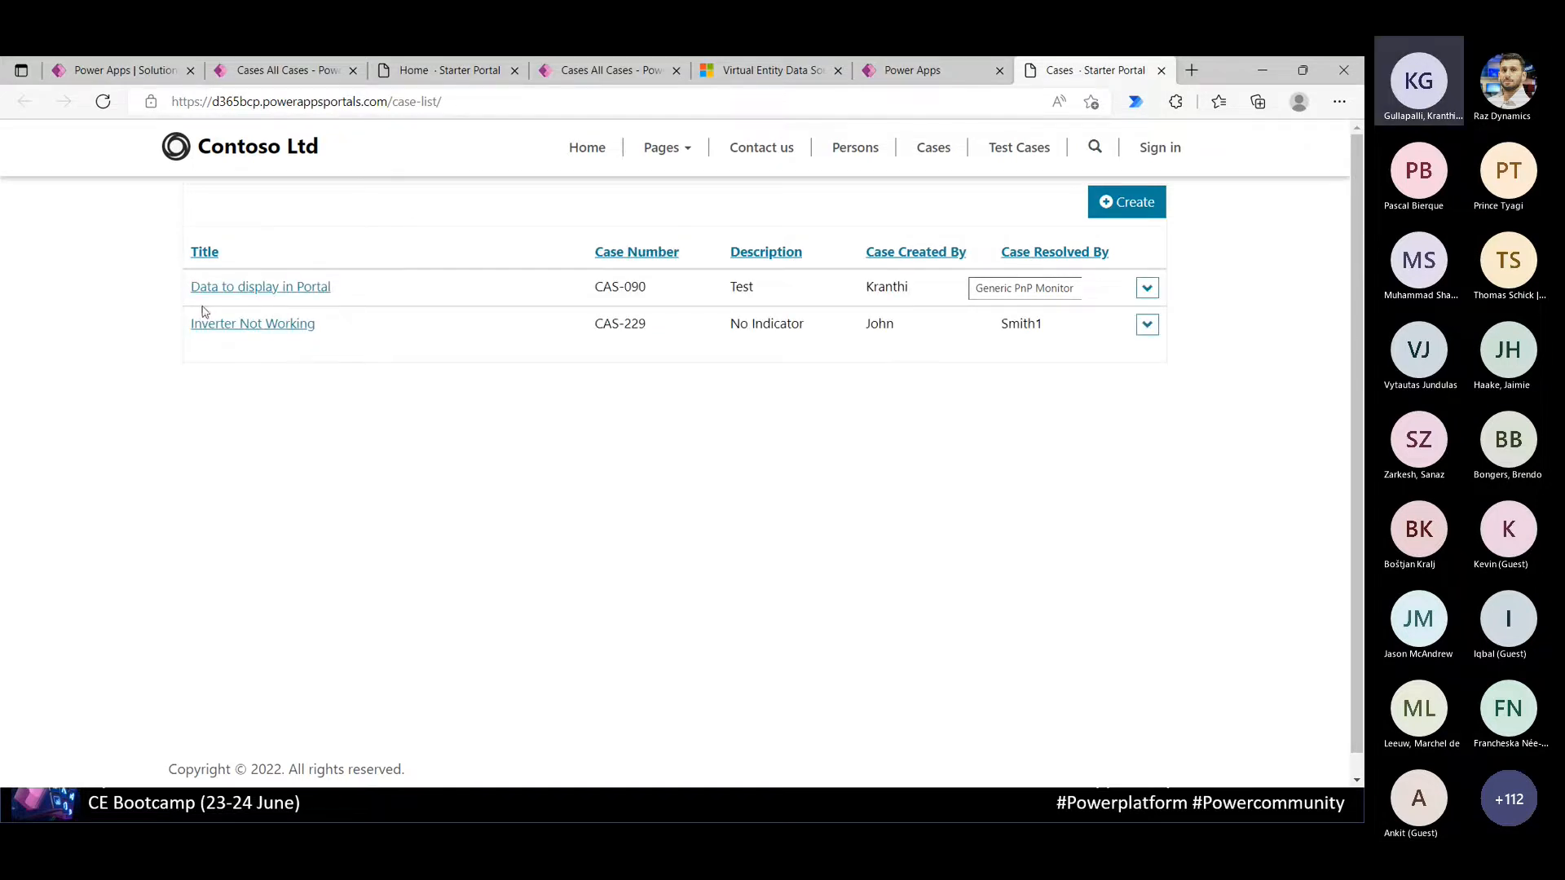
Start a new case titled 'Record created from Power Pages' with case number PPA-0909
click(1123, 209)
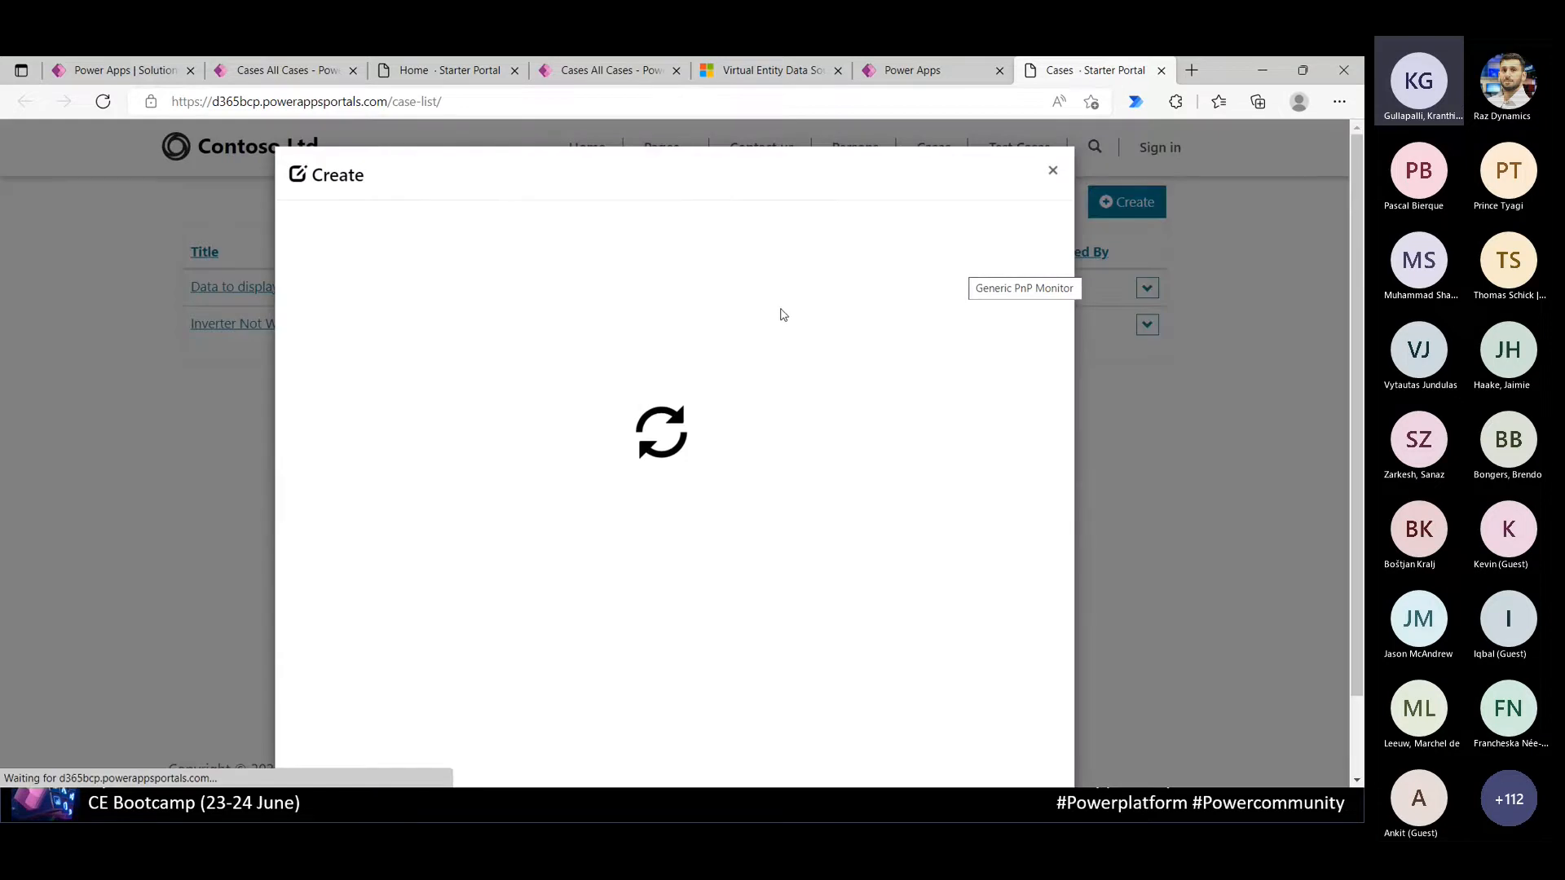
click(526, 252)
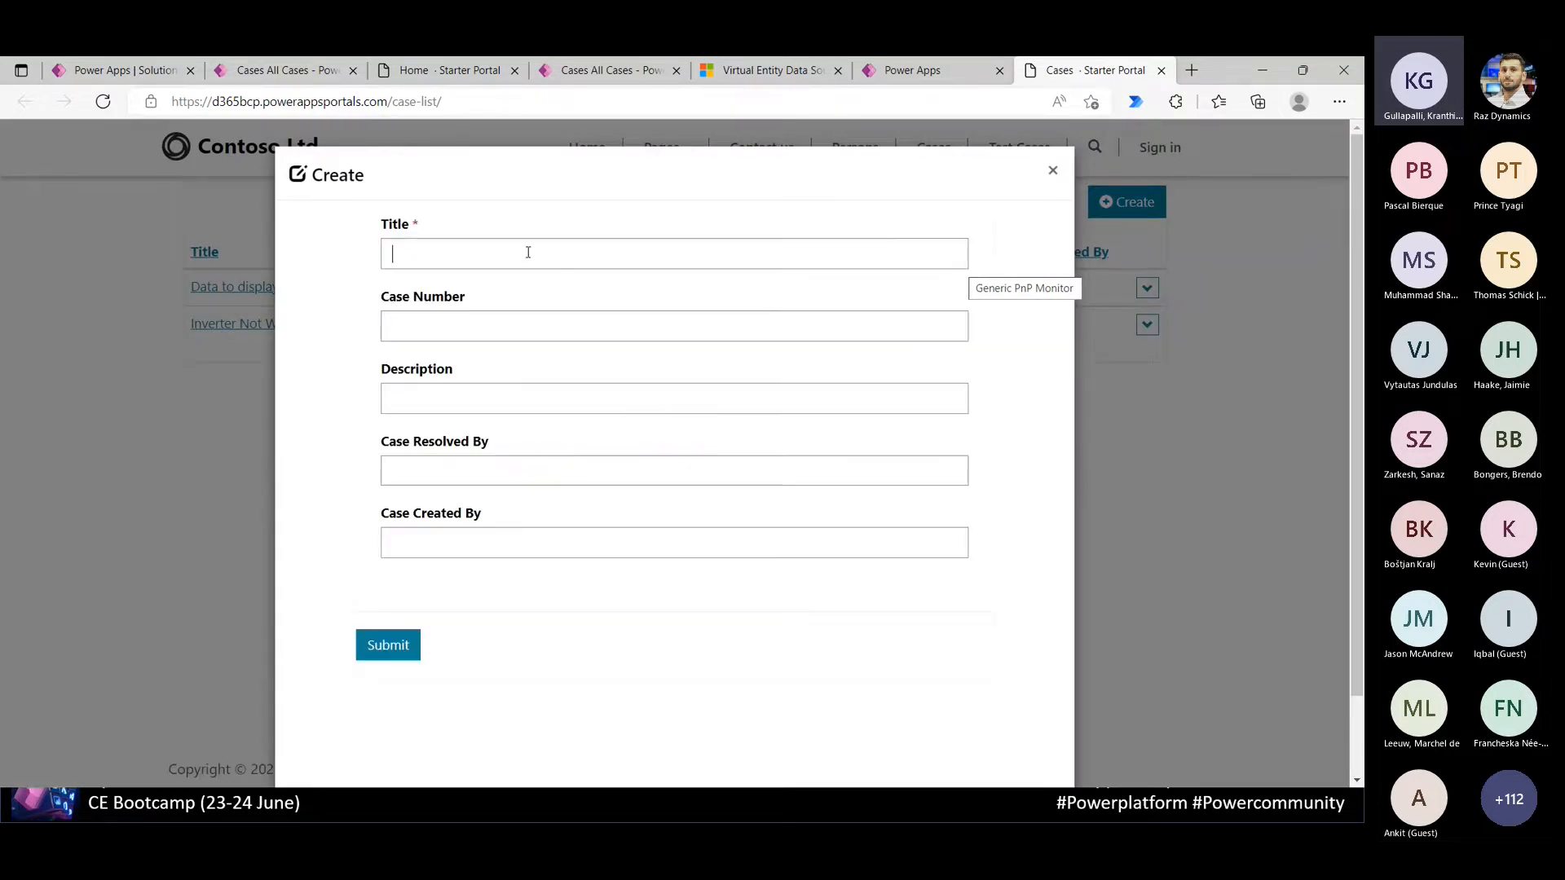
text(Record )
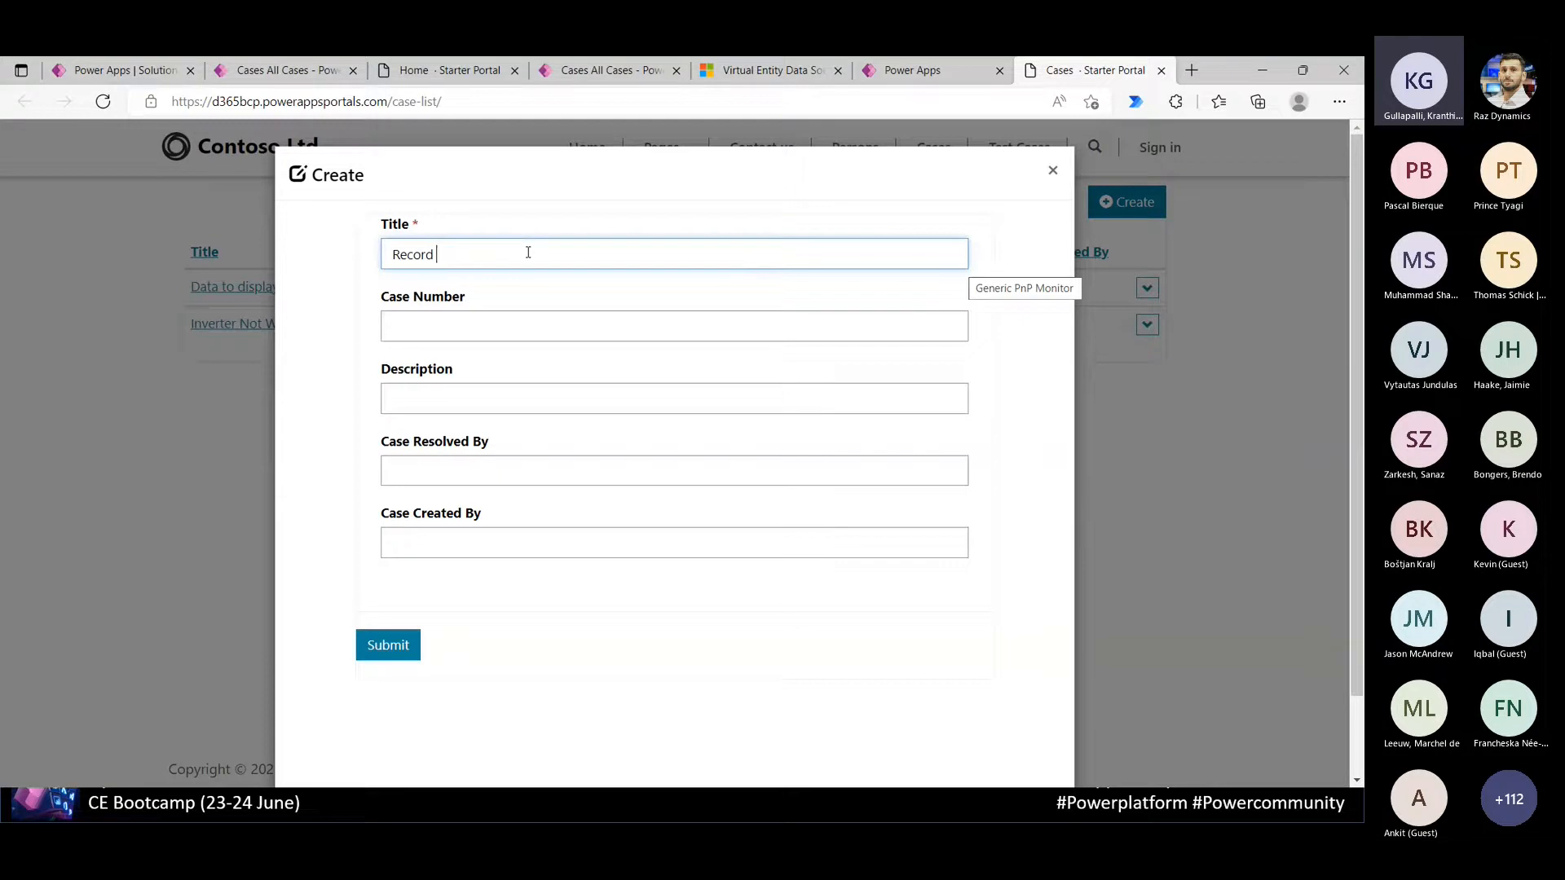
text(created from Power Pages)
key(Tab)
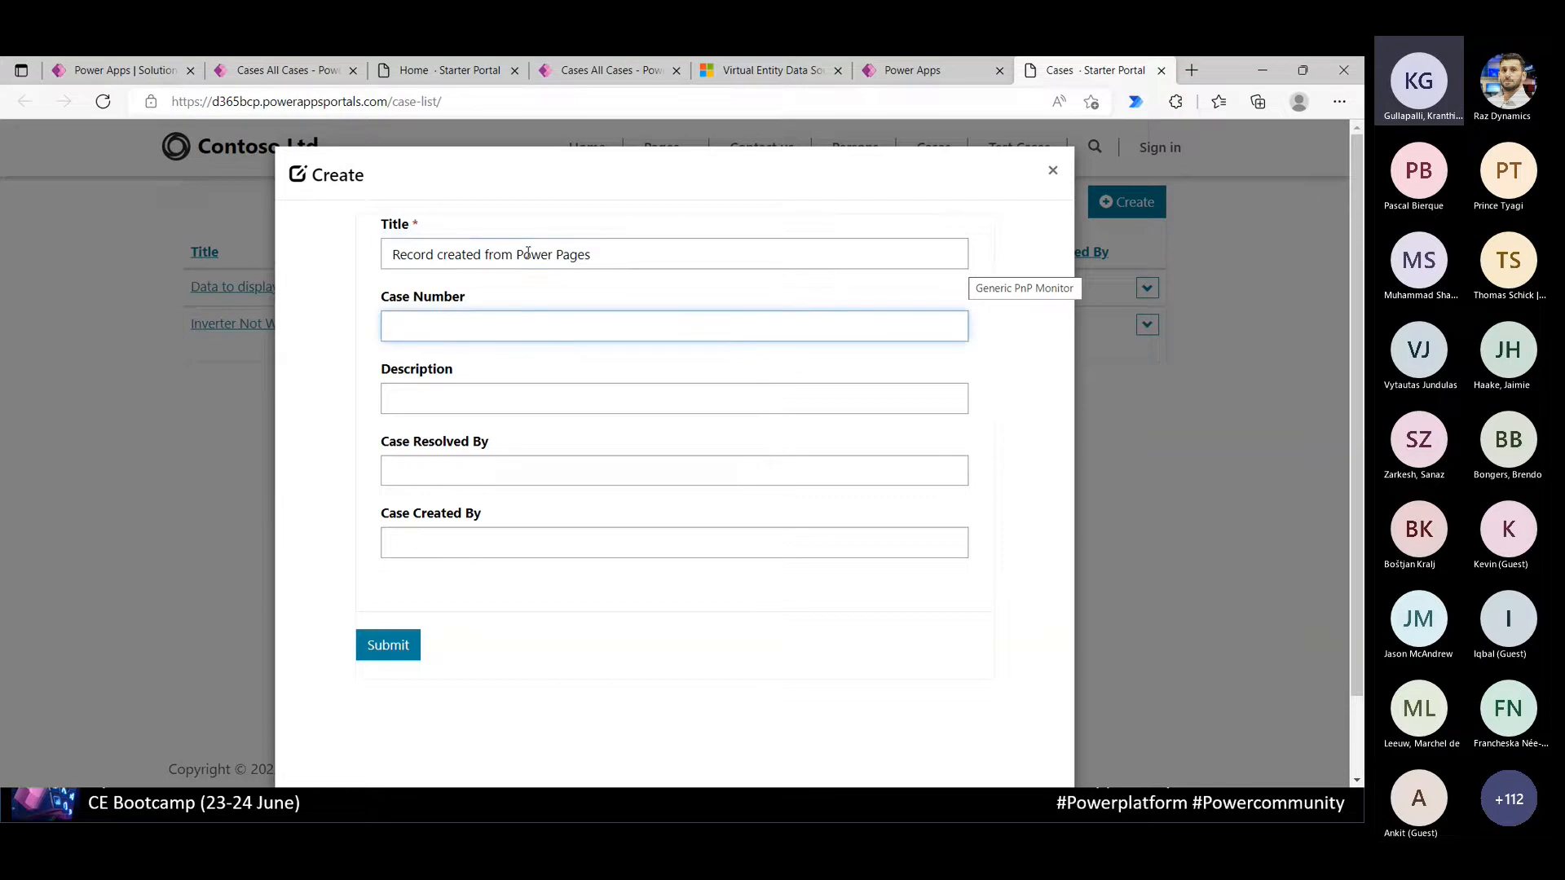
text(PPA-0909)
Enter description 'TEst' plus the resolved-by and created-by names, then submit the case
key(Tab)
text(TEst)
key(Tab)
text(Kranthi)
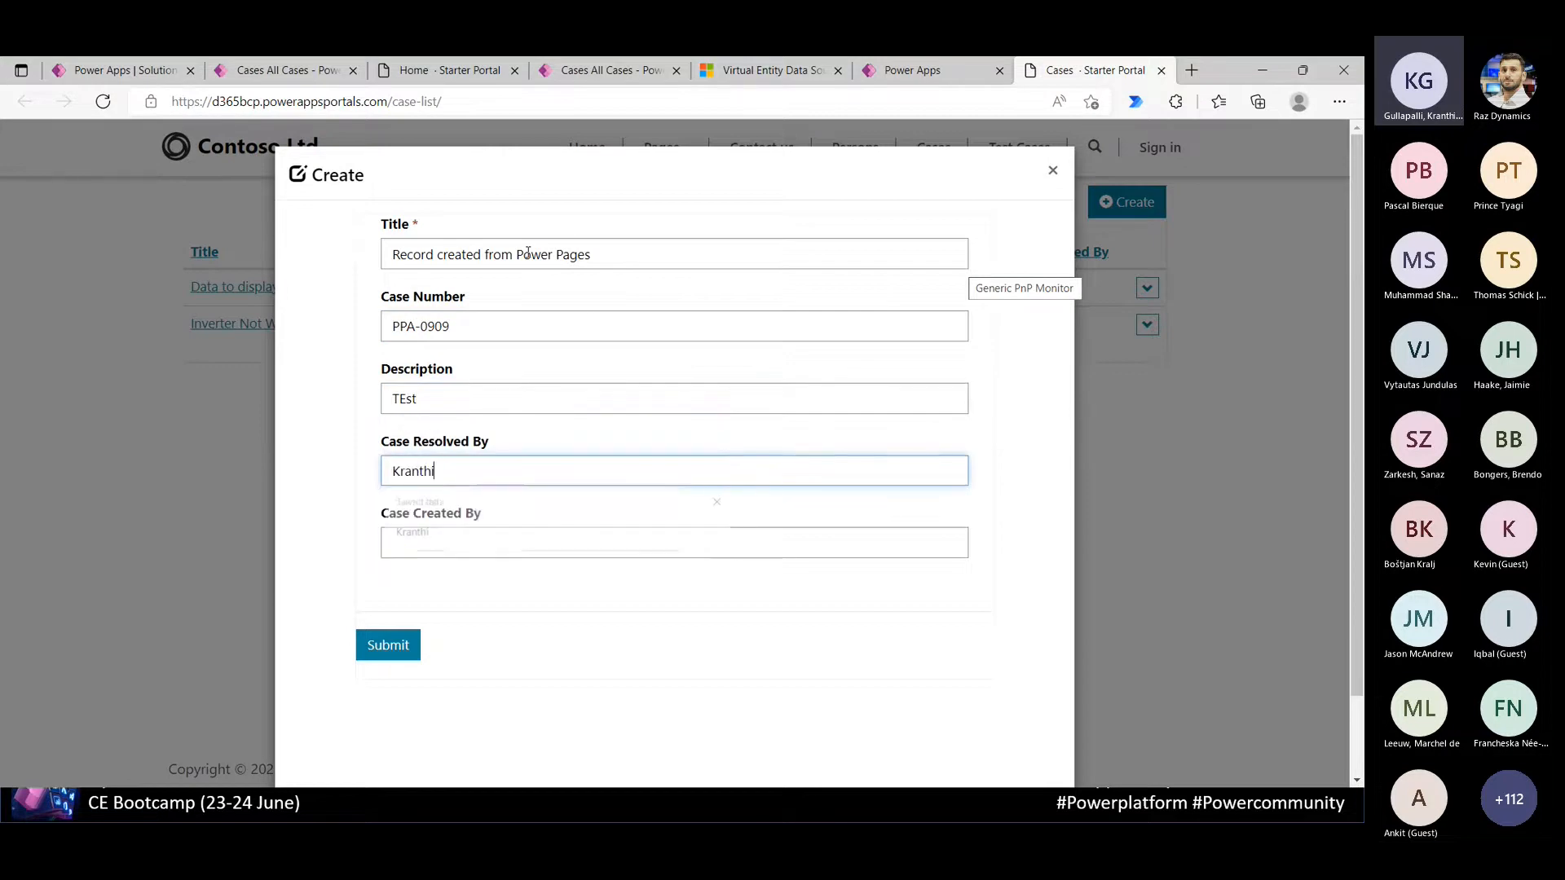
key(Tab)
text(Gullapalli)
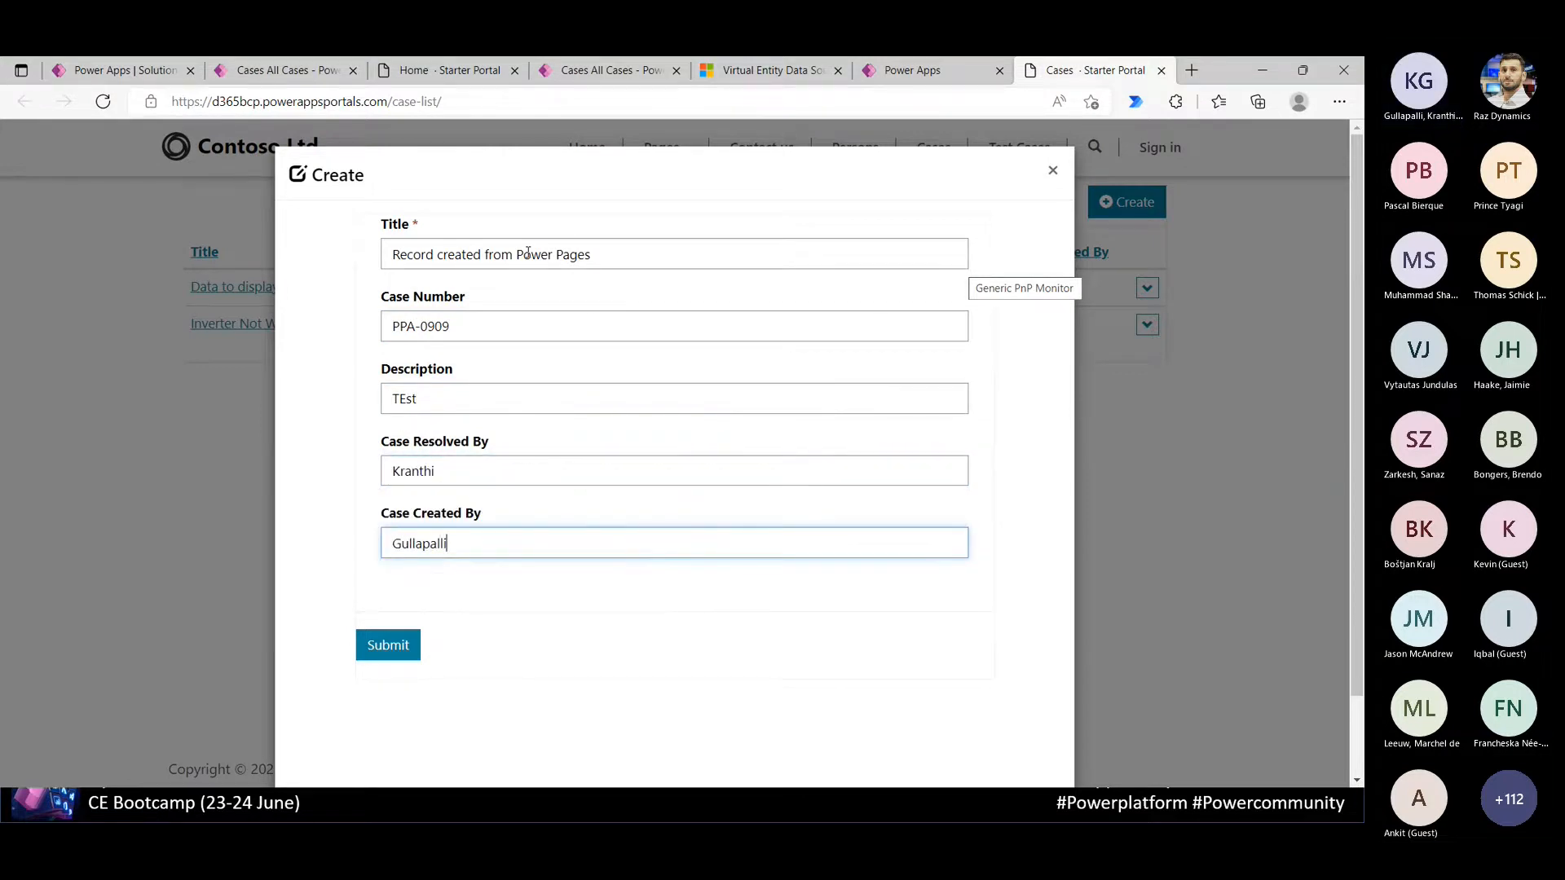
click(388, 643)
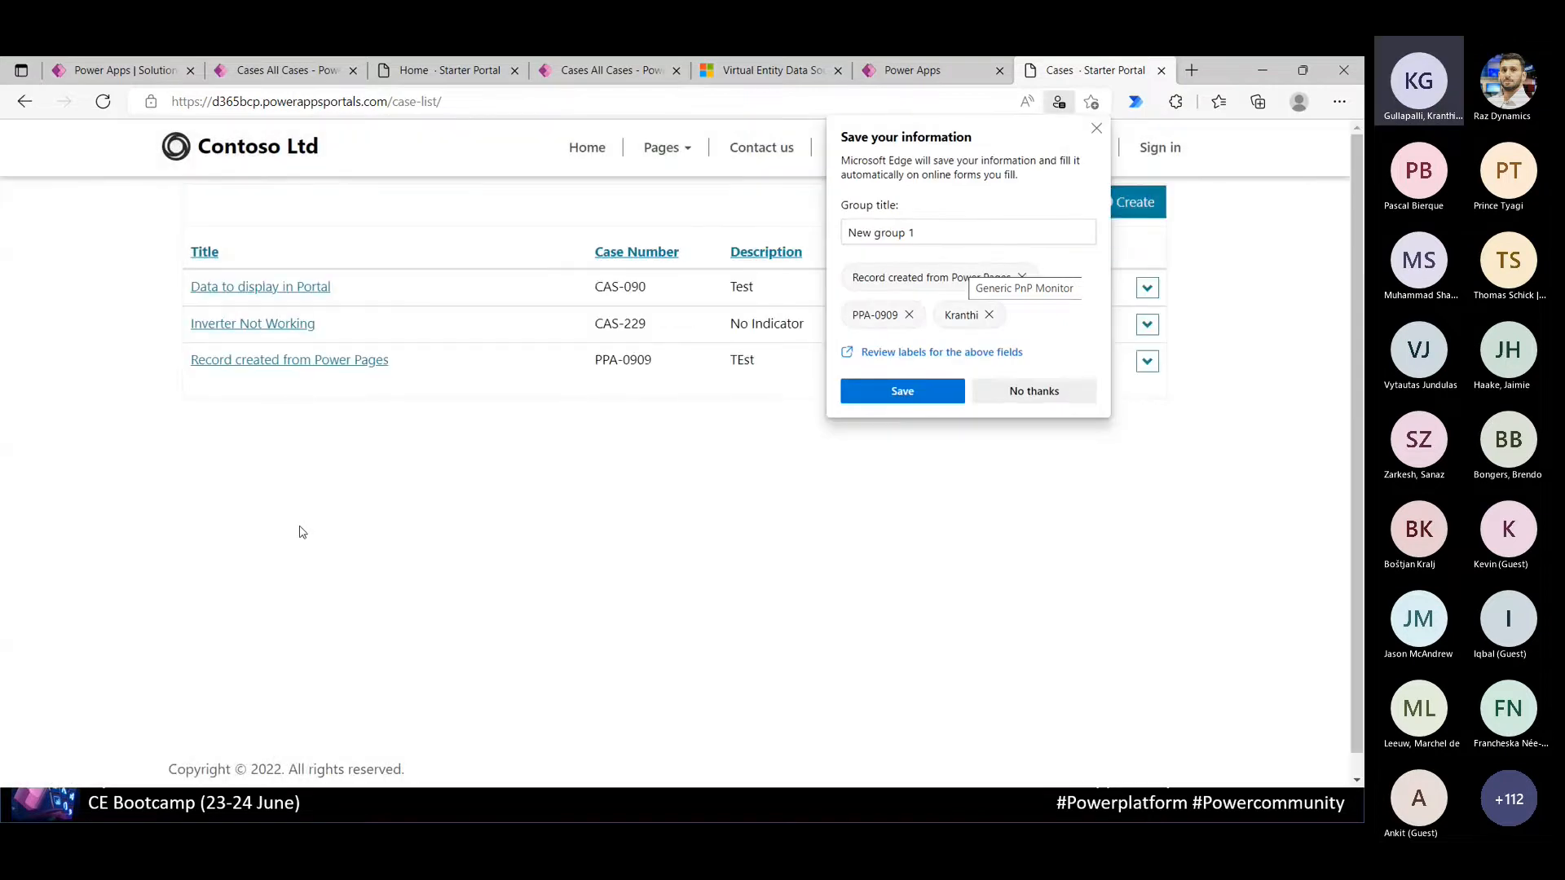
key(alt+Tab)
Rerun the Case table query, check the new PPA-0909 row, and return to the portal
right_click(607, 339)
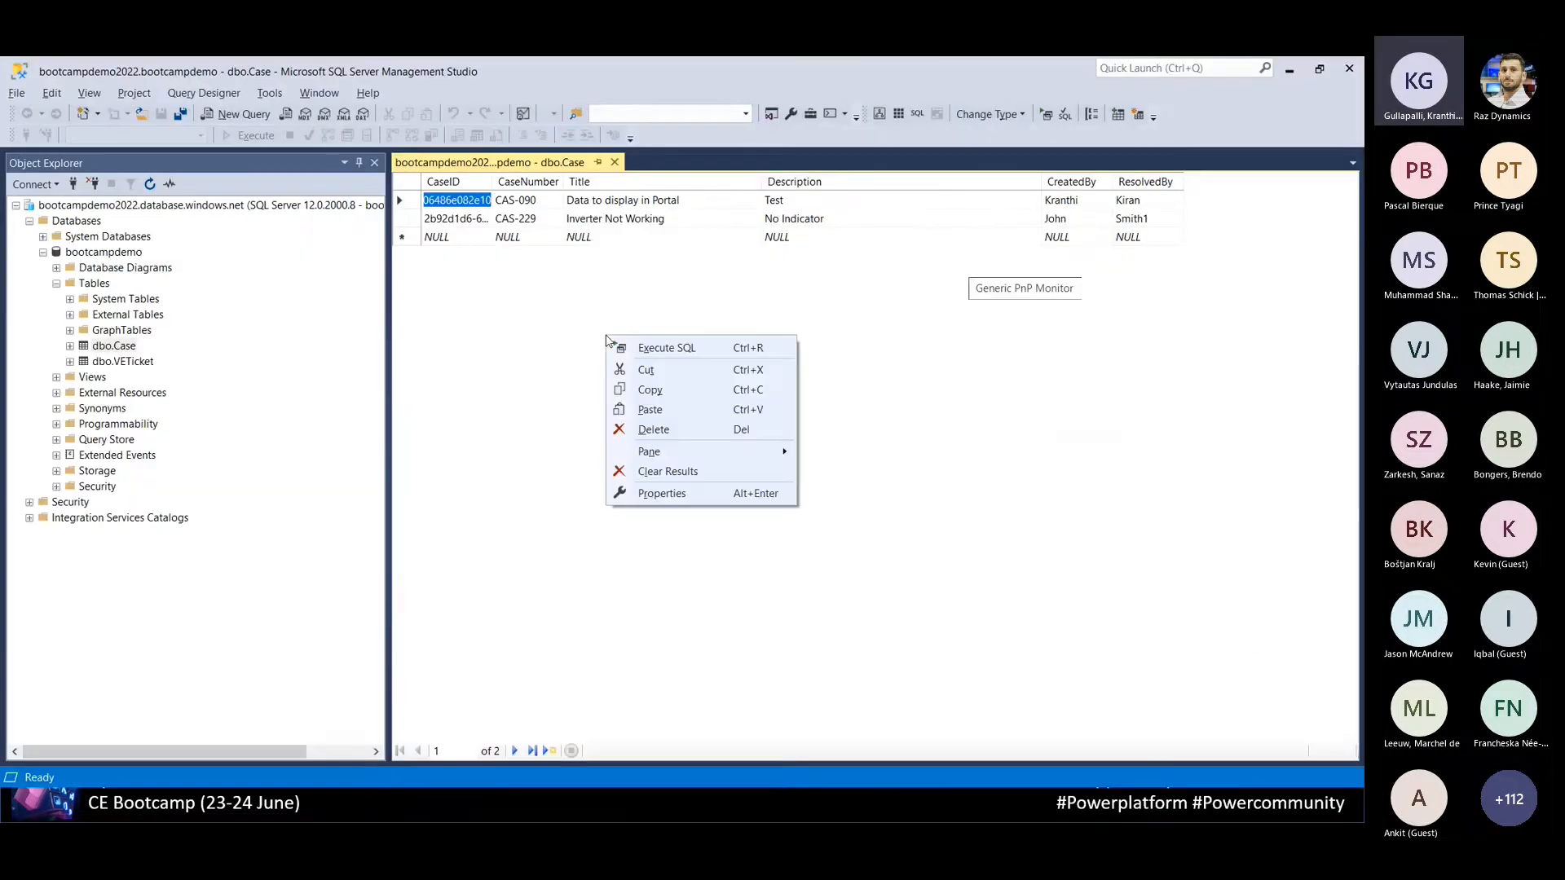
click(645, 351)
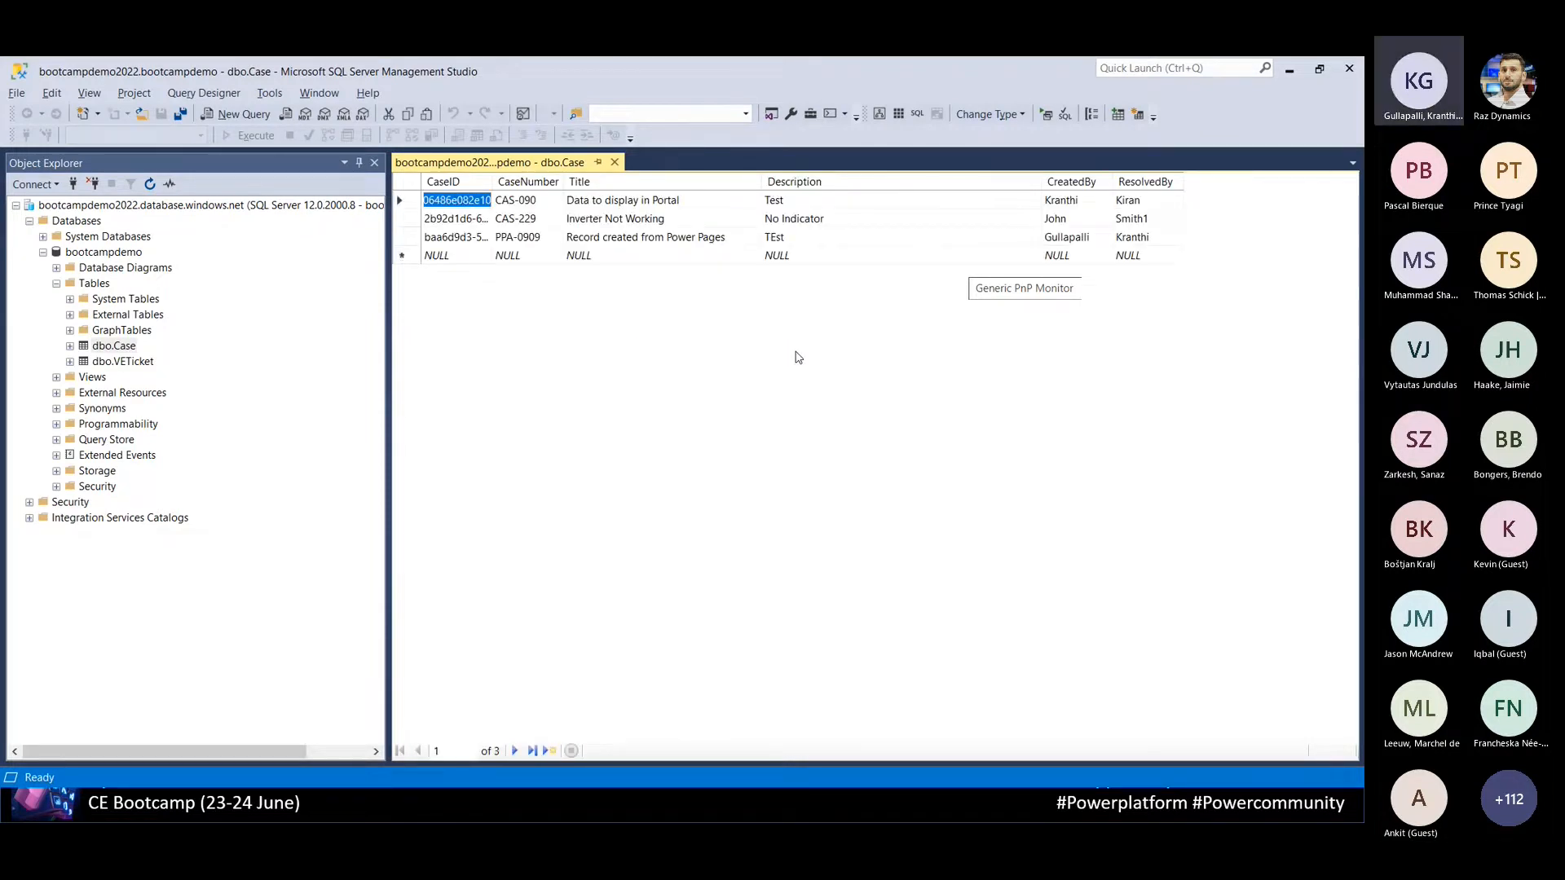
click(401, 238)
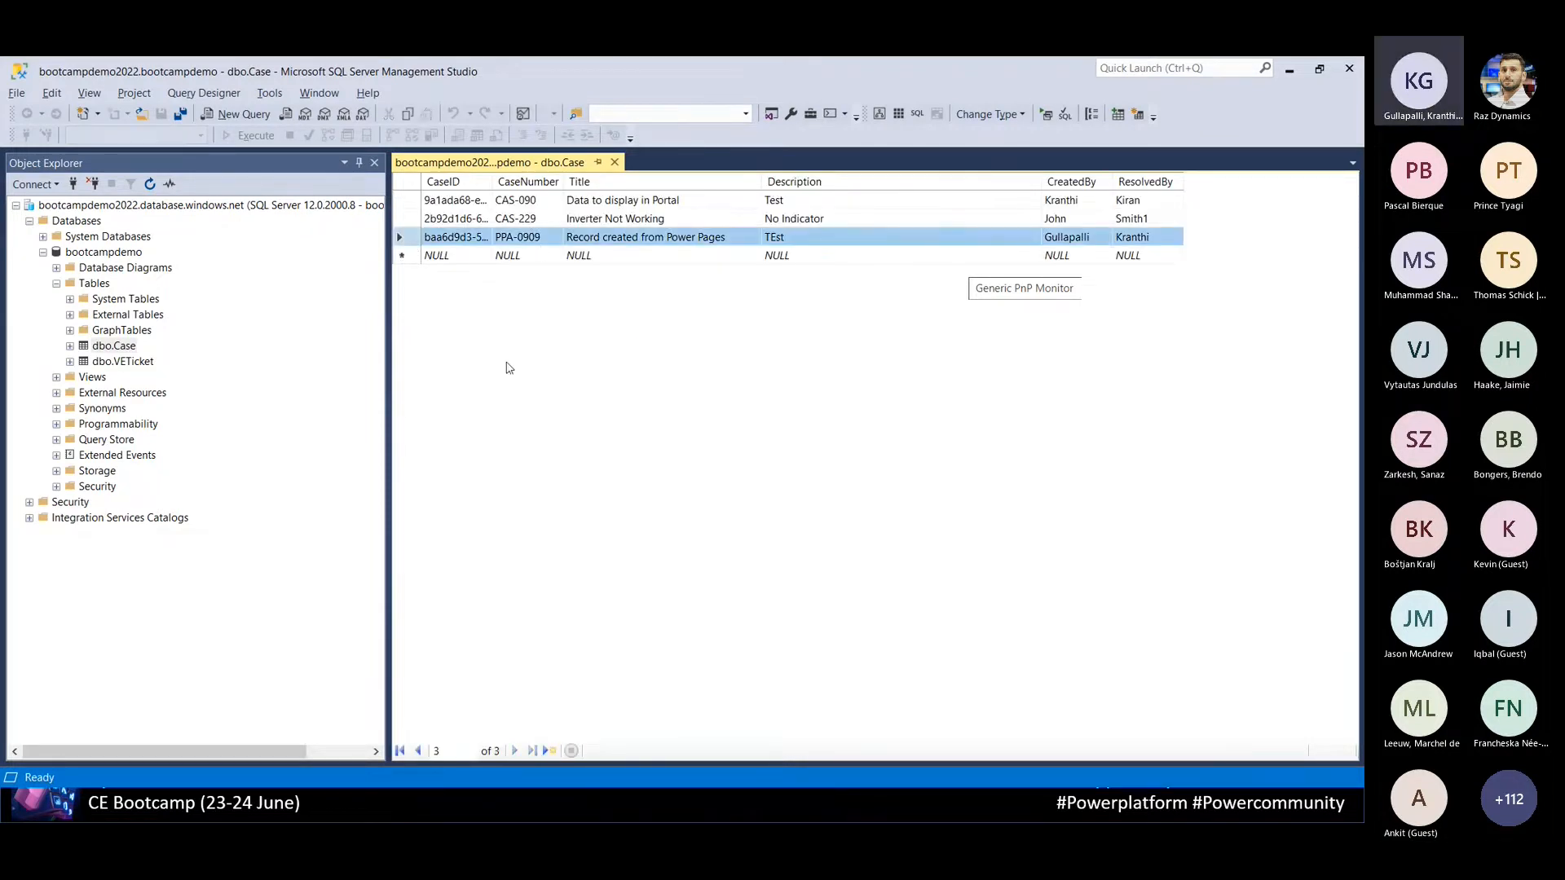
key(alt+Tab)
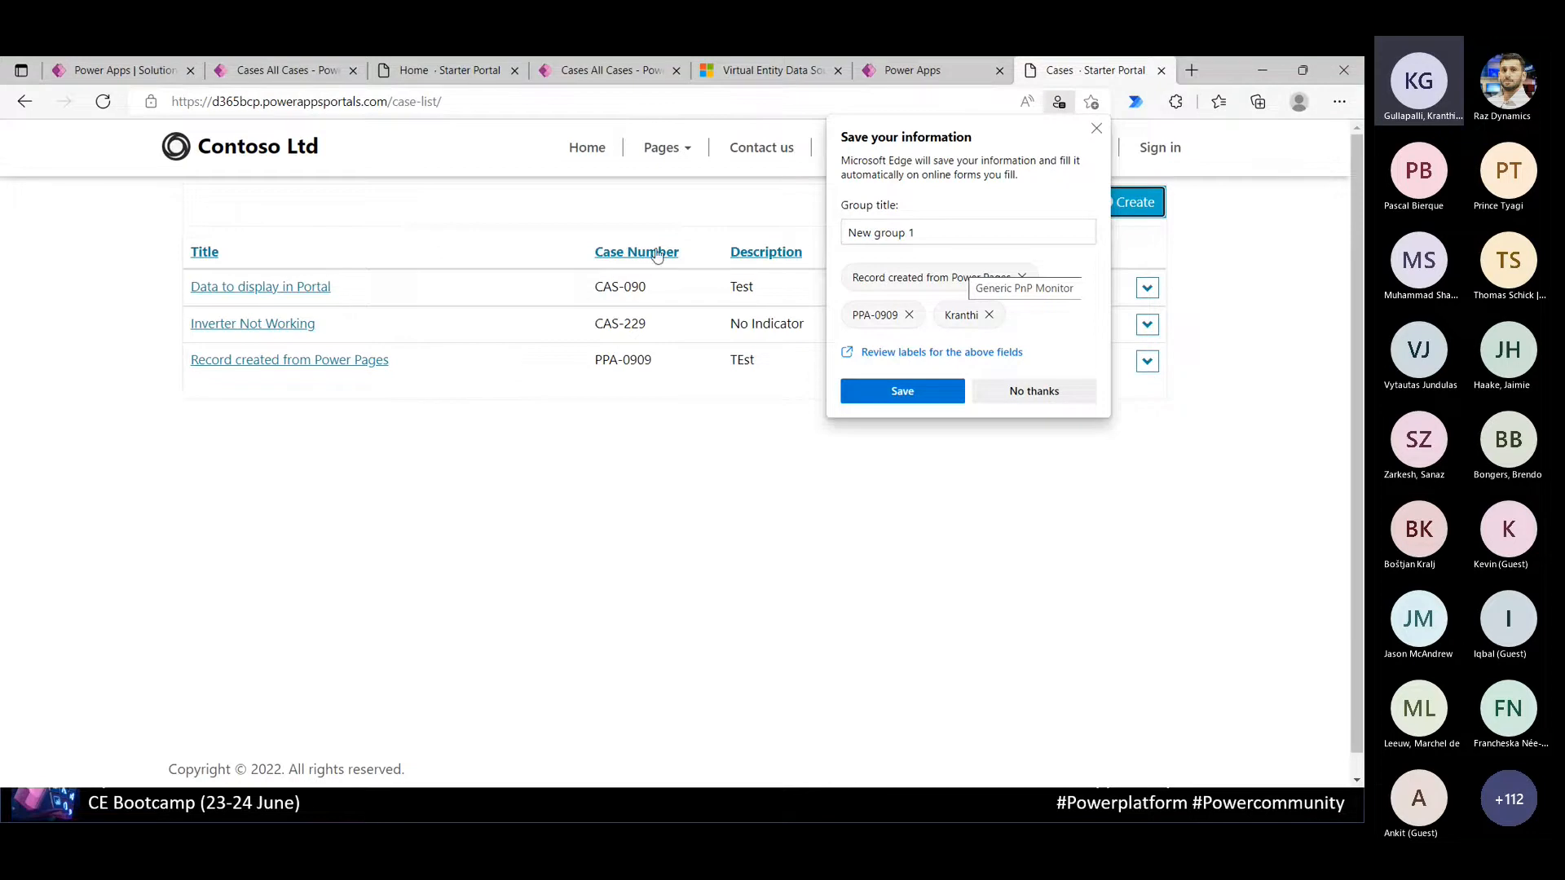
Close Edge's Save your information popup and open the Windows Start menu
click(1096, 128)
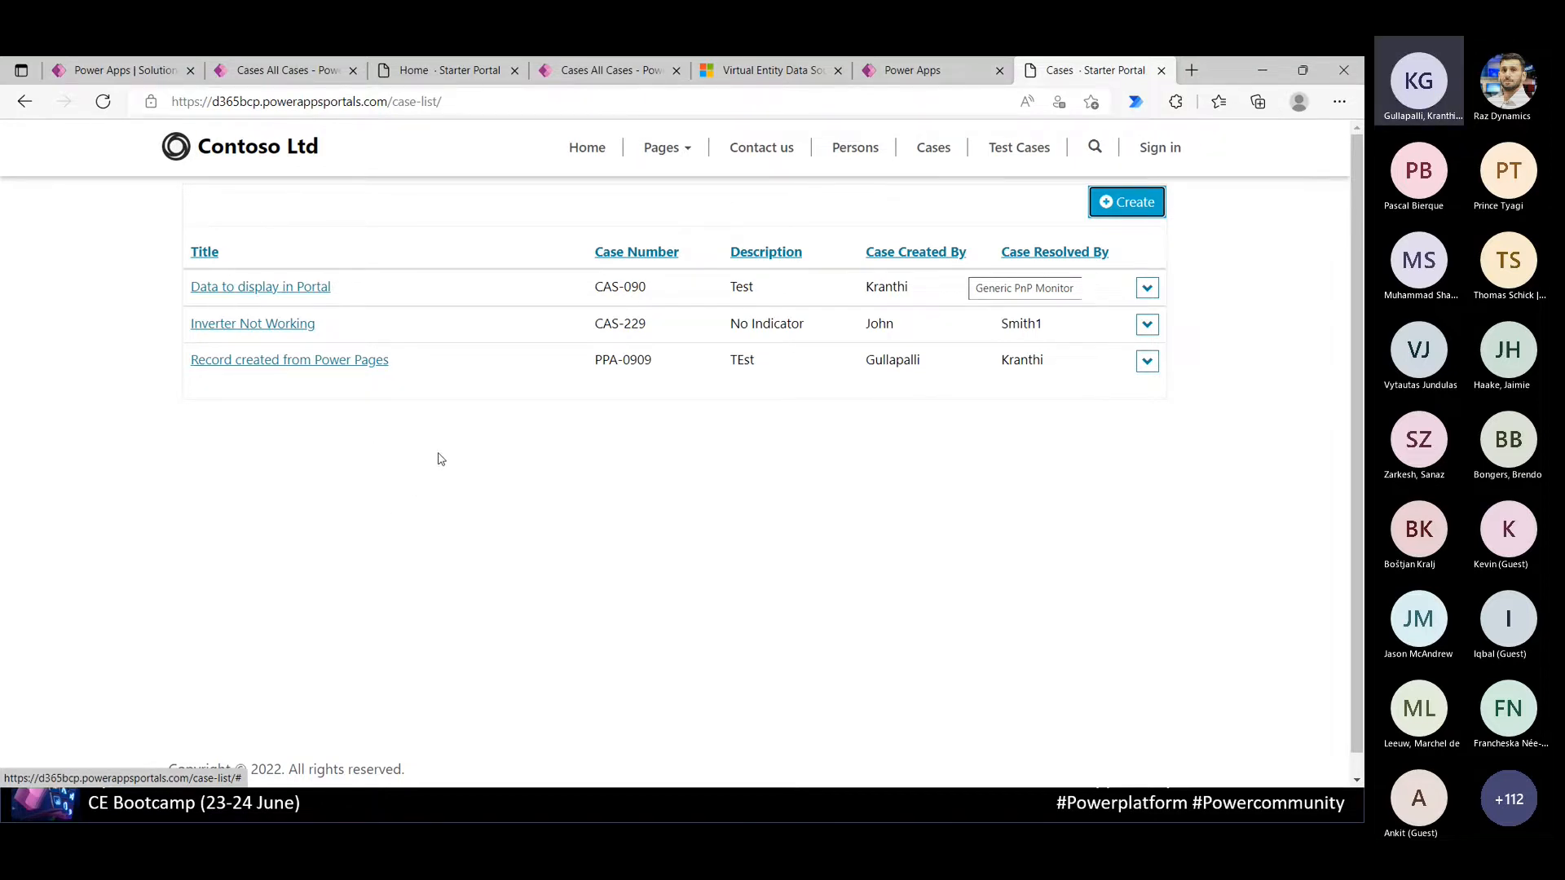
key(super)
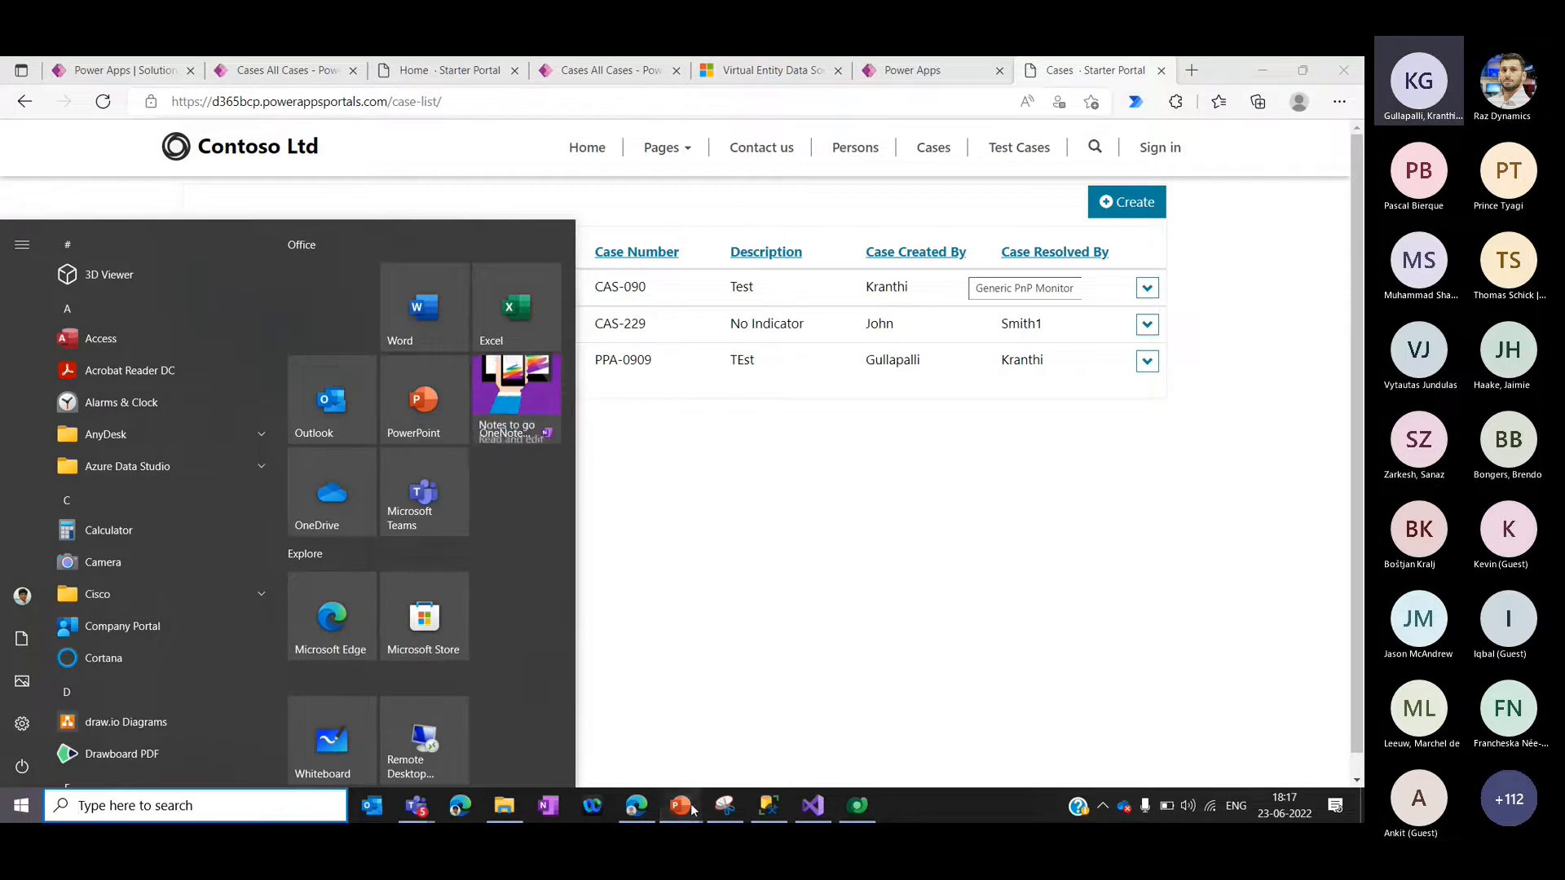
Return to the PowerPoint slide show and advance from Process Flow to the Demo slide
mouse_move(680, 805)
click(779, 717)
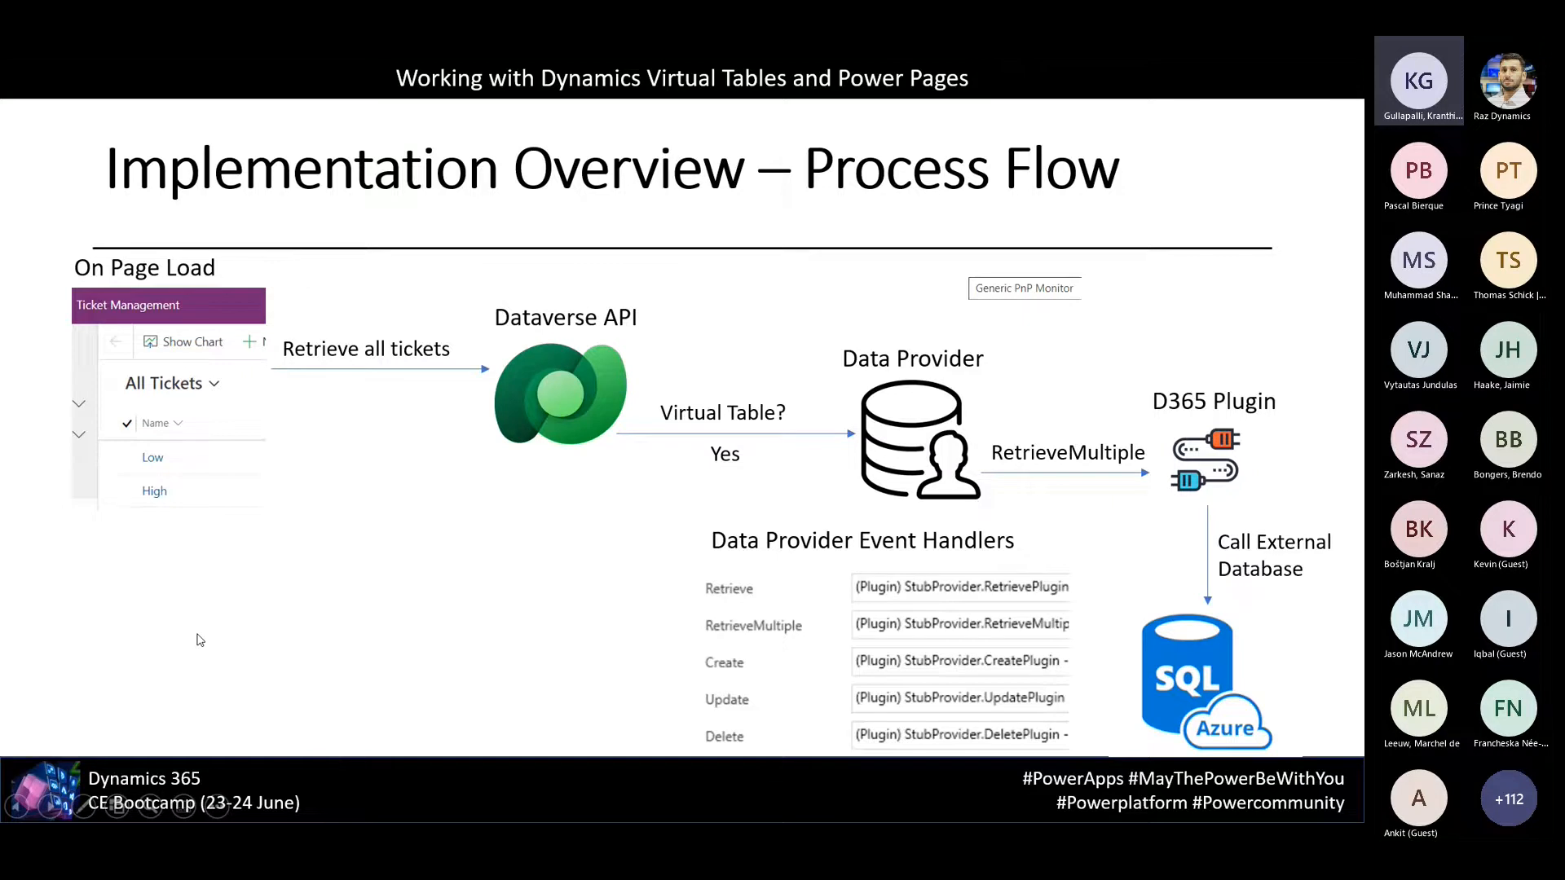
key(Right)
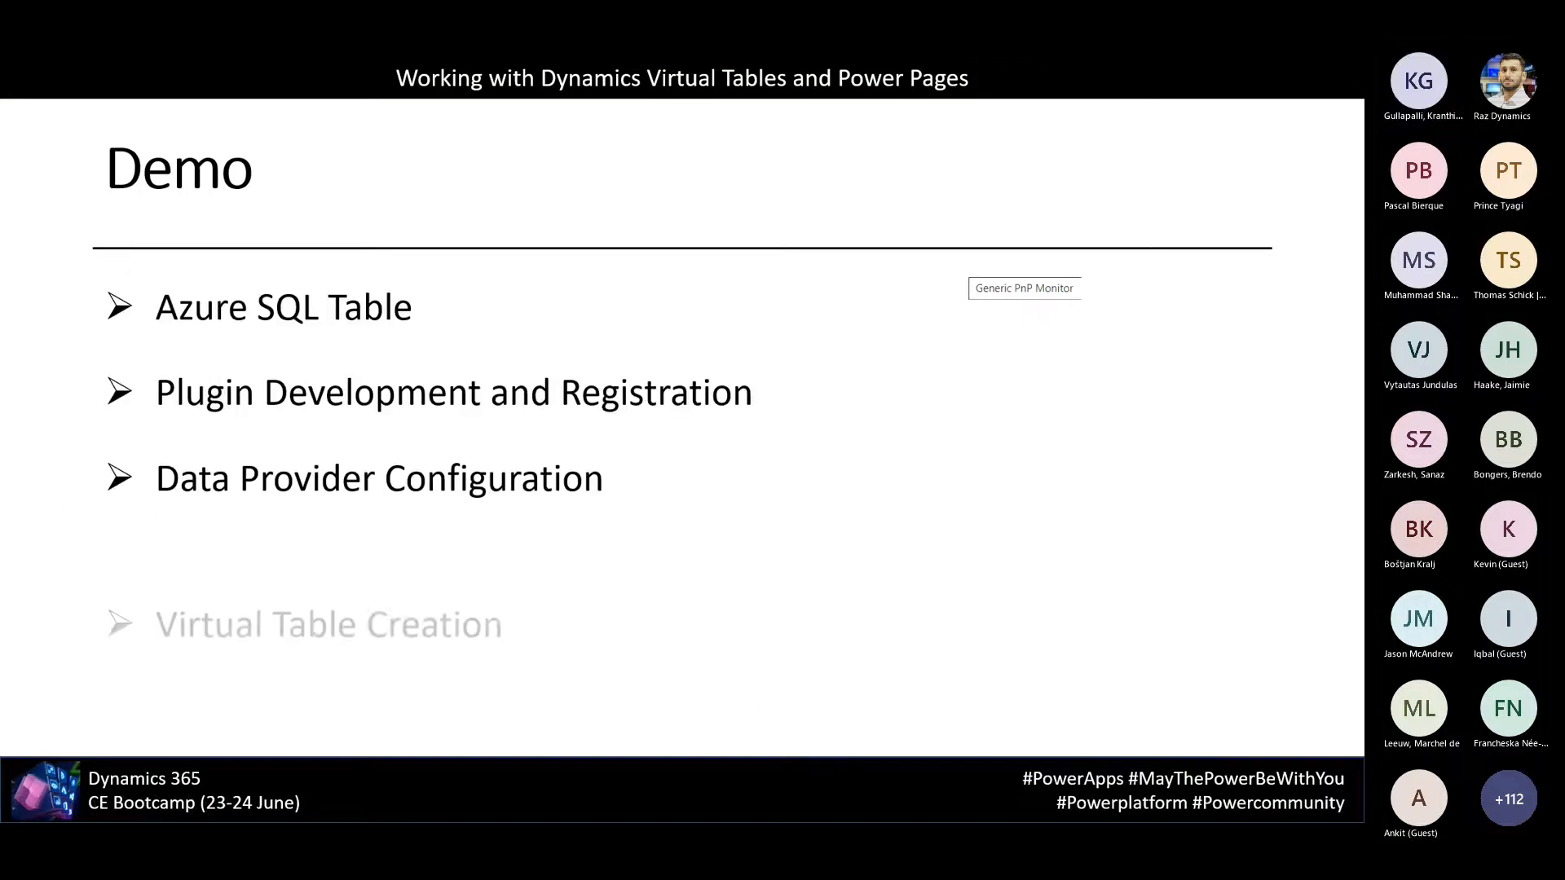